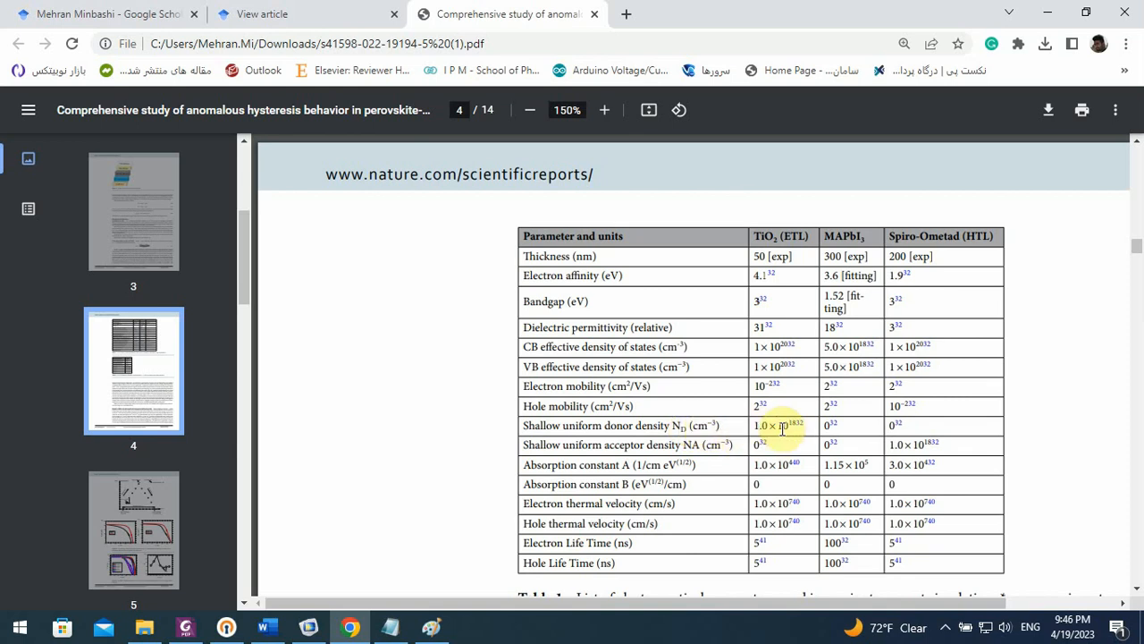
Switch to COMSOL Multiphysics and add an Analytic Doping Model to the Semiconductor domains
{"action": "left_click", "coordinate": [311, 625]}
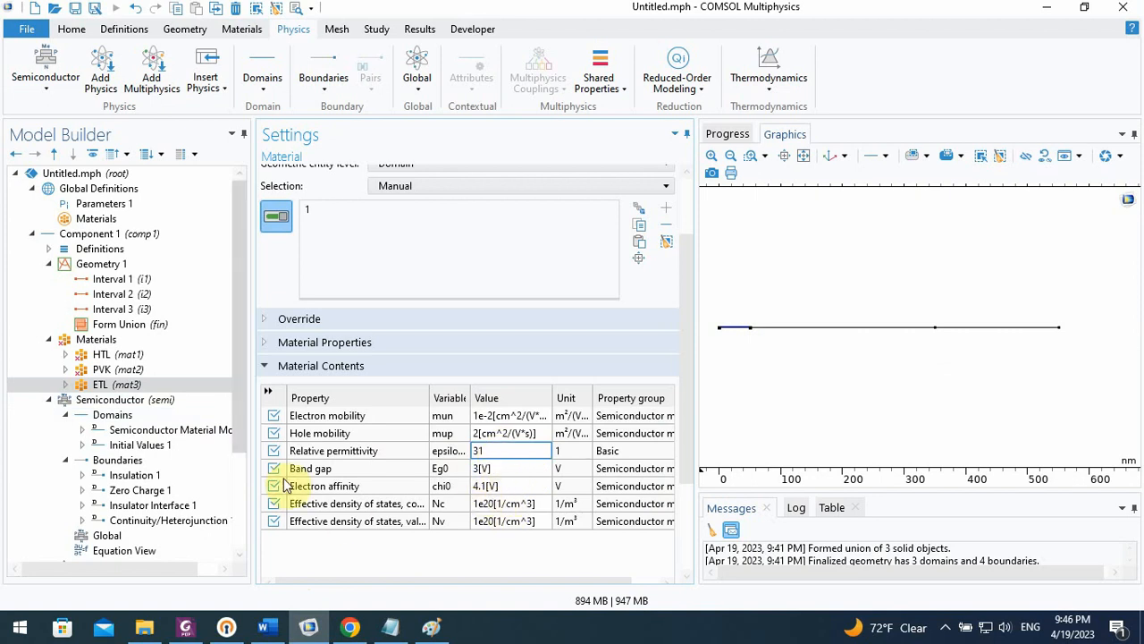
{"action": "scroll", "coordinate": [236, 438], "scroll_direction": "down", "scroll_amount": 1}
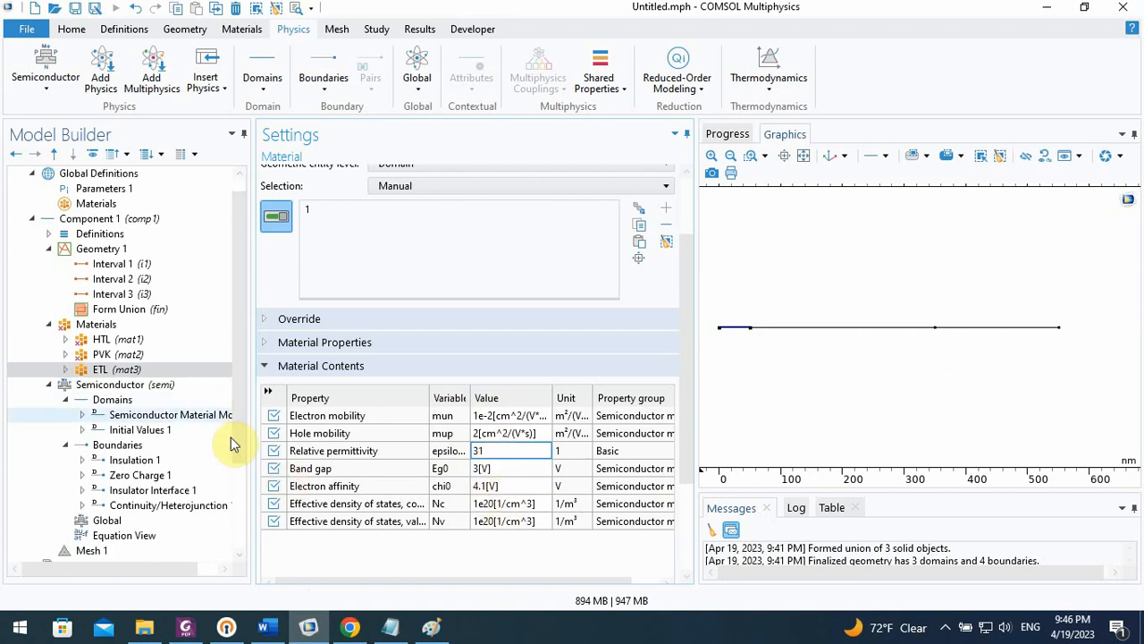
{"action": "left_click", "coordinate": [112, 400]}
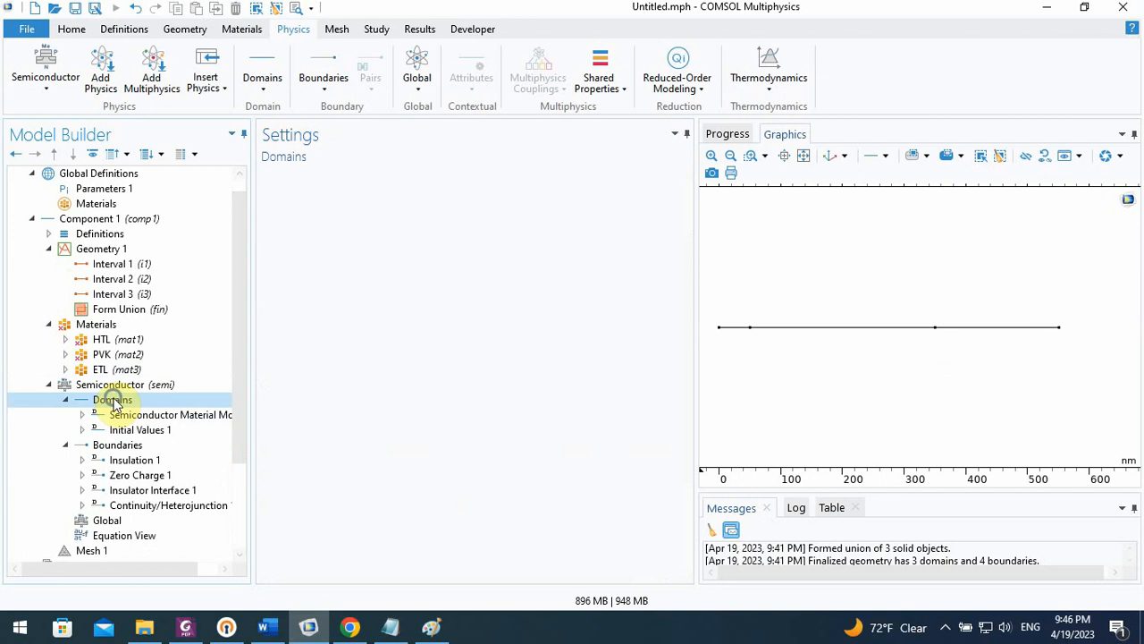
{"action": "right_click", "coordinate": [112, 400]}
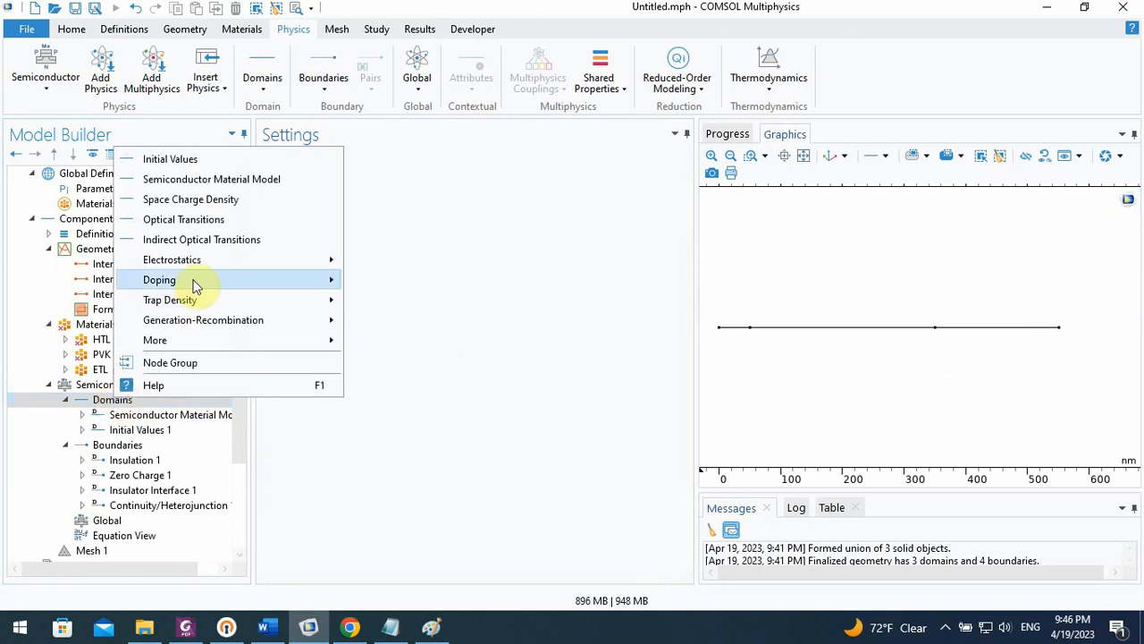
{"action": "mouse_move", "coordinate": [199, 280]}
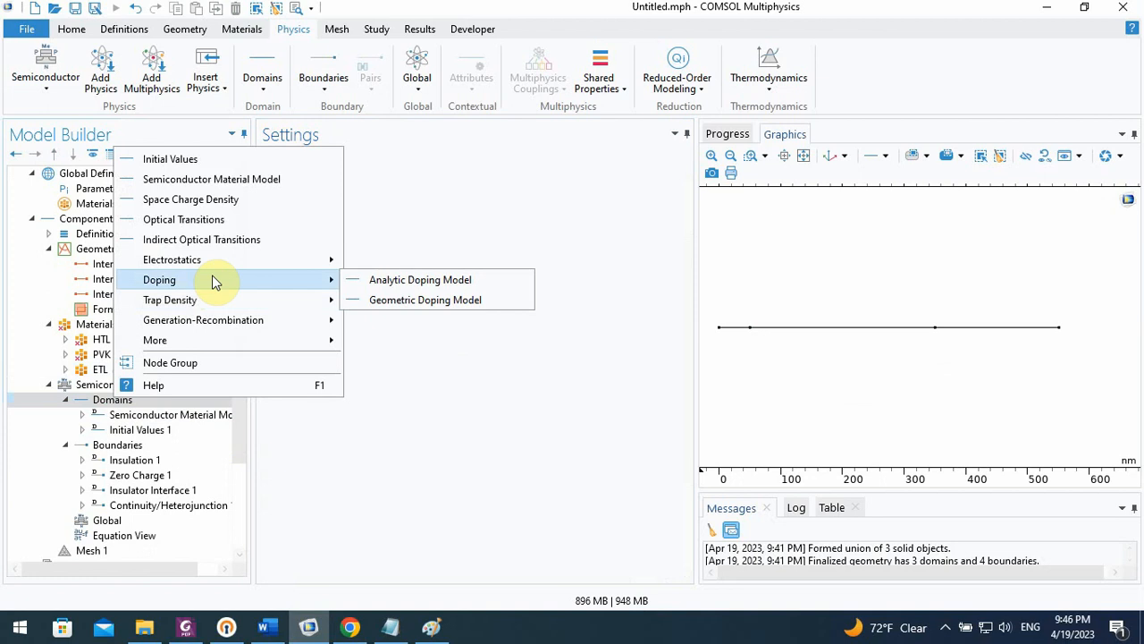
{"action": "left_click", "coordinate": [422, 280]}
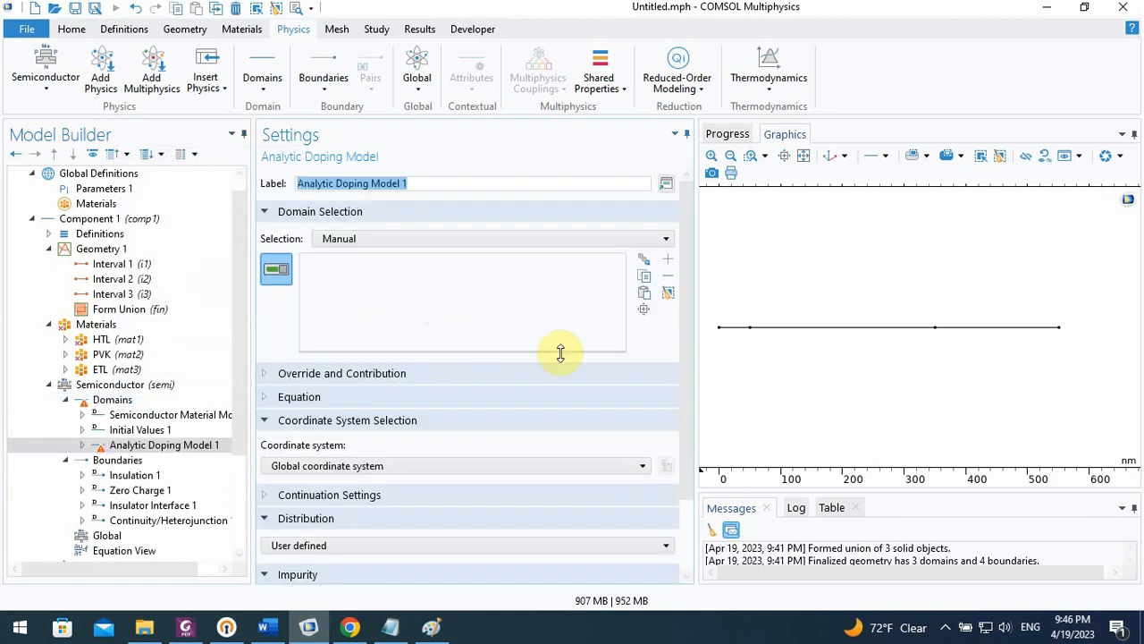
Set the doping model's impurity type to Donor doping (n-type) with a donor concentration of 1e18[1/cm^3]
{"action": "left_click_drag", "start_coordinate": [686, 364], "coordinate": [693, 465]}
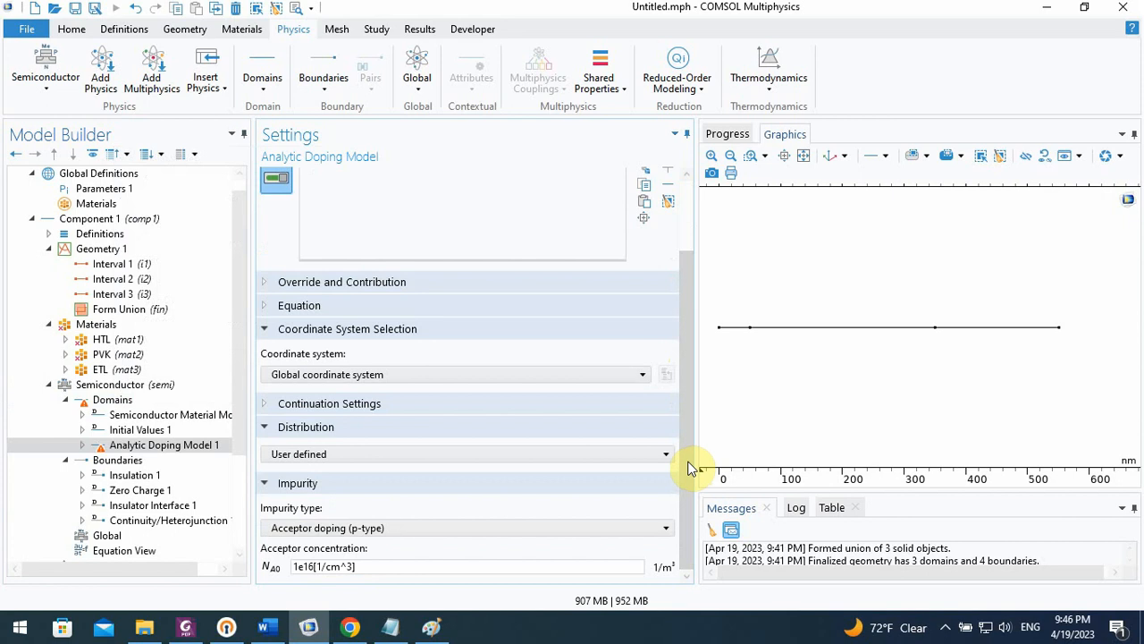
{"action": "left_click", "coordinate": [317, 567]}
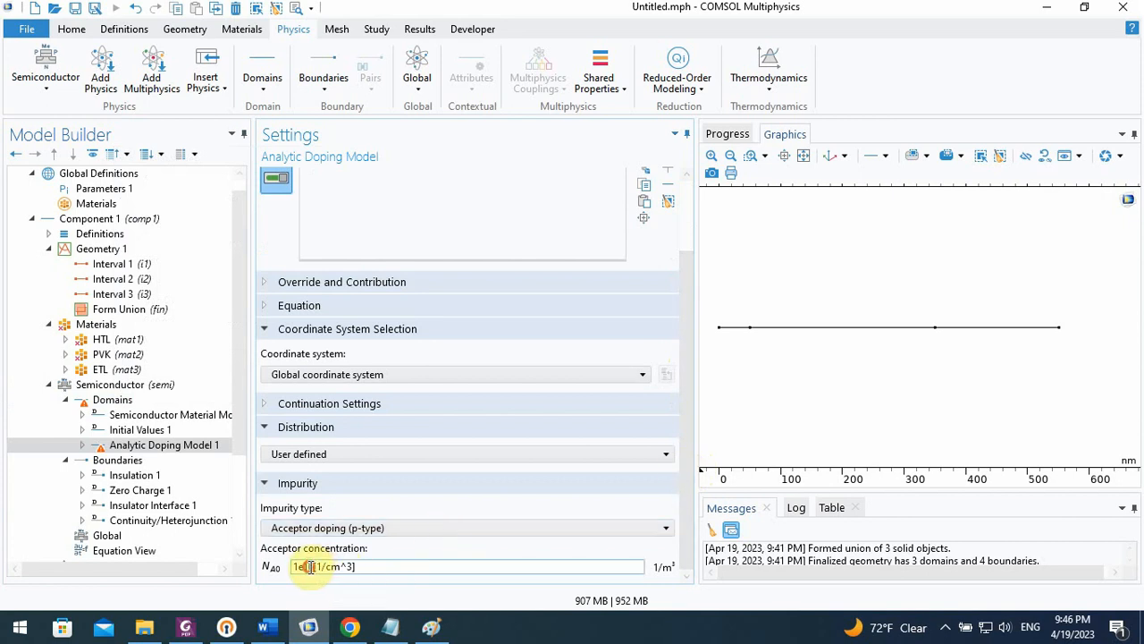
{"action": "key", "text": "BackSpace"}
{"action": "type", "text": "8"}
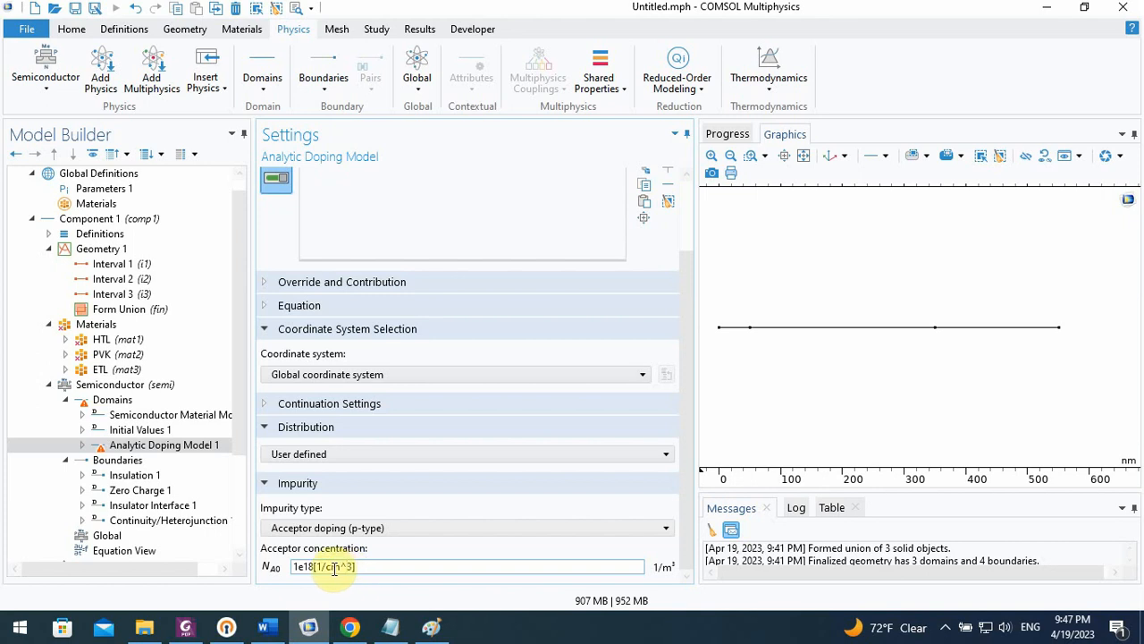
{"action": "left_click", "coordinate": [320, 529]}
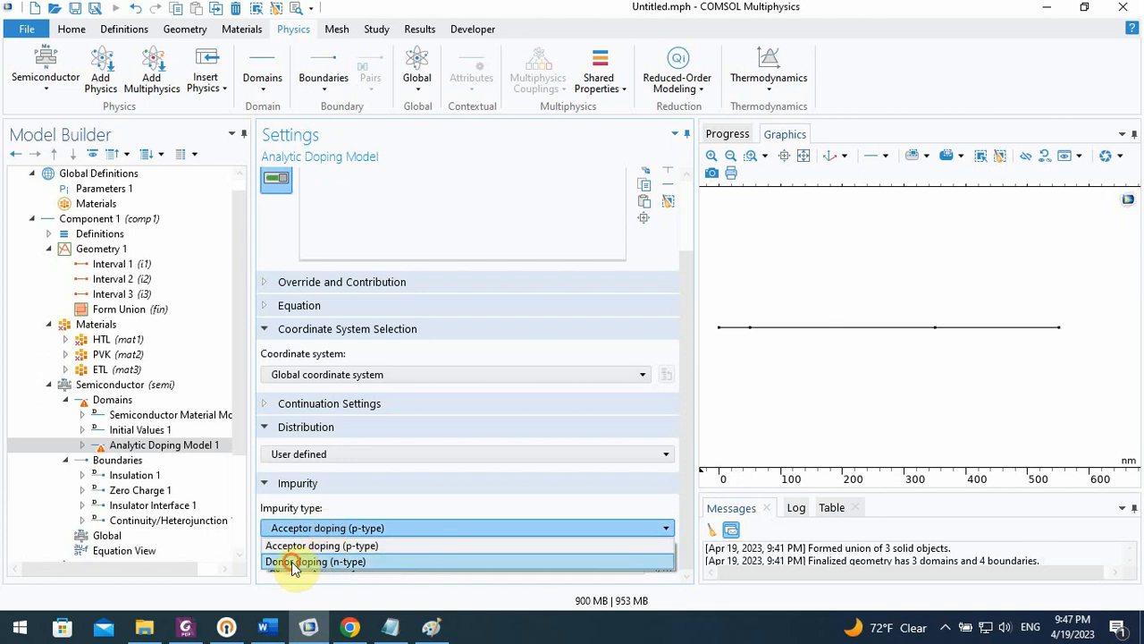
{"action": "left_click", "coordinate": [295, 562]}
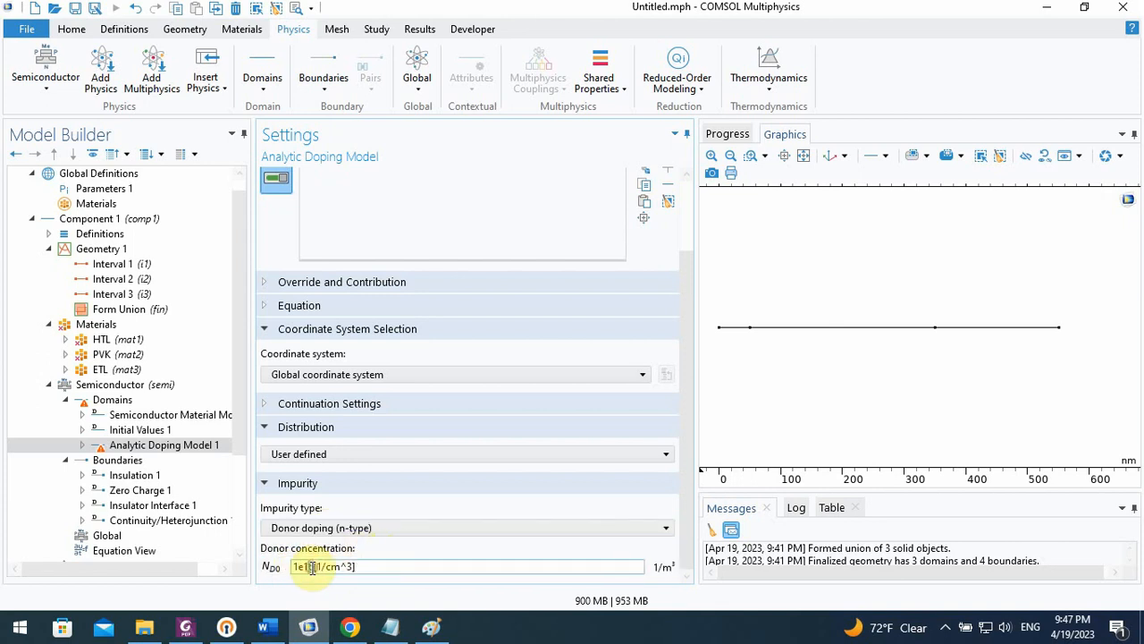
{"action": "left_click", "coordinate": [312, 567]}
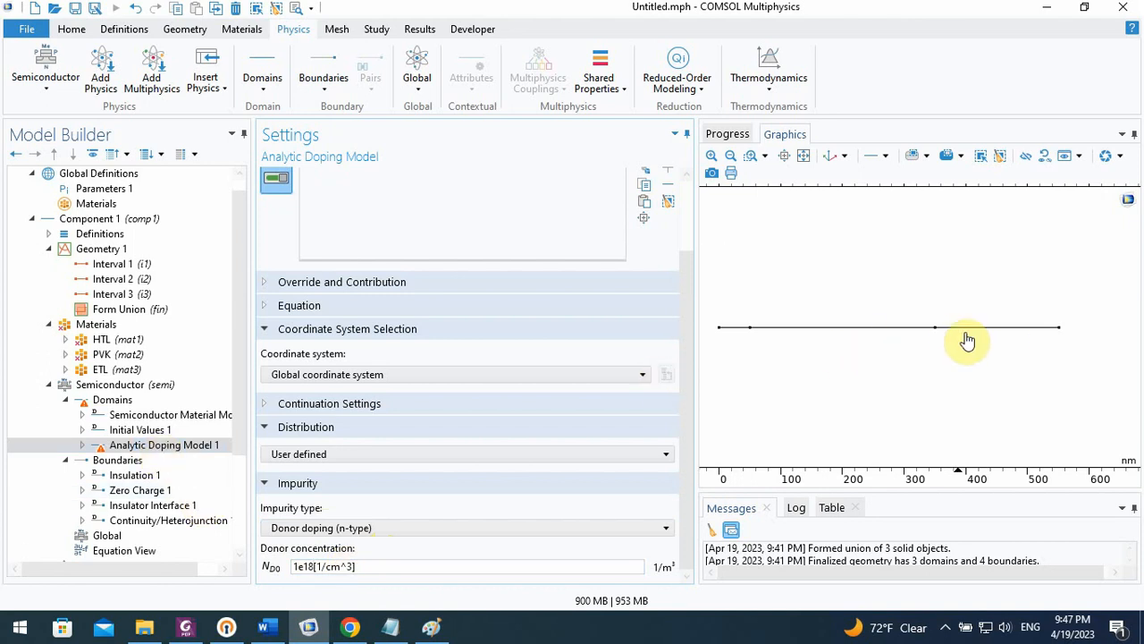
Assign the doping model to domain 1, the short first interval, and label it ETL/n-type
{"action": "left_click", "coordinate": [733, 329]}
{"action": "left_click_drag", "start_coordinate": [686, 386], "coordinate": [685, 299]}
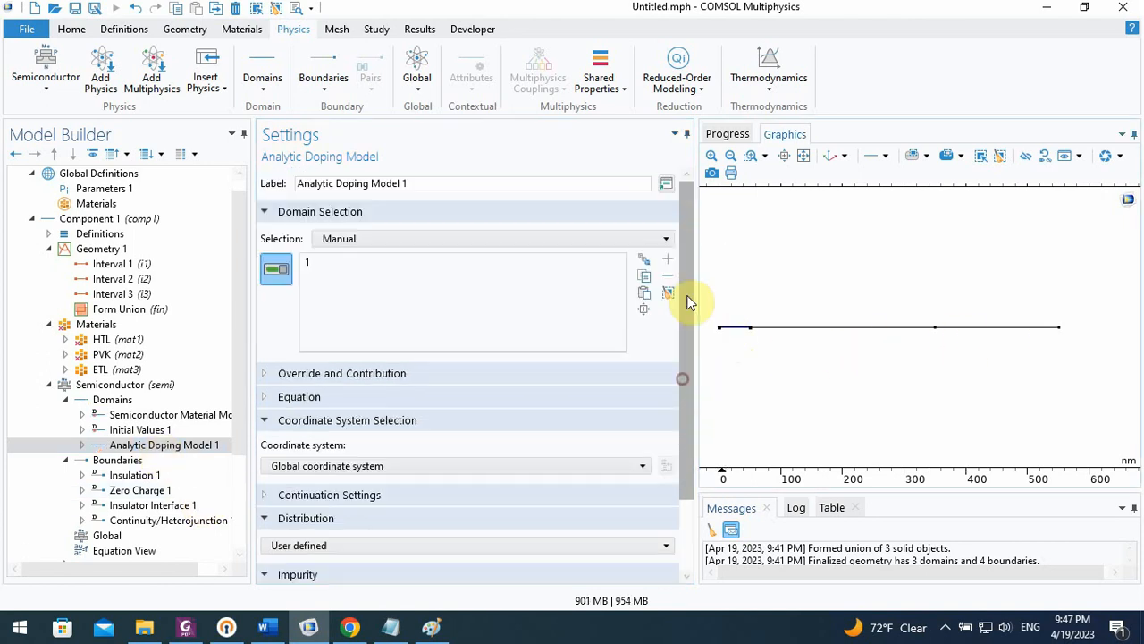
{"action": "left_click_drag", "start_coordinate": [414, 183], "coordinate": [264, 183]}
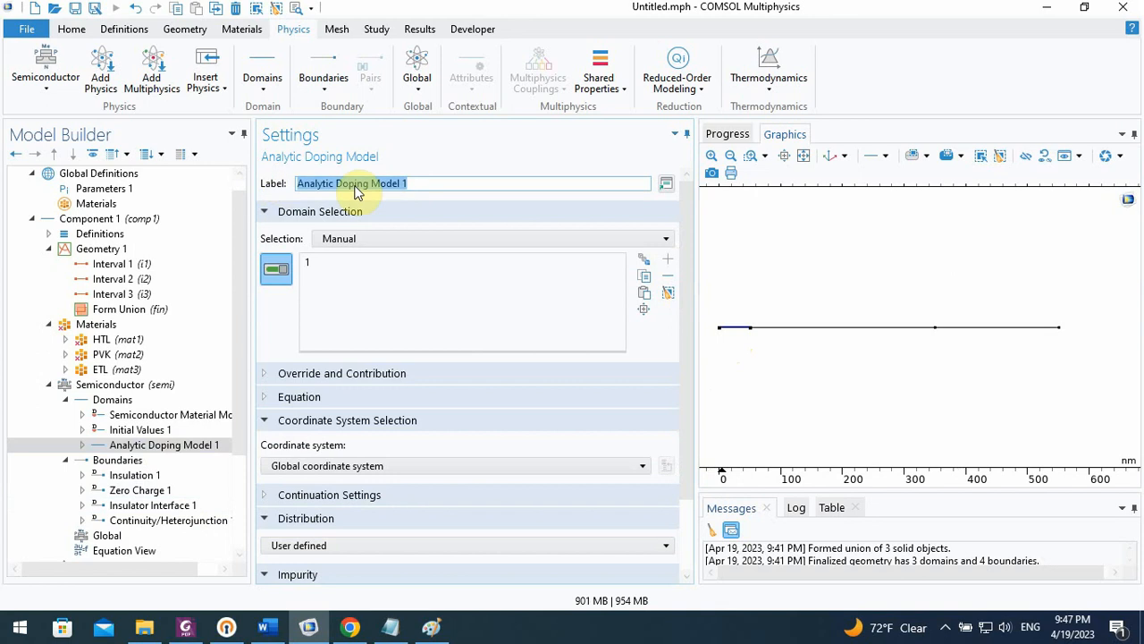
{"action": "type", "text": "ETL/n-type"}
{"action": "left_click", "coordinate": [364, 300]}
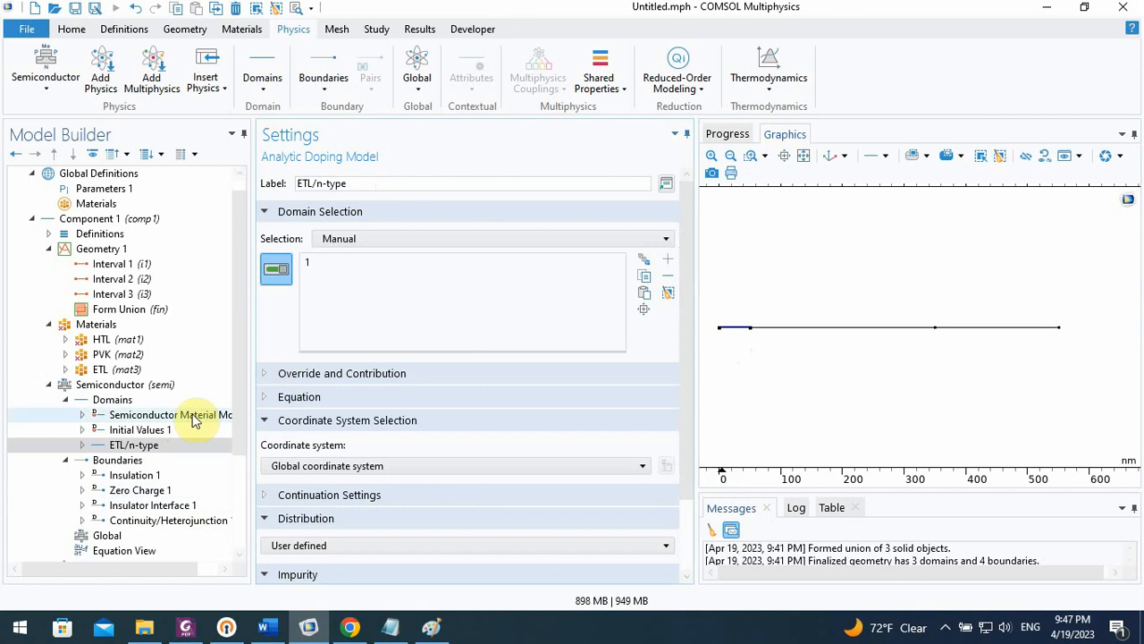
Check the carrier lifetimes in the paper's table in Chrome, and add a Trap-Assisted Recombination to the Semiconductor domains in COMSOL
{"action": "left_click", "coordinate": [125, 402]}
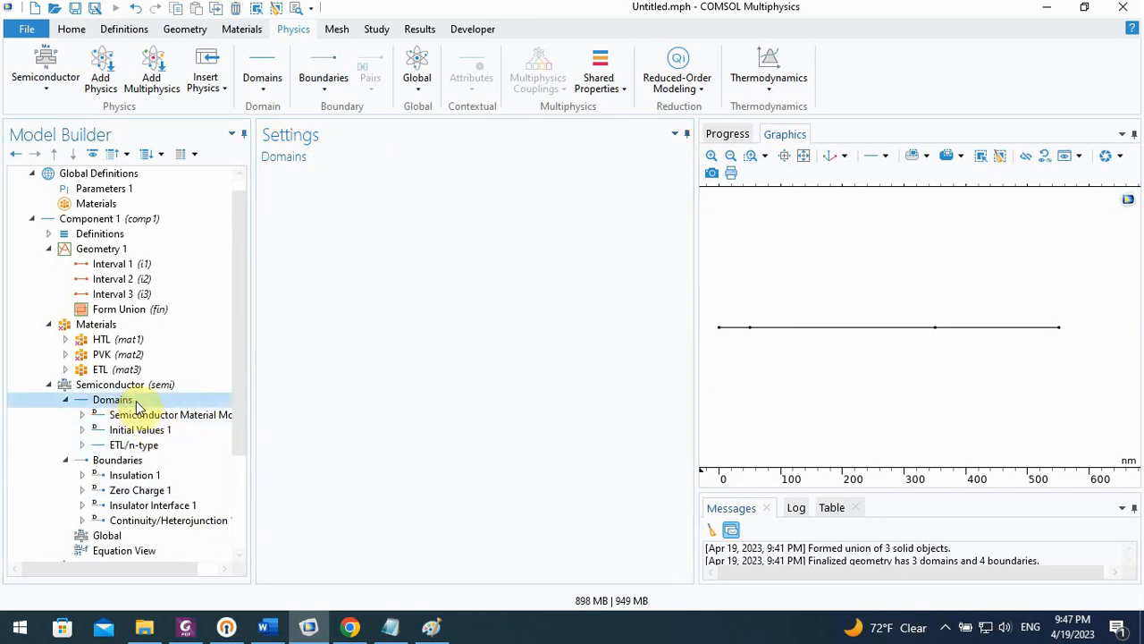
{"action": "left_click", "coordinate": [349, 628]}
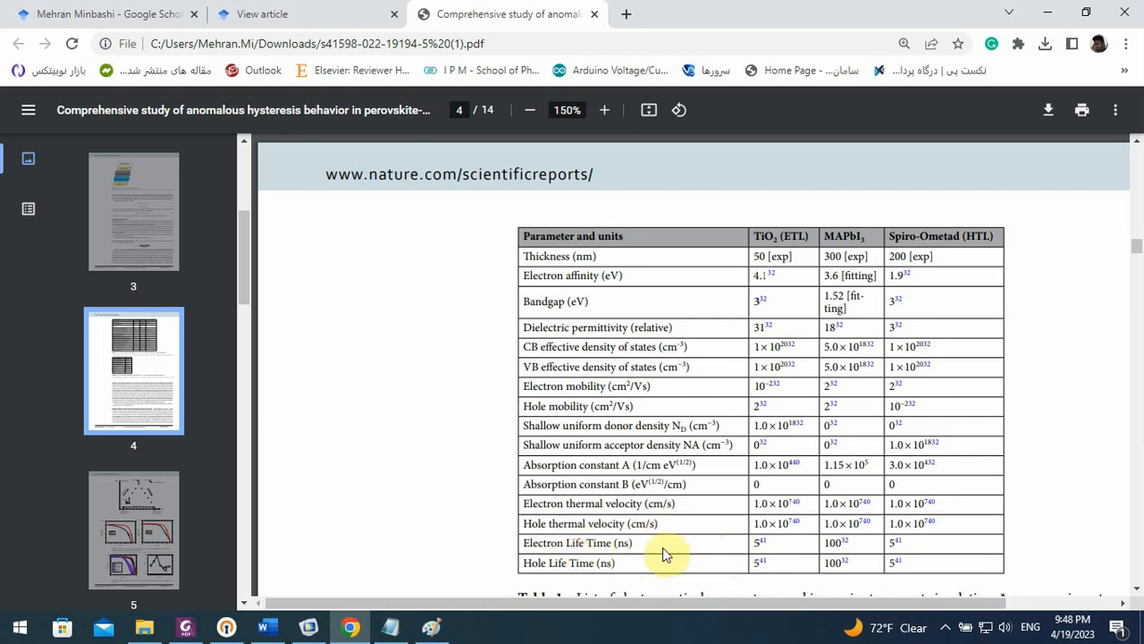
{"action": "left_click", "coordinate": [308, 627]}
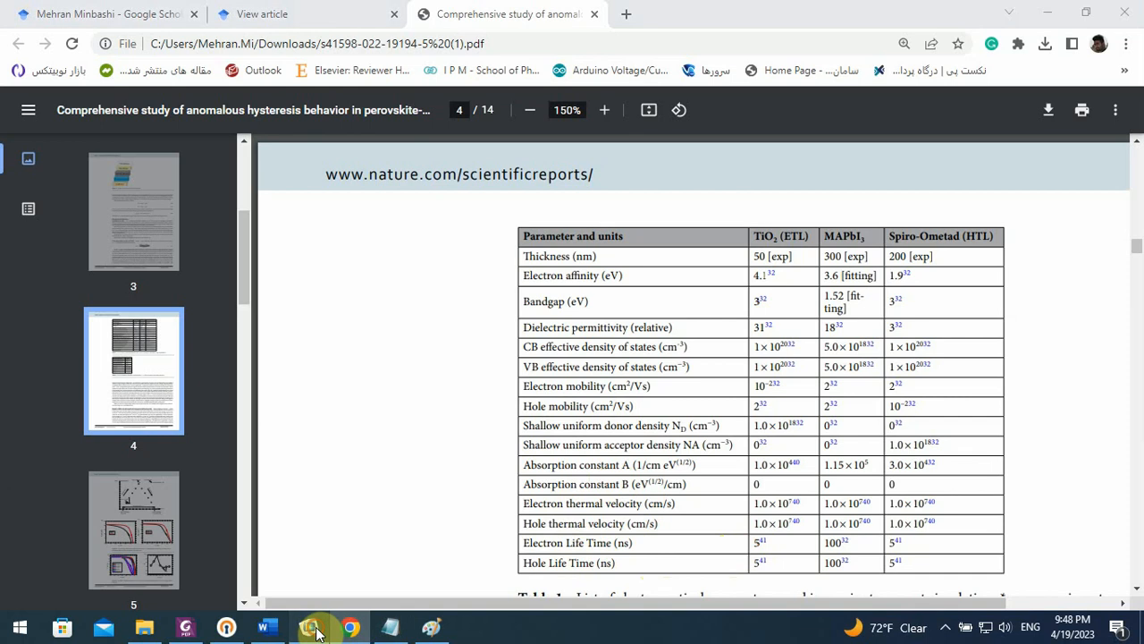
{"action": "scroll", "coordinate": [234, 398], "scroll_direction": "down", "scroll_amount": 1}
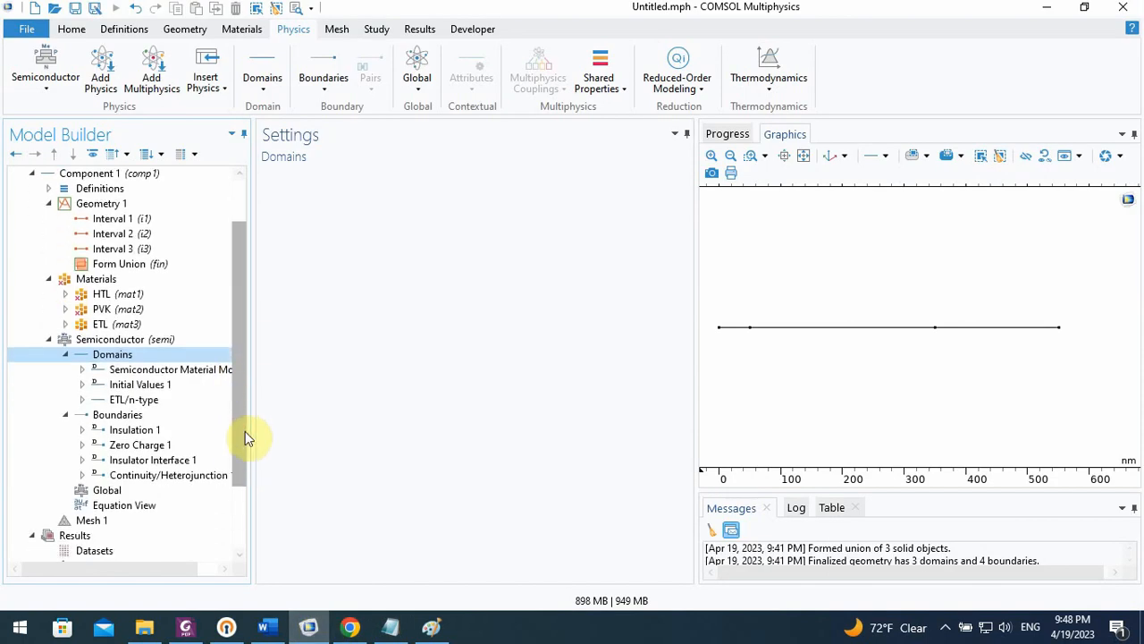
{"action": "right_click", "coordinate": [130, 361]}
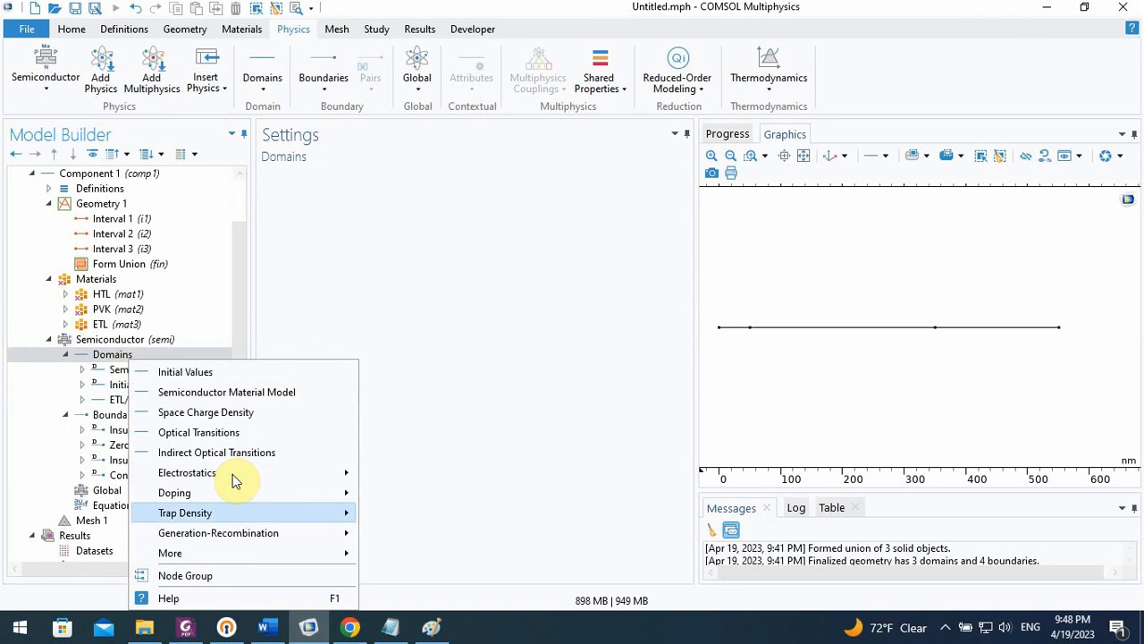
{"action": "mouse_move", "coordinate": [309, 540]}
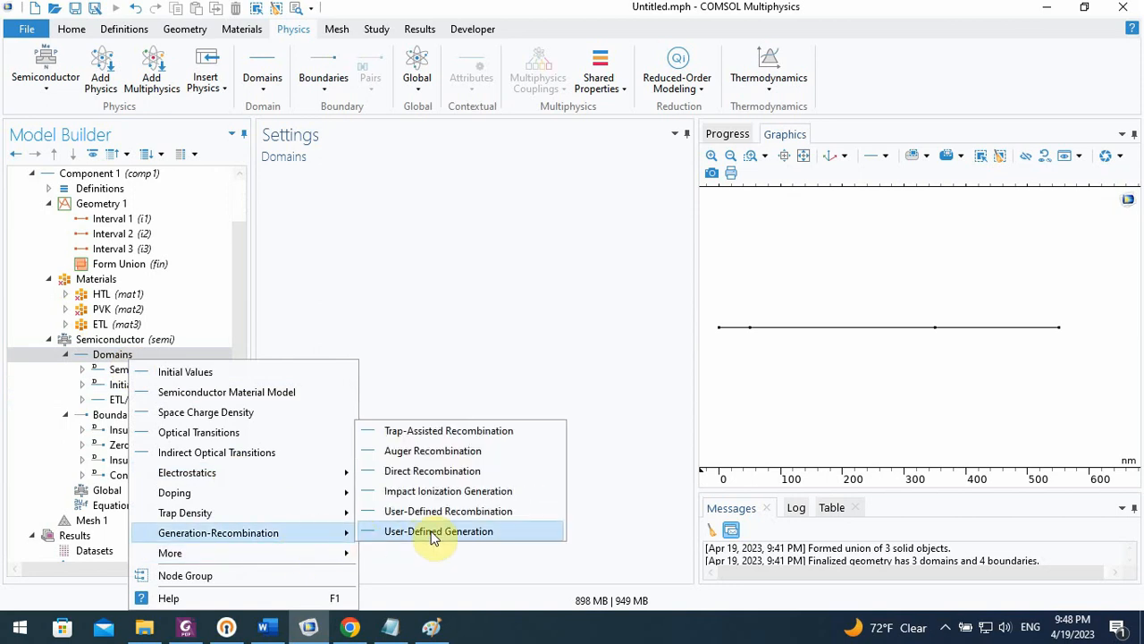
{"action": "left_click", "coordinate": [506, 437]}
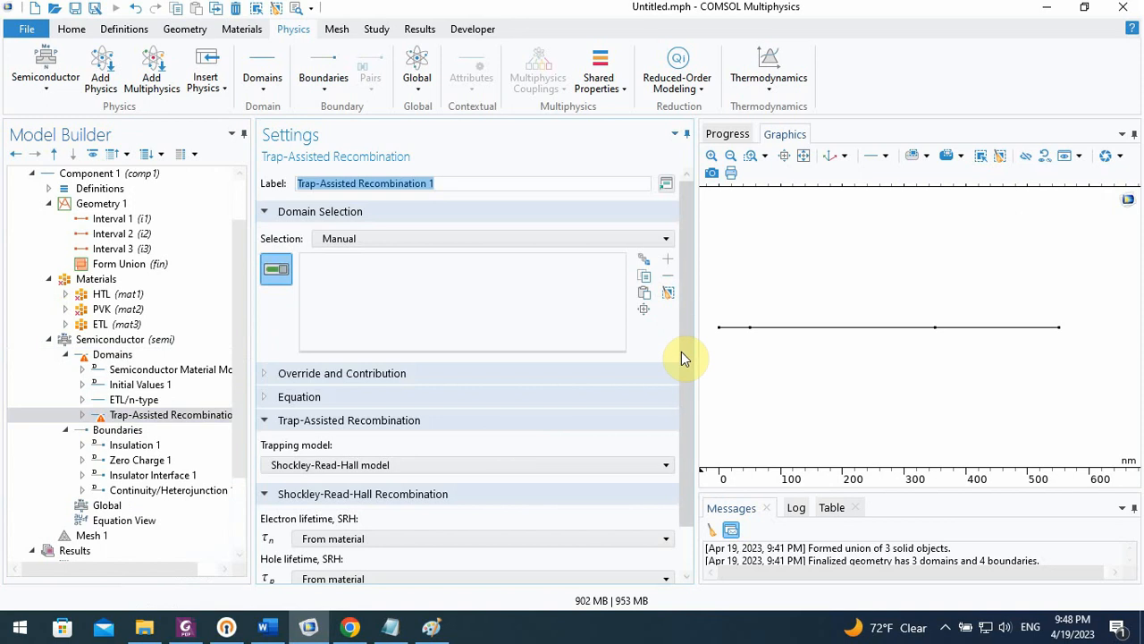
Assign the trap-assisted recombination to domain 1 and choose the Shockley-Read-Hall model as its trapping model
{"action": "left_click_drag", "start_coordinate": [681, 351], "coordinate": [682, 358]}
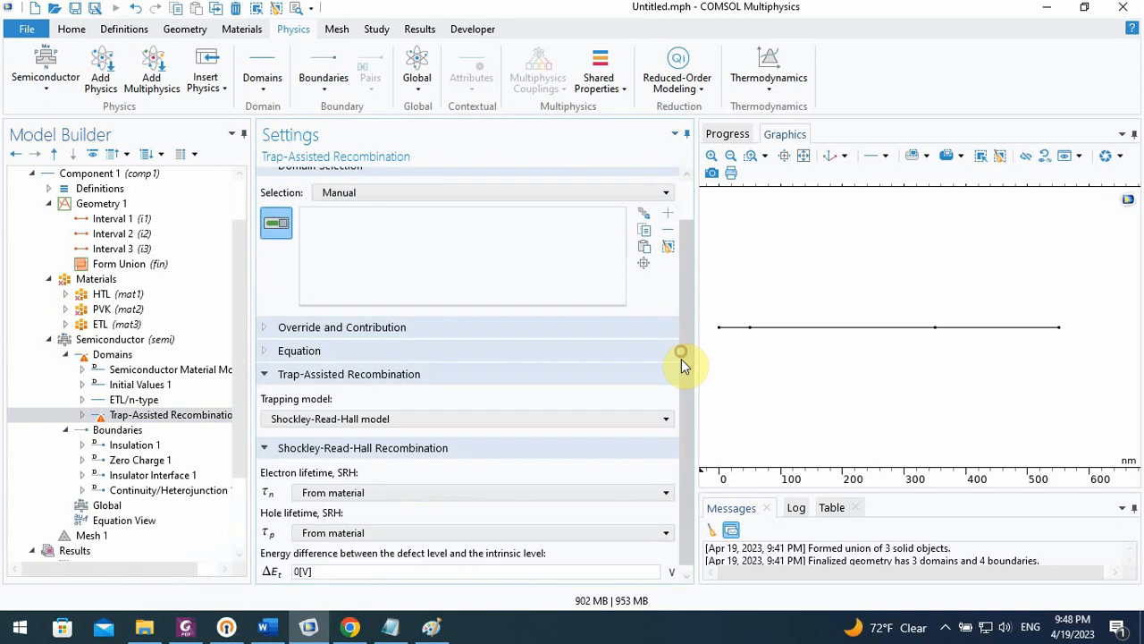
{"action": "left_click", "coordinate": [739, 330]}
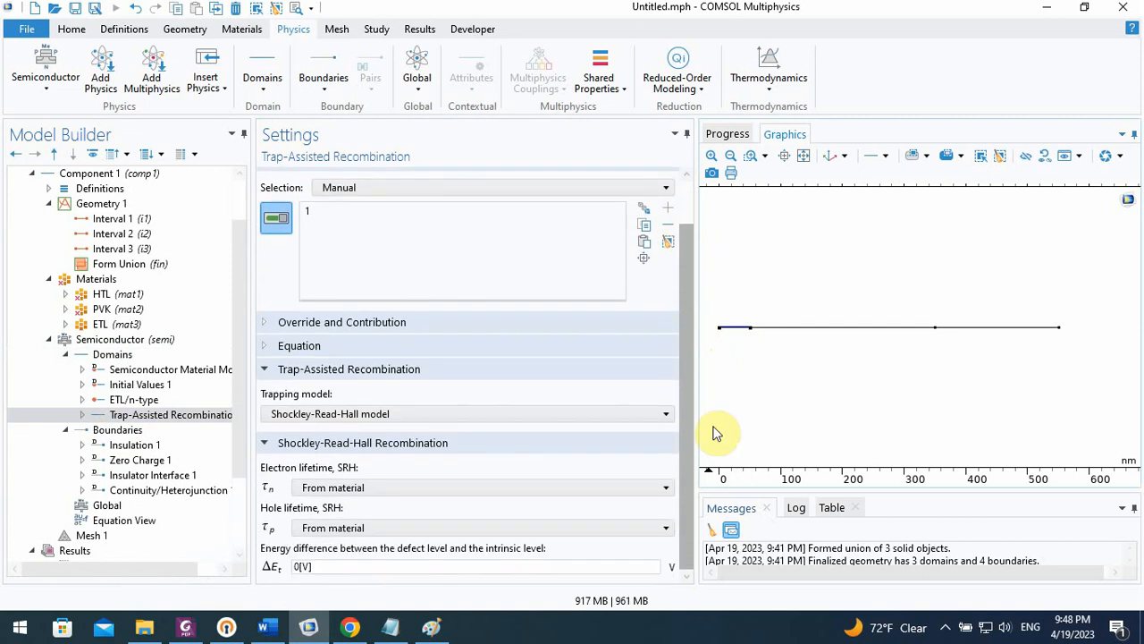
{"action": "left_click", "coordinate": [369, 417]}
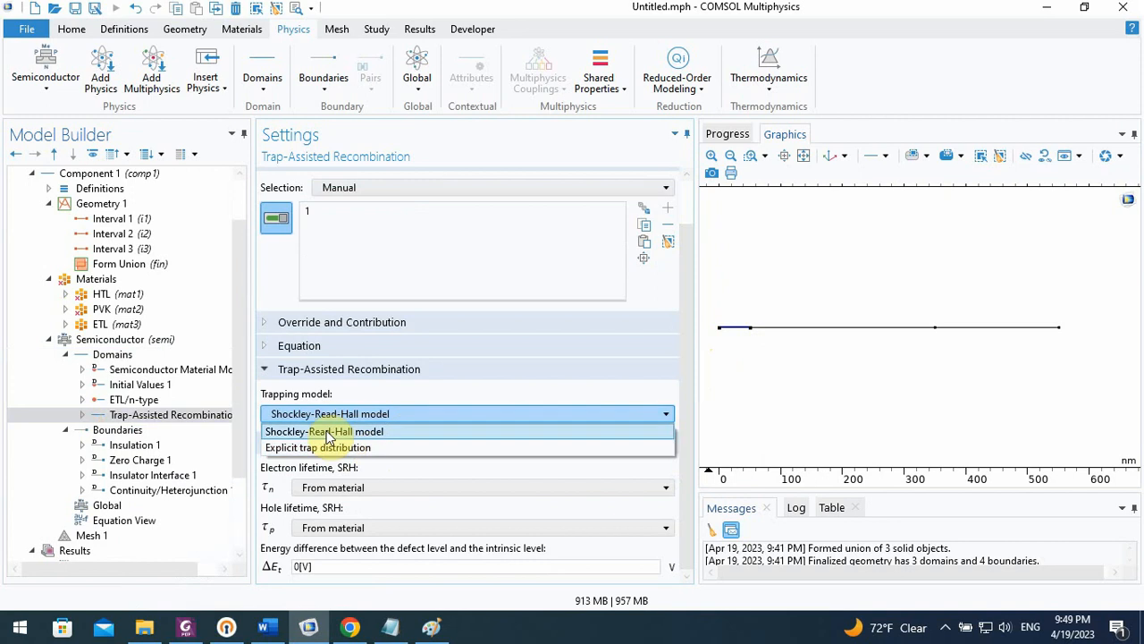
{"action": "left_click", "coordinate": [344, 431]}
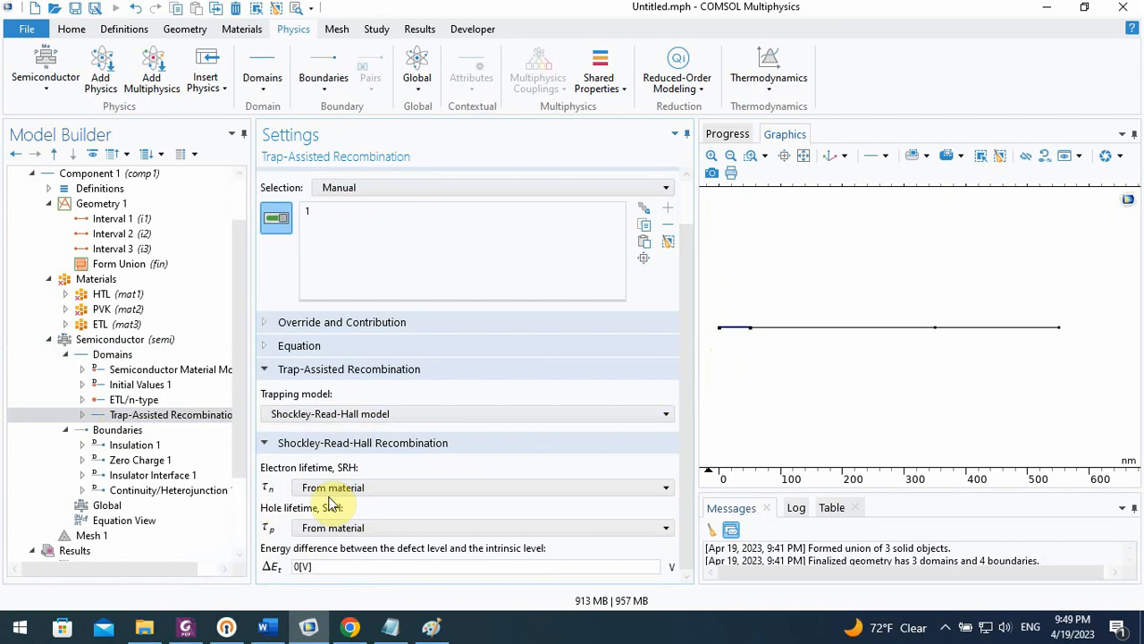
{"action": "left_click", "coordinate": [298, 567]}
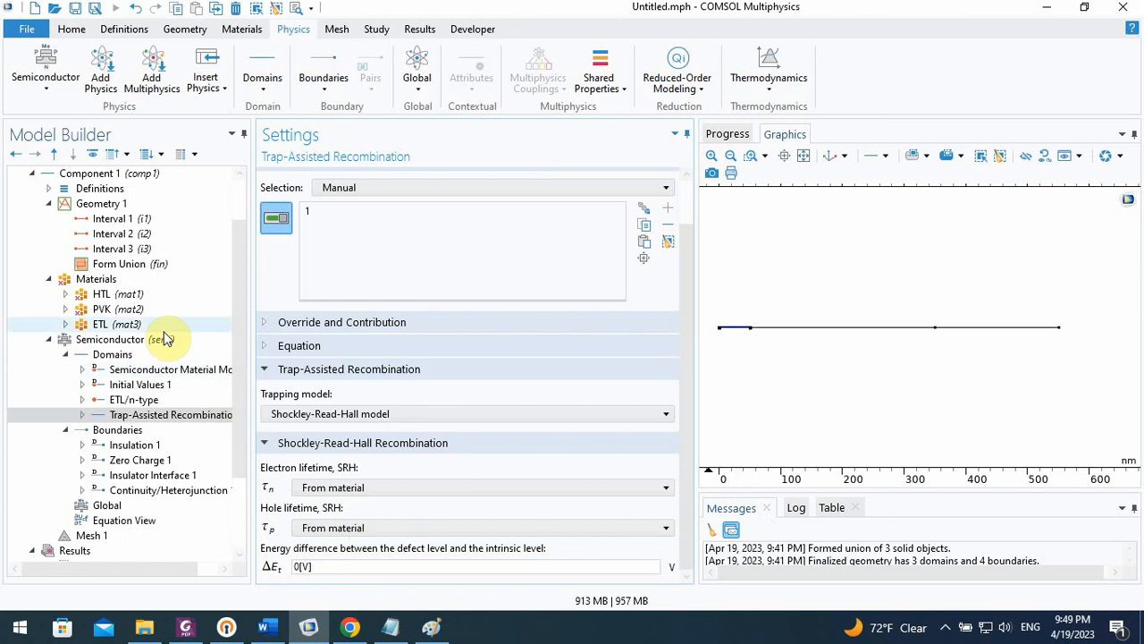
Set both the electron lifetime and the hole lifetime (SRH) of the ETL material to 5[ns]
{"action": "left_click", "coordinate": [134, 326]}
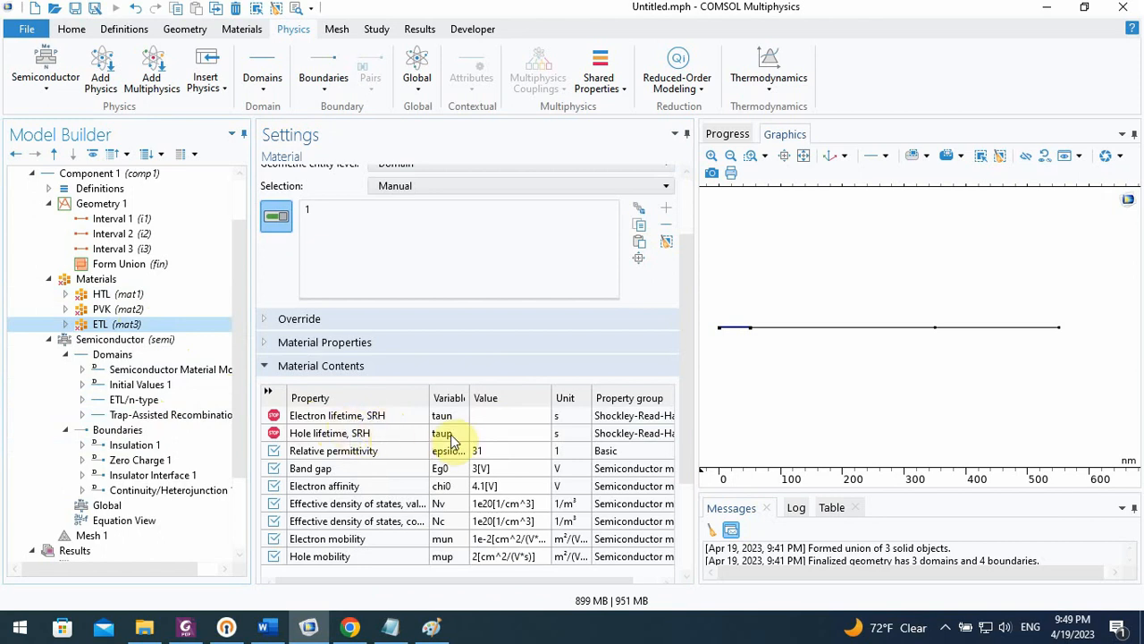
{"action": "left_click", "coordinate": [500, 419]}
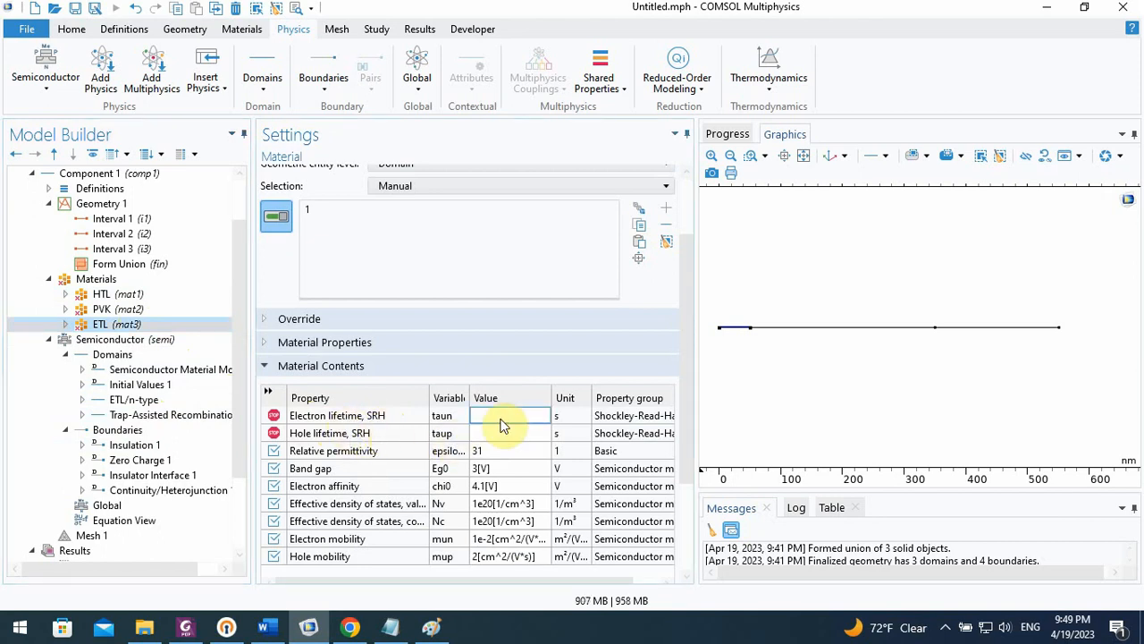
{"action": "type", "text": "5[]"}
{"action": "left_click", "coordinate": [499, 431]}
{"action": "type", "text": "5"}
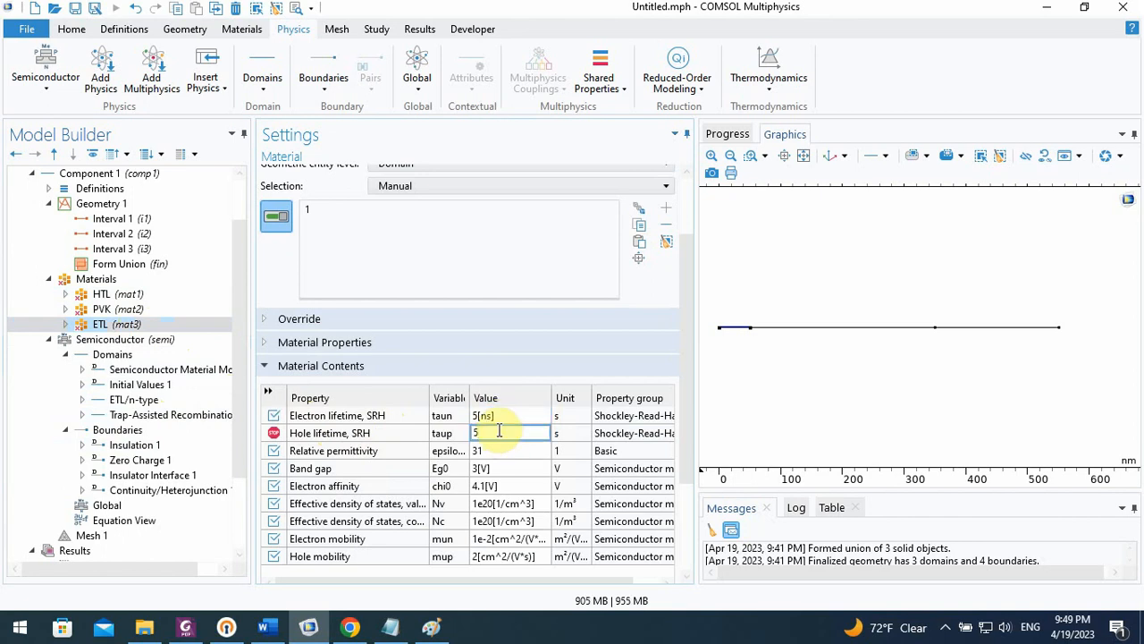
{"action": "type", "text": "[]"}
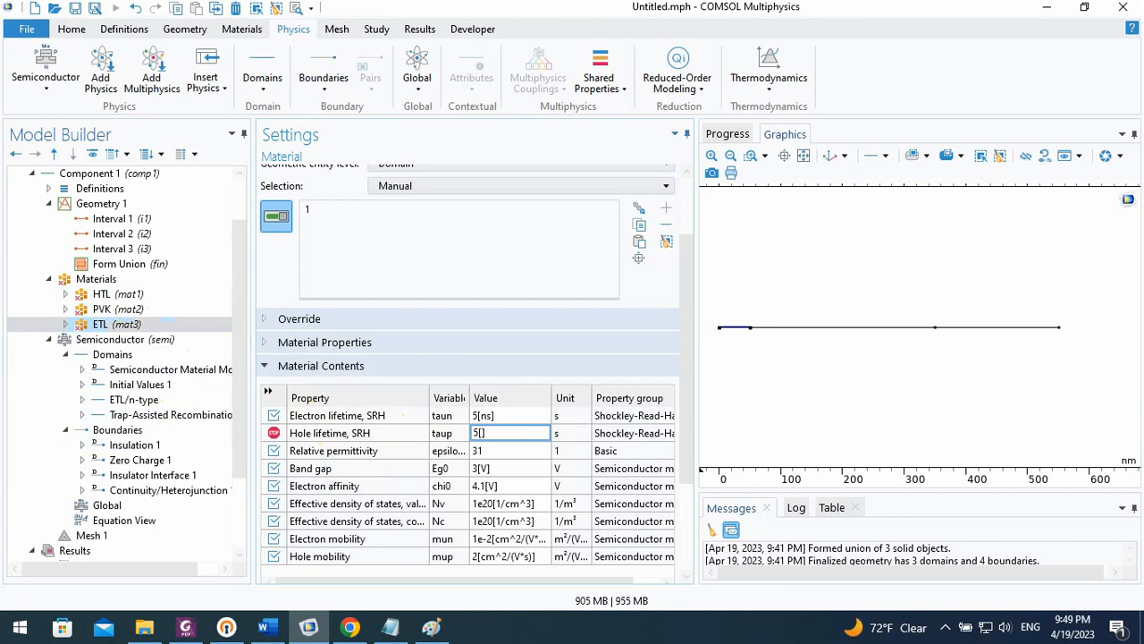
{"action": "type", "text": "ns"}
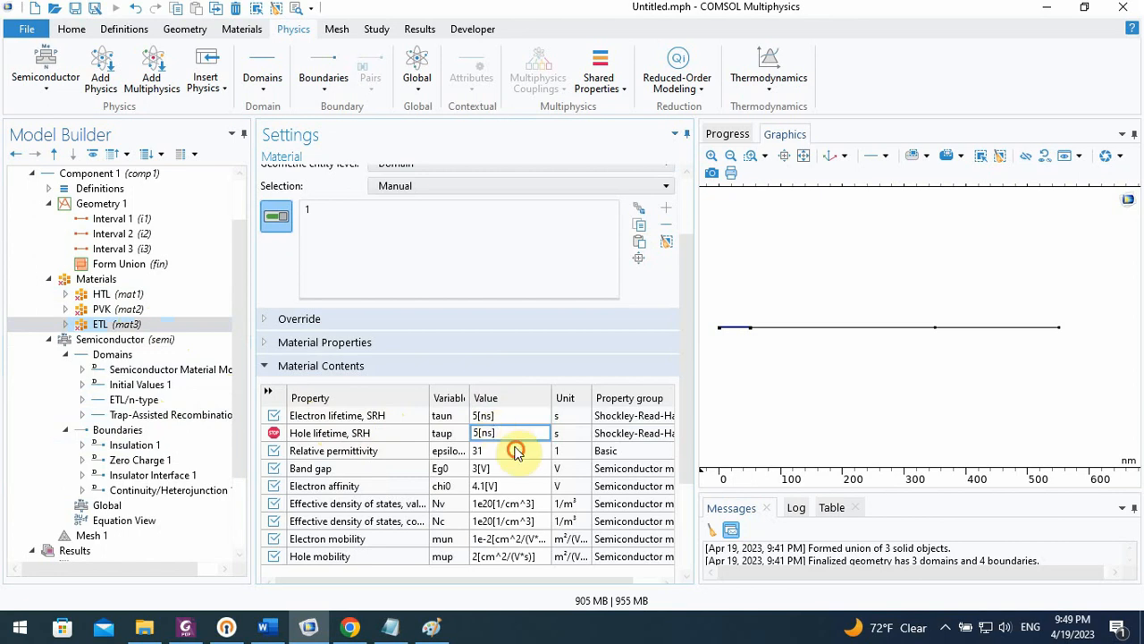
{"action": "left_click", "coordinate": [511, 451]}
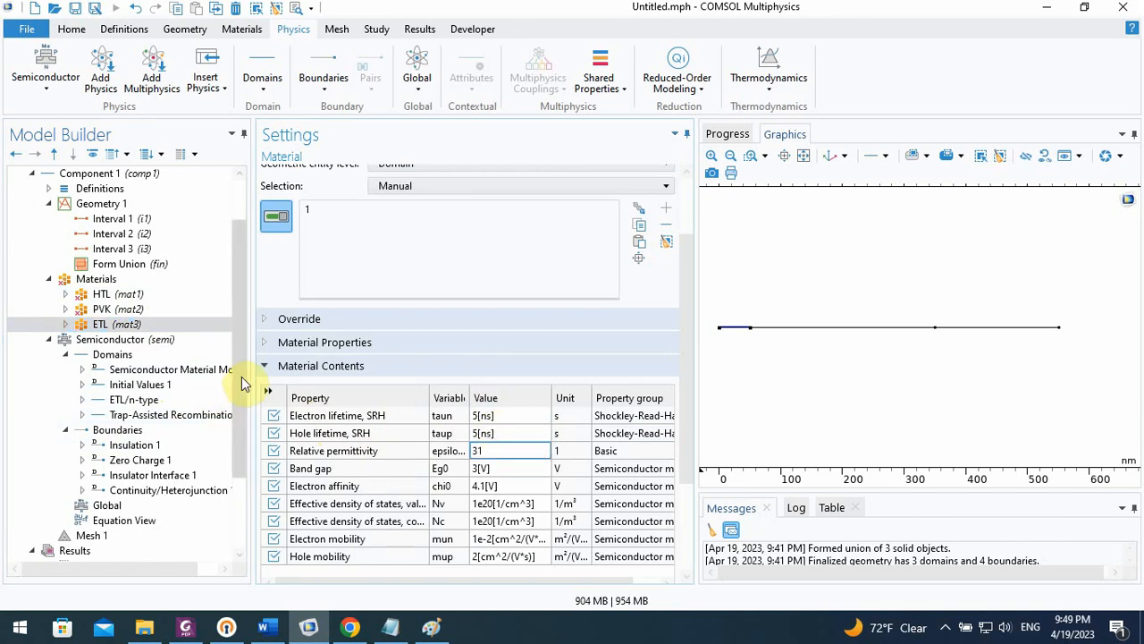
Add domains 2 and 3 to the trap-assisted recombination's domain selection
{"action": "scroll", "coordinate": [242, 381], "scroll_direction": "down", "scroll_amount": 1}
{"action": "left_click", "coordinate": [191, 401]}
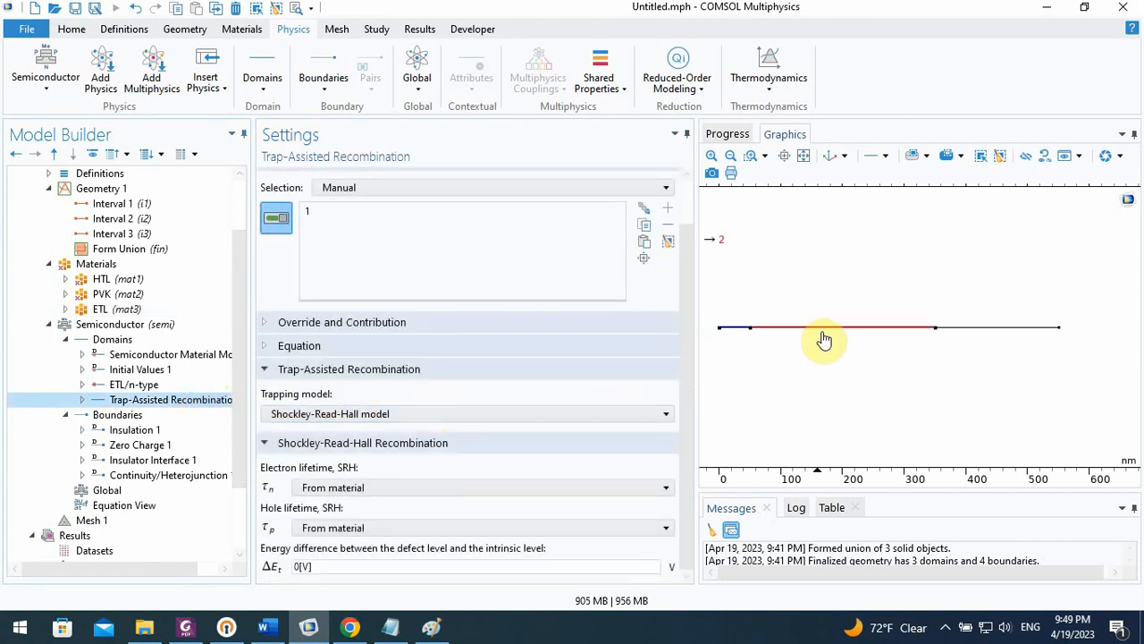
{"action": "left_click", "coordinate": [832, 340]}
{"action": "left_click", "coordinate": [966, 338]}
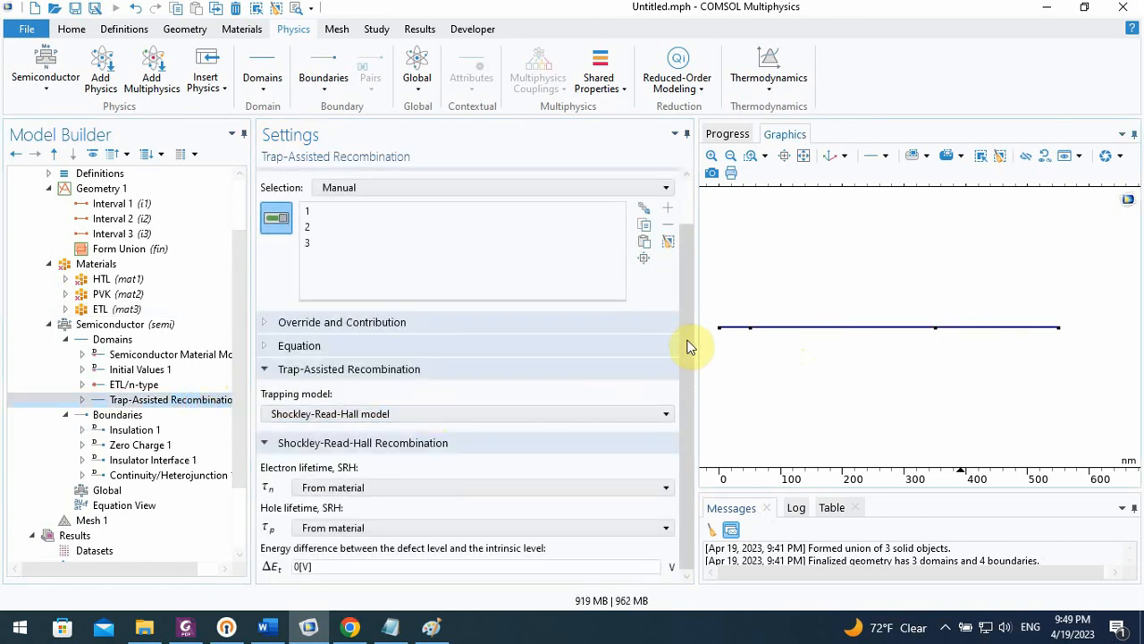
Open the PVK material's contents in COMSOL, consult the MAPbI3 column of the paper's parameter table in Chrome, and return to COMSOL
{"action": "scroll", "coordinate": [685, 345], "scroll_direction": "up", "scroll_amount": 1}
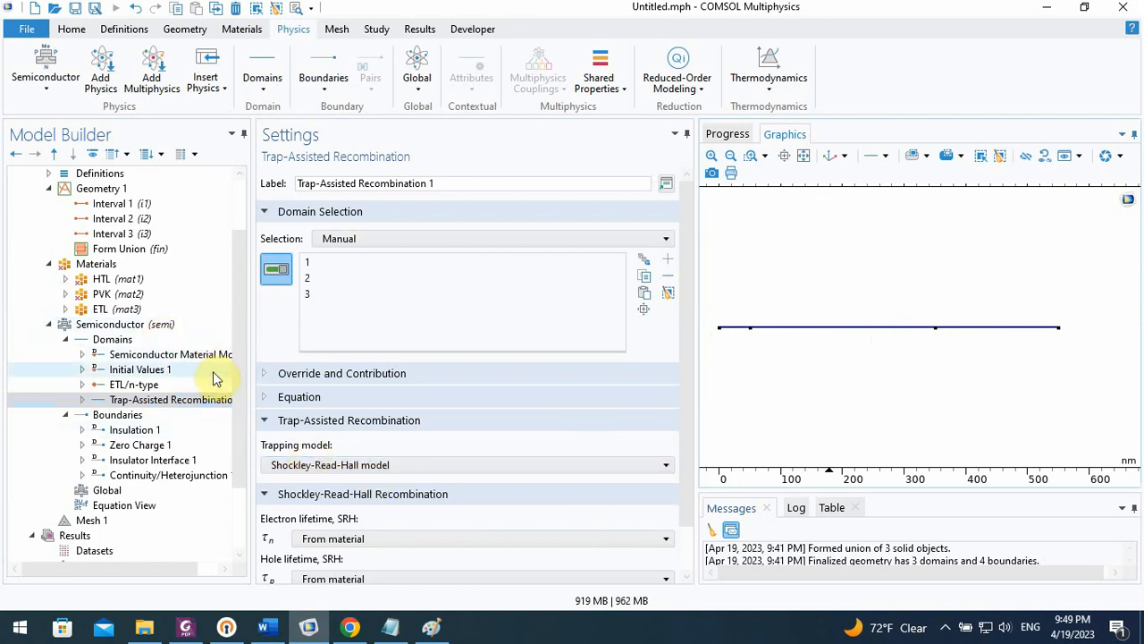
{"action": "left_click", "coordinate": [145, 307]}
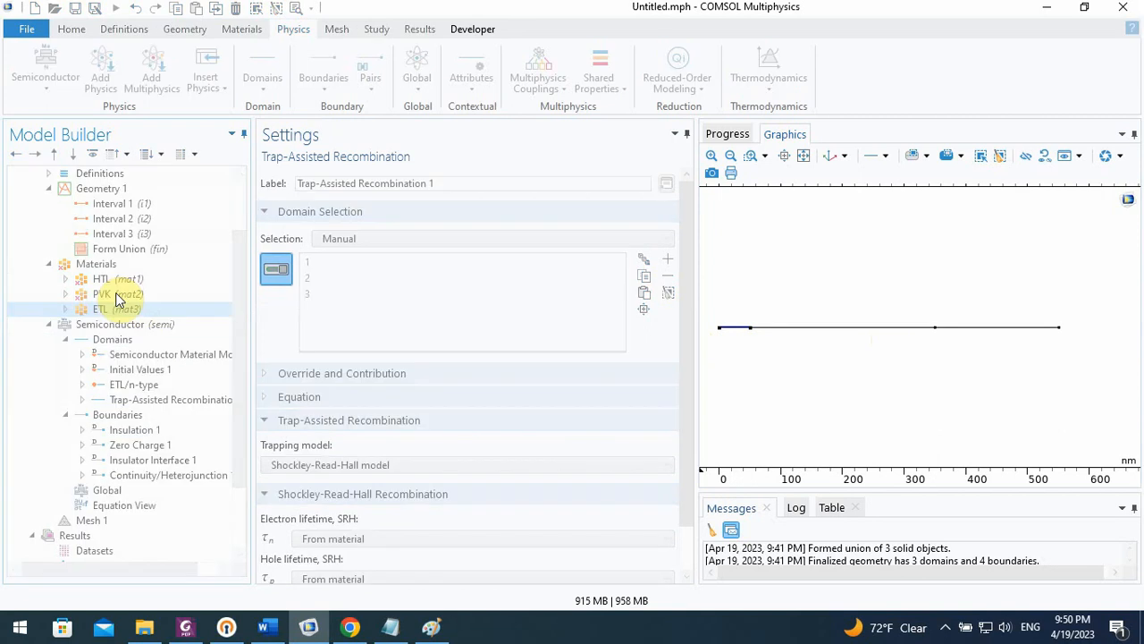
{"action": "left_click", "coordinate": [115, 294]}
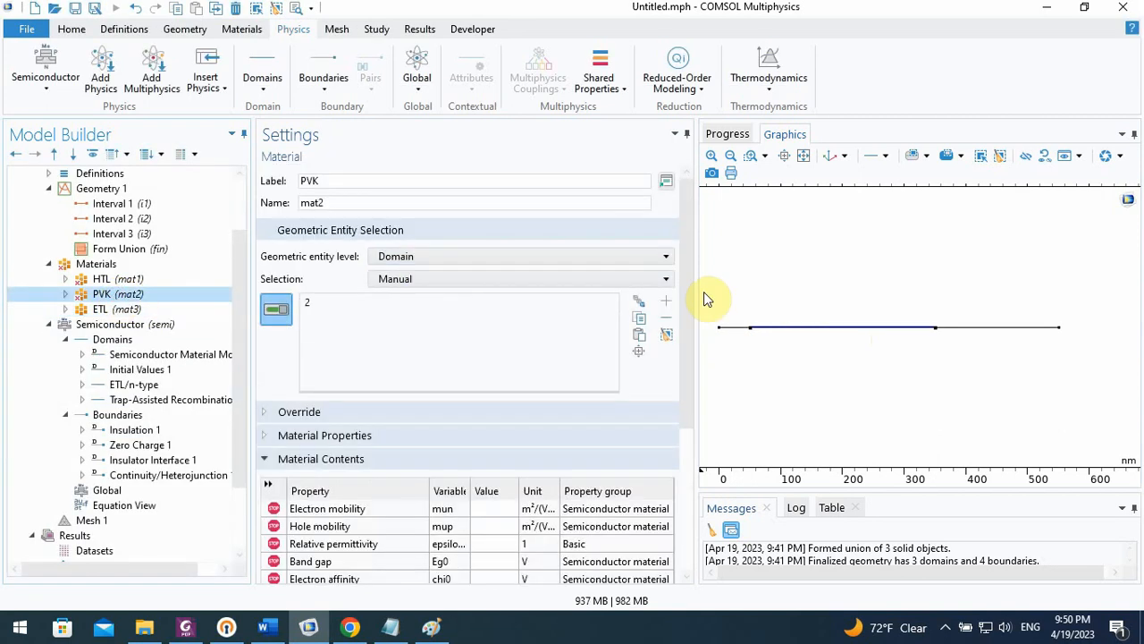
{"action": "left_click_drag", "start_coordinate": [685, 291], "coordinate": [694, 369]}
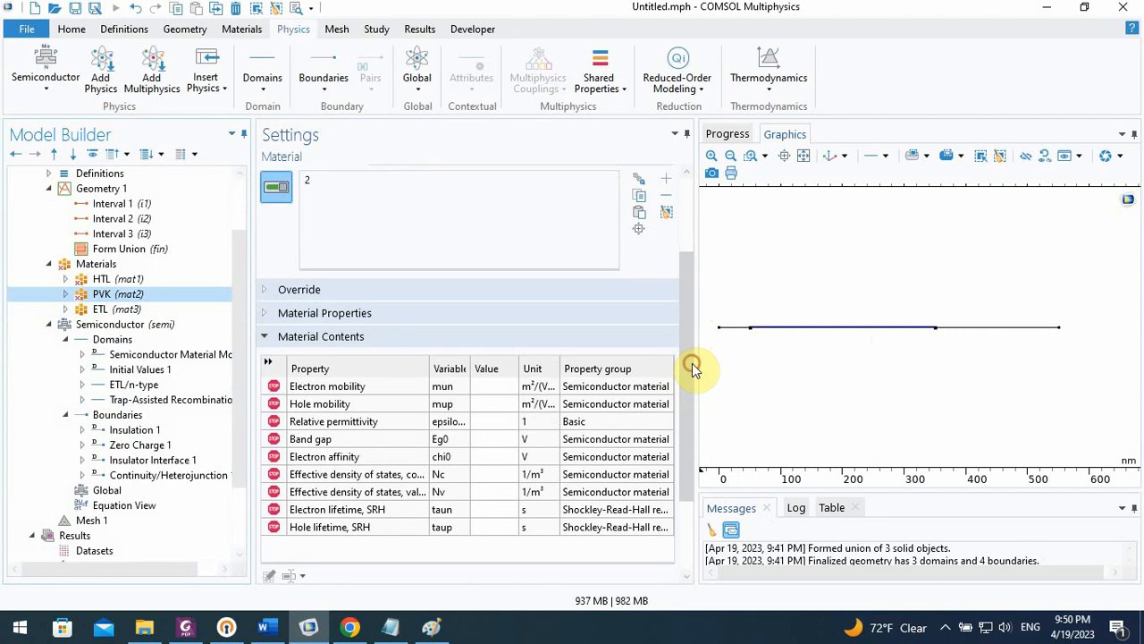
{"action": "left_click", "coordinate": [350, 626]}
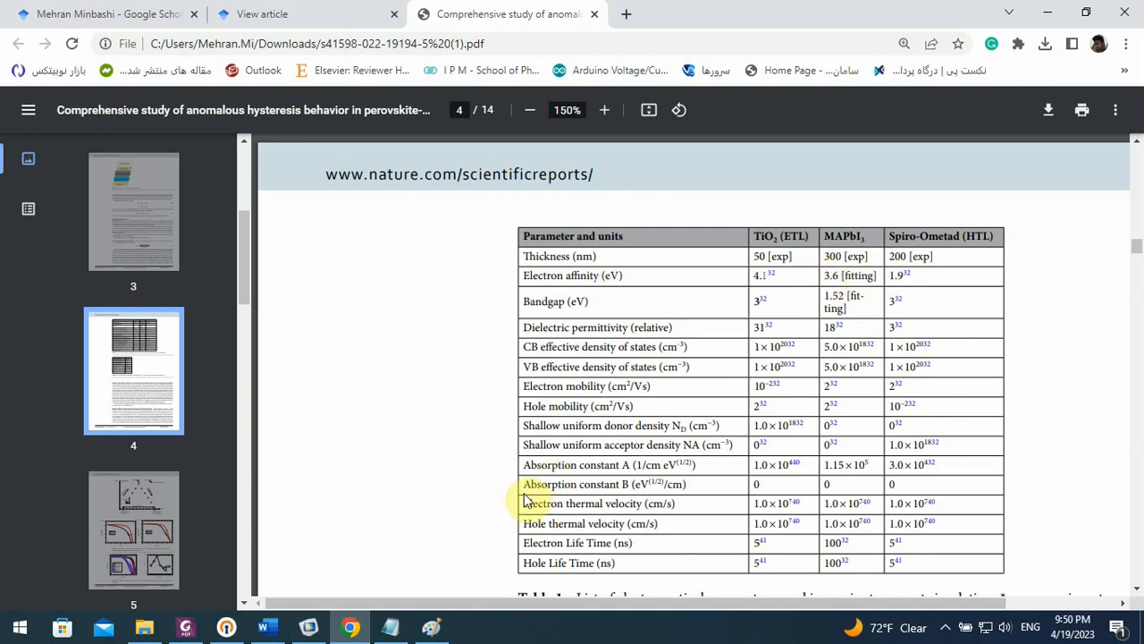
{"action": "left_click", "coordinate": [311, 627]}
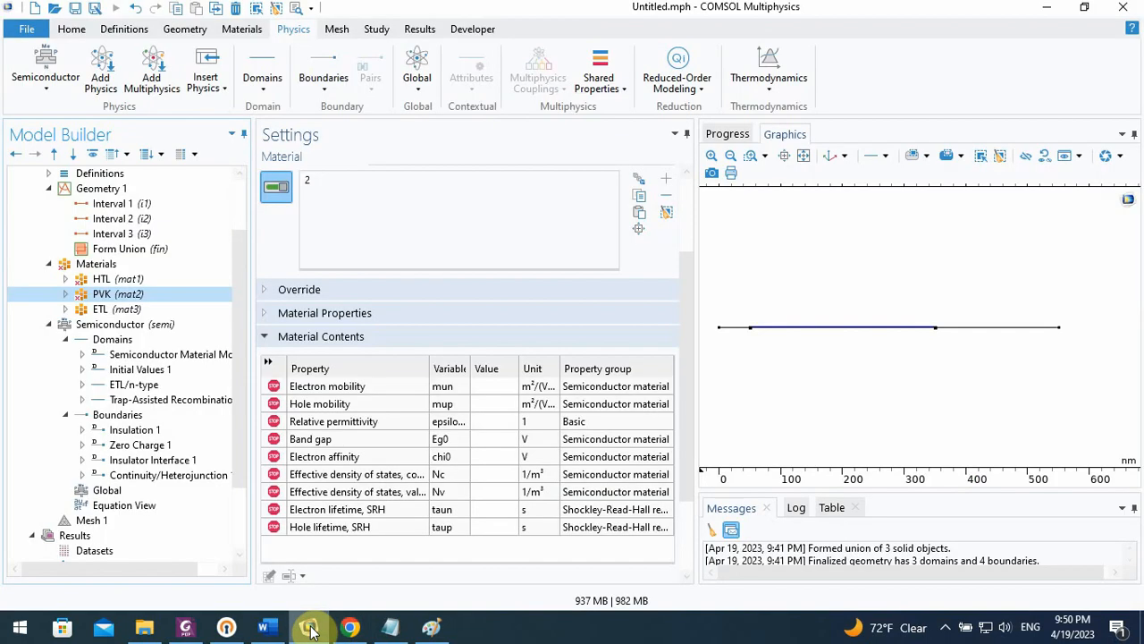
Set the electron affinity of the PVK material to 3.6[V]
{"action": "left_click", "coordinate": [492, 438]}
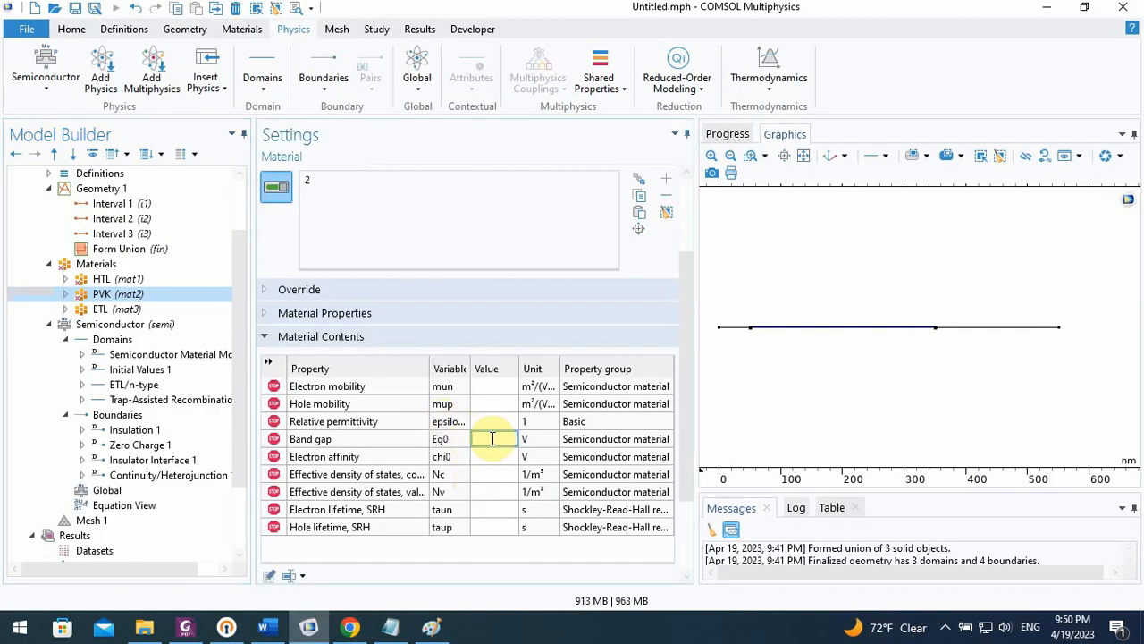
{"action": "type", "text": "3."}
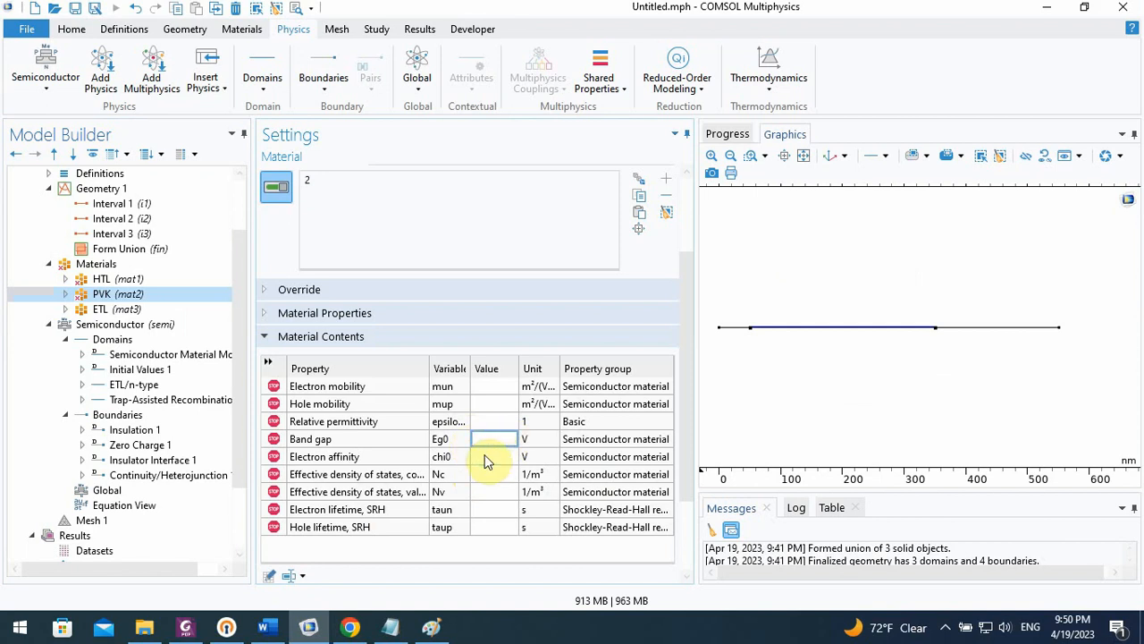
{"action": "left_click", "coordinate": [482, 456]}
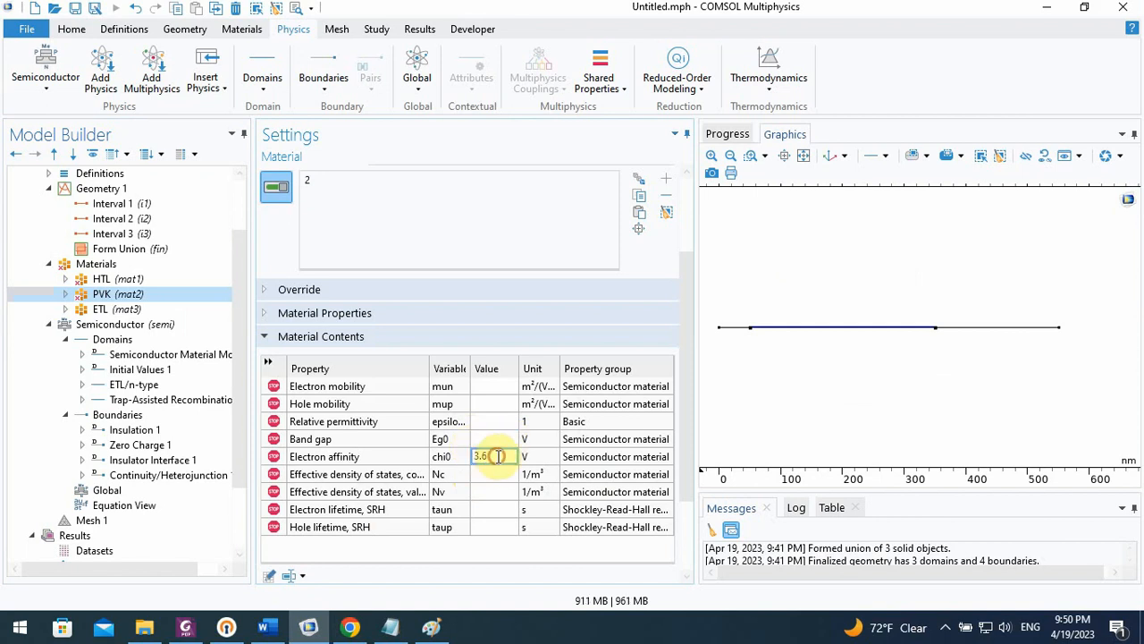
{"action": "type", "text": "["}
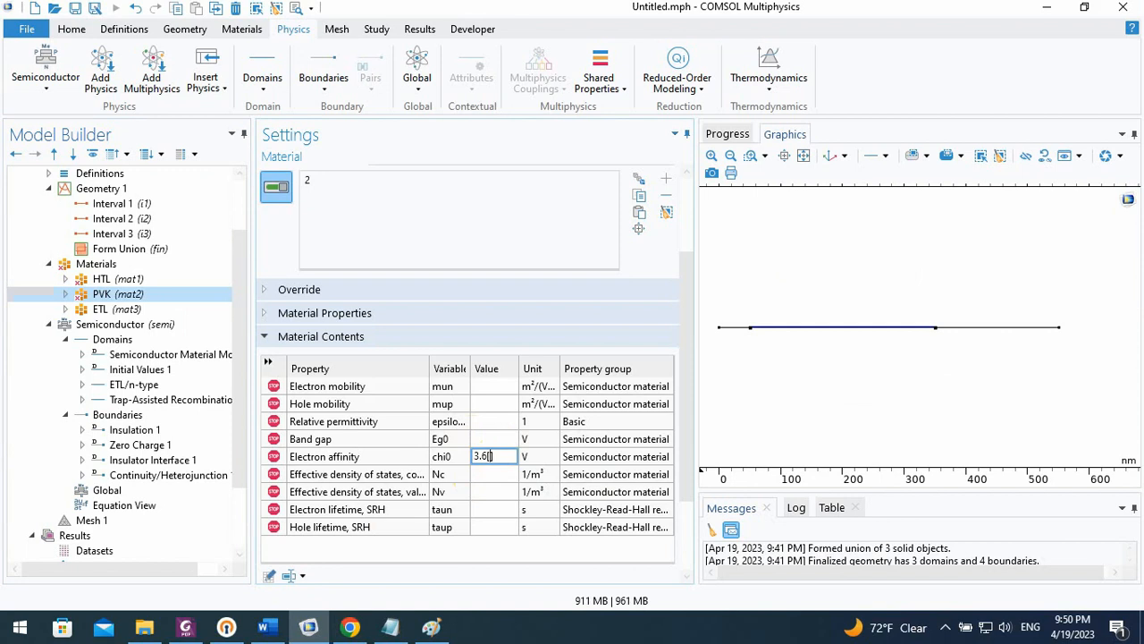
{"action": "type", "text": "V]"}
{"action": "left_click", "coordinate": [503, 474]}
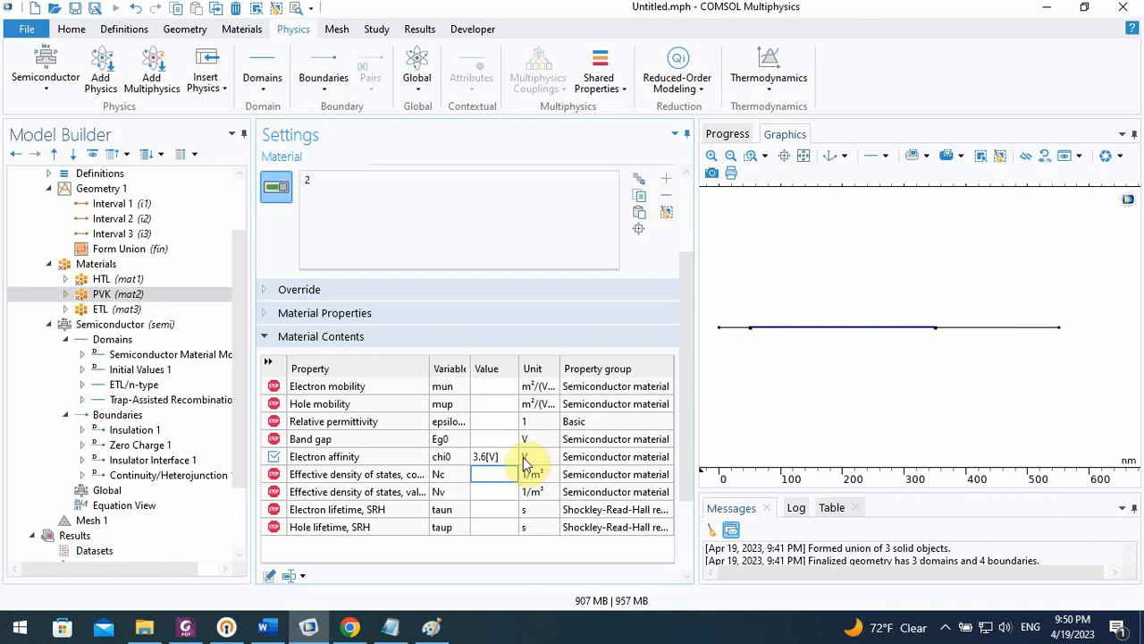
Check the MAPbI3 bandgap in the paper's table in Chrome, and set the PVK material's band gap in COMSOL to 1.52[V]
{"action": "left_click", "coordinate": [352, 627]}
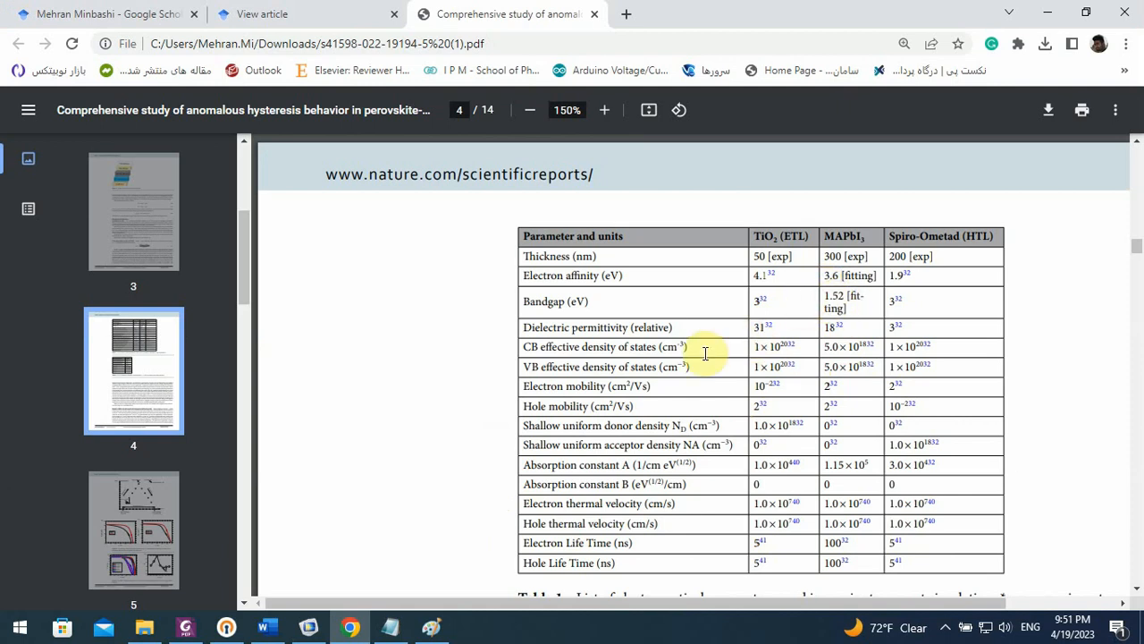
{"action": "left_click", "coordinate": [309, 626]}
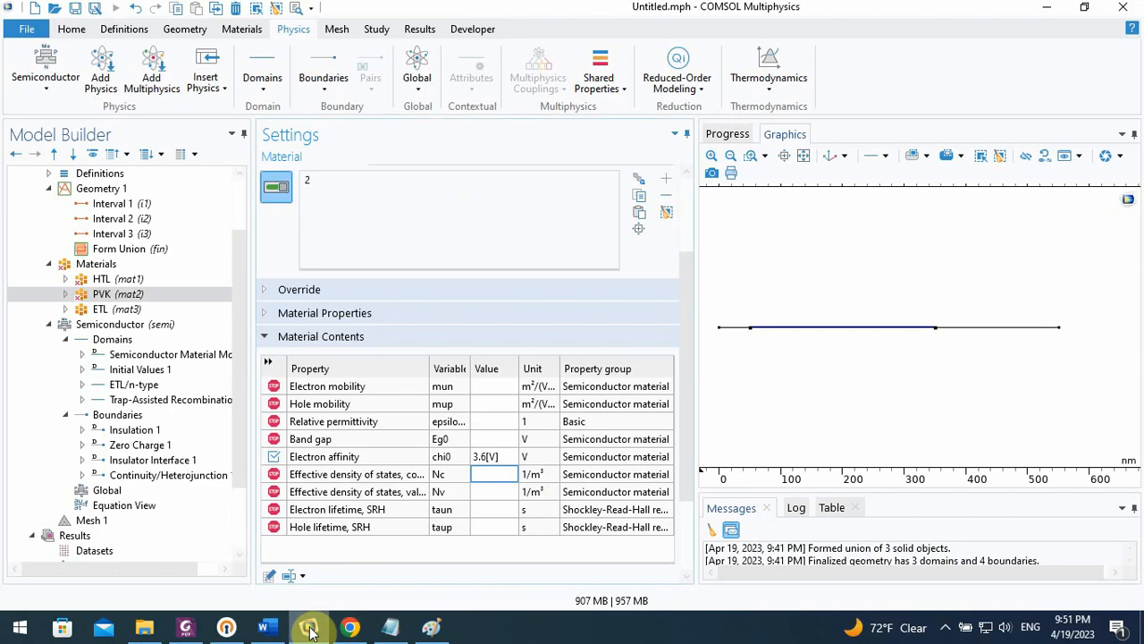
{"action": "left_click", "coordinate": [489, 476]}
{"action": "left_click", "coordinate": [487, 439]}
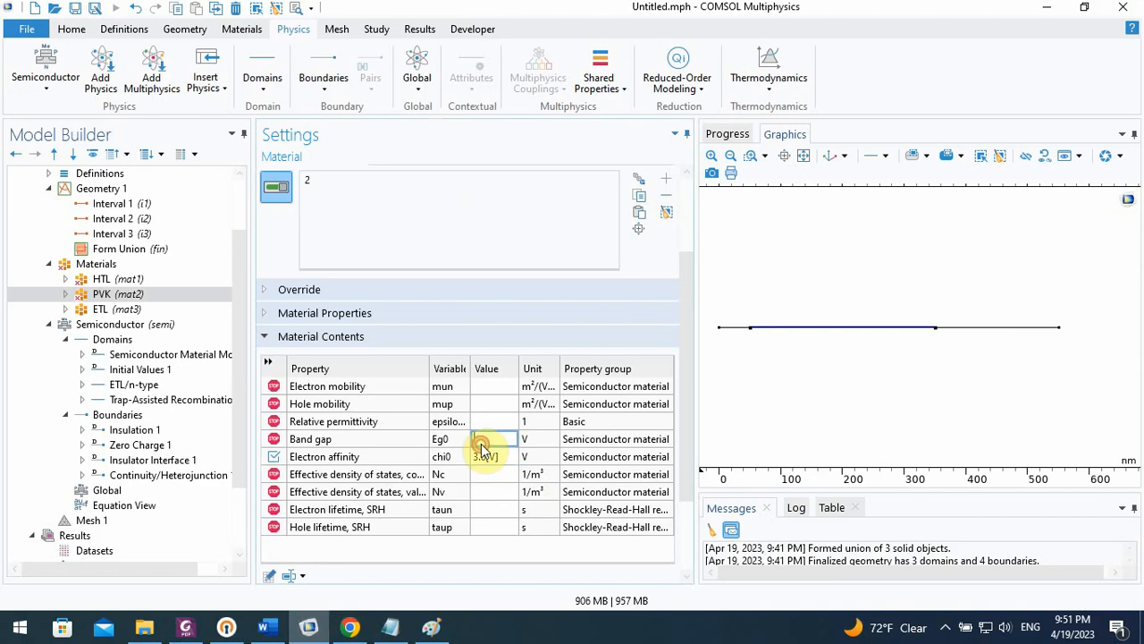
{"action": "type", "text": "1.52"}
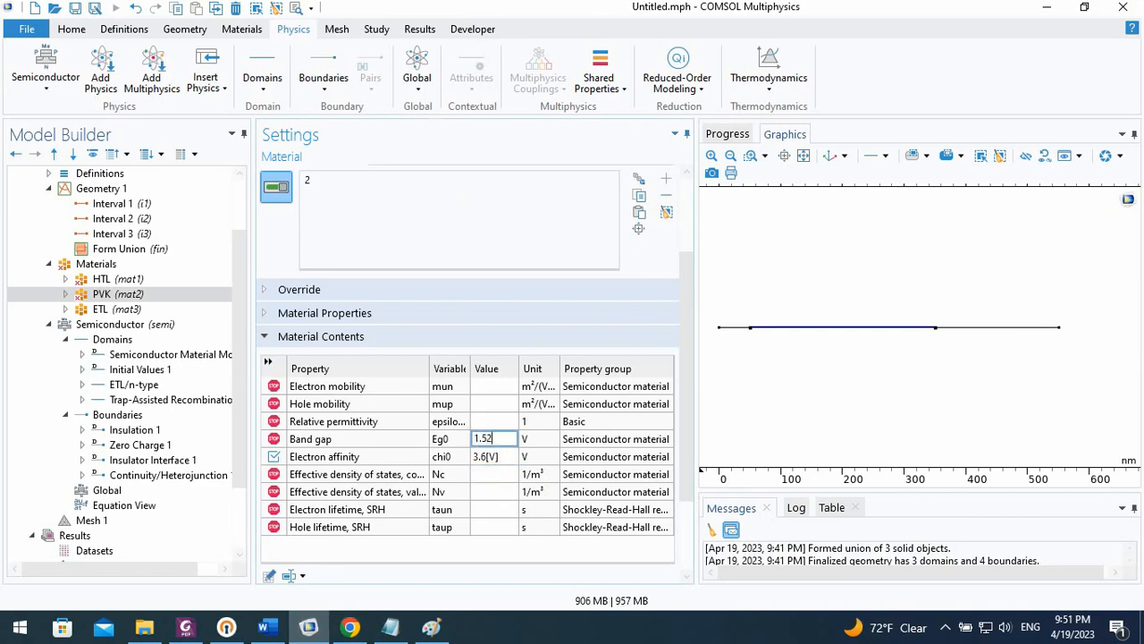
{"action": "type", "text": "[V"}
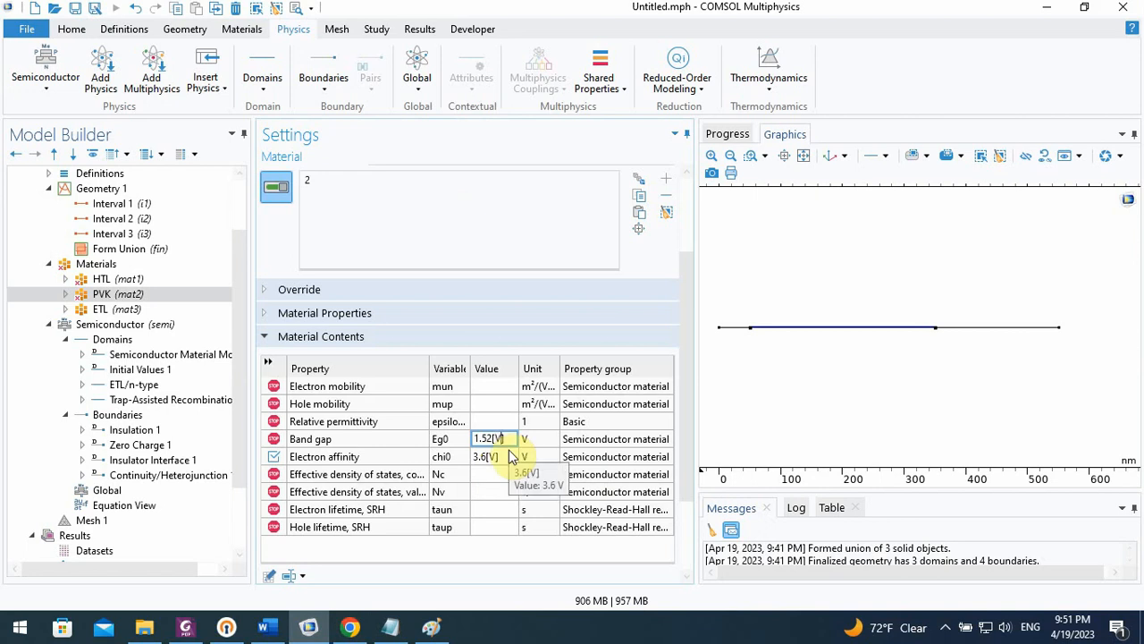
{"action": "left_click", "coordinate": [496, 474]}
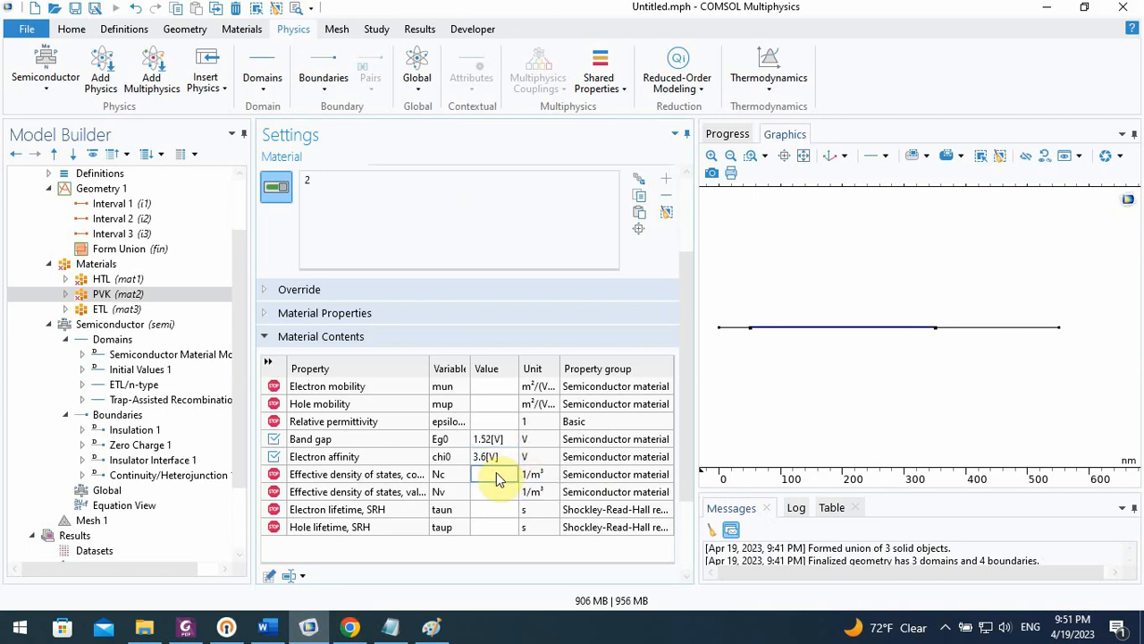
Look up the MAPbI3 dielectric permittivity in the paper in Chrome, and set the PVK material's relative permittivity in COMSOL to 18
{"action": "left_click", "coordinate": [351, 627]}
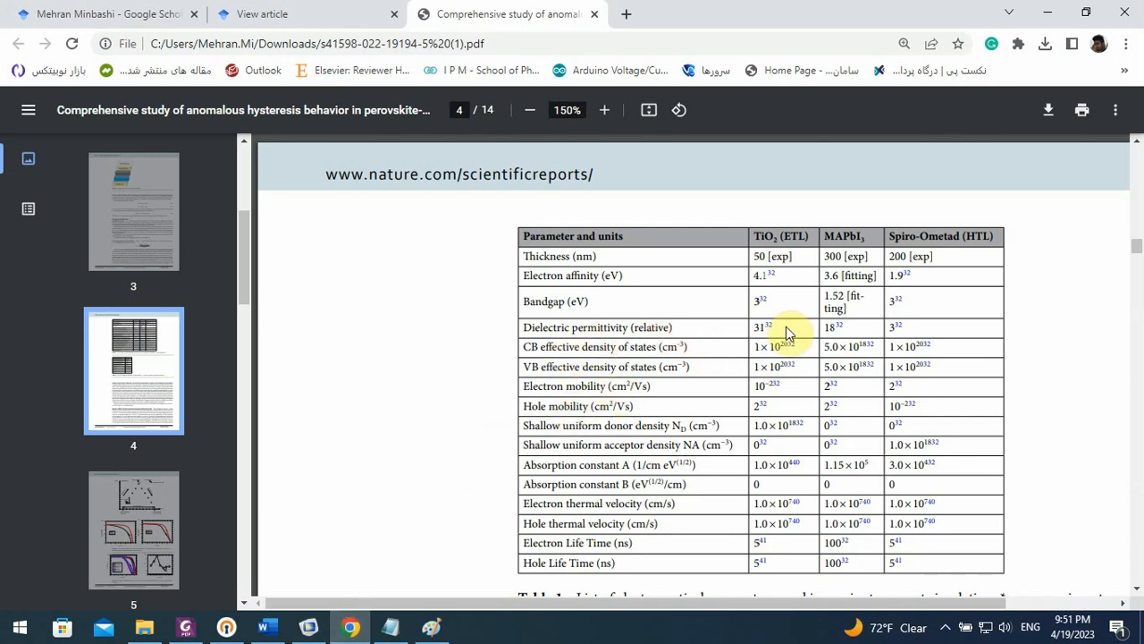
{"action": "left_click", "coordinate": [304, 631]}
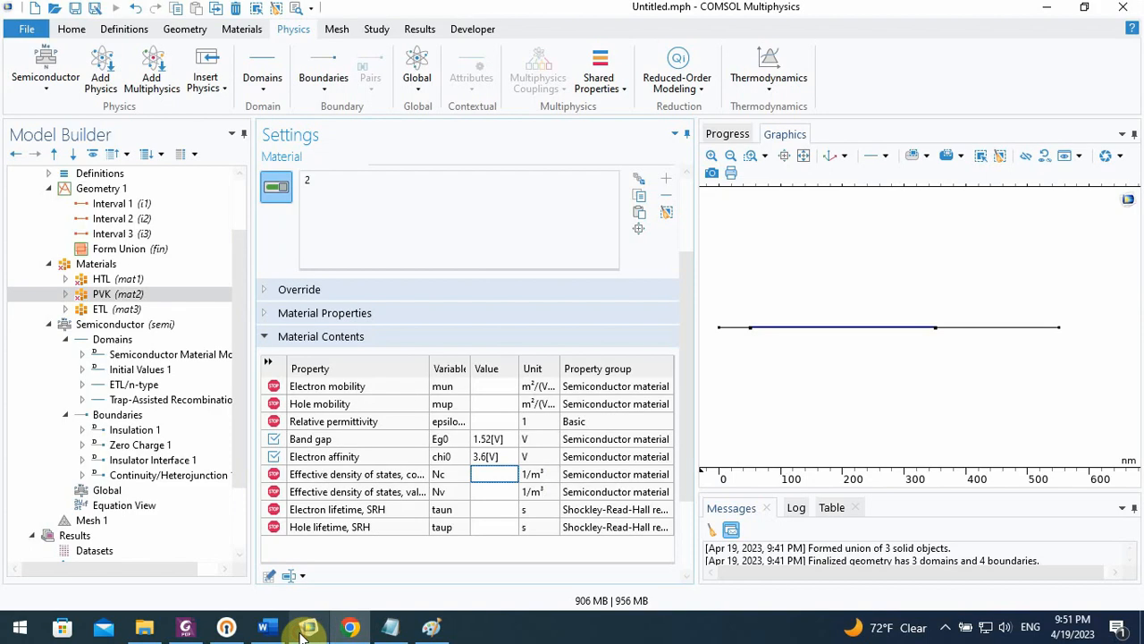
{"action": "left_click", "coordinate": [491, 421]}
{"action": "type", "text": "18"}
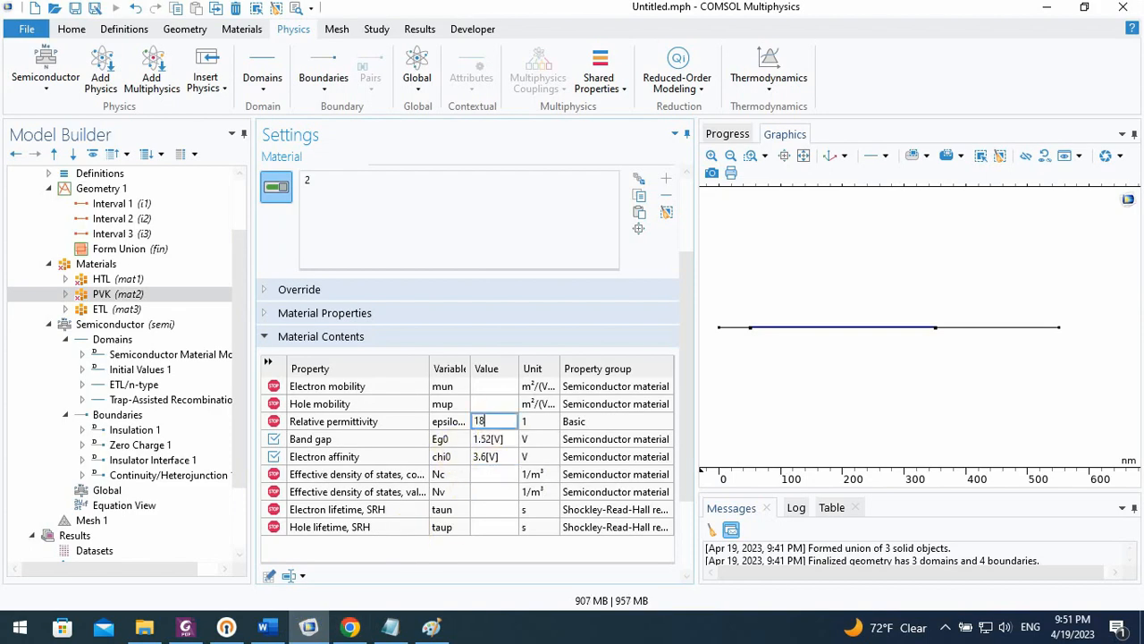
{"action": "left_click", "coordinate": [497, 404]}
Check the effective densities of states in the paper in Chrome, and enter 5e18 as the PVK conduction-band density Nc in COMSOL
{"action": "left_click", "coordinate": [356, 627]}
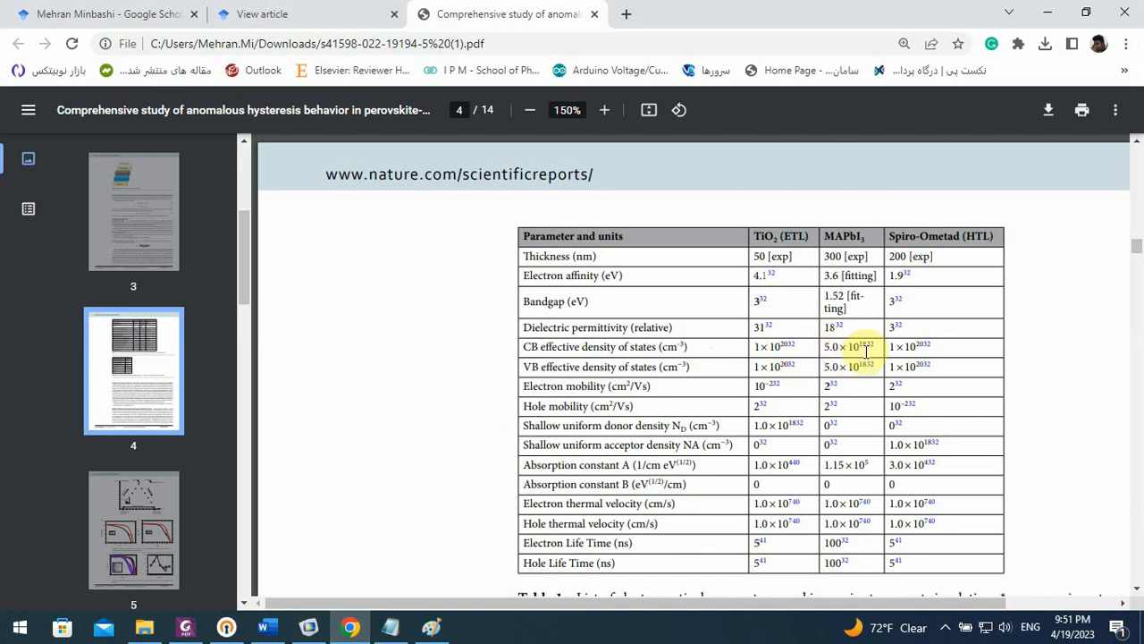
{"action": "left_click", "coordinate": [312, 627]}
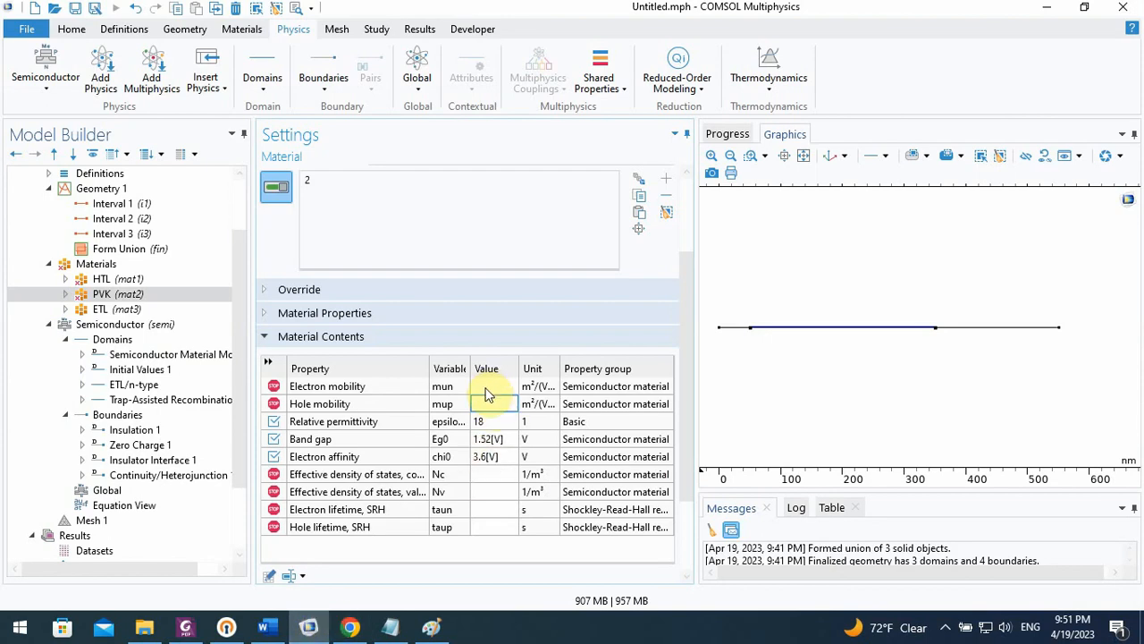
{"action": "left_click", "coordinate": [478, 472]}
{"action": "type", "text": "5e18"}
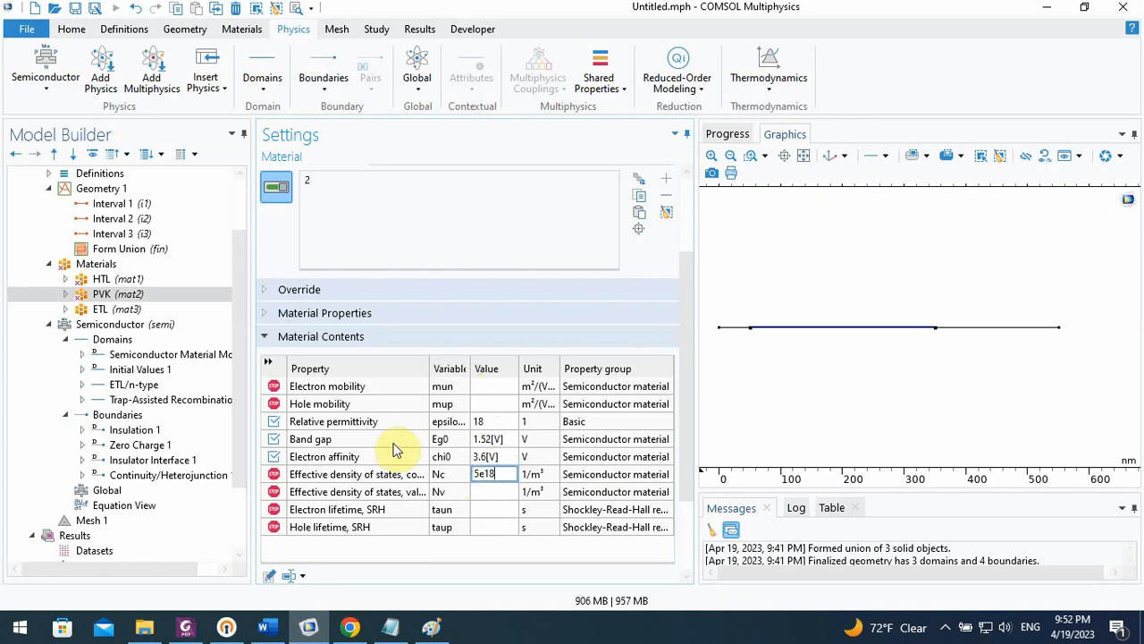
Check the unit notation in the ETL material, and add the unit [1/cm^3] to the PVK material's conduction-band density of states
{"action": "left_click", "coordinate": [105, 309]}
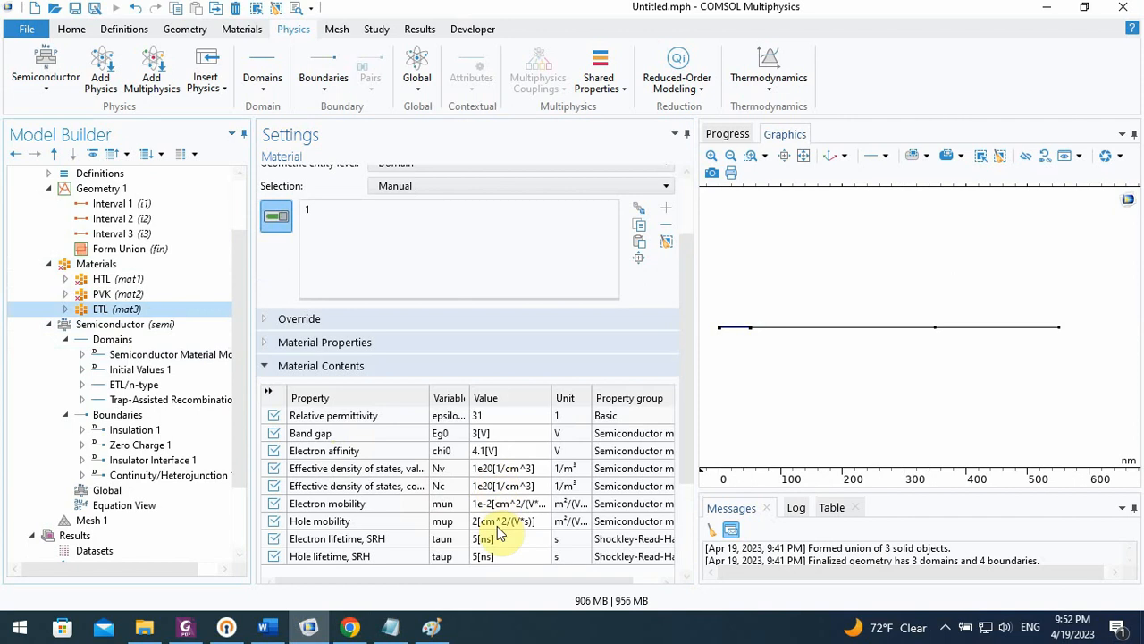
{"action": "left_click", "coordinate": [107, 293]}
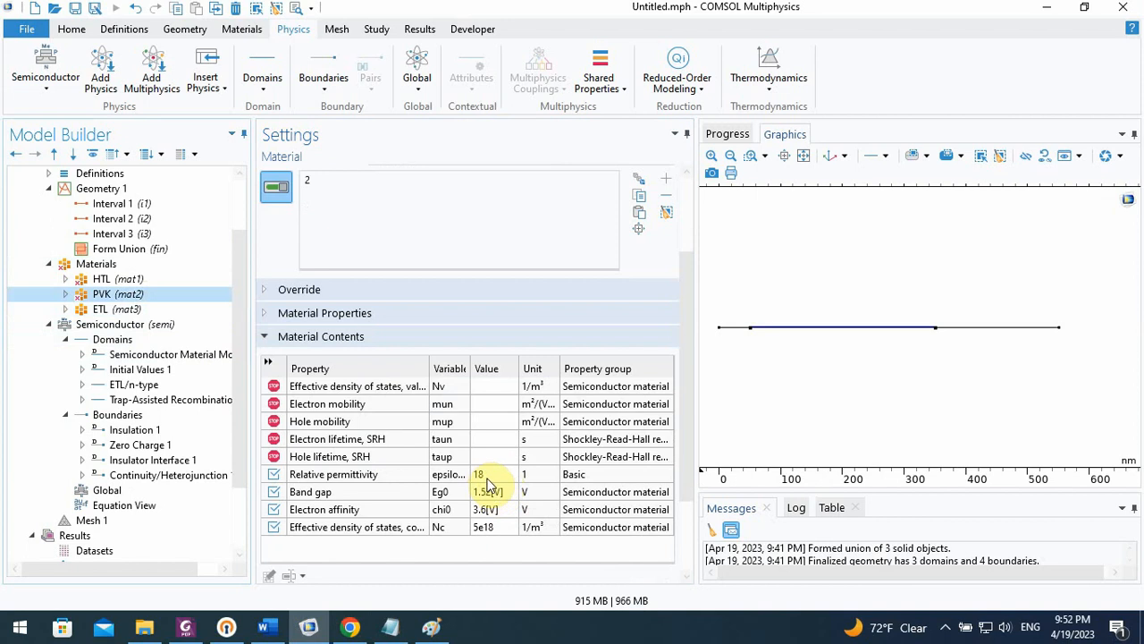
{"action": "left_click", "coordinate": [498, 528]}
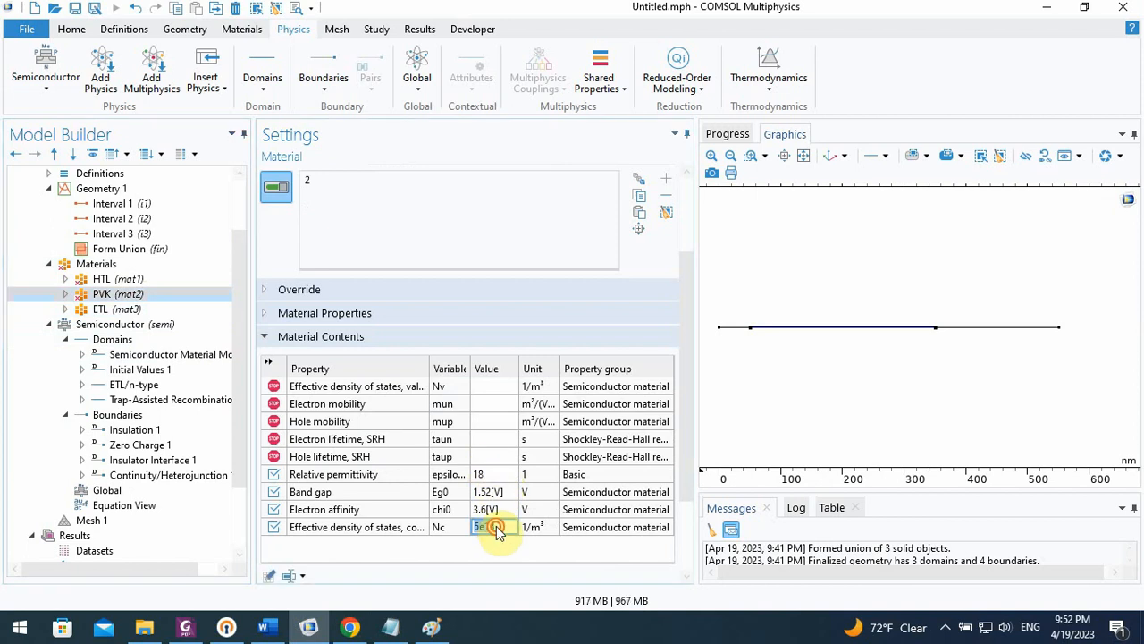
{"action": "left_click", "coordinate": [500, 527]}
{"action": "type", "text": "[]"}
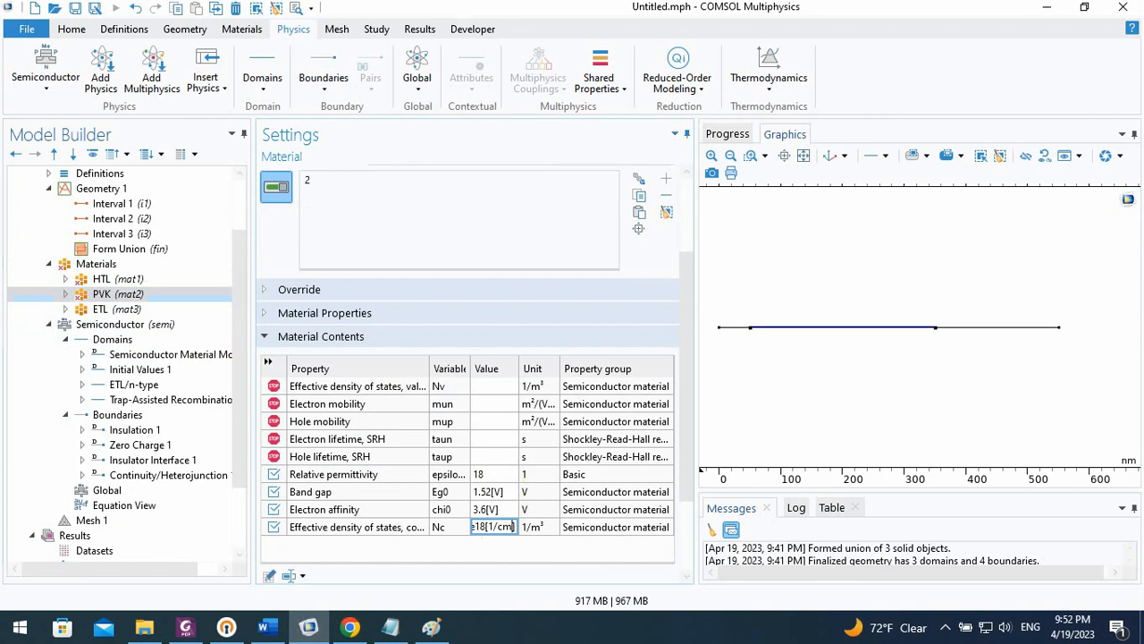
{"action": "type", "text": "^3"}
{"action": "left_click", "coordinate": [497, 510]}
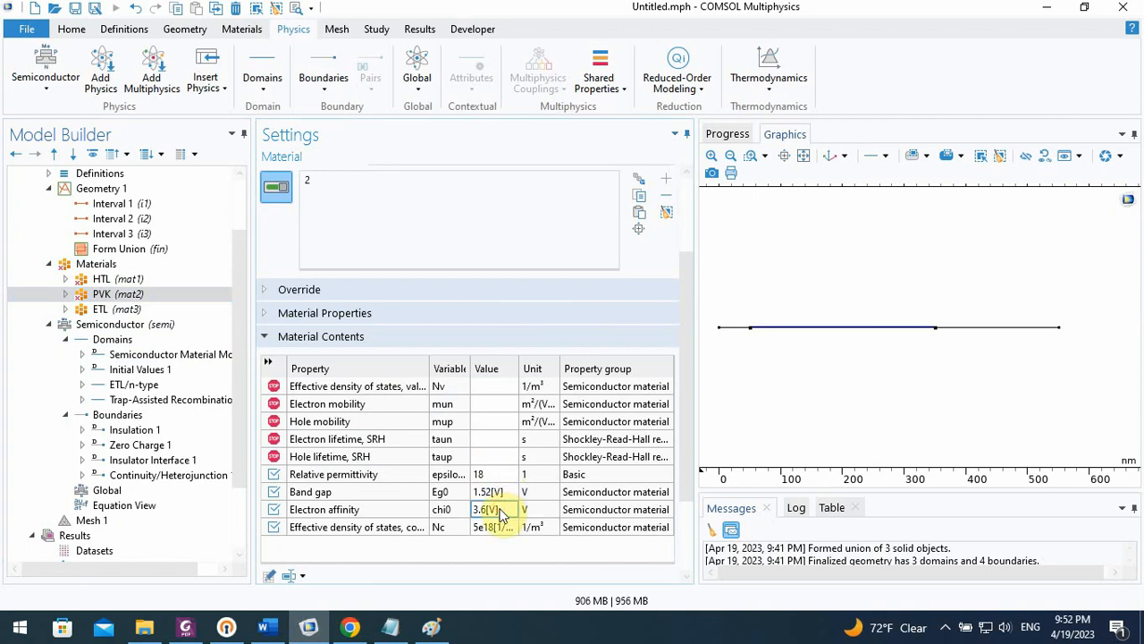
Copy the PVK material's conduction-band density of states value into its valence-band effective density of states Nv
{"action": "left_click", "coordinate": [495, 528]}
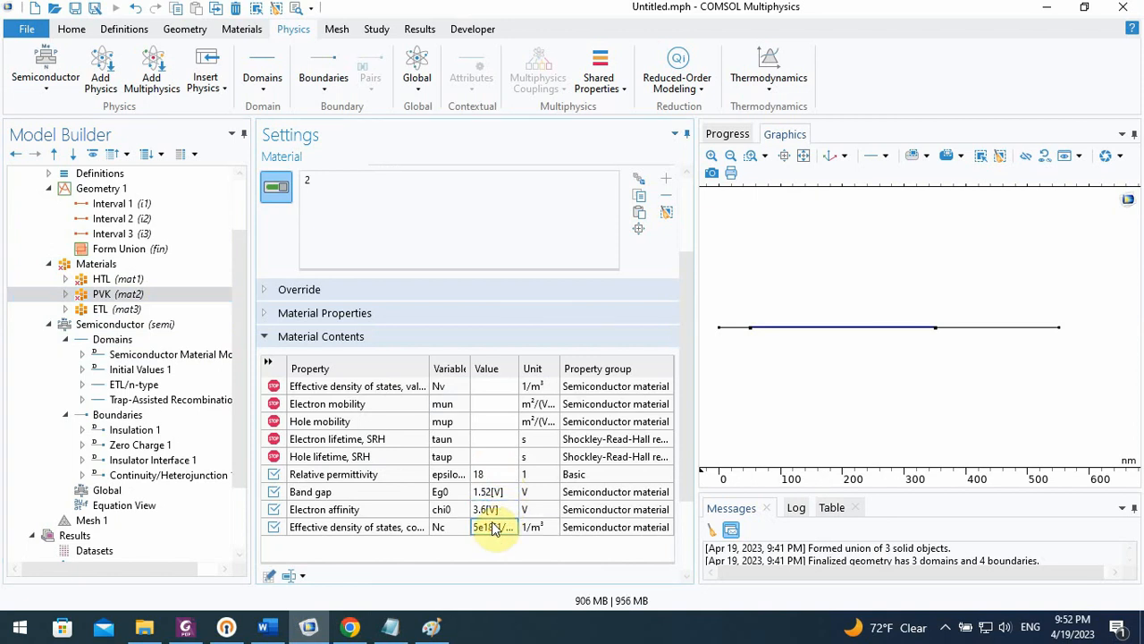
{"action": "left_click", "coordinate": [506, 386]}
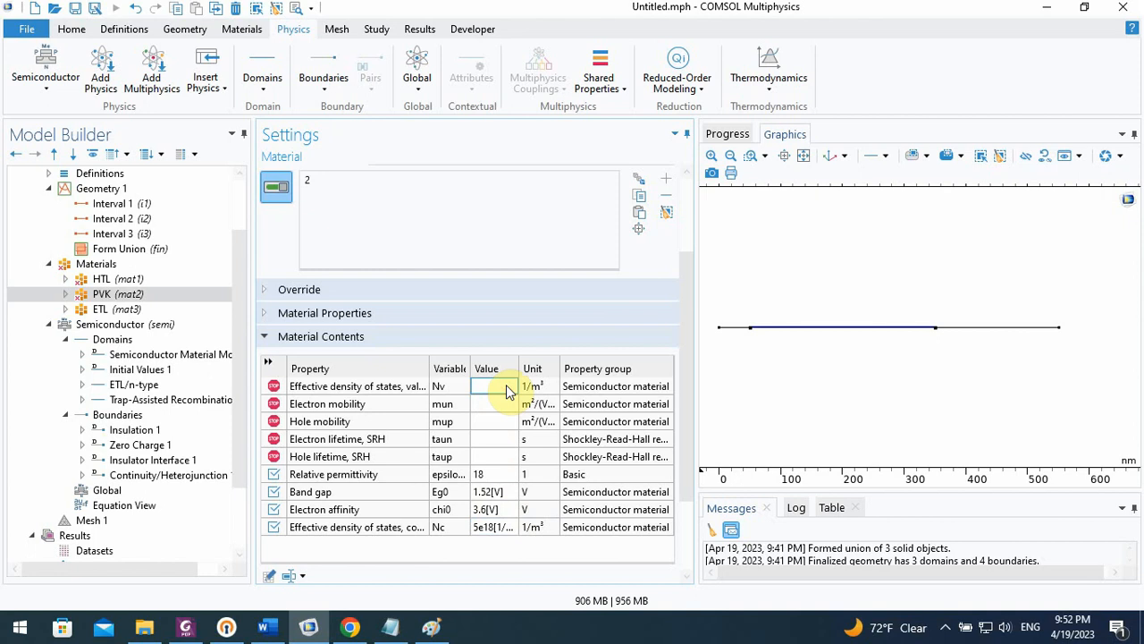
{"action": "type", "text": "5e18[1/m^3]"}
{"action": "left_click", "coordinate": [484, 404]}
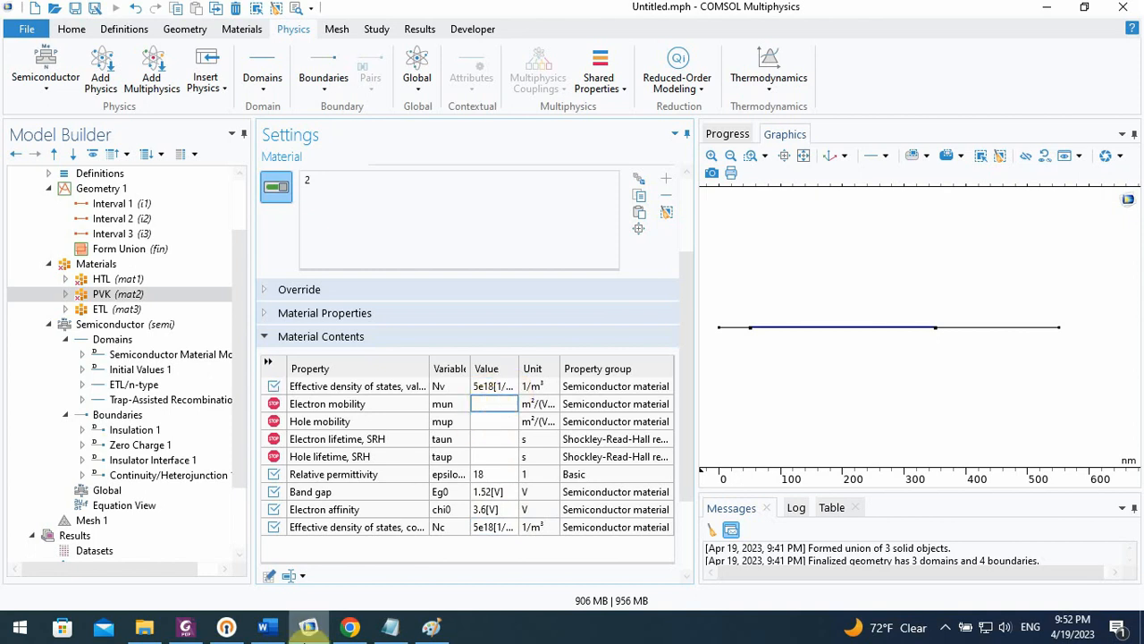
Check the MAPbI3 mobilities in the paper in Chrome, and set the PVK material's electron mobility in COMSOL to 2[cm^2/(V*s)]
{"action": "left_click", "coordinate": [351, 628]}
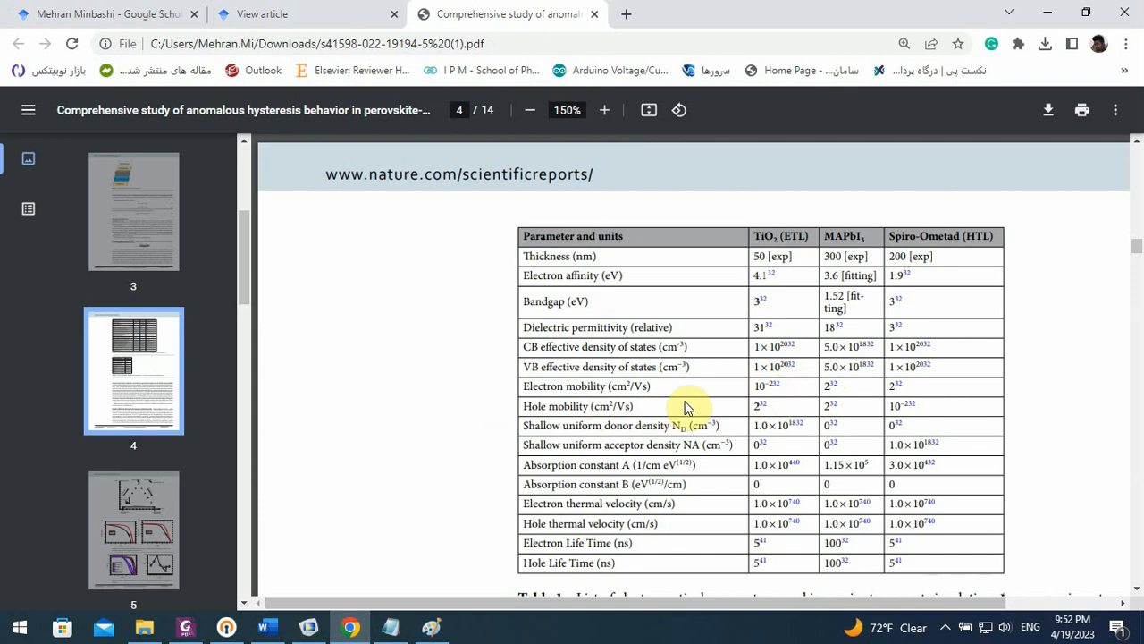
{"action": "left_click", "coordinate": [308, 626]}
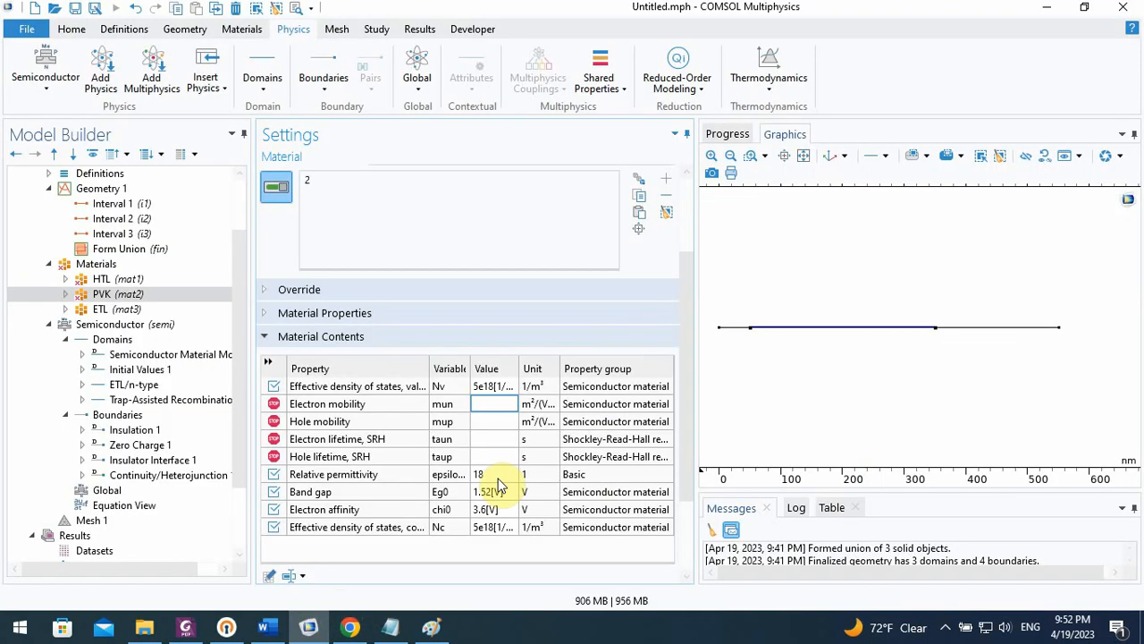
{"action": "type", "text": "2"}
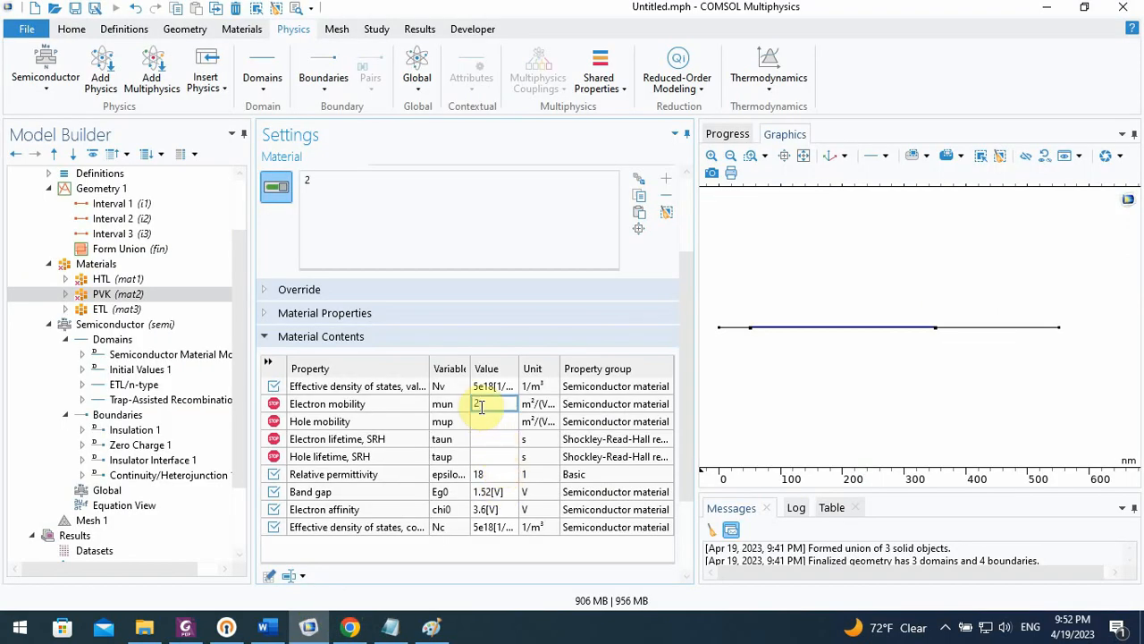
{"action": "type", "text": "["}
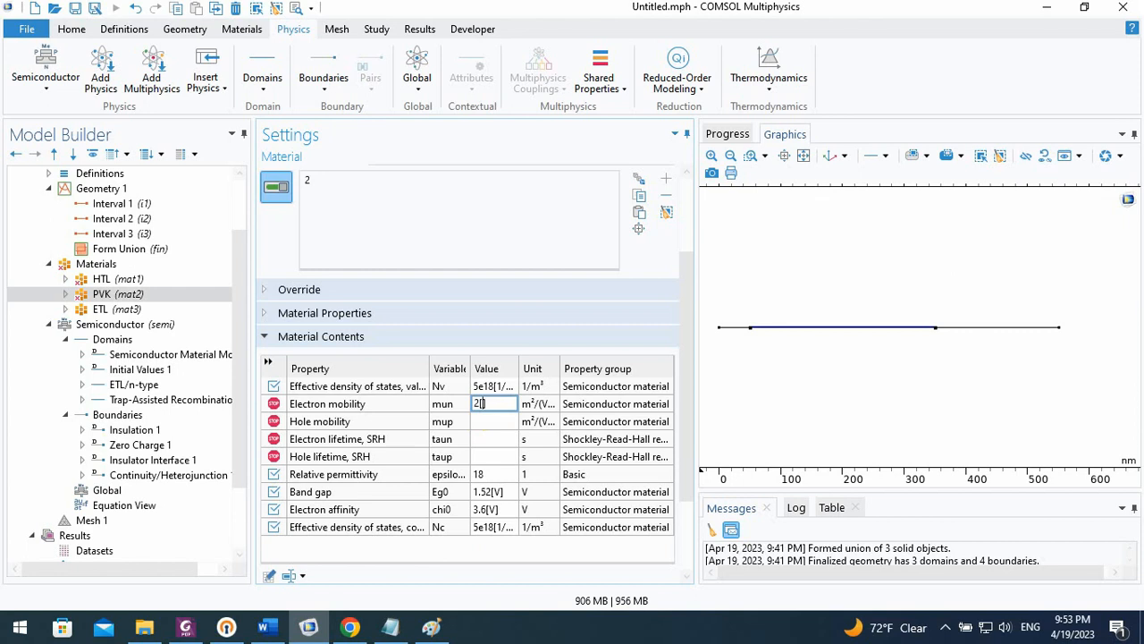
{"action": "type", "text": "cm"}
{"action": "type", "text": "^"}
{"action": "type", "text": "2/"}
{"action": "type", "text": "("}
{"action": "type", "text": "V*s"}
Copy the PVK material's electron mobility value into its hole mobility
{"action": "left_click", "coordinate": [487, 426]}
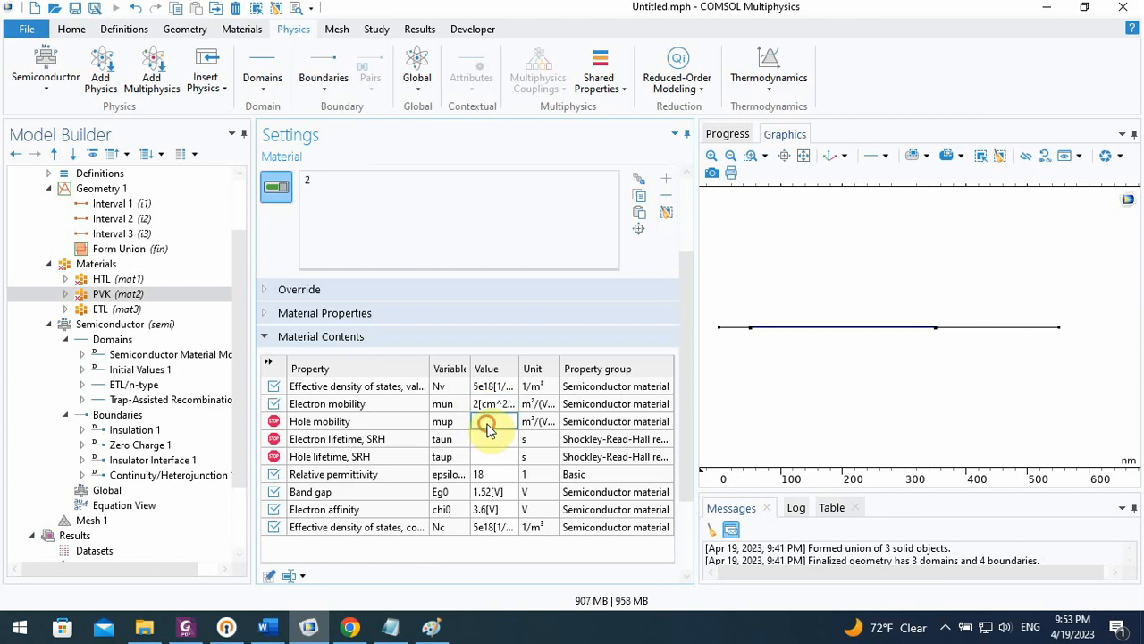
{"action": "left_click", "coordinate": [491, 407]}
{"action": "left_click", "coordinate": [481, 423]}
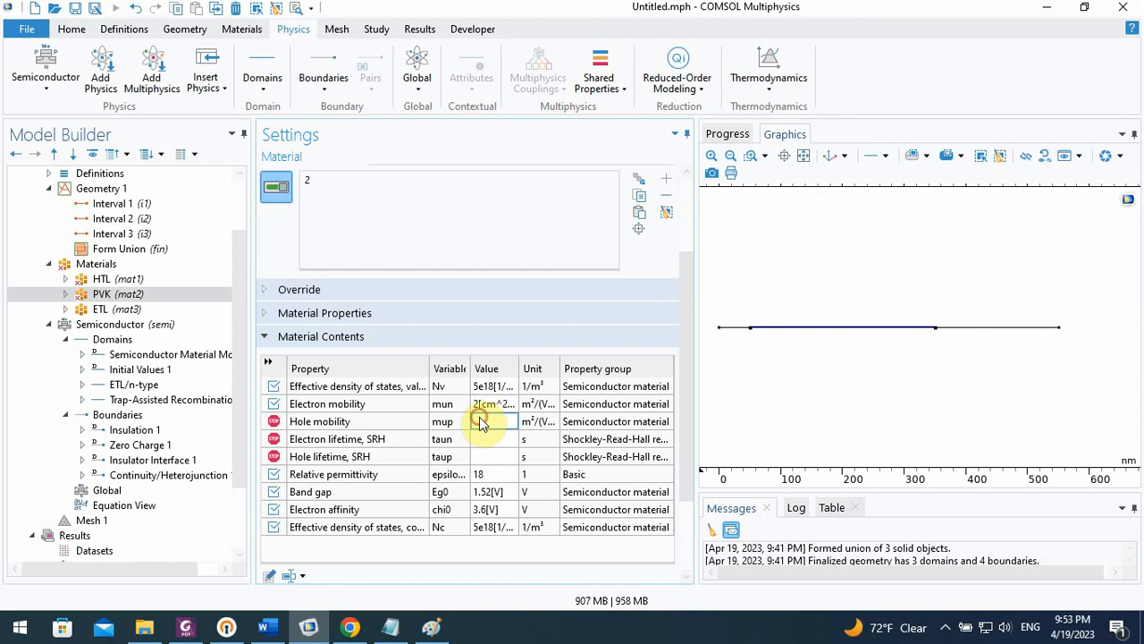
{"action": "type", "text": "2[cm^2/(V*s)]"}
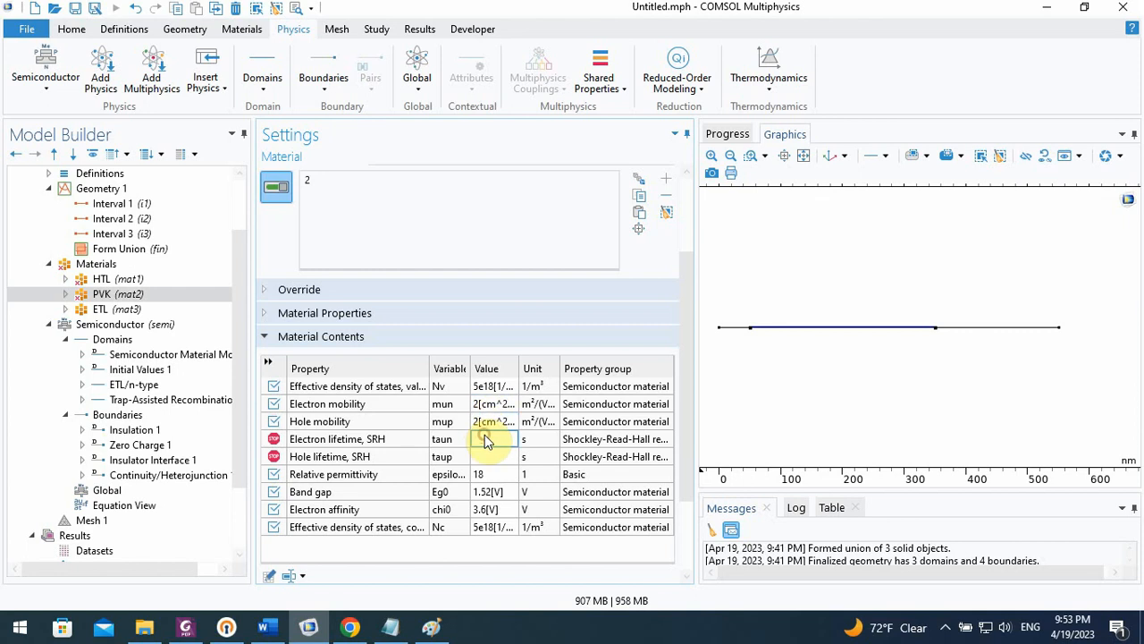
Check the MAPbI3 carrier lifetimes in the paper in Chrome, and set the PVK electron and hole SRH lifetimes in COMSOL to 100[ns]
{"action": "left_click", "coordinate": [362, 620]}
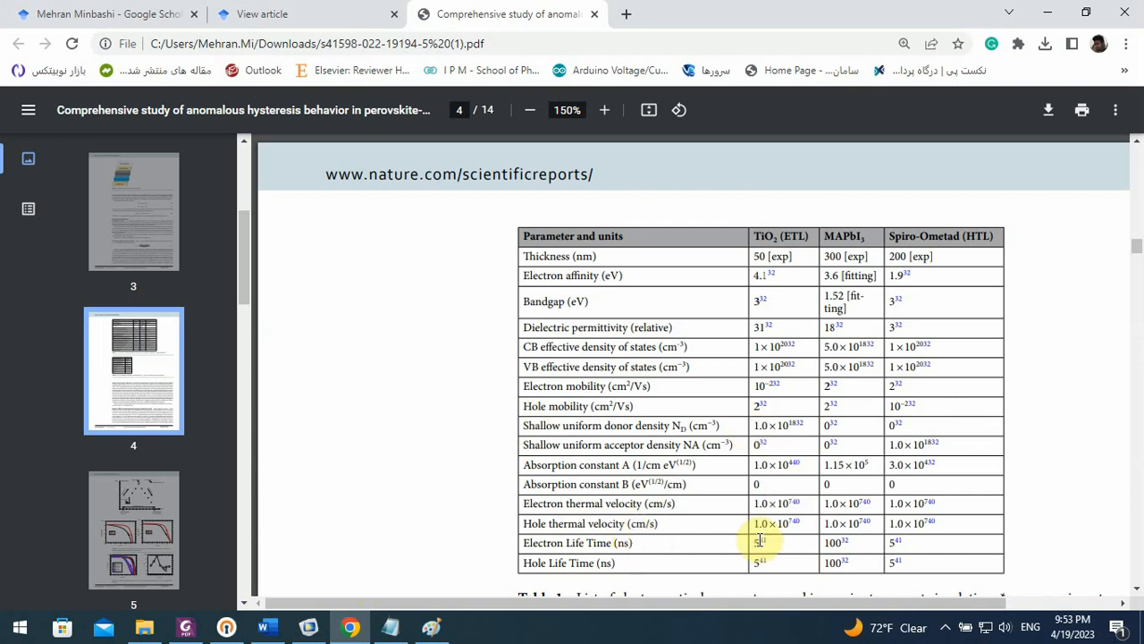
{"action": "left_click", "coordinate": [351, 628]}
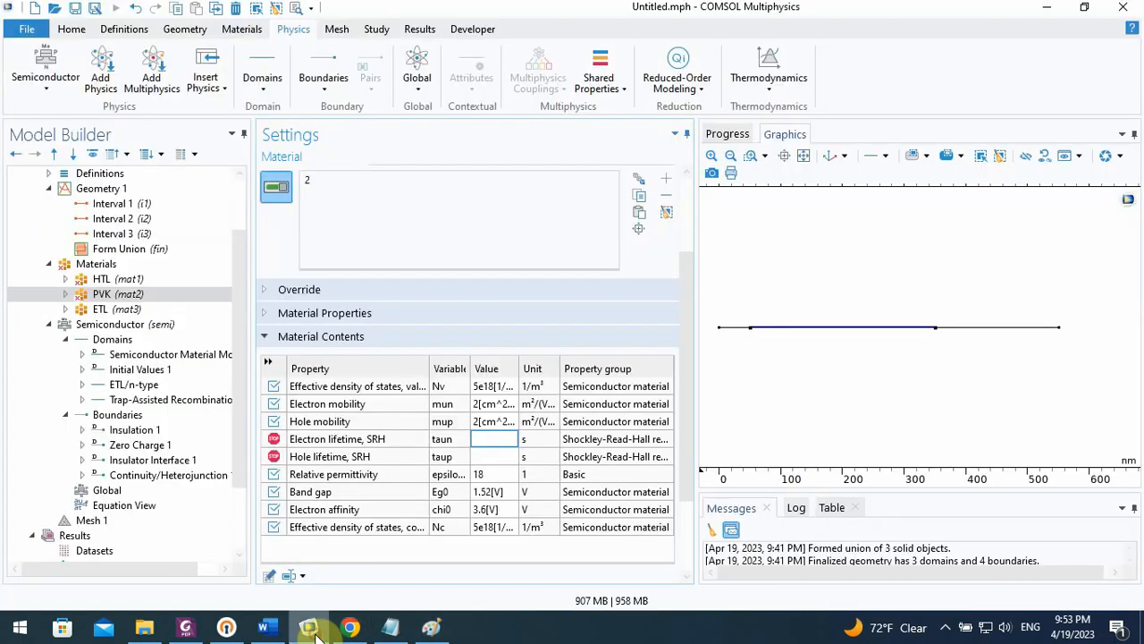
{"action": "left_click", "coordinate": [498, 440]}
{"action": "type", "text": "100"}
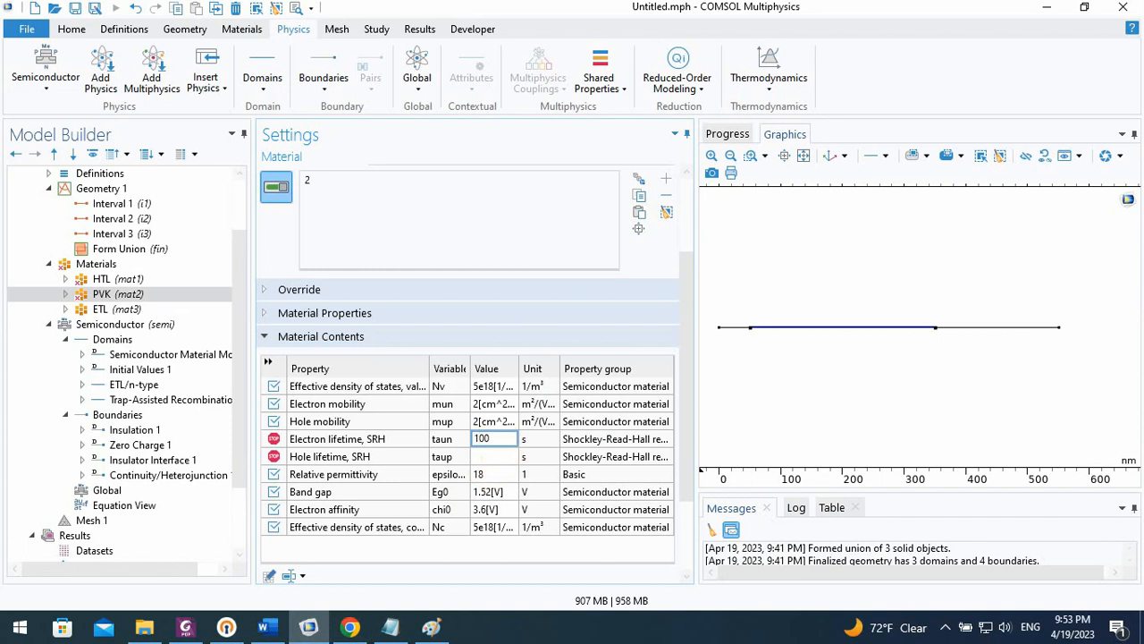
{"action": "type", "text": "[ns"}
{"action": "left_click", "coordinate": [491, 457]}
{"action": "type", "text": "100[ns]"}
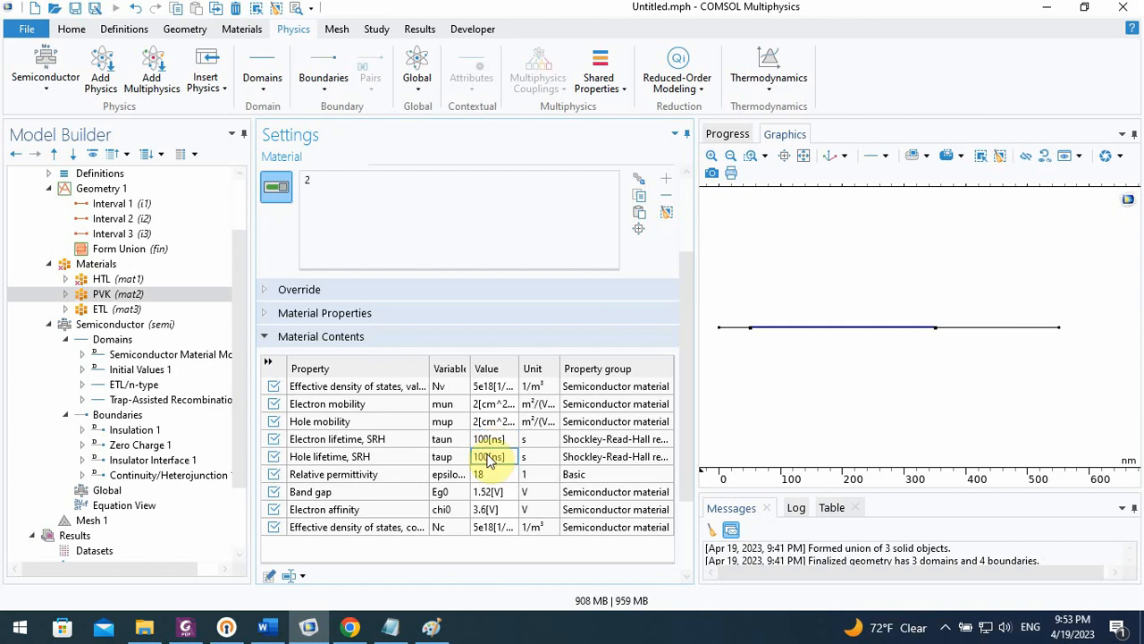
{"action": "left_click", "coordinate": [493, 438]}
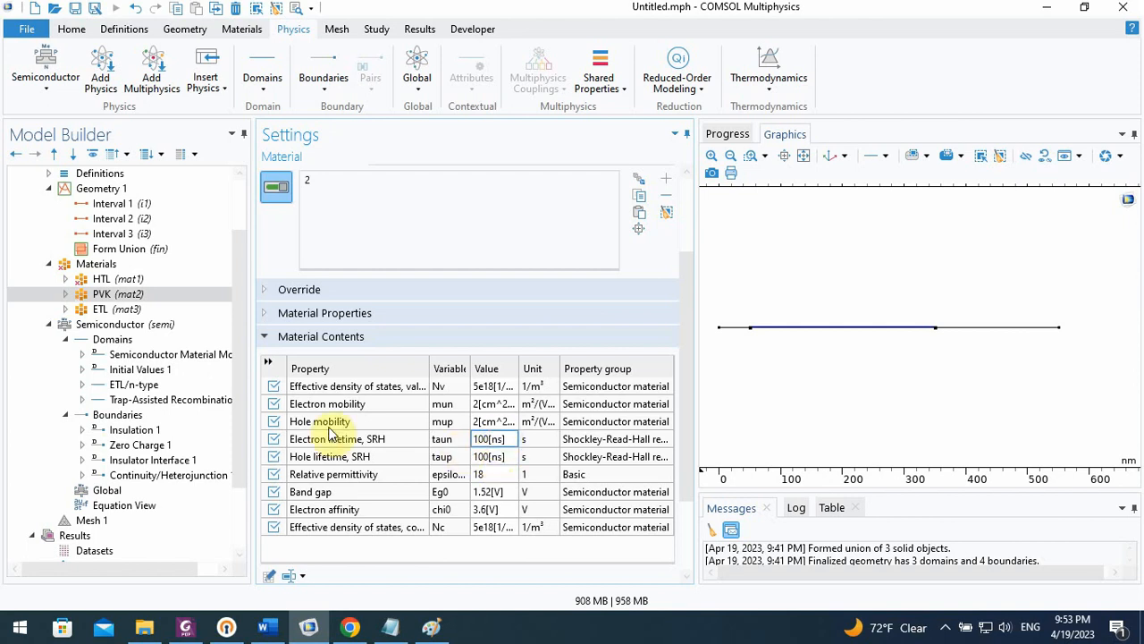
Check the Spiro-OMeTAD values in Chrome, and set the HTL material's band gap to 3[V] and electron affinity to 1.9[V] in COMSOL
{"action": "left_click", "coordinate": [151, 283]}
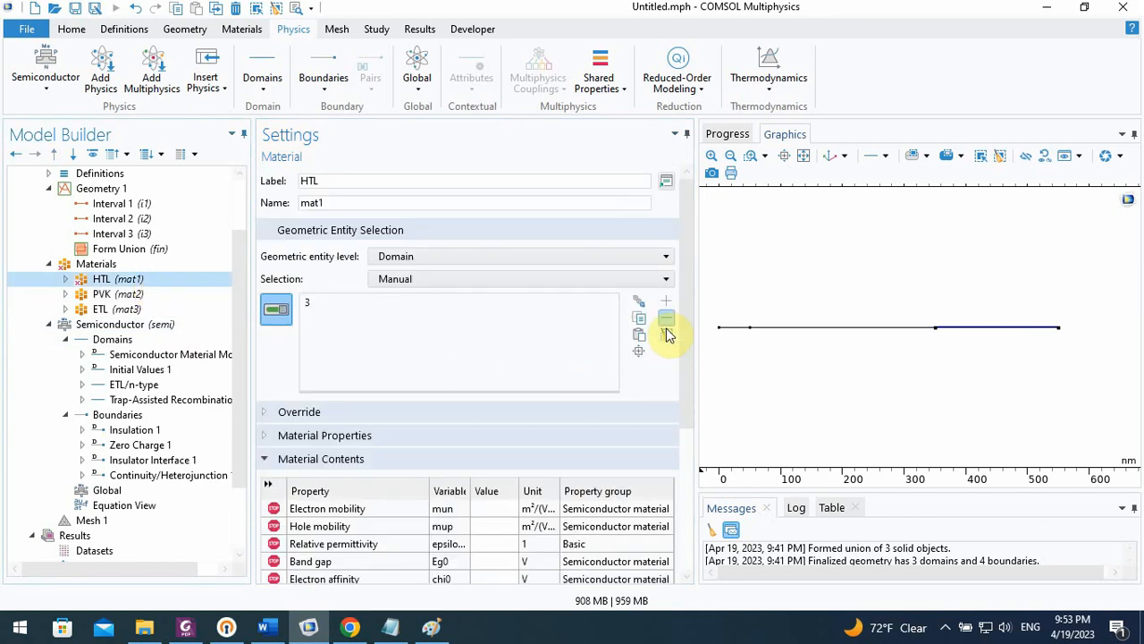
{"action": "left_click_drag", "start_coordinate": [684, 321], "coordinate": [689, 417]}
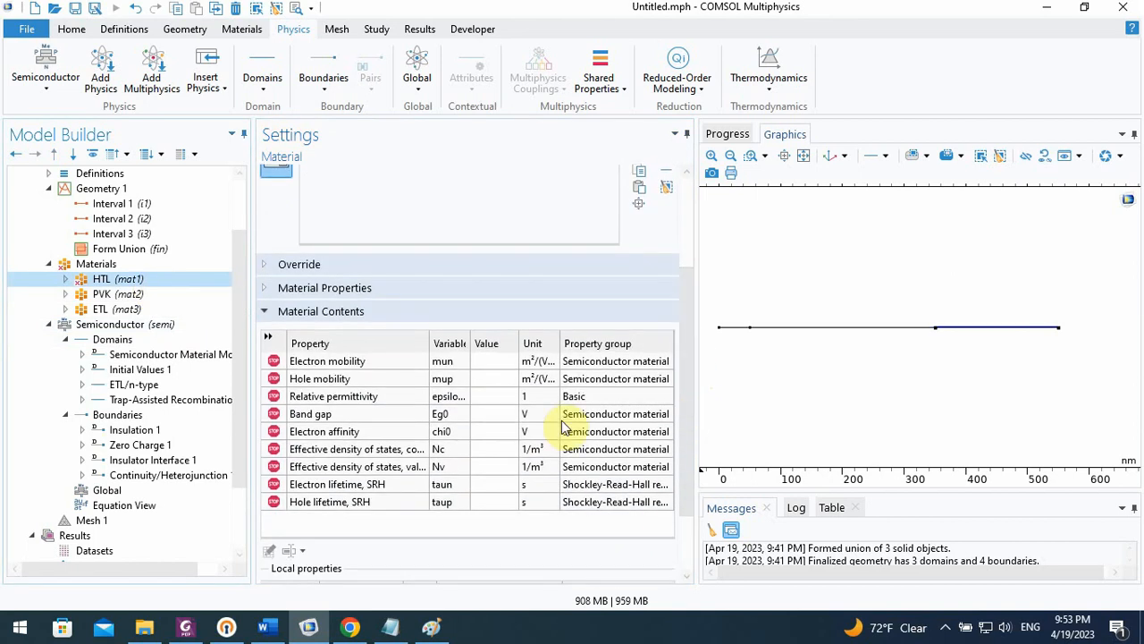
{"action": "left_click", "coordinate": [364, 620]}
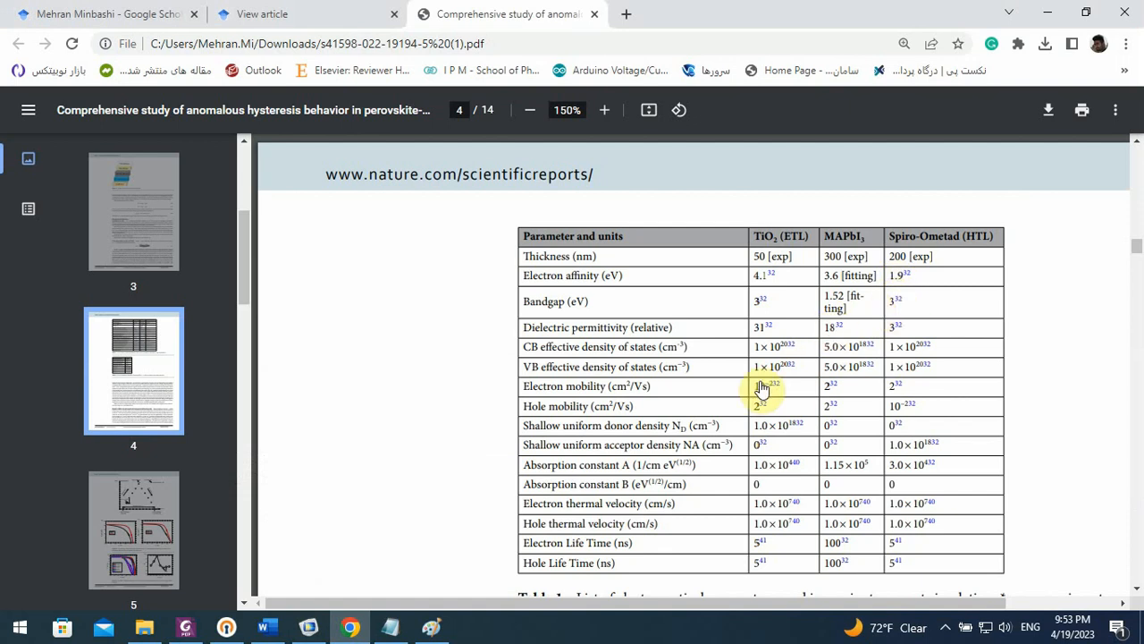
{"action": "left_click", "coordinate": [309, 628]}
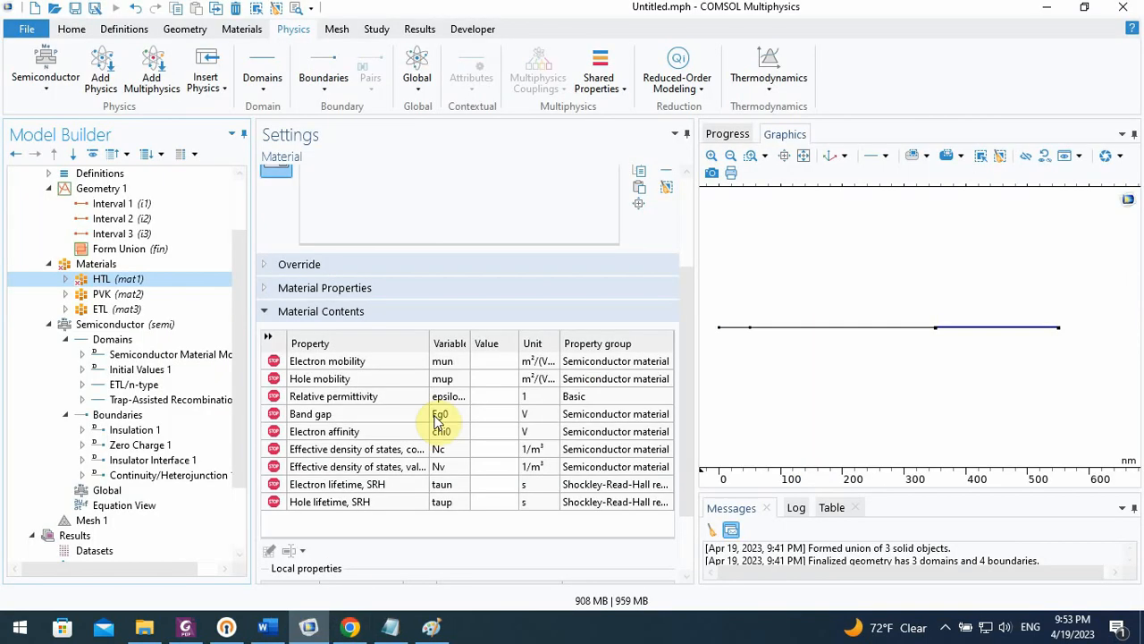
{"action": "left_click", "coordinate": [487, 416]}
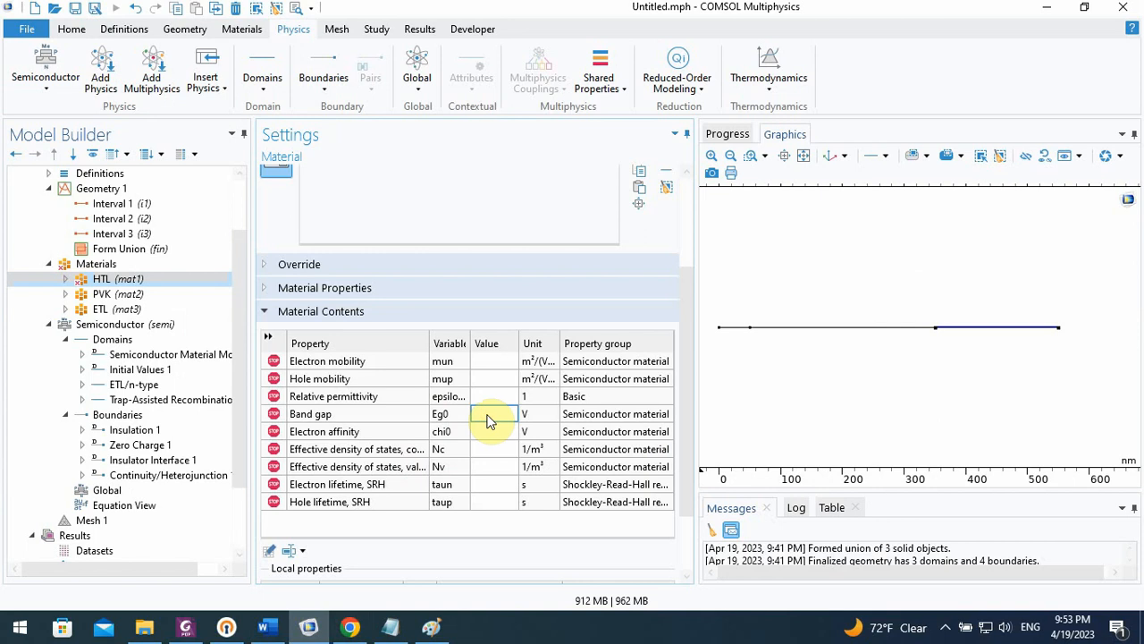
{"action": "type", "text": "3[V"}
{"action": "left_click", "coordinate": [478, 430]}
{"action": "type", "text": "1.9[V"}
{"action": "left_click", "coordinate": [487, 448]}
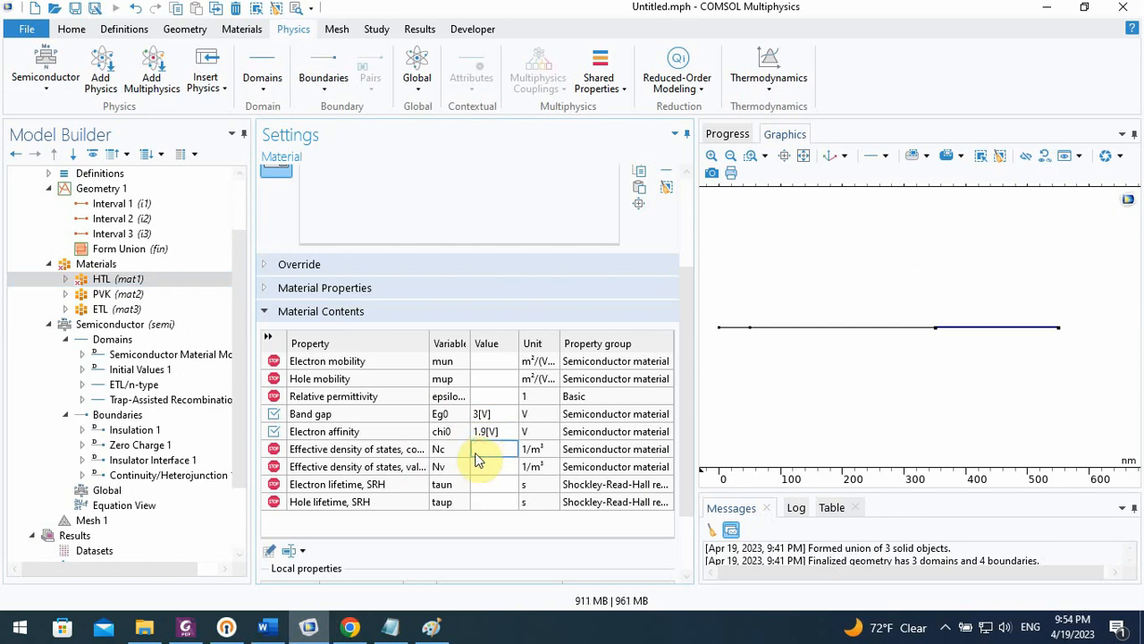
Look up the HTL dielectric permittivity in the paper in Chrome, and set the HTL material's relative permittivity in COMSOL to 3
{"action": "left_click", "coordinate": [350, 625]}
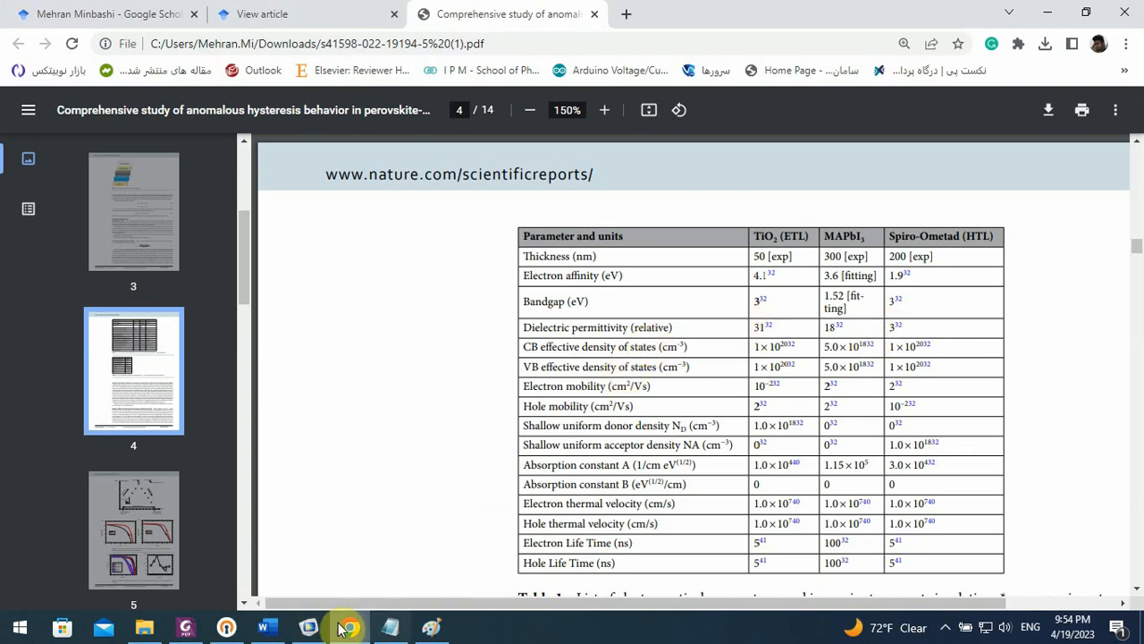
{"action": "left_click", "coordinate": [308, 625]}
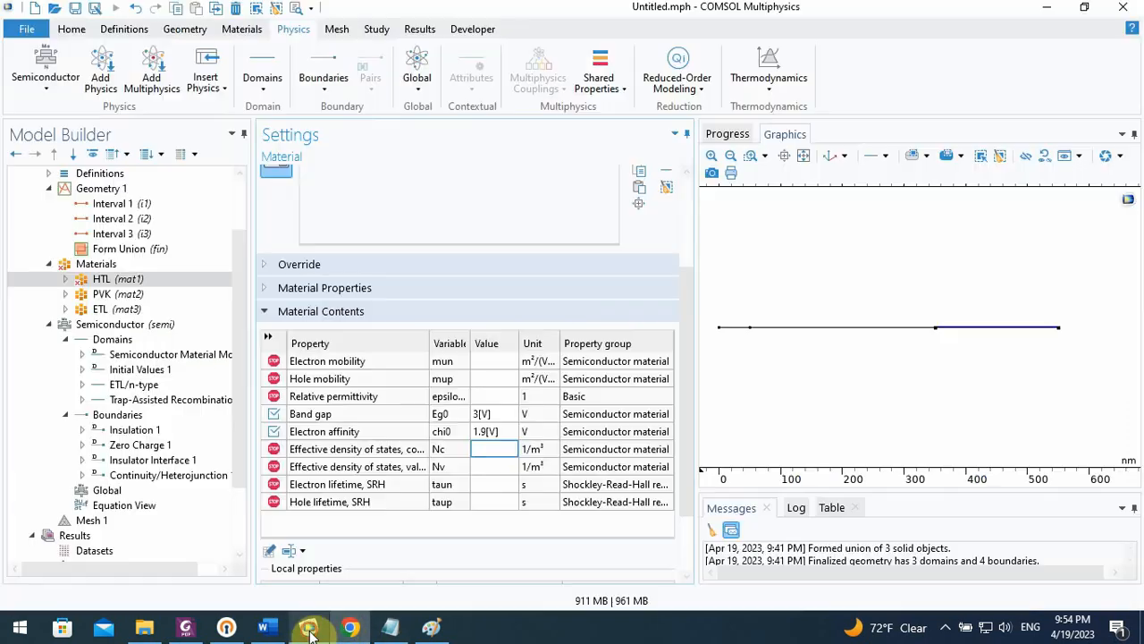
{"action": "left_click", "coordinate": [492, 399]}
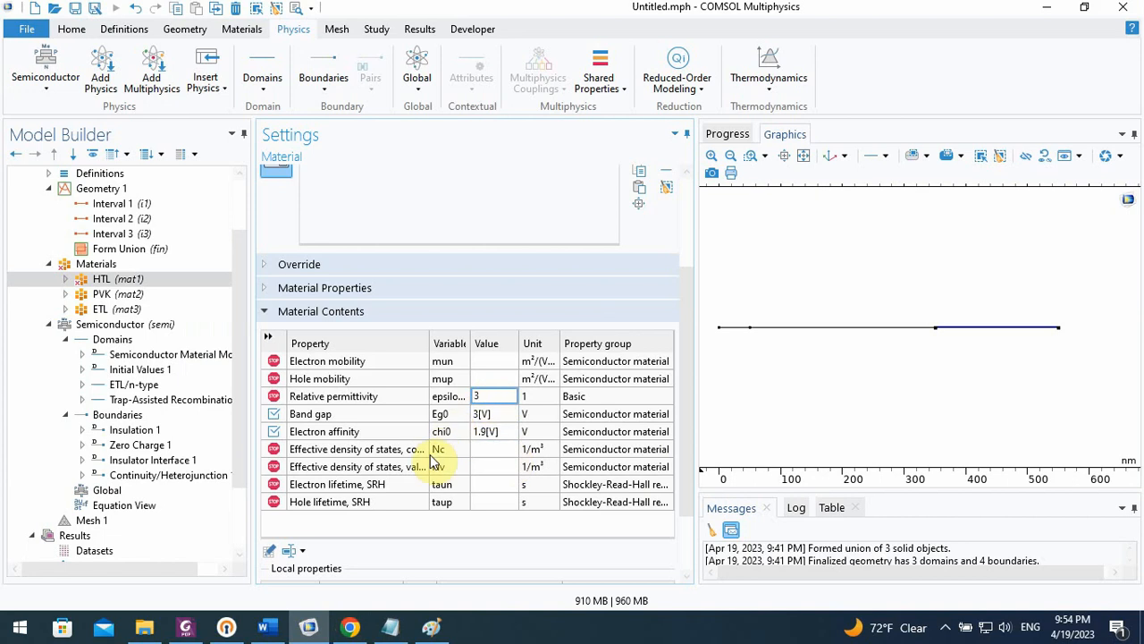
Check the HTL effective densities of states in Chrome, and set the HTL conduction-band density Nc in COMSOL to 1E20[1/cm^3]
{"action": "left_click", "coordinate": [350, 627]}
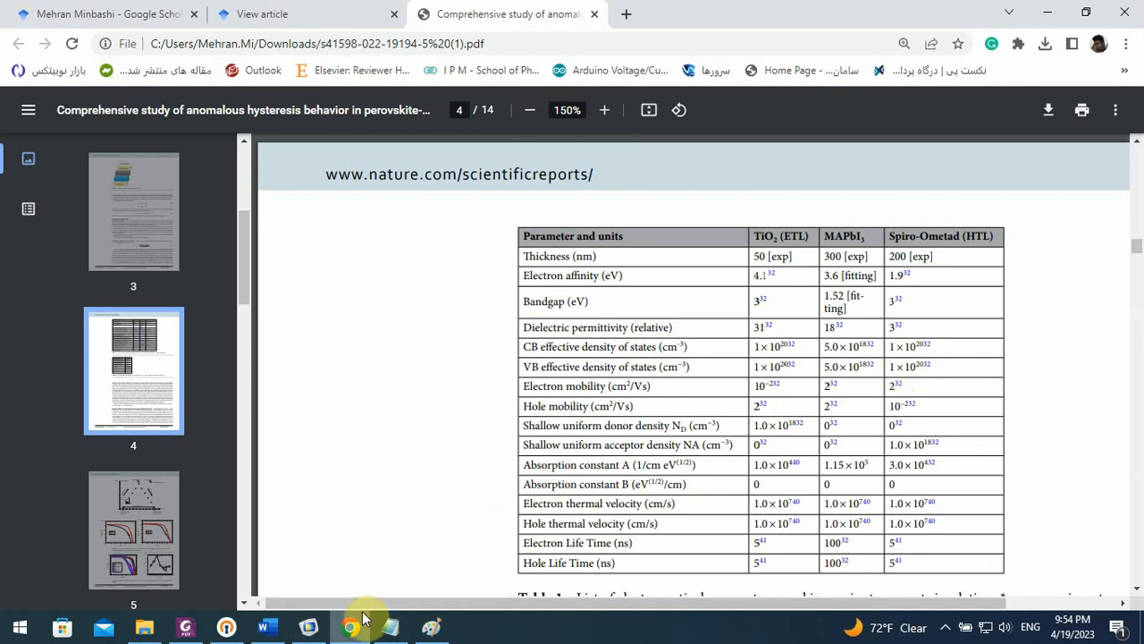
{"action": "mouse_move", "coordinate": [358, 633]}
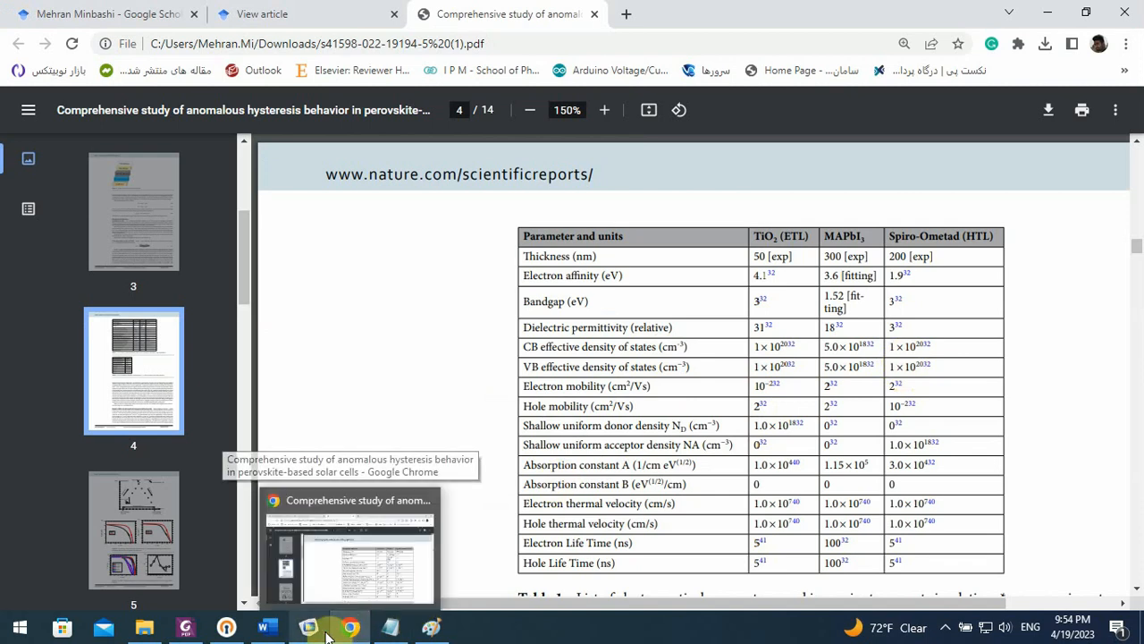
{"action": "left_click", "coordinate": [324, 633]}
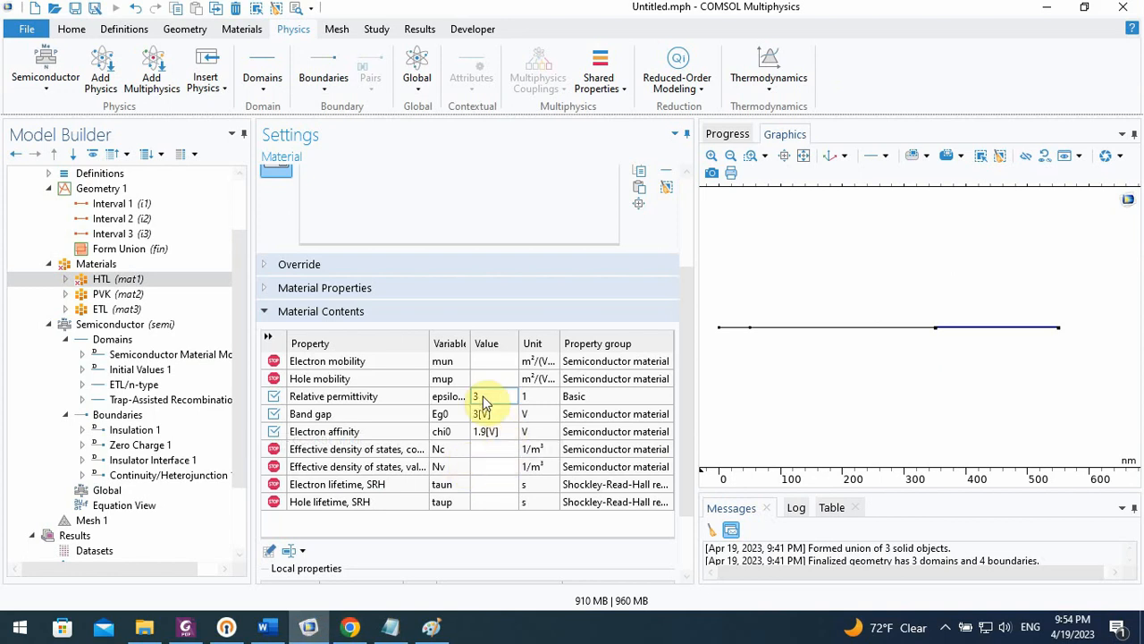
{"action": "left_click", "coordinate": [481, 453]}
{"action": "type", "text": "1e20["}
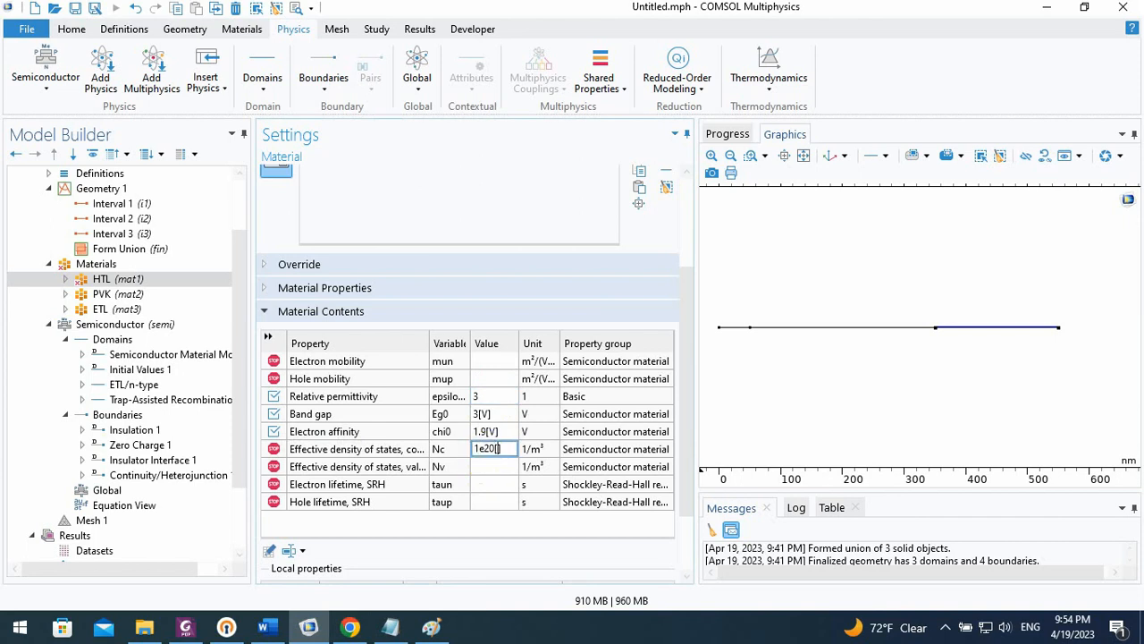
{"action": "key", "text": "BackSpace"}
{"action": "key", "text": "BackSpace"}
{"action": "type", "text": "CM"}
{"action": "key", "text": "BackSpace"}
{"action": "key", "text": "BackSpace"}
{"action": "type", "text": "cm^3"}
Copy the HTL material's conduction-band density of states value into its valence-band effective density of states Nv
{"action": "left_click", "coordinate": [489, 465]}
{"action": "left_click", "coordinate": [491, 450]}
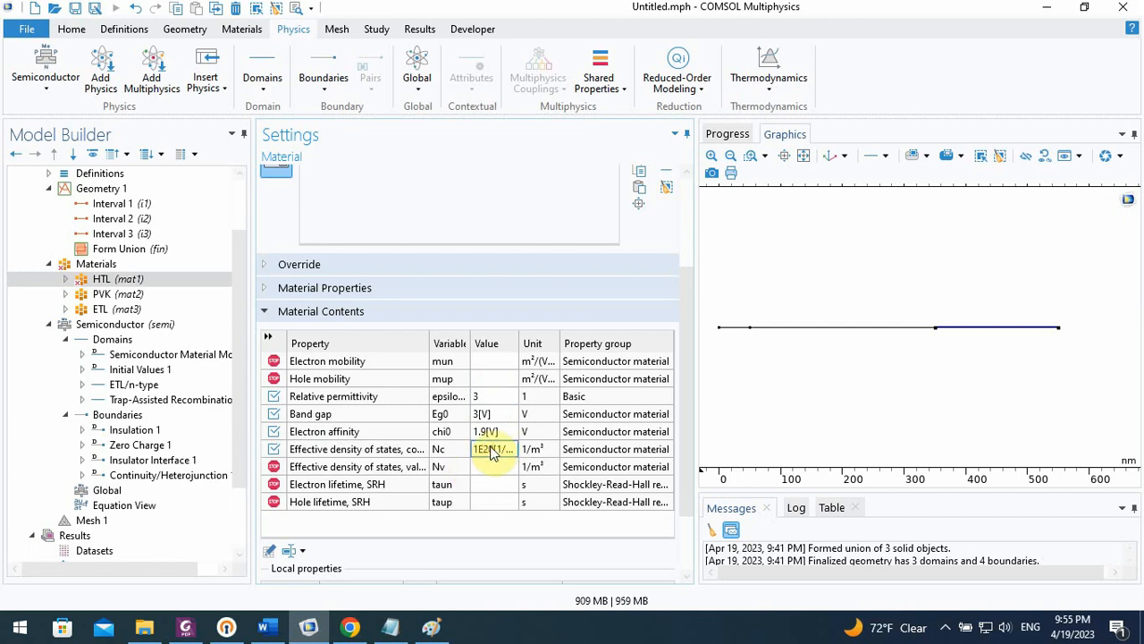
{"action": "left_click", "coordinate": [487, 466]}
{"action": "type", "text": "1E20[1/cm]"}
Check the HTL mobilities in the paper in Chrome, and enter 2 for electron mobility and 1e-2 for hole mobility in COMSOL
{"action": "left_click", "coordinate": [351, 627]}
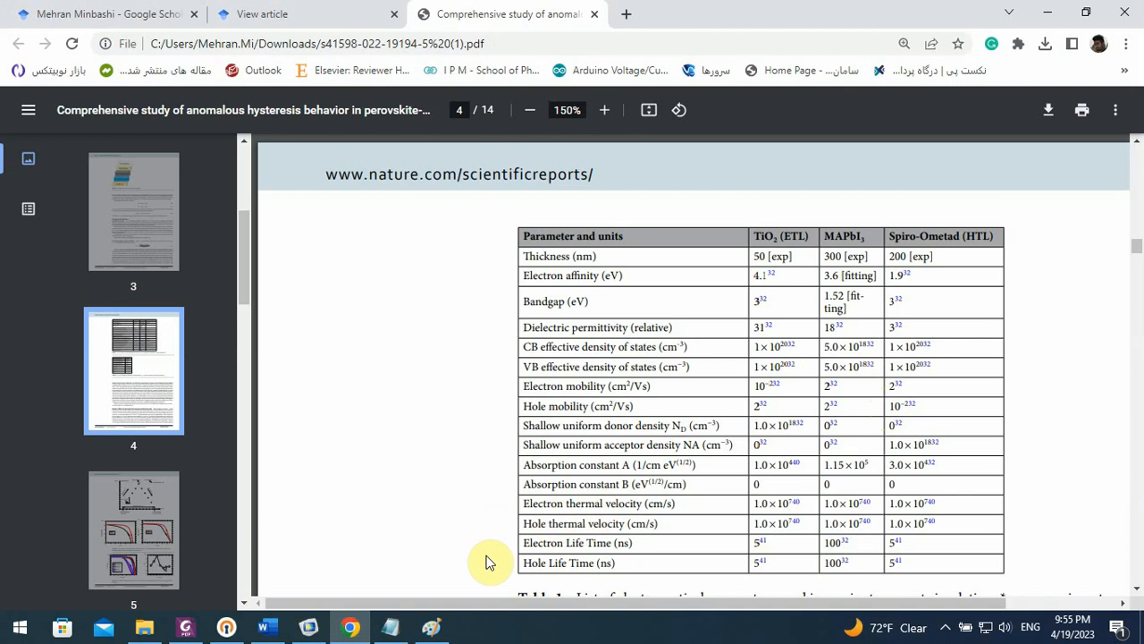
{"action": "left_click", "coordinate": [309, 627]}
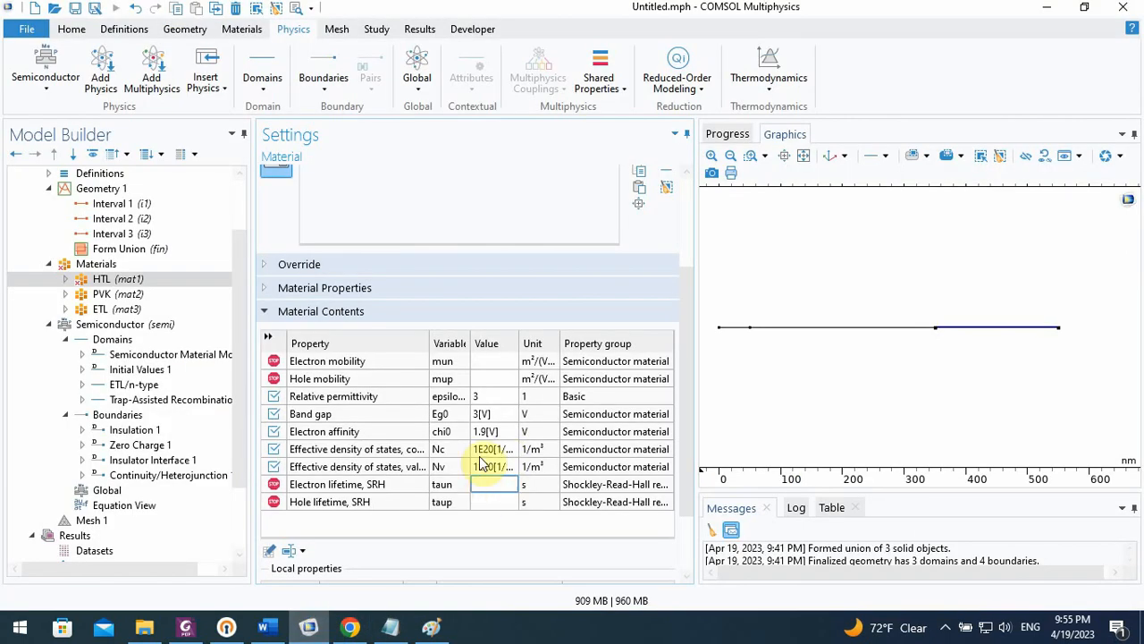
{"action": "left_click", "coordinate": [490, 367]}
{"action": "type", "text": "2"}
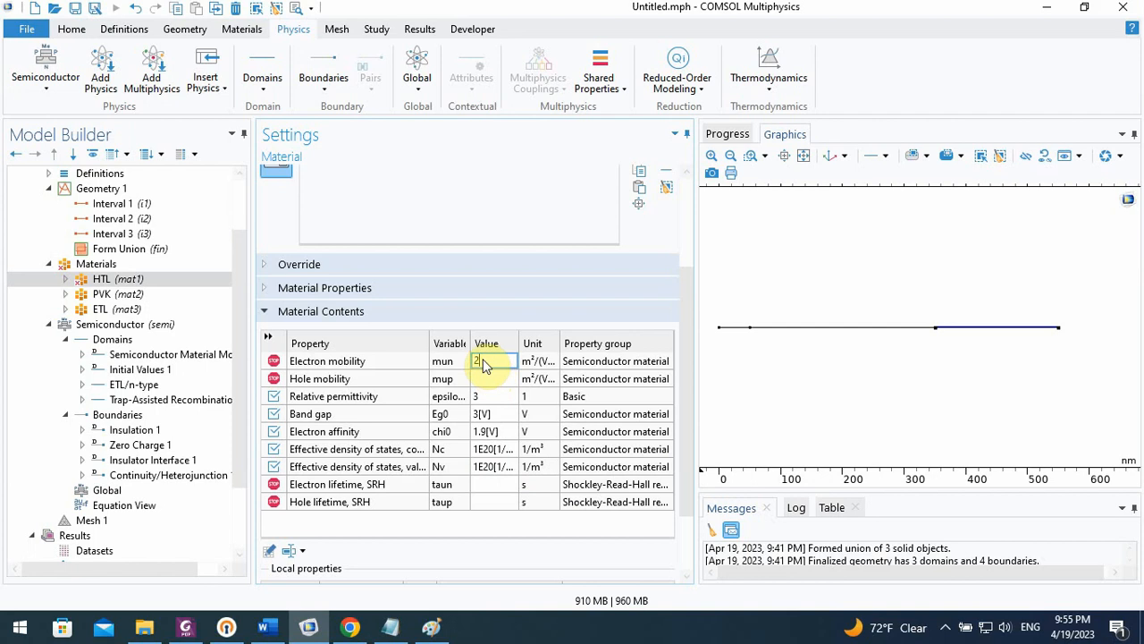
{"action": "left_click", "coordinate": [489, 380]}
{"action": "type", "text": "1e-2"}
Add the unit [cm^2/(V*s)] to the HTL material's electron mobility value
{"action": "left_click", "coordinate": [487, 365]}
{"action": "type", "text": "["}
{"action": "type", "text": "cm"}
{"action": "type", "text": "^2/"}
{"action": "type", "text": "V"}
{"action": "type", "text": "*"}
{"action": "type", "text": "s"}
{"action": "type", "text": "]"}
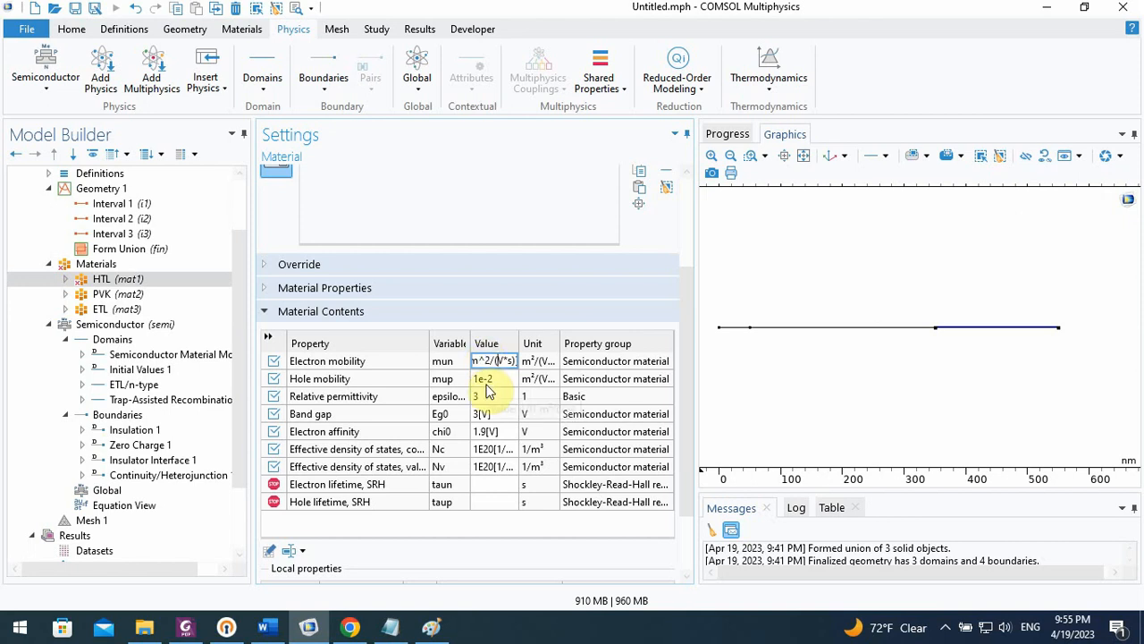
Widen the property table's value column, and copy the unit [cm^2/(V*s)] from the HTL electron mobility onto its hole mobility value
{"action": "double_click", "coordinate": [520, 345]}
{"action": "left_click", "coordinate": [515, 378]}
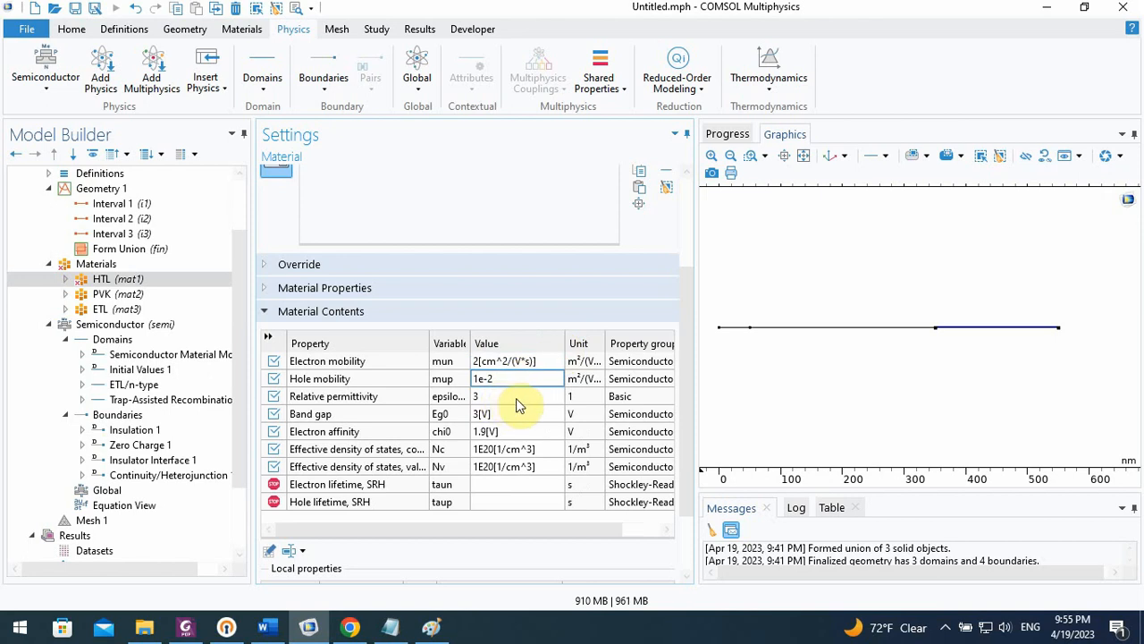
{"action": "left_click", "coordinate": [539, 361]}
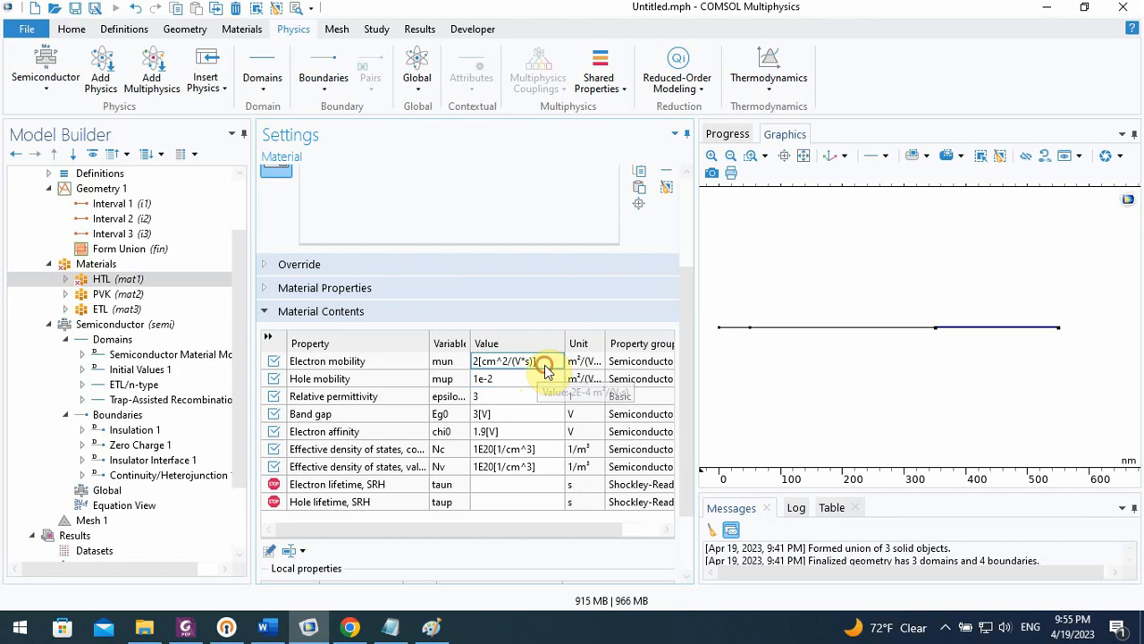
{"action": "double_click", "coordinate": [541, 361]}
{"action": "key", "text": "ctrl+c"}
{"action": "left_click", "coordinate": [546, 362]}
{"action": "left_click_drag", "start_coordinate": [546, 362], "coordinate": [486, 363]}
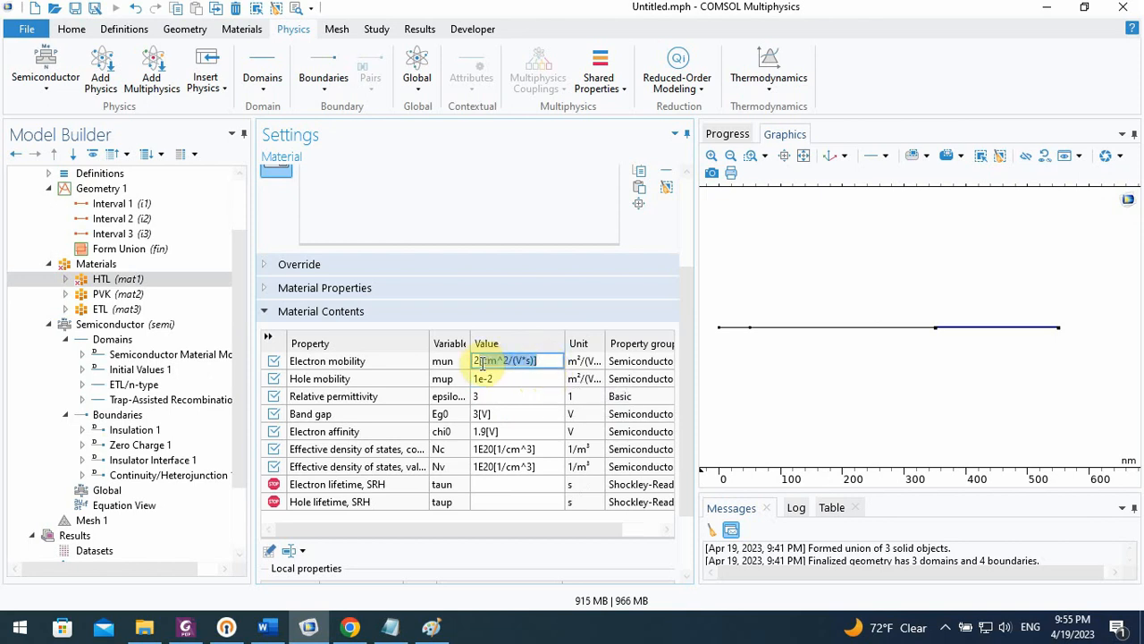
{"action": "left_click", "coordinate": [507, 378]}
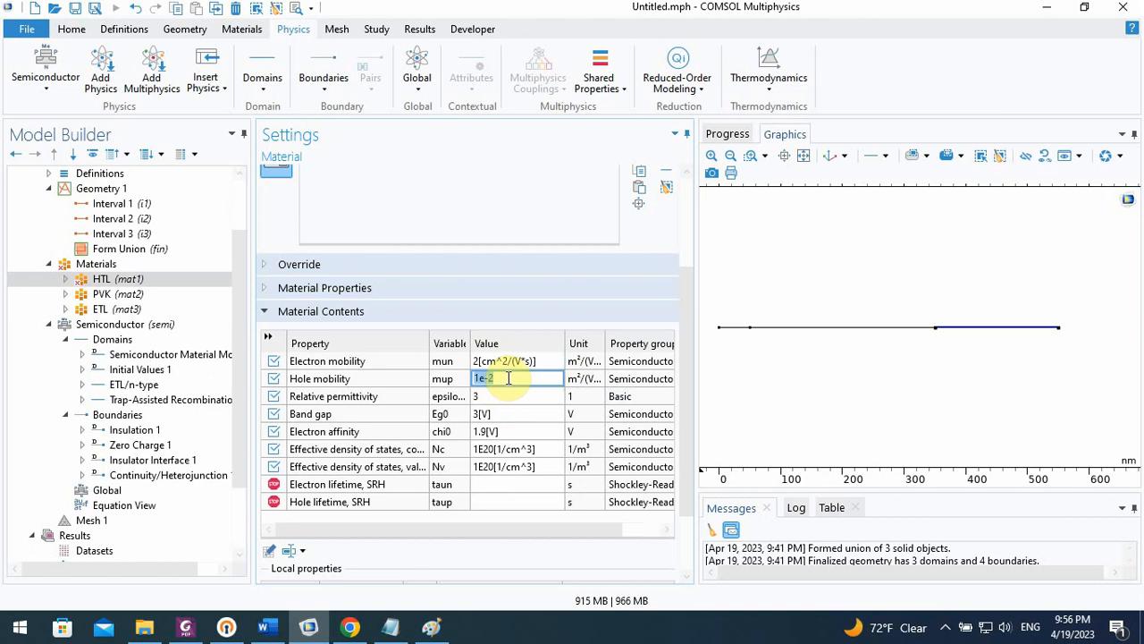
{"action": "key", "text": "ctrl+v"}
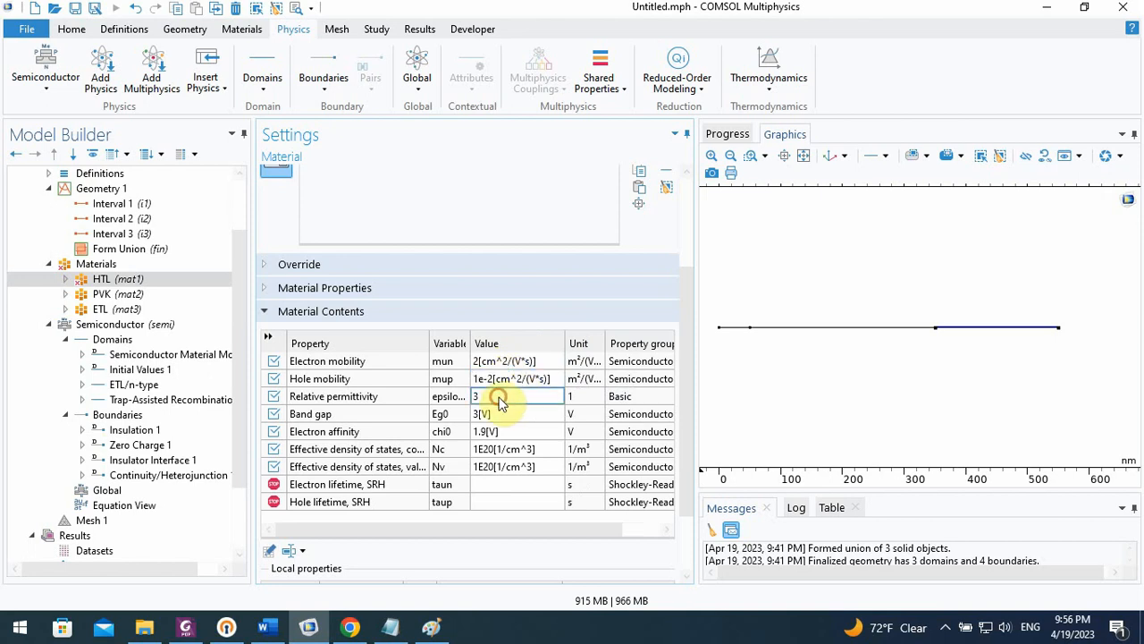
Set the HTL material's relative permittivity to 3
{"action": "left_click", "coordinate": [501, 396]}
{"action": "type", "text": "3"}
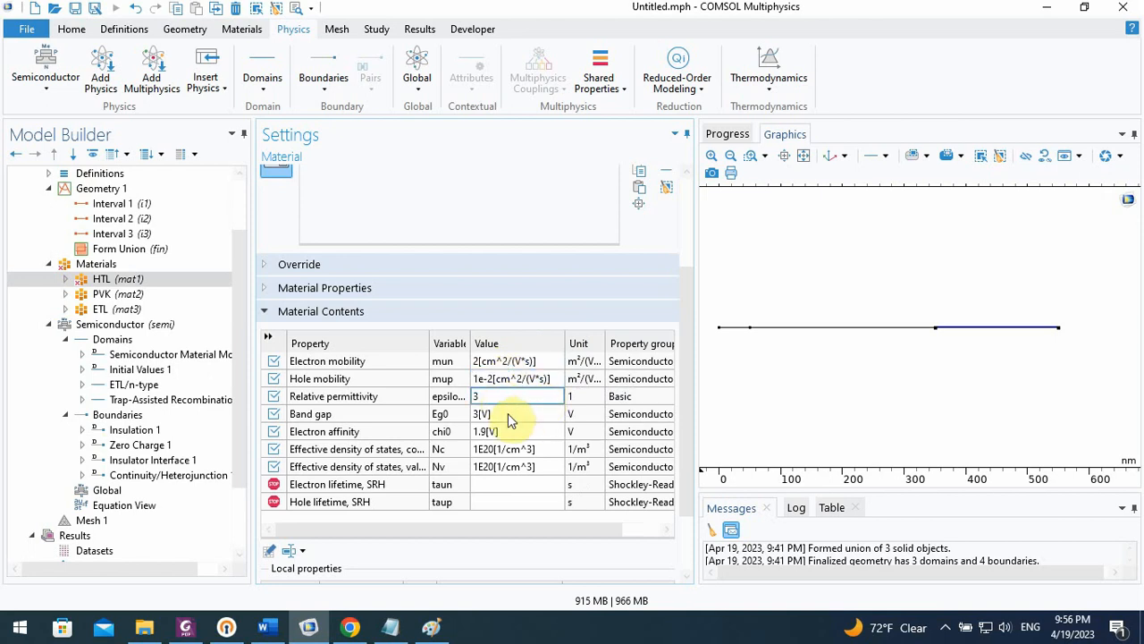
Check the carrier lifetimes in the paper in Chrome, and set the HTL material's electron and hole SRH lifetimes to 5[ns] in COMSOL
{"action": "left_click", "coordinate": [497, 484]}
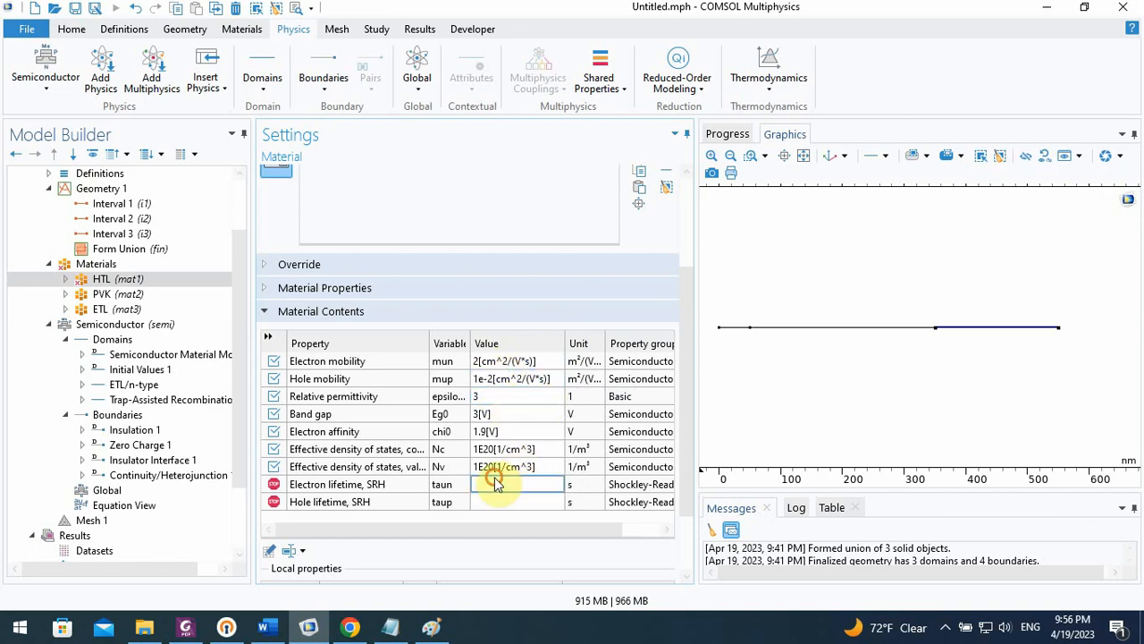
{"action": "left_click", "coordinate": [352, 627]}
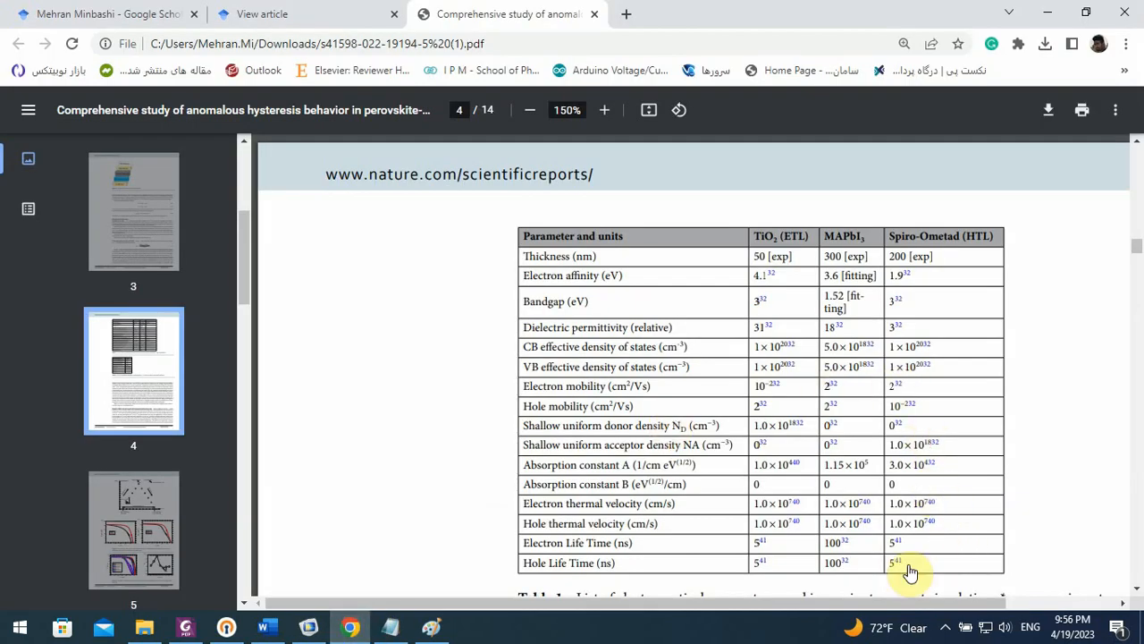
{"action": "left_click", "coordinate": [308, 626]}
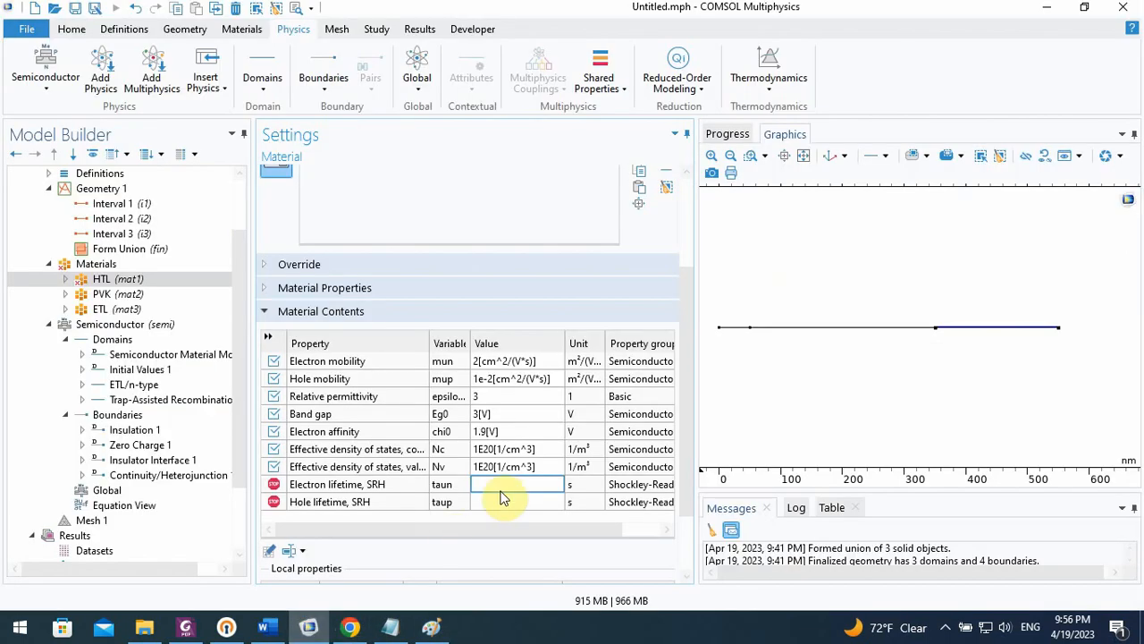
{"action": "type", "text": "5[]"}
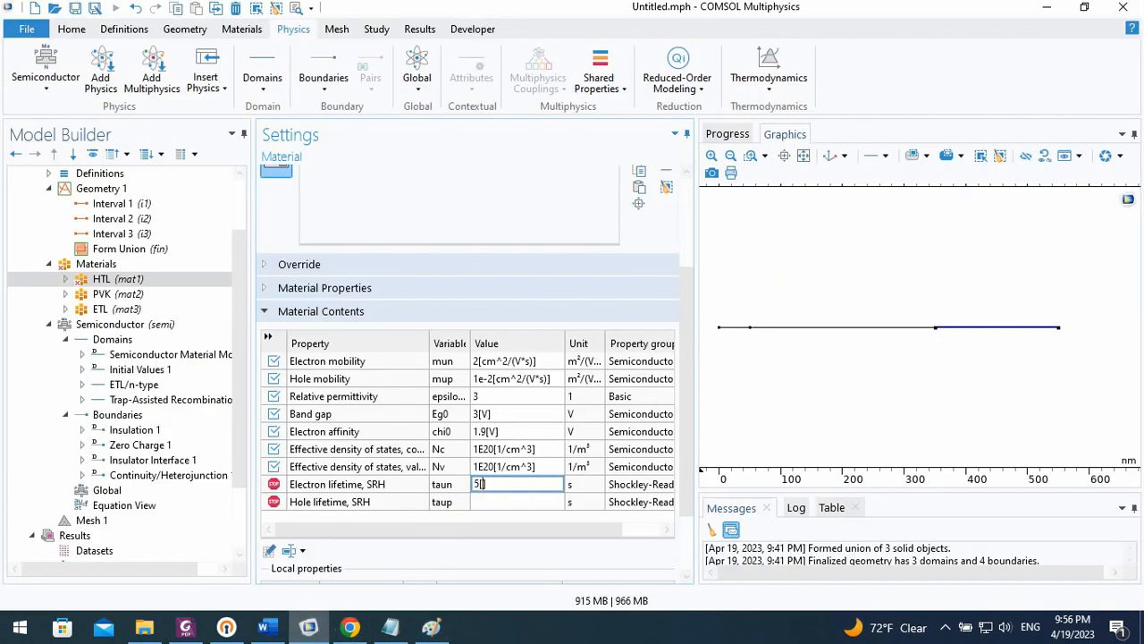
{"action": "type", "text": "ns"}
{"action": "left_click", "coordinate": [501, 505]}
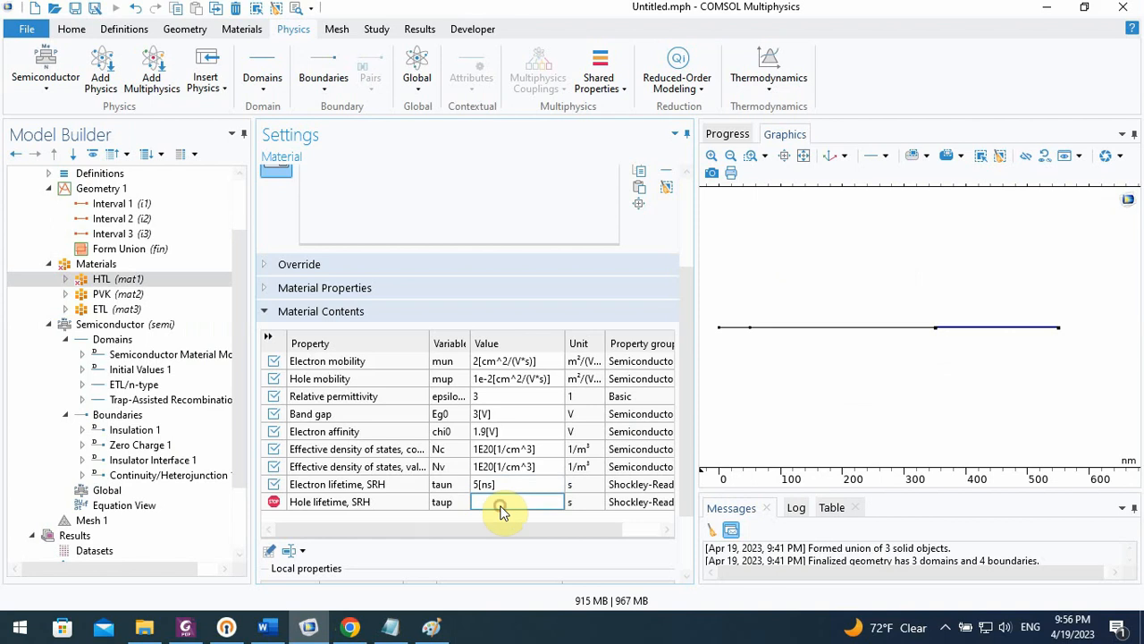
{"action": "type", "text": "5[ns"}
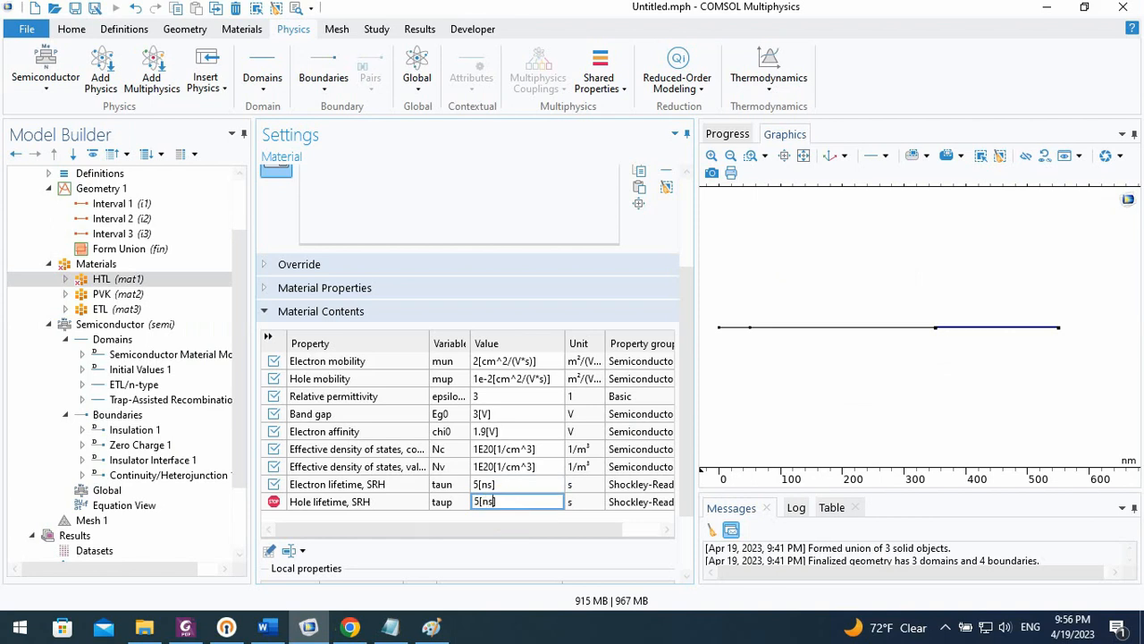
{"action": "key", "text": "Return"}
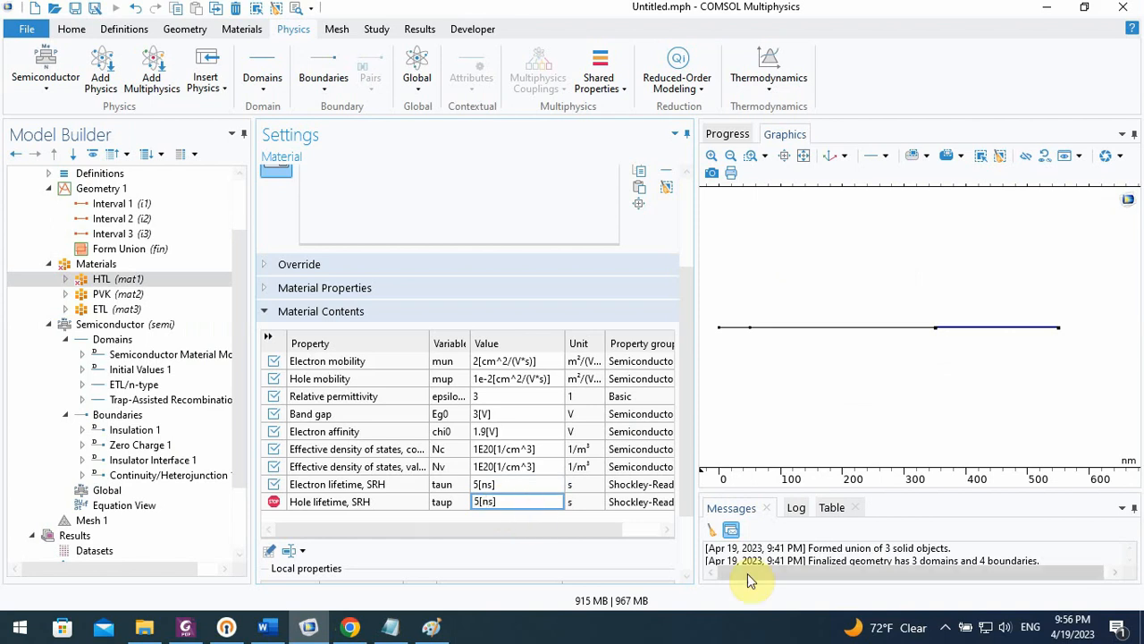
{"action": "left_click", "coordinate": [946, 626]}
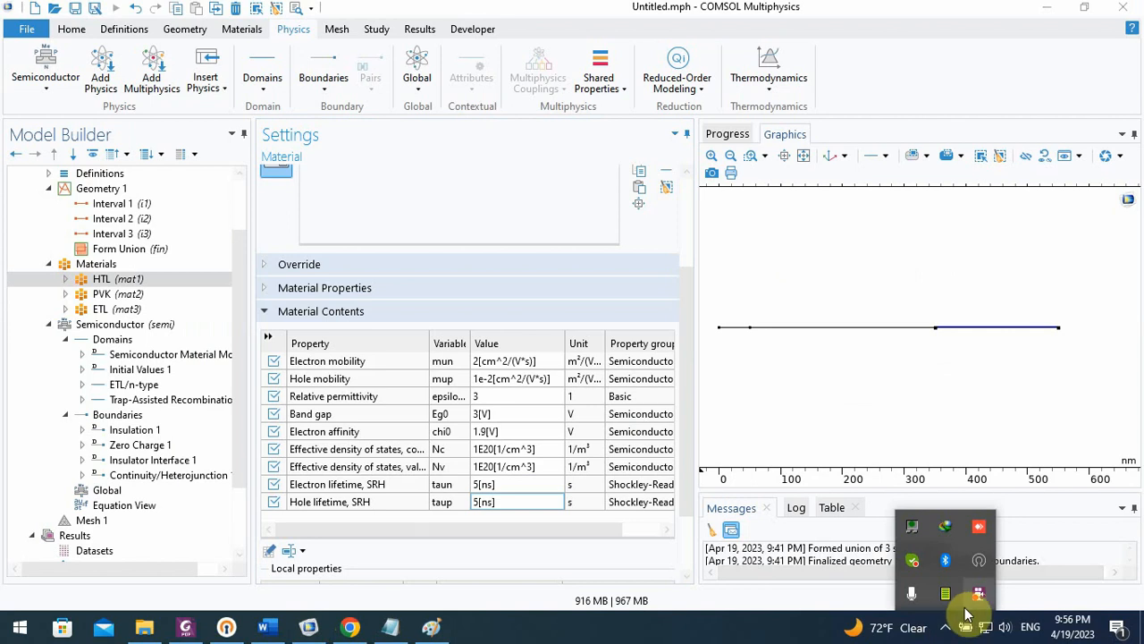
{"action": "left_click", "coordinate": [503, 501]}
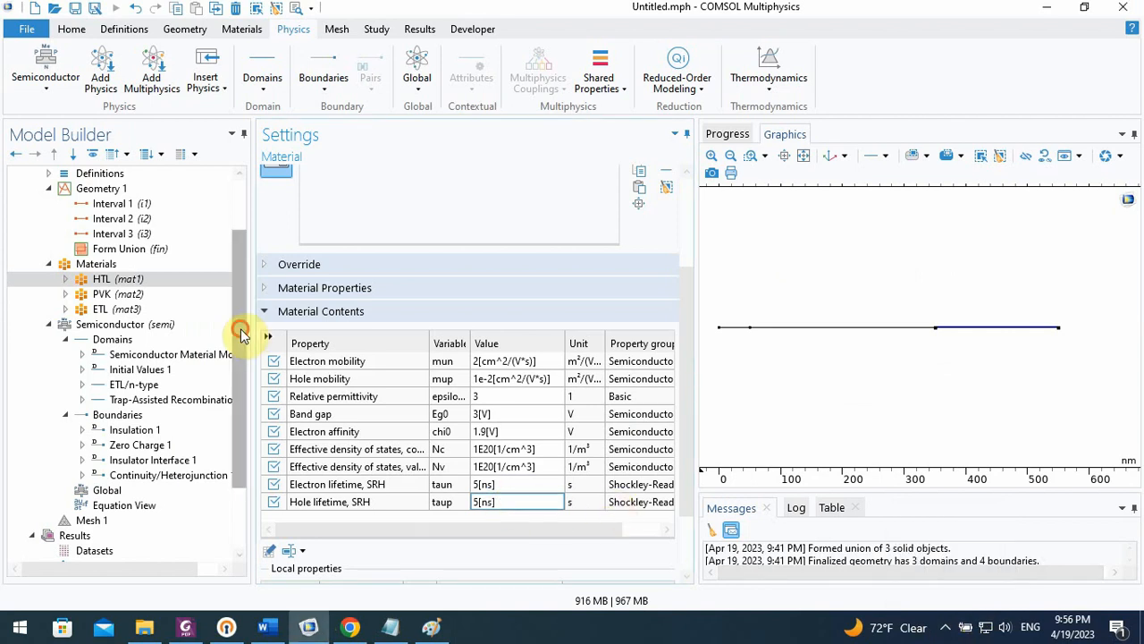
{"action": "scroll", "coordinate": [241, 349], "scroll_direction": "down", "scroll_amount": 2}
{"action": "scroll", "coordinate": [240, 350], "scroll_direction": "down", "scroll_amount": 1}
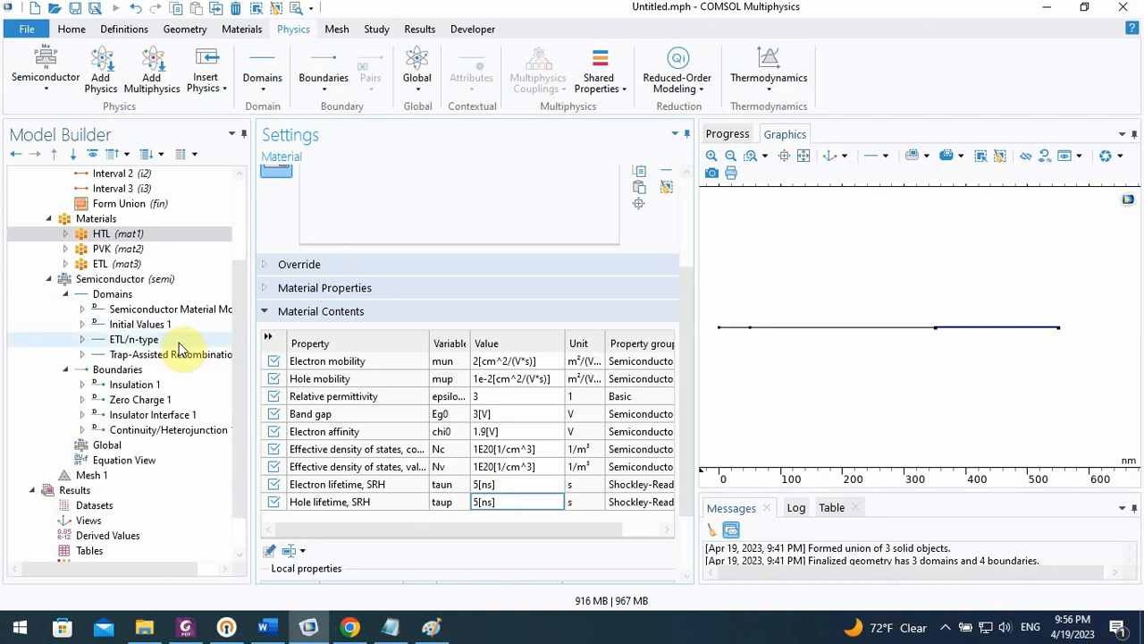
Check the doping densities in the paper in Chrome, and add an Analytic Doping Model labelled HTL/p-type to the Semiconductor domains in COMSOL
{"action": "left_click", "coordinate": [523, 399]}
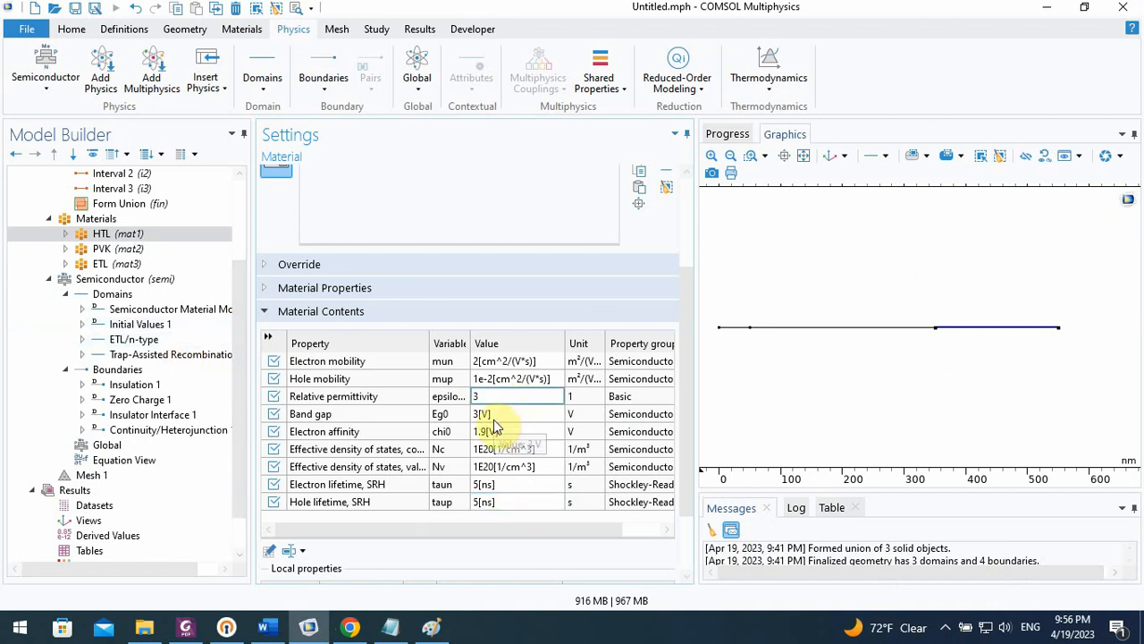
{"action": "left_click", "coordinate": [350, 626]}
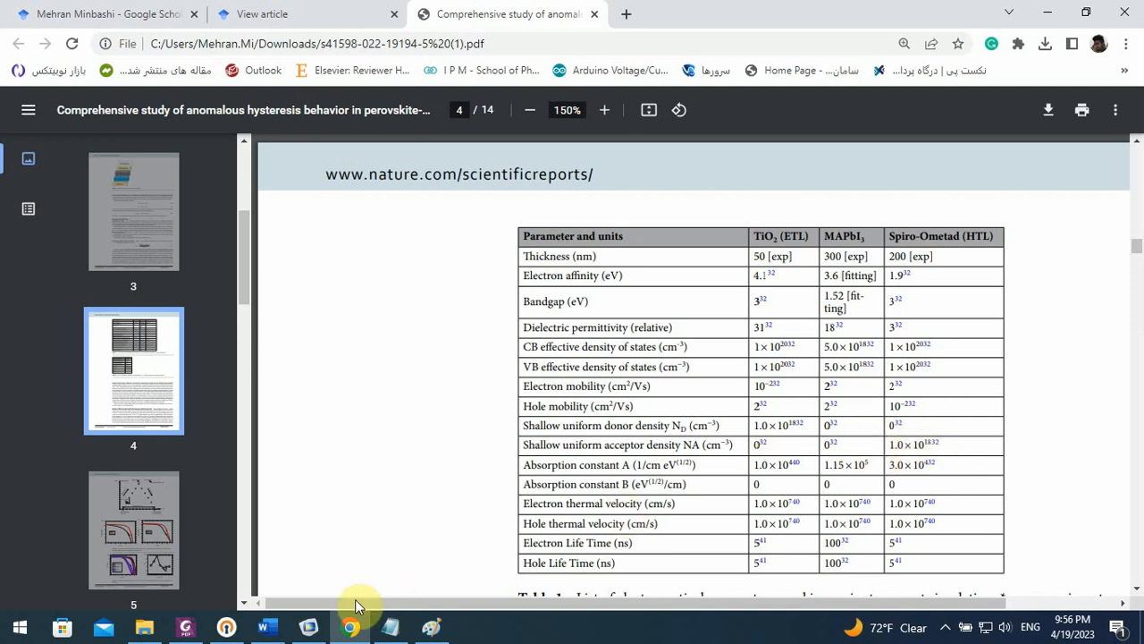
{"action": "left_click", "coordinate": [308, 626]}
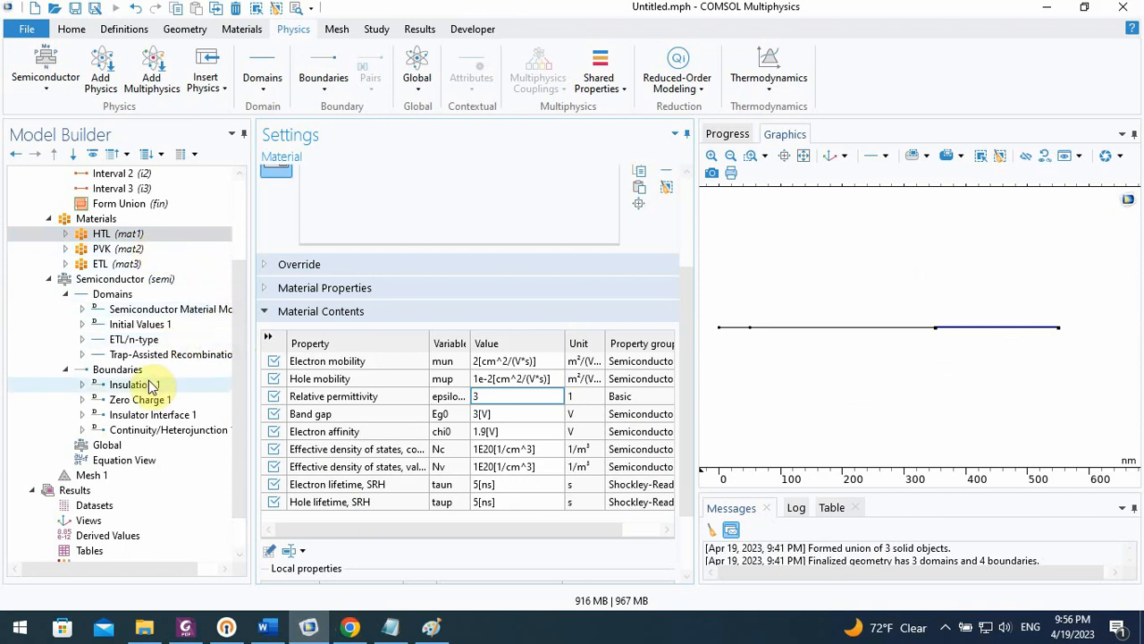
{"action": "left_click", "coordinate": [108, 280]}
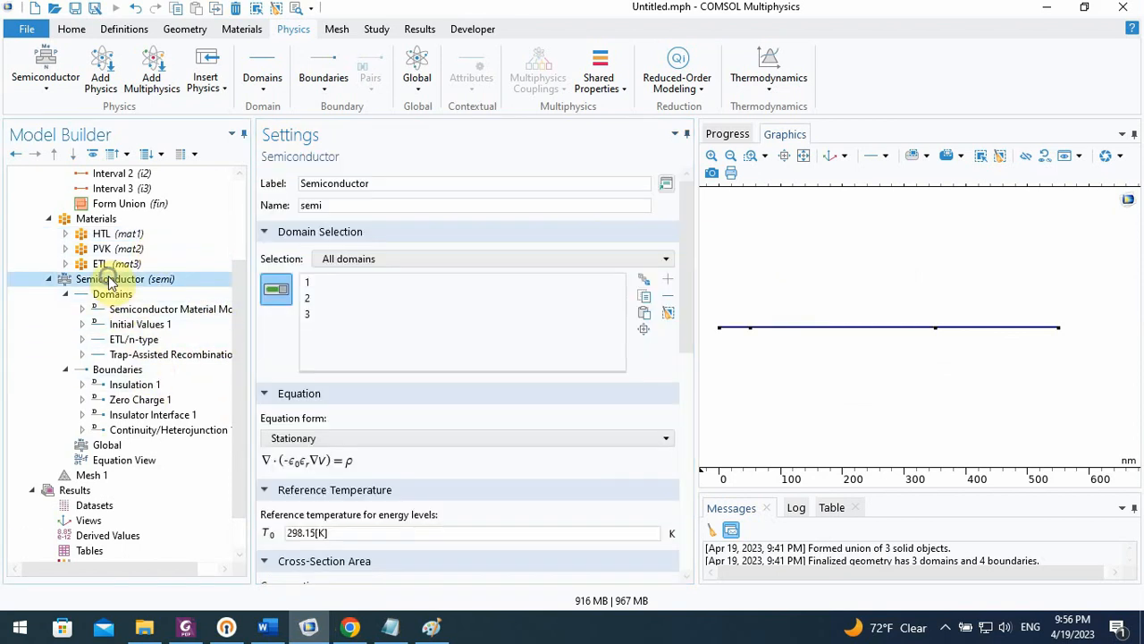
{"action": "right_click", "coordinate": [110, 282]}
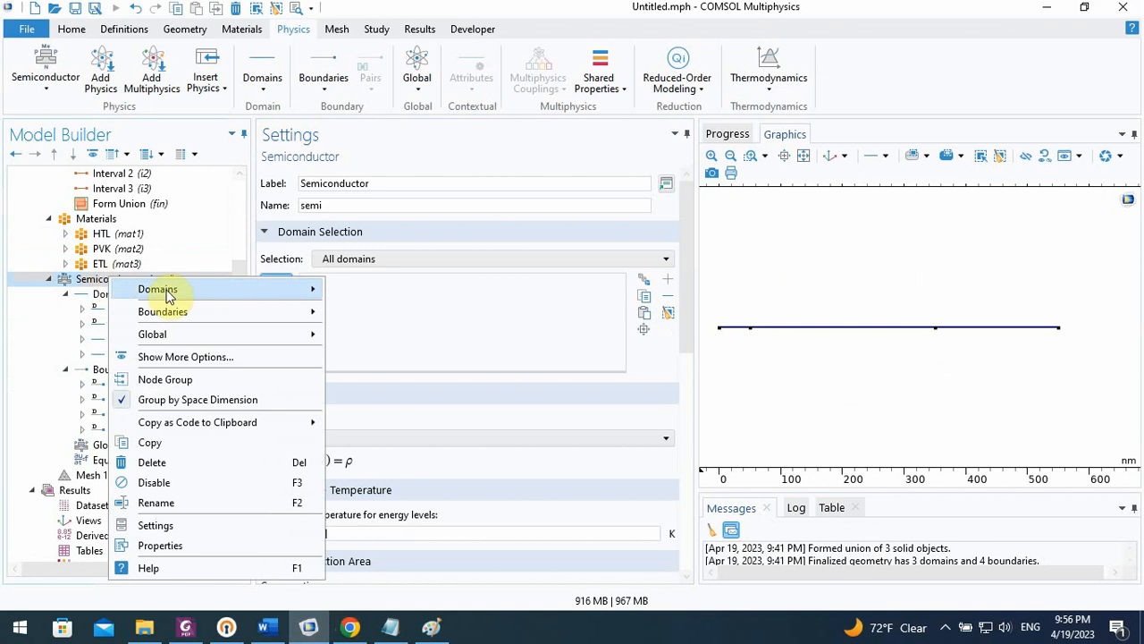
{"action": "left_click", "coordinate": [104, 298]}
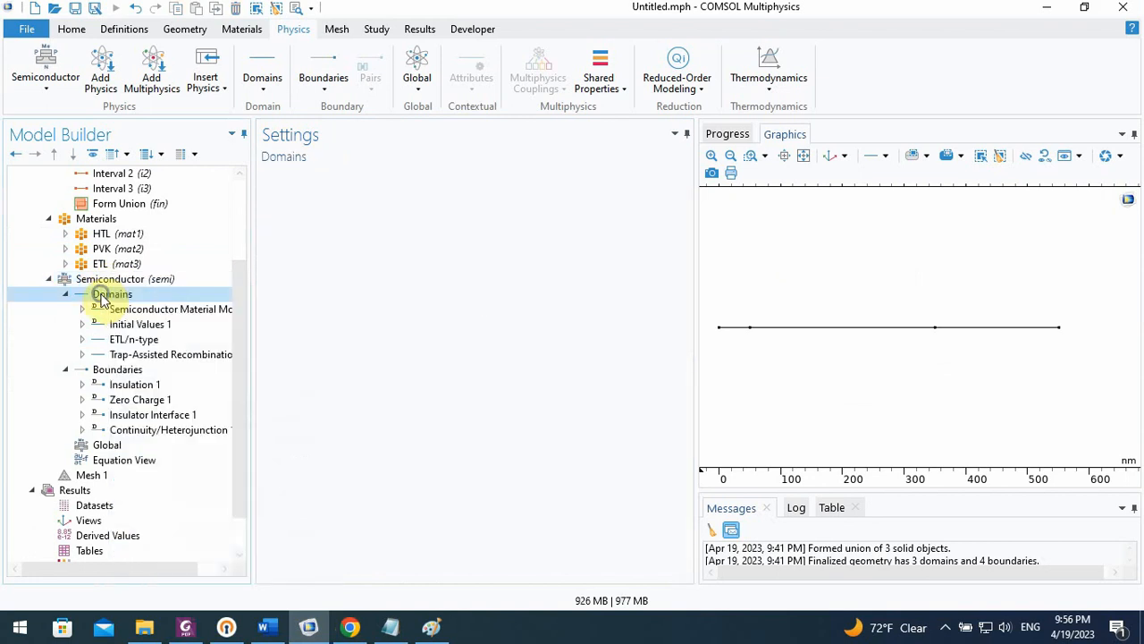
{"action": "right_click", "coordinate": [102, 299]}
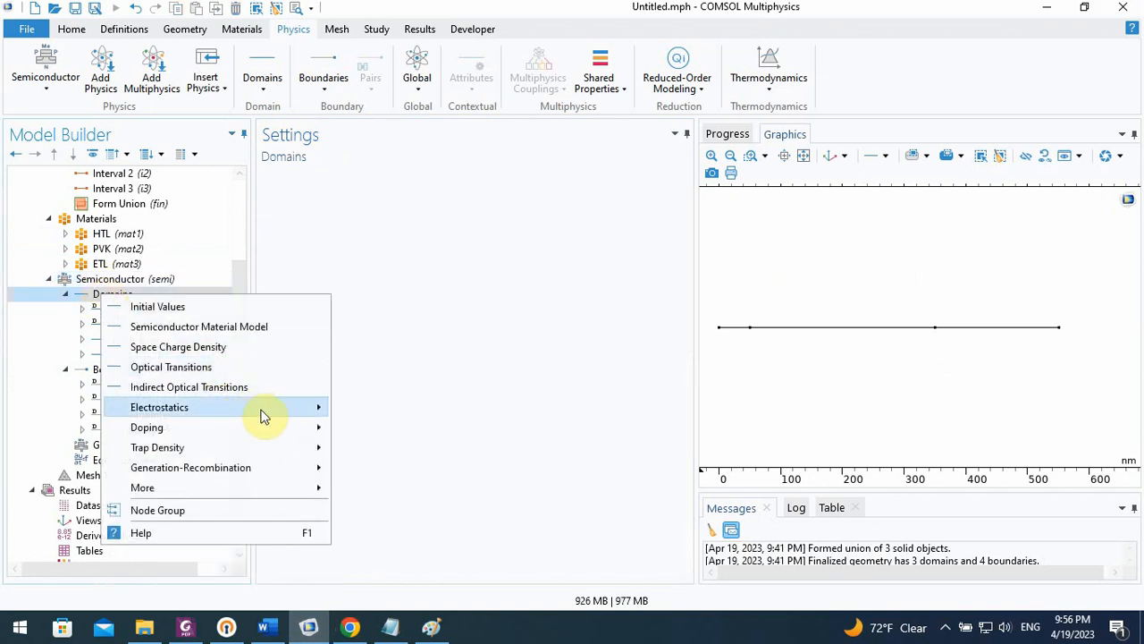
{"action": "left_click", "coordinate": [347, 432]}
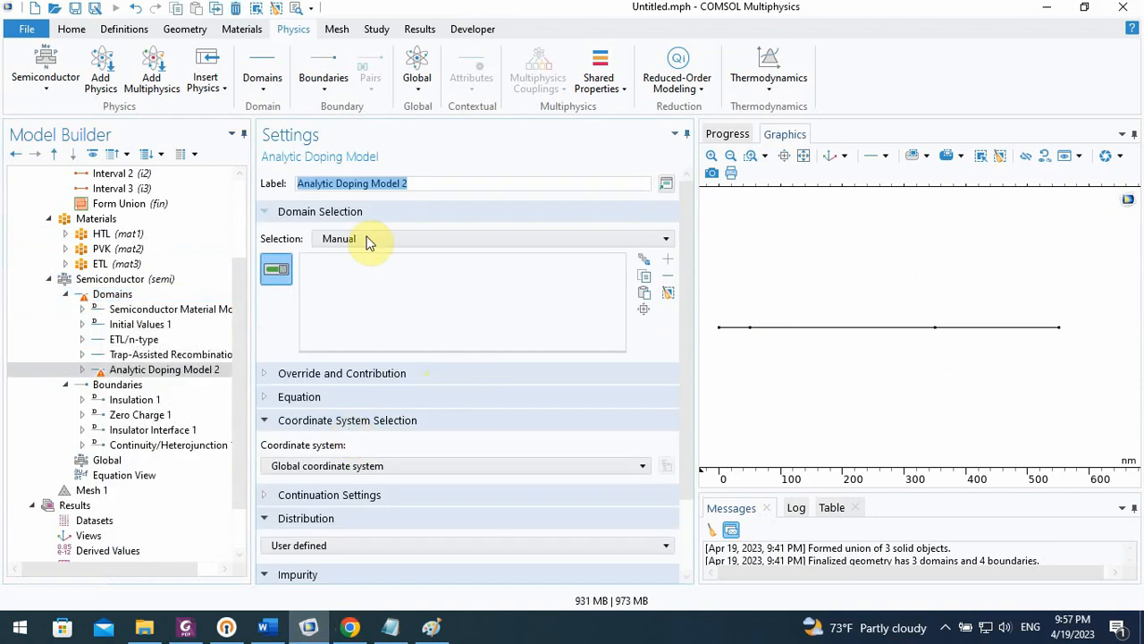
{"action": "type", "text": "HTL/p-type"}
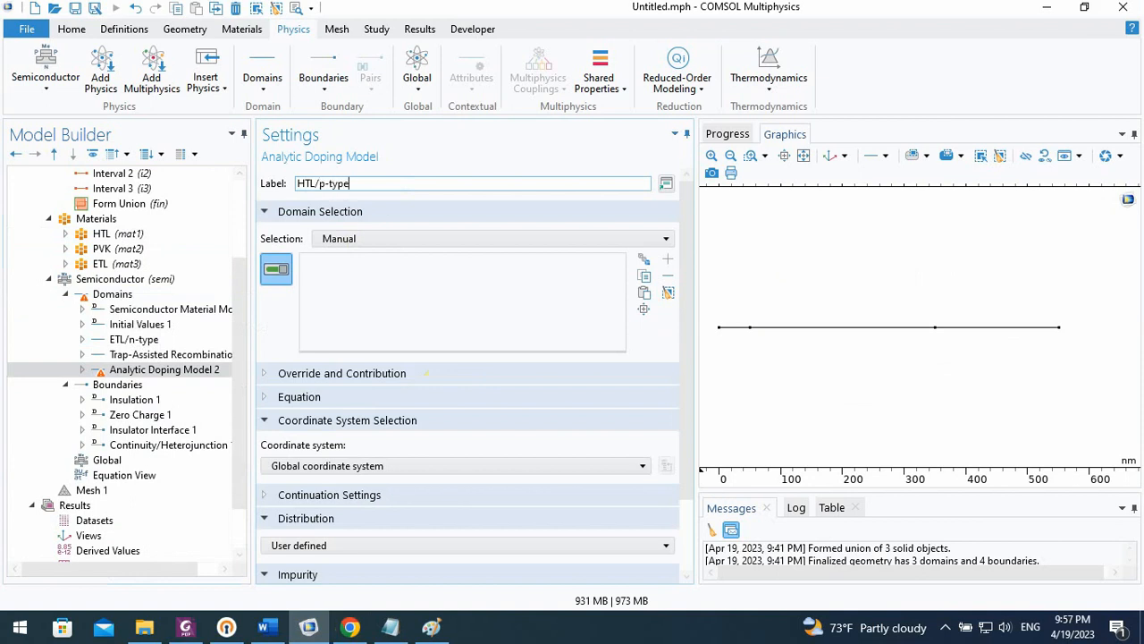
Assign the HTL/p-type doping to domain 3, and set its acceptor concentration to 1e18[1/cm^3]
{"action": "left_click", "coordinate": [961, 332]}
{"action": "scroll", "coordinate": [682, 328], "scroll_direction": "down", "scroll_amount": 3}
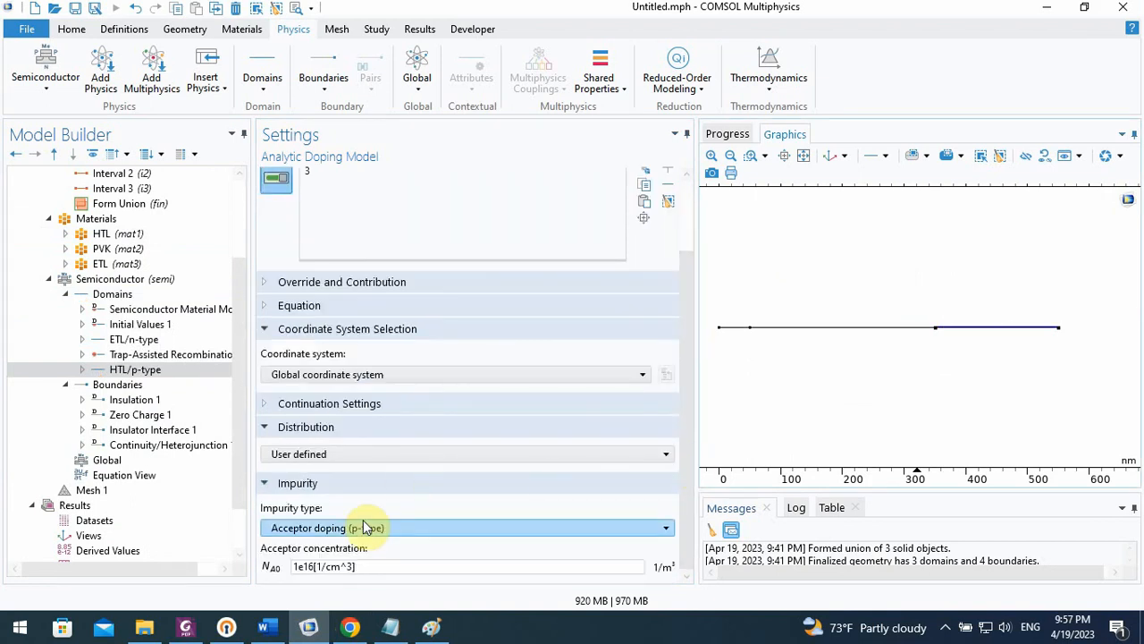
{"action": "left_click", "coordinate": [308, 567]}
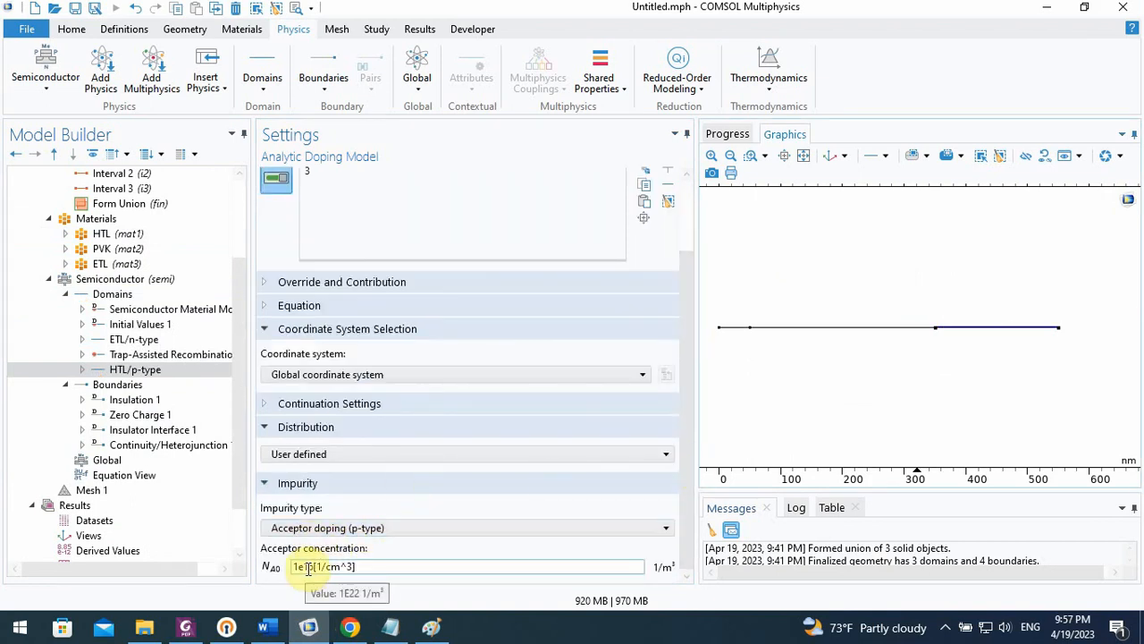
{"action": "type", "text": "8"}
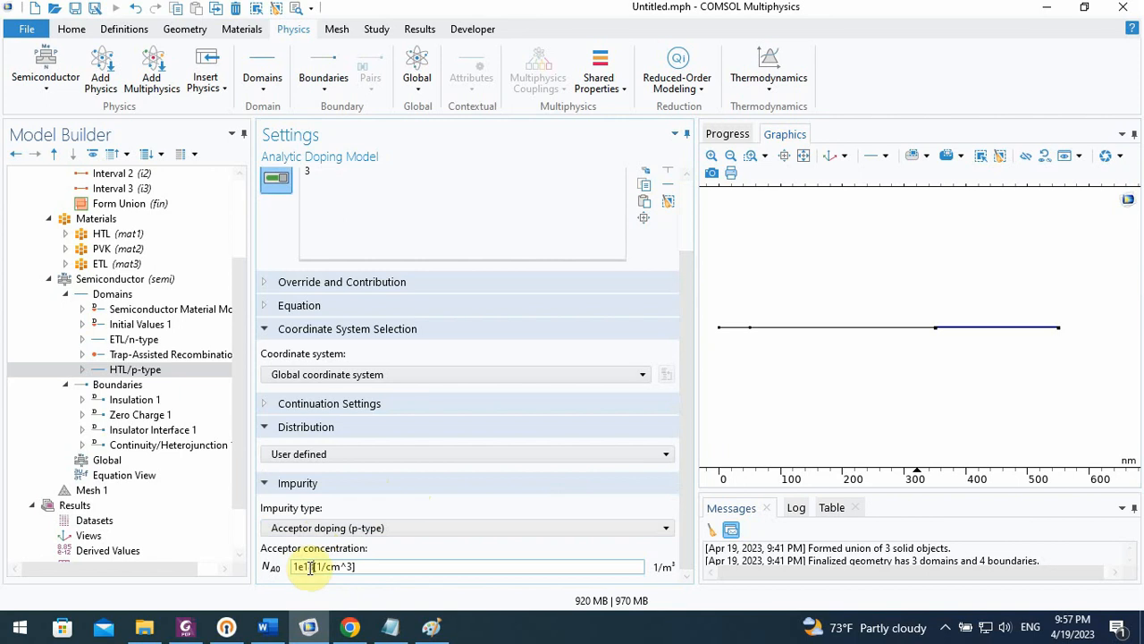
Review the Insulation and Trap-Assisted Recombination settings, check the paper's parameter table in Chrome, and return to COMSOL
{"action": "left_click", "coordinate": [173, 399]}
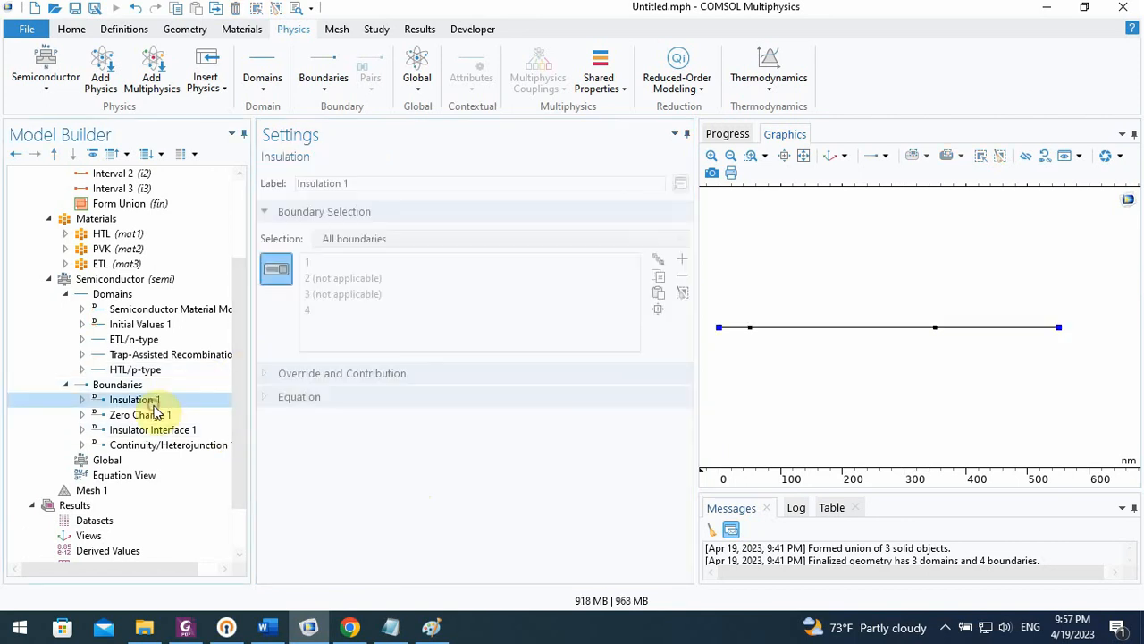
{"action": "left_click", "coordinate": [175, 356]}
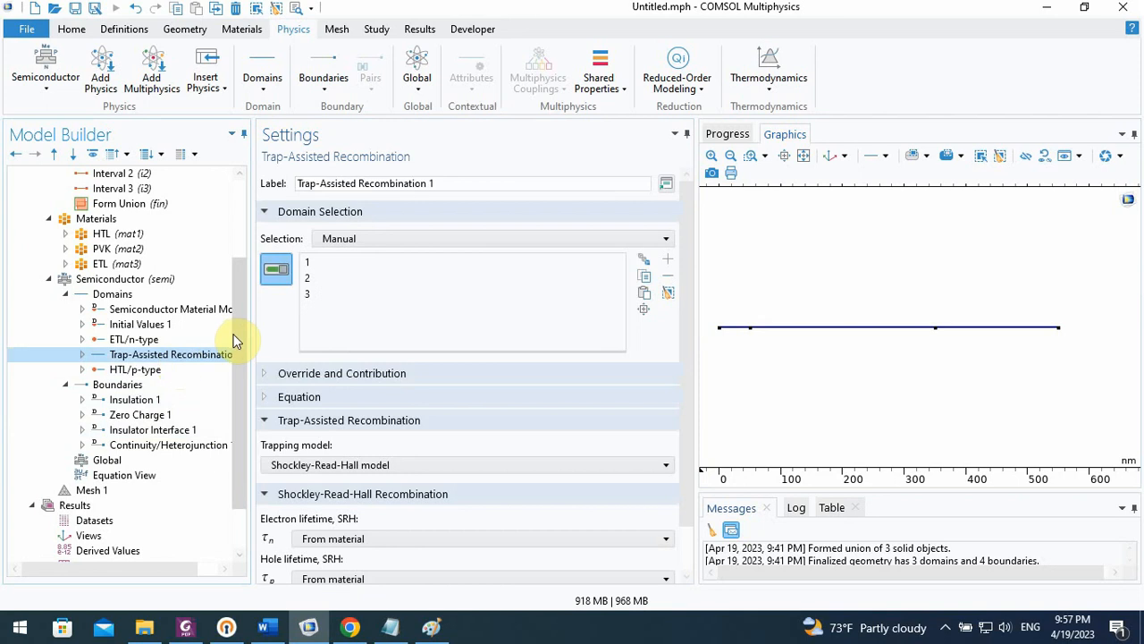
{"action": "left_click", "coordinate": [239, 364]}
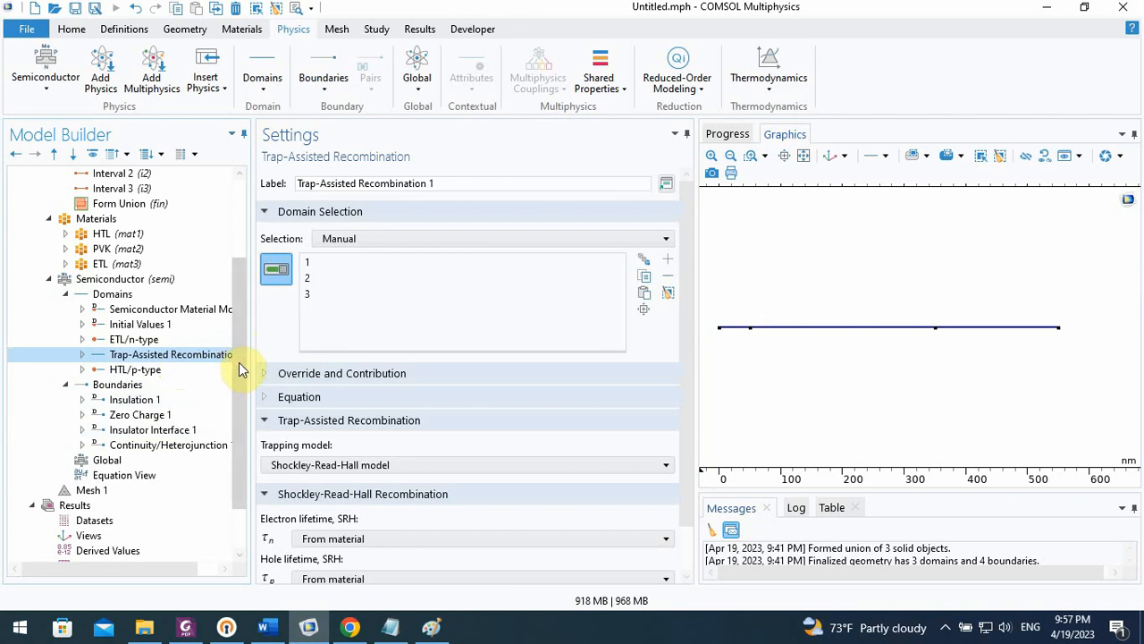
{"action": "left_click", "coordinate": [350, 626]}
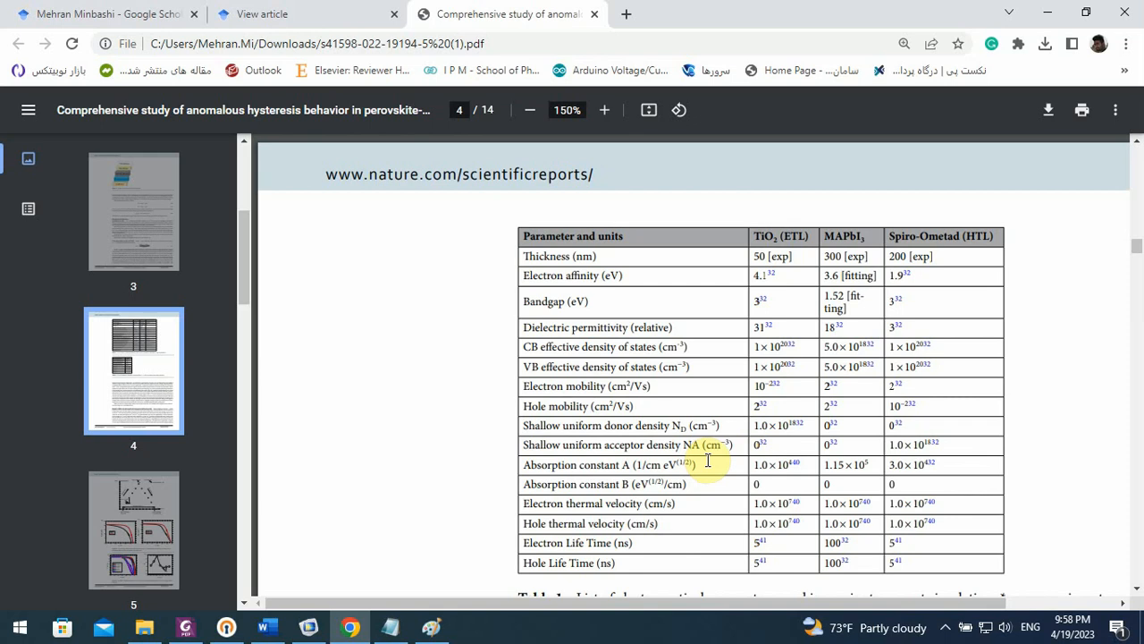
{"action": "left_click", "coordinate": [310, 628]}
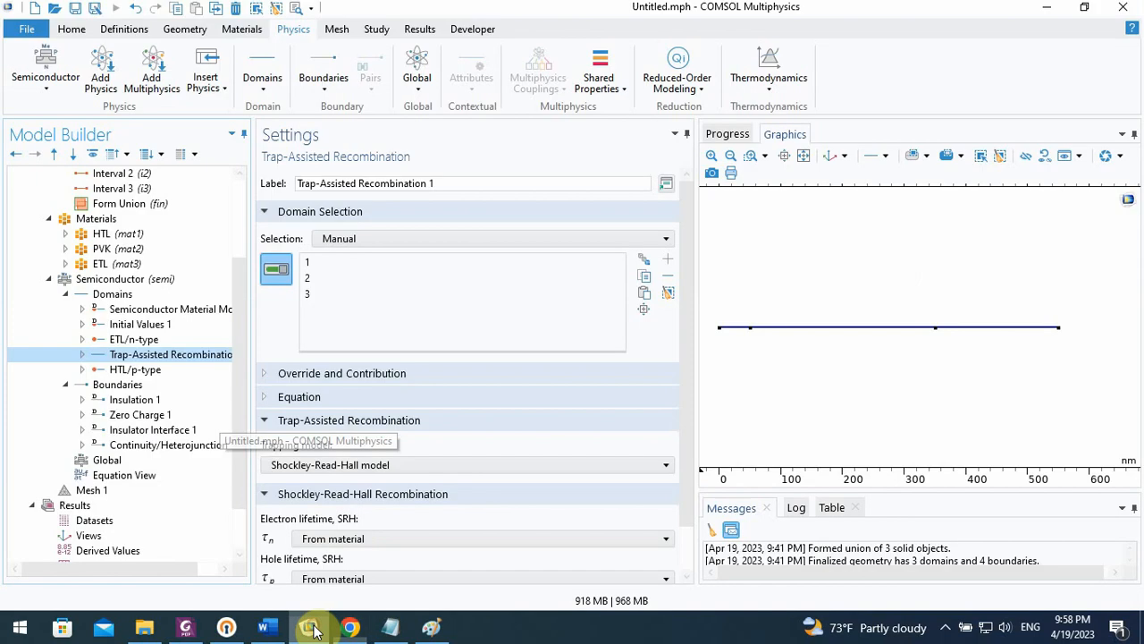
Add a Metal Contact boundary condition to the Semiconductor physics, and assign it to boundary 1 at the ETL's outer end
{"action": "scroll", "coordinate": [239, 417], "scroll_direction": "down", "scroll_amount": 1}
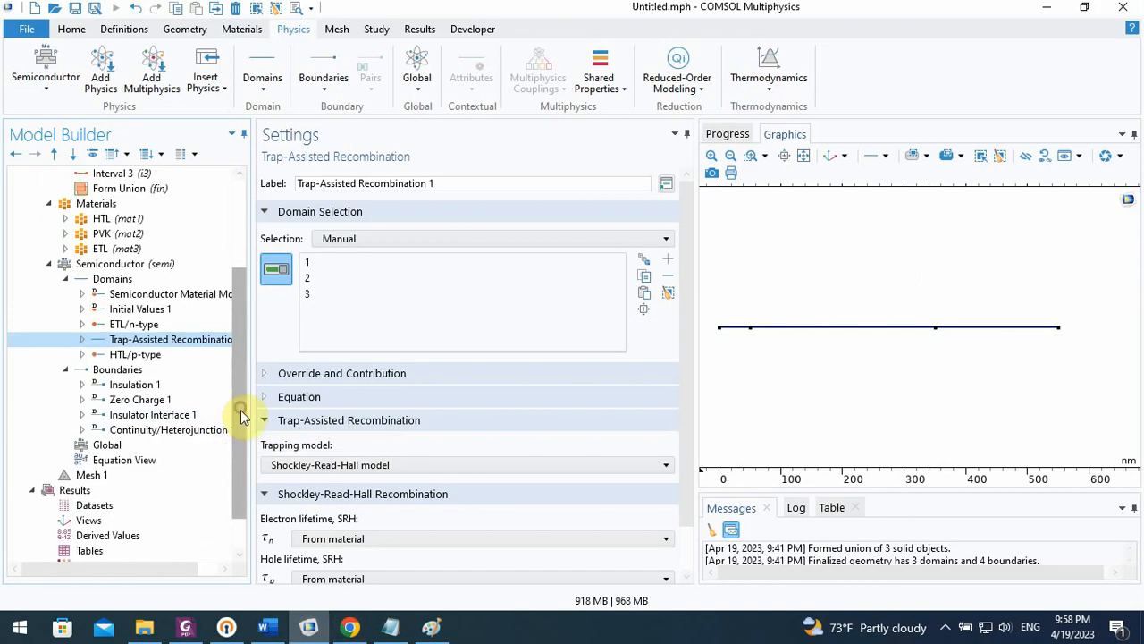
{"action": "left_click", "coordinate": [117, 369]}
{"action": "right_click", "coordinate": [122, 375]}
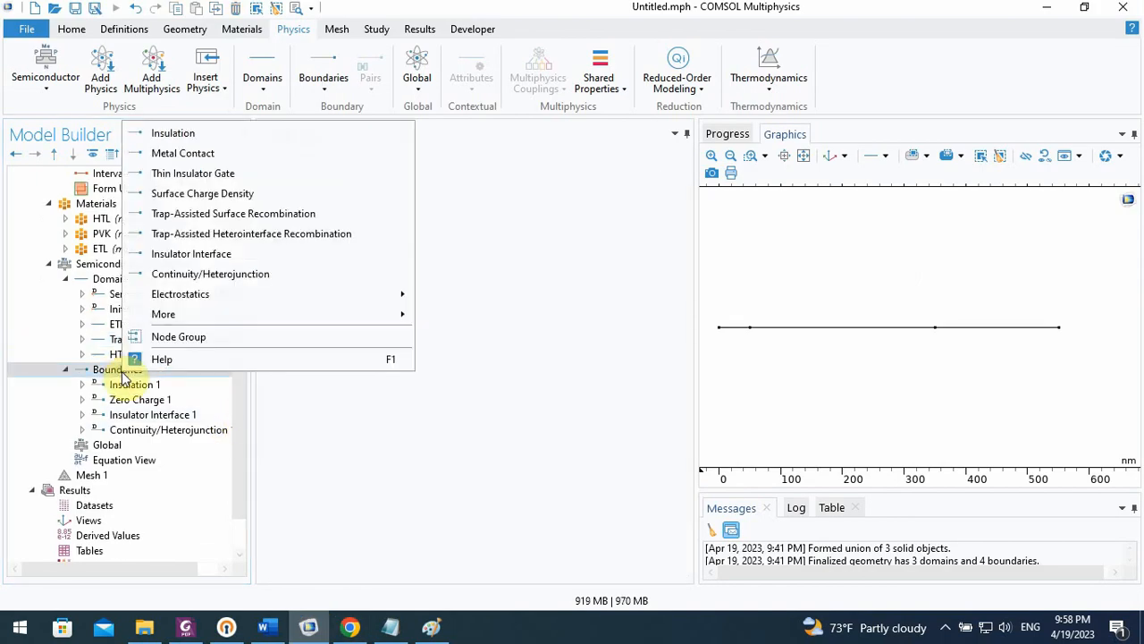
{"action": "left_click", "coordinate": [229, 158]}
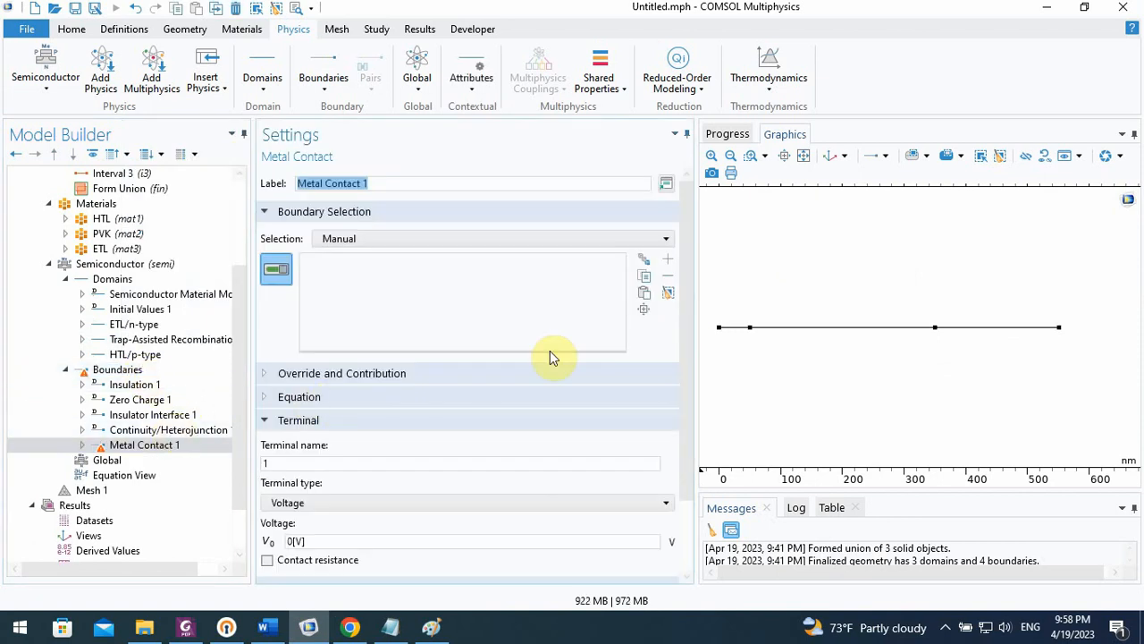
{"action": "left_click", "coordinate": [720, 328]}
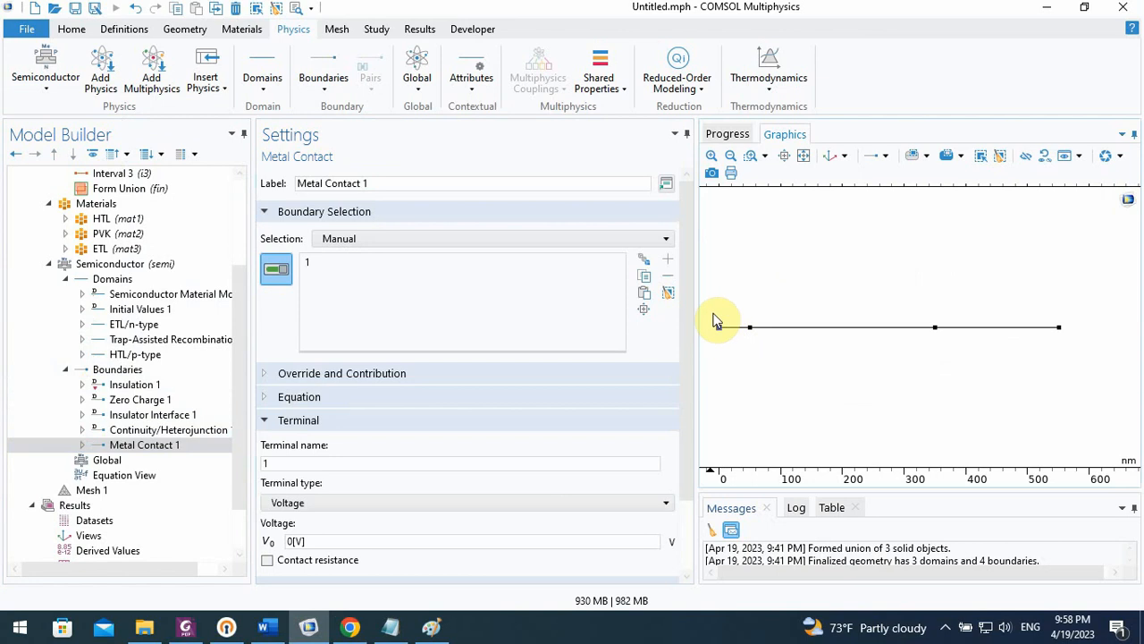
Label the new metal contact FTO, and review its terminal and contact type settings
{"action": "left_click_drag", "start_coordinate": [401, 190], "coordinate": [295, 195]}
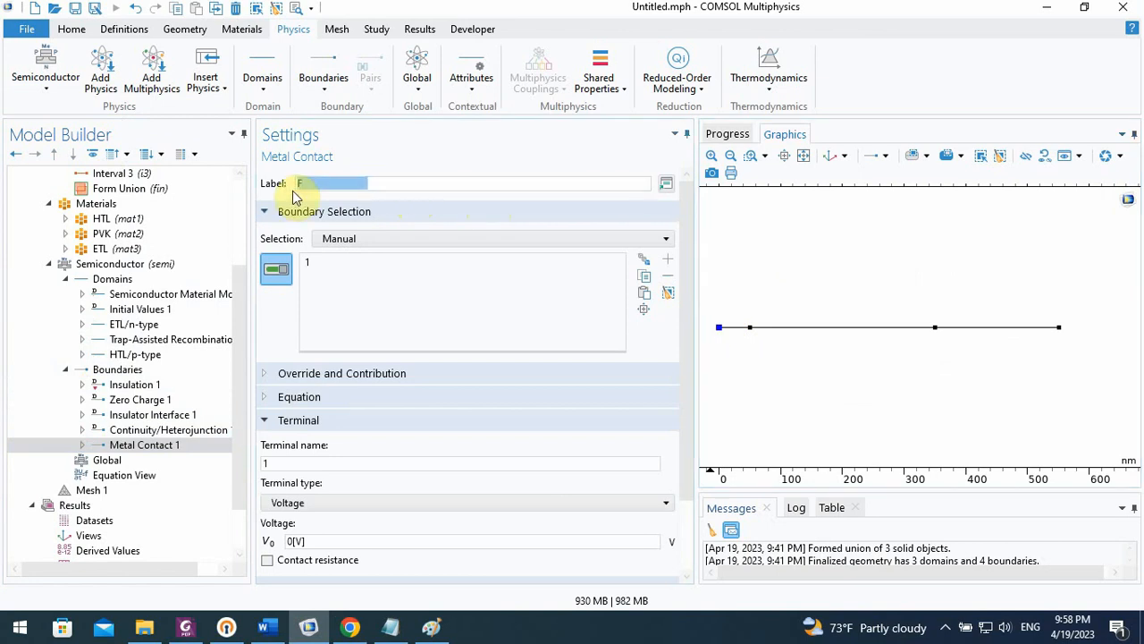
{"action": "type", "text": "FTO"}
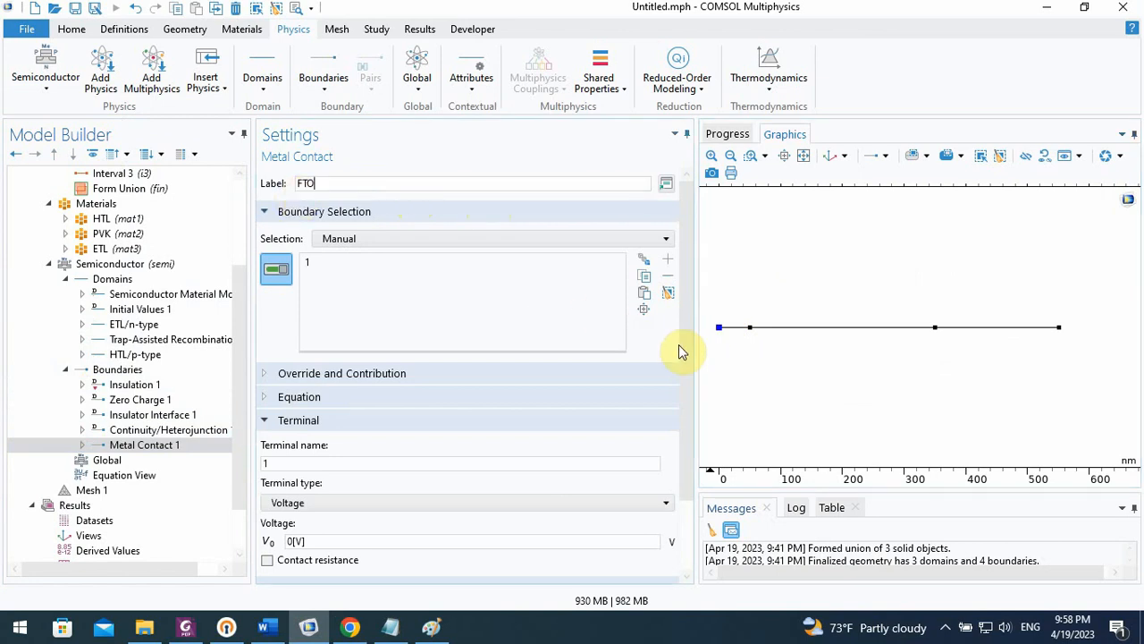
{"action": "scroll", "coordinate": [684, 355], "scroll_direction": "down", "scroll_amount": 2}
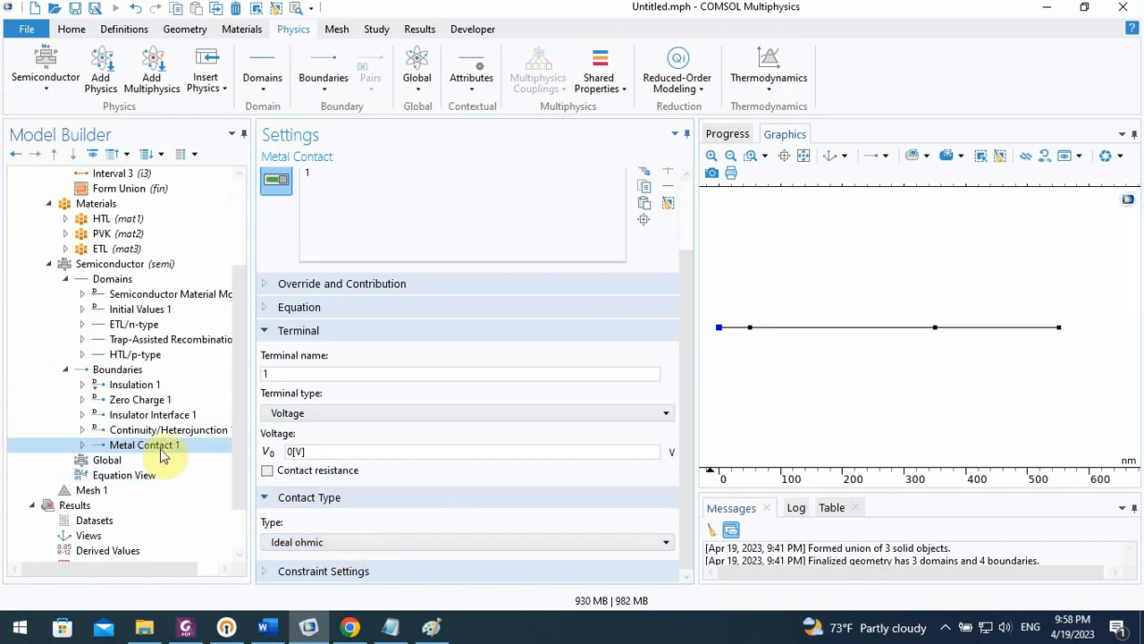
{"action": "left_click_drag", "start_coordinate": [685, 324], "coordinate": [685, 141]}
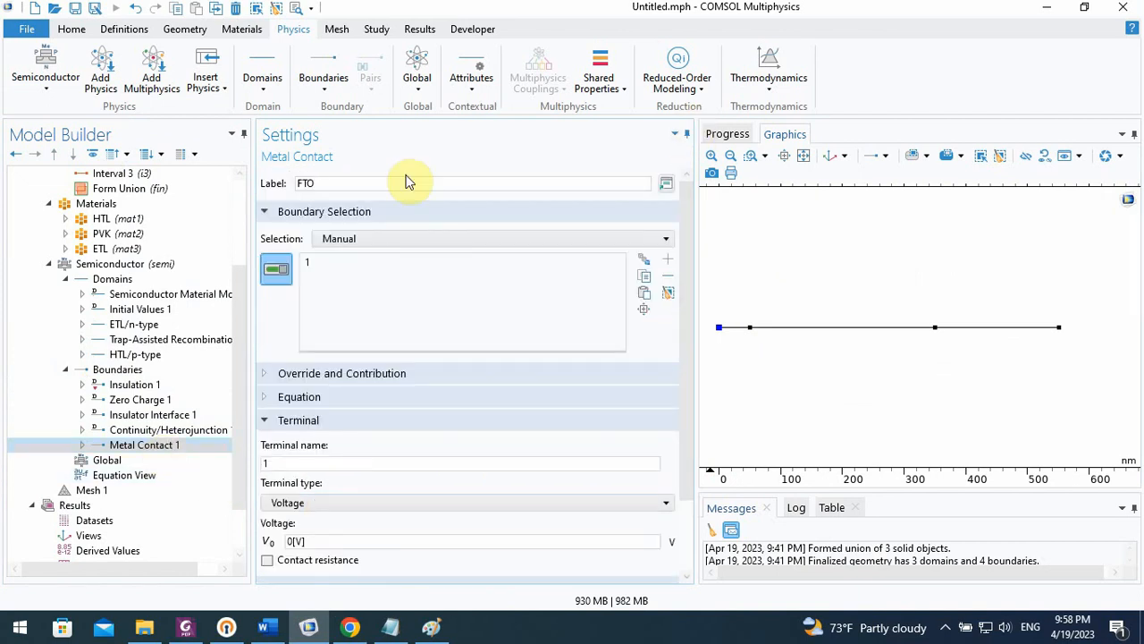
Extend the label of the FTO metal contact to FTO/Contact
{"action": "left_click", "coordinate": [360, 182]}
{"action": "type", "text": "/"}
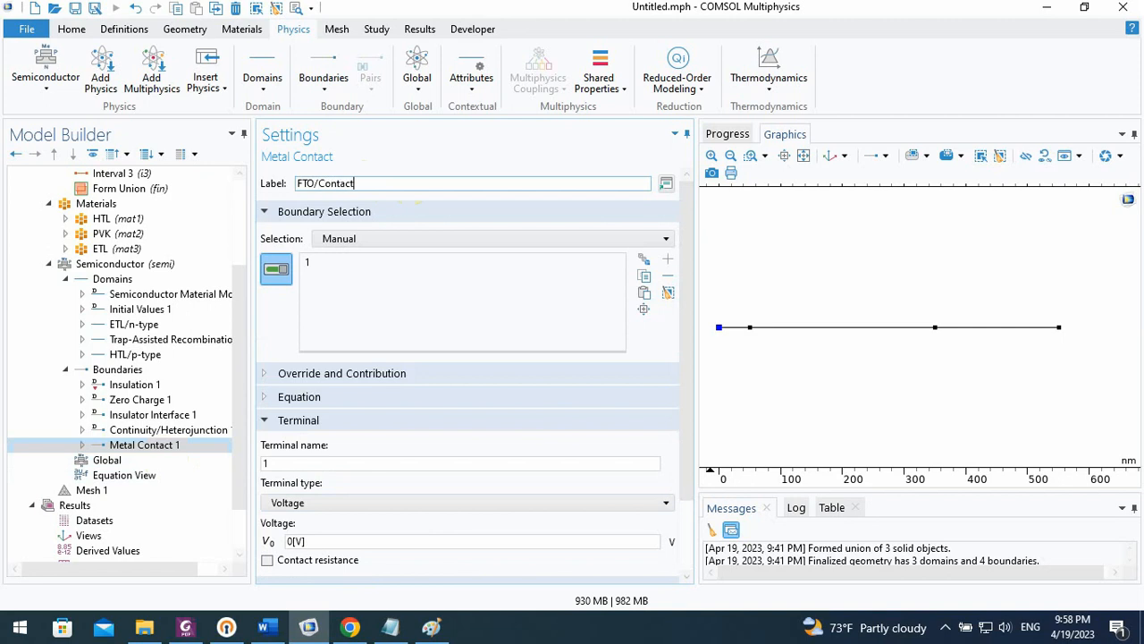
{"action": "type", "text": "Contact"}
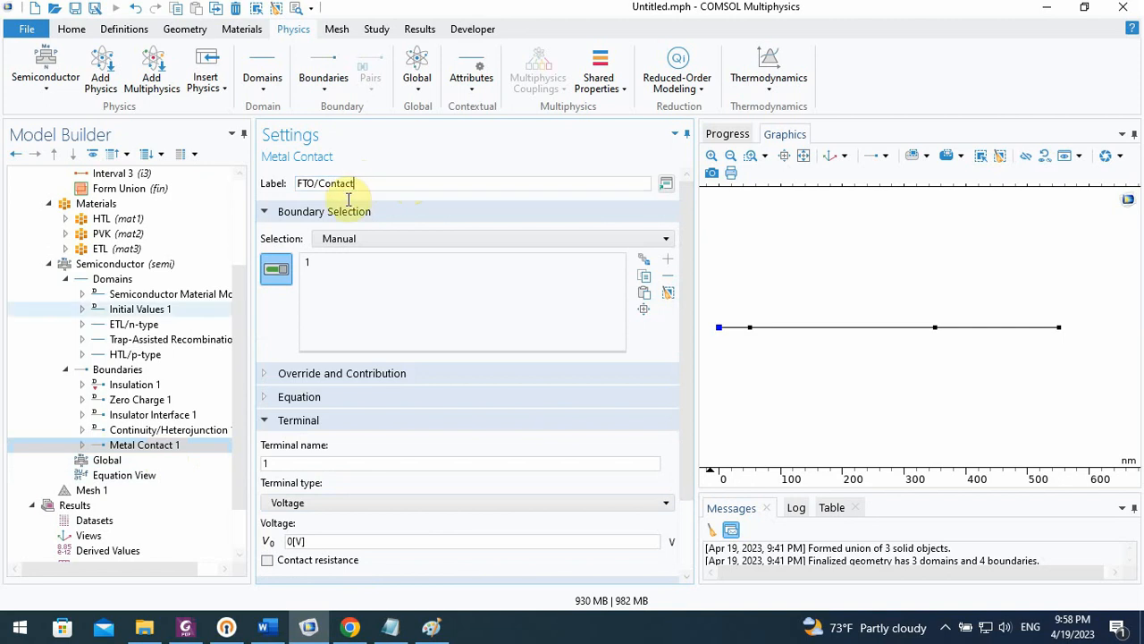
Add a second Metal Contact boundary condition to the Semiconductor physics, and assign it to boundary 4 at the HTL's outer end
{"action": "left_click", "coordinate": [122, 370]}
{"action": "right_click", "coordinate": [121, 372]}
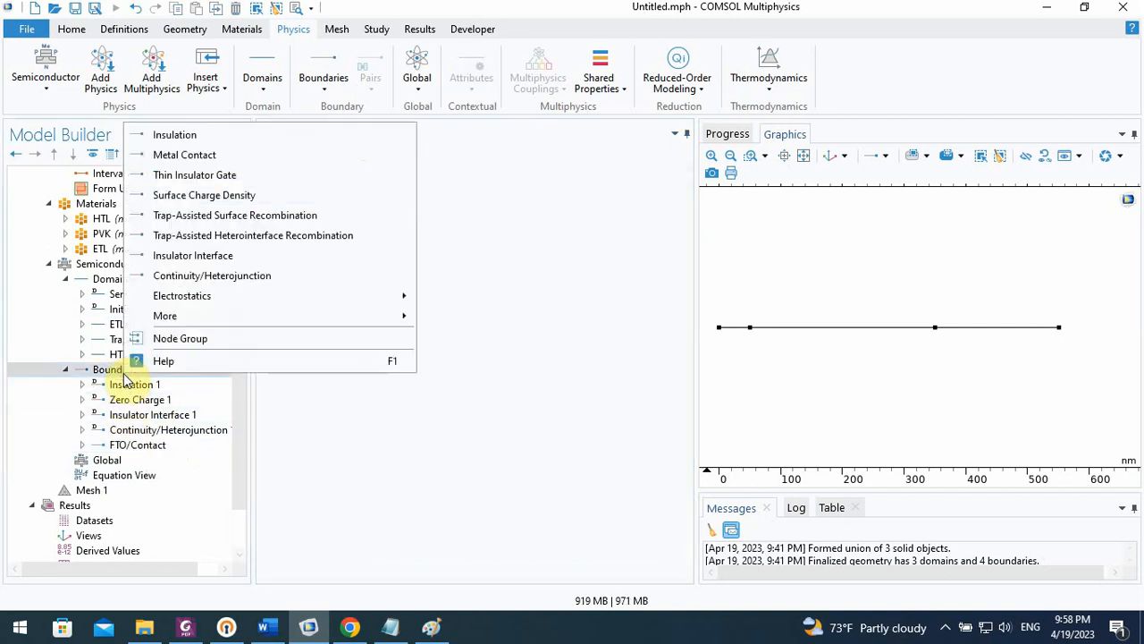
{"action": "left_click", "coordinate": [234, 156]}
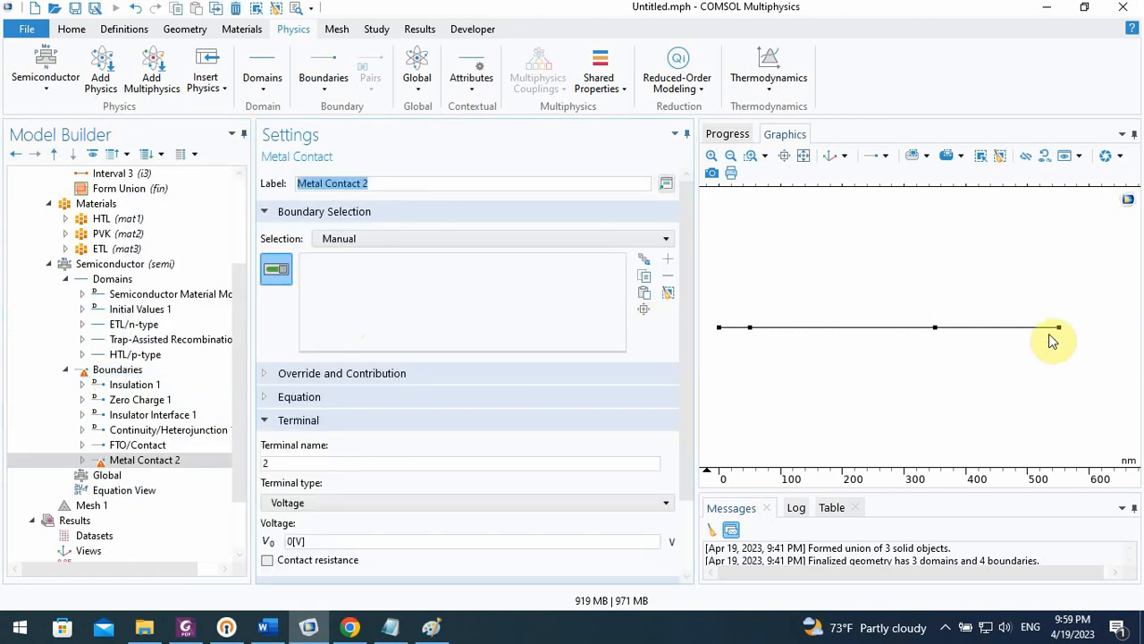
{"action": "left_click", "coordinate": [1059, 327]}
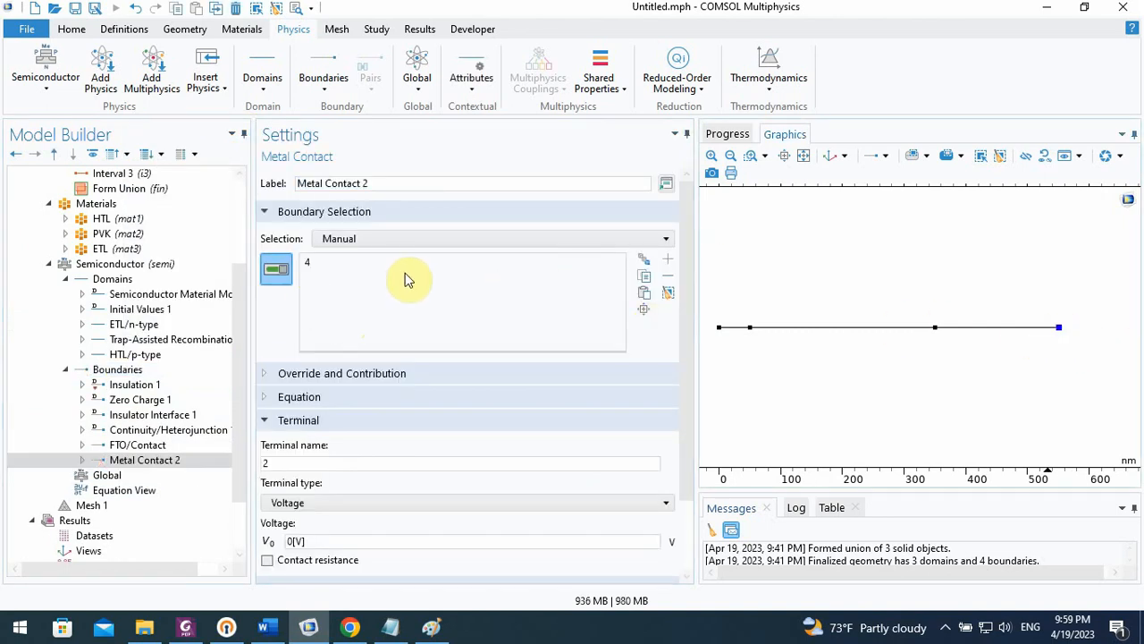
Label the second metal contact Au/Contact, and review its terminal and contact type settings
{"action": "left_click_drag", "start_coordinate": [375, 180], "coordinate": [284, 197]}
{"action": "type", "text": "A"}
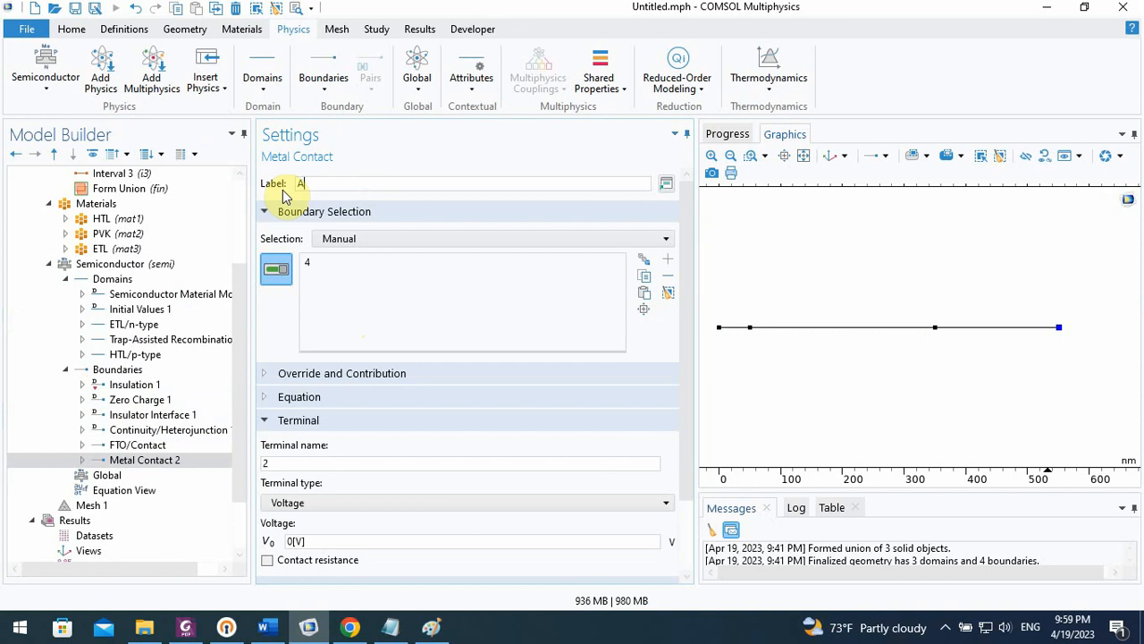
{"action": "type", "text": "u/Contact"}
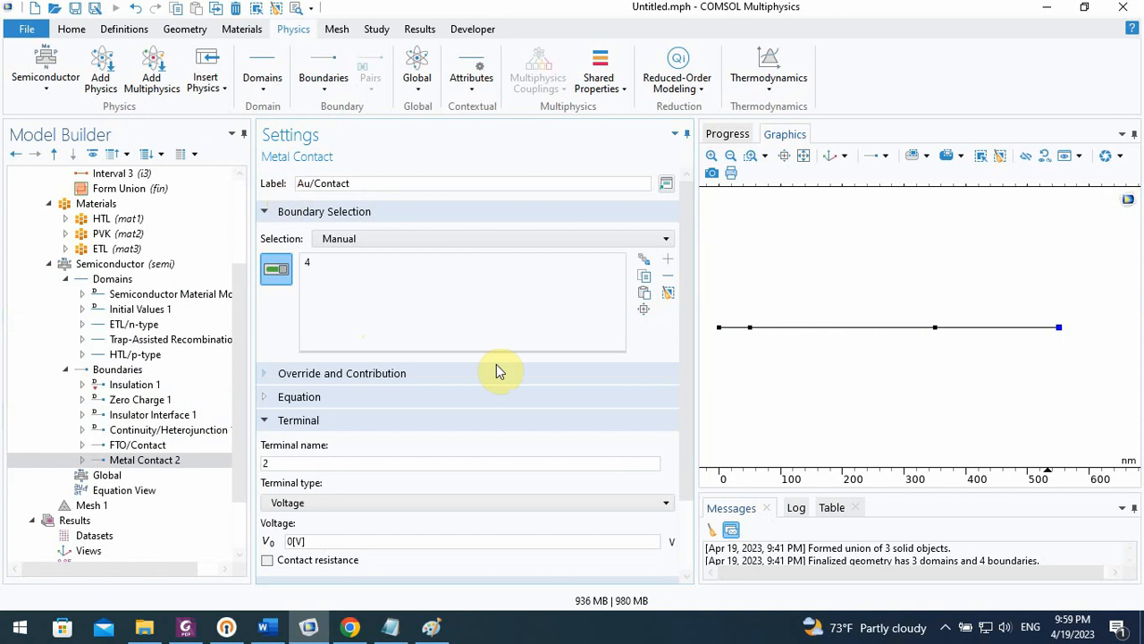
{"action": "left_click_drag", "start_coordinate": [684, 350], "coordinate": [680, 452]}
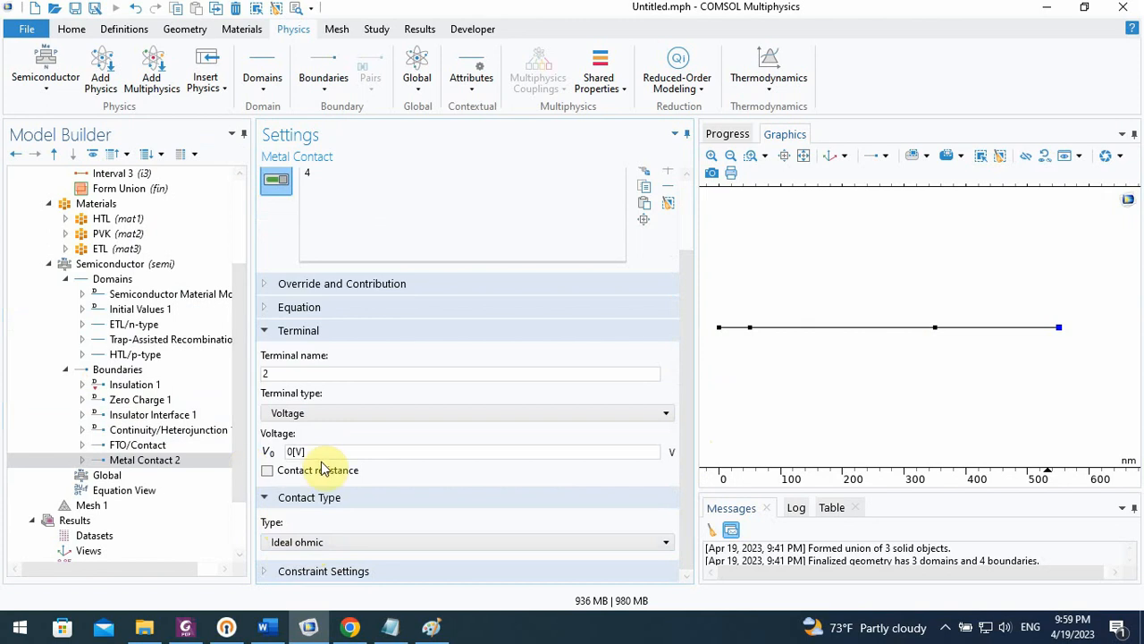
{"action": "left_click", "coordinate": [687, 199]}
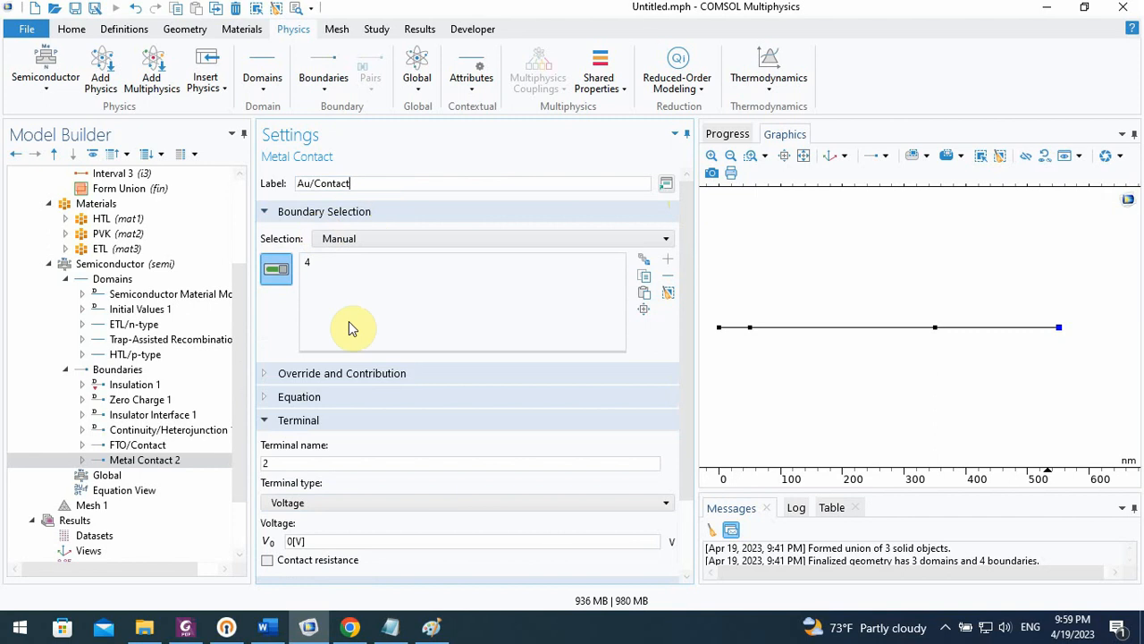
{"action": "left_click", "coordinate": [147, 445]}
{"action": "left_click", "coordinate": [148, 460]}
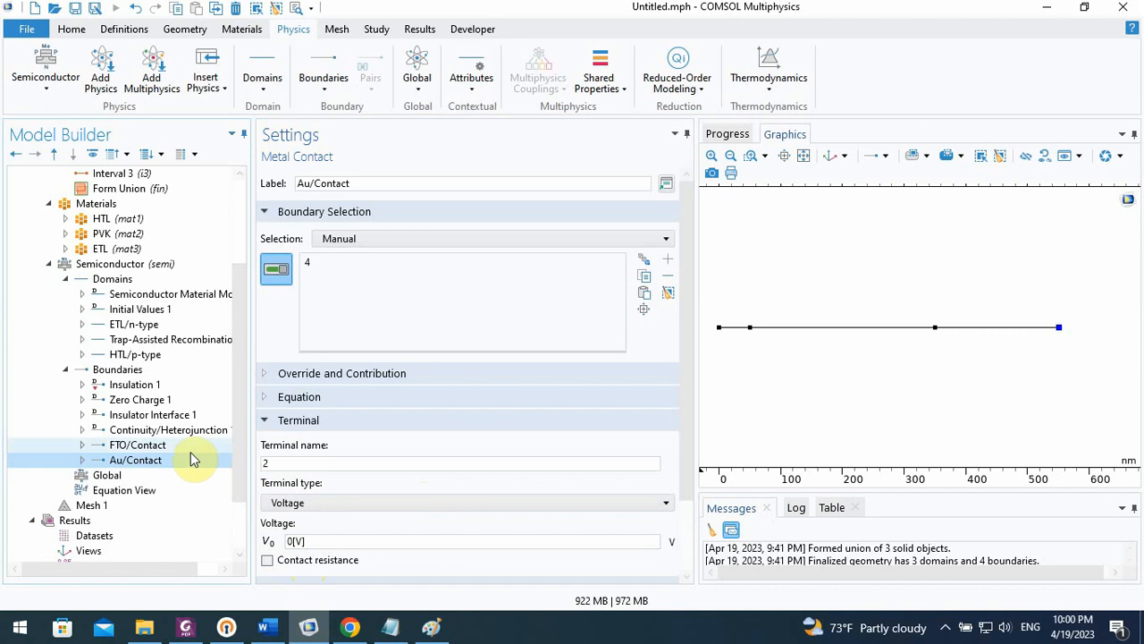
Set the terminal voltage of the FTO/Contact to the parameter V_app
{"action": "left_click", "coordinate": [177, 445]}
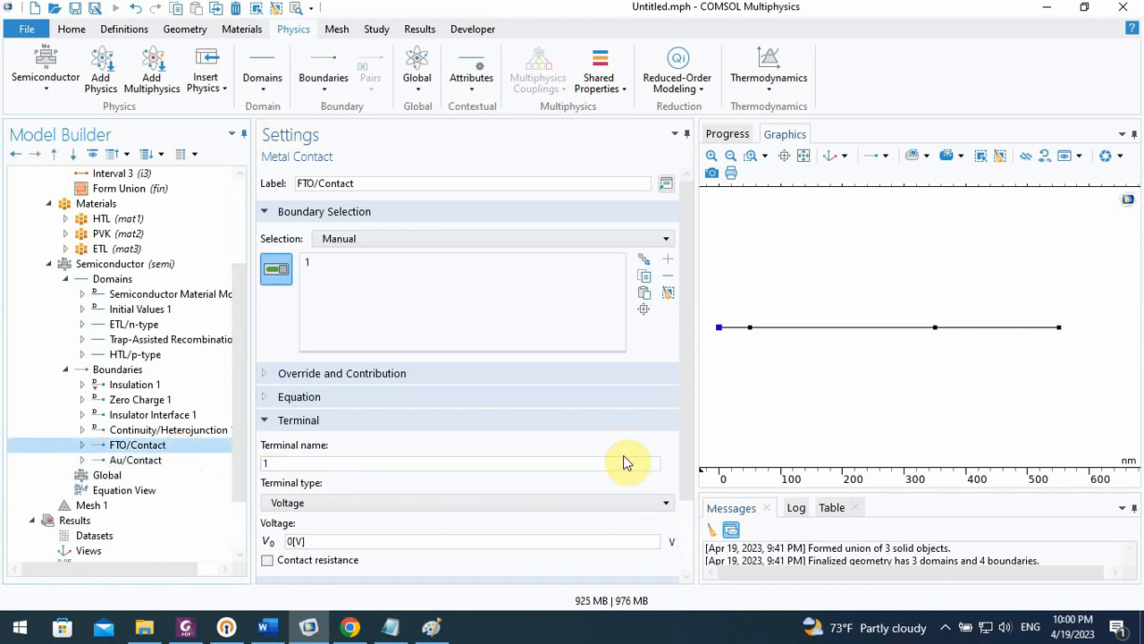
{"action": "scroll", "coordinate": [676, 455], "scroll_direction": "down", "scroll_amount": 2}
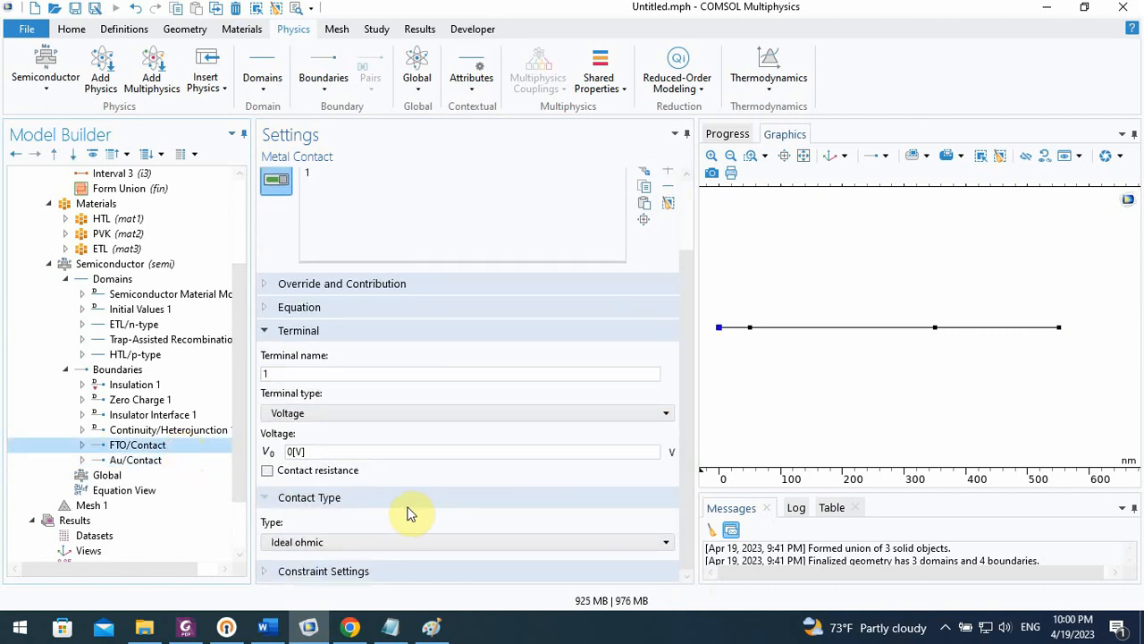
{"action": "left_click", "coordinate": [291, 452]}
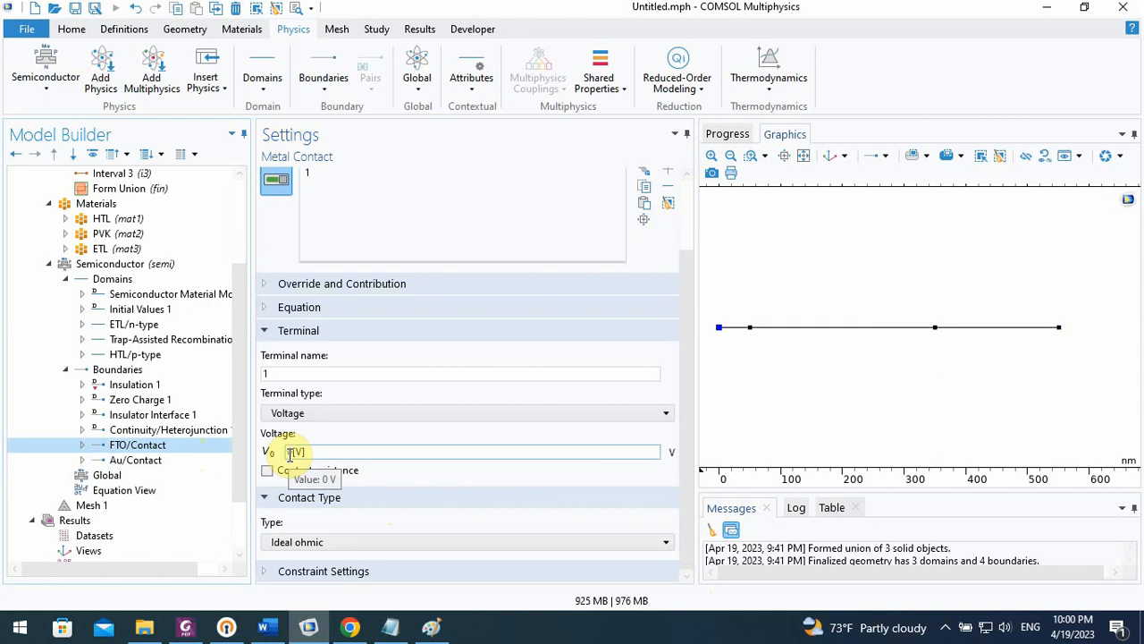
{"action": "left_click_drag", "start_coordinate": [320, 452], "coordinate": [280, 454]}
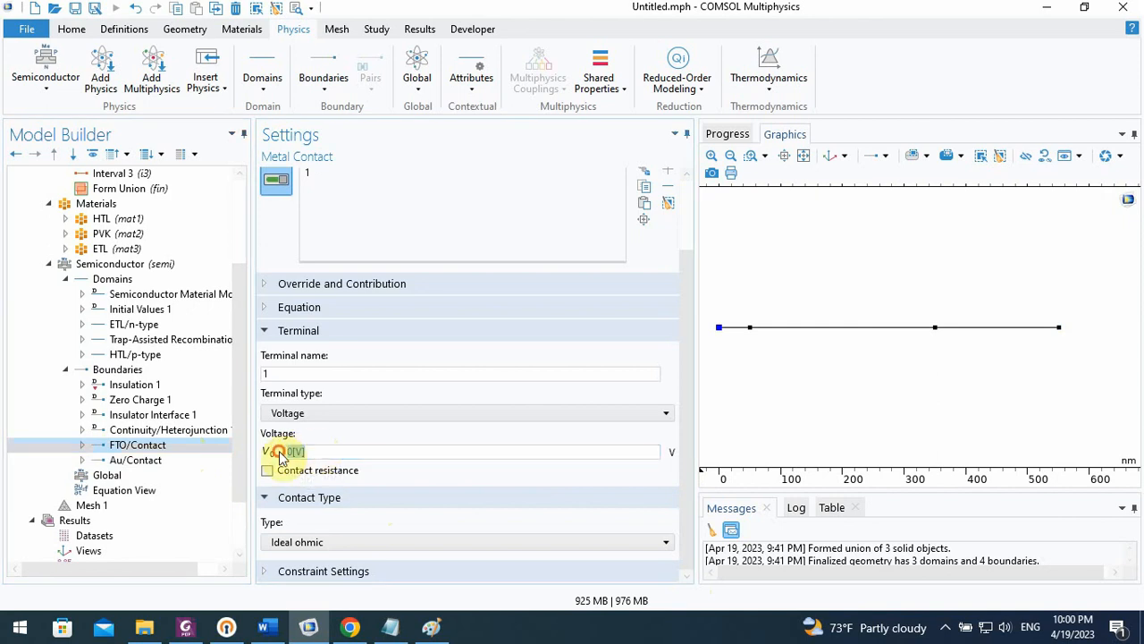
{"action": "type", "text": "V_app"}
{"action": "key", "text": "Return"}
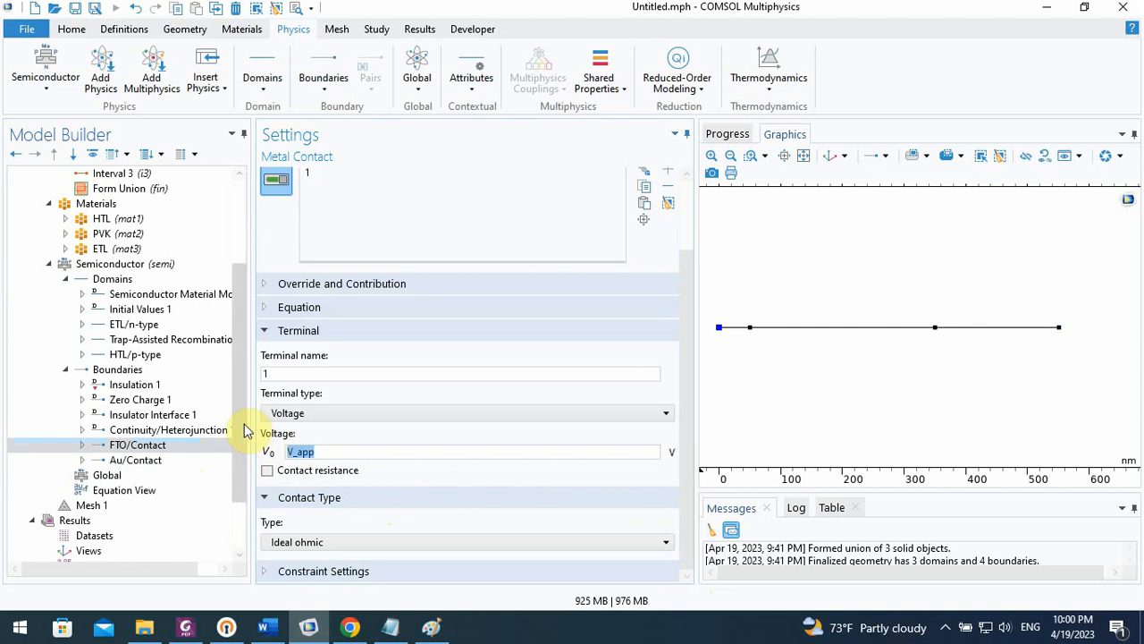
Define a global parameter V_app with the expression 0[V]
{"action": "scroll", "coordinate": [242, 426], "scroll_direction": "up", "scroll_amount": 3}
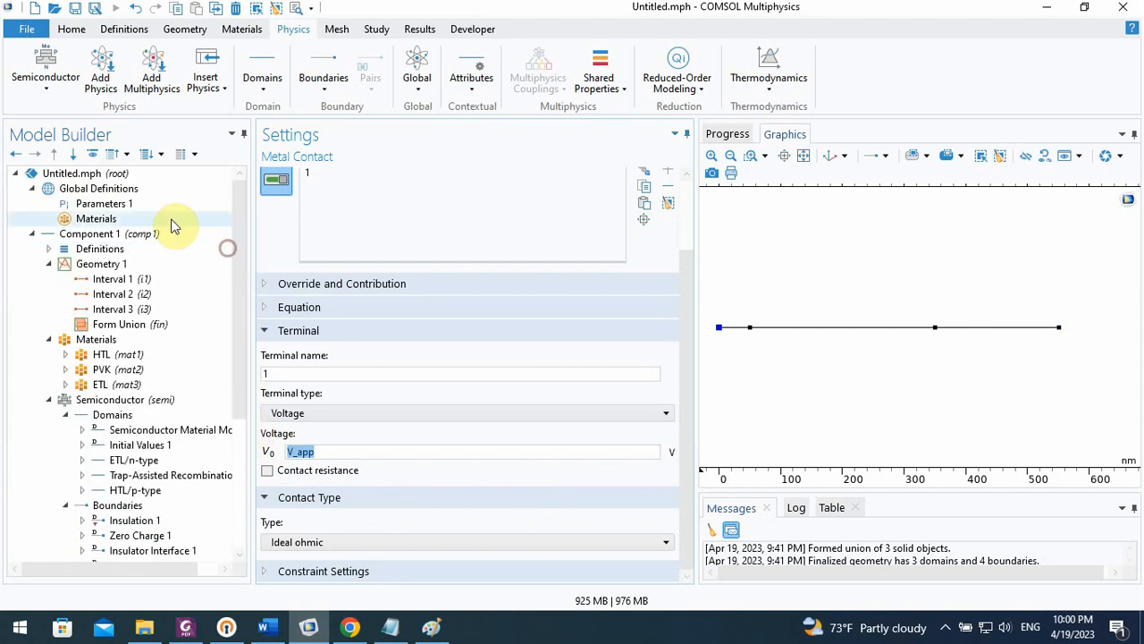
{"action": "left_click", "coordinate": [148, 204]}
{"action": "left_click", "coordinate": [301, 340]}
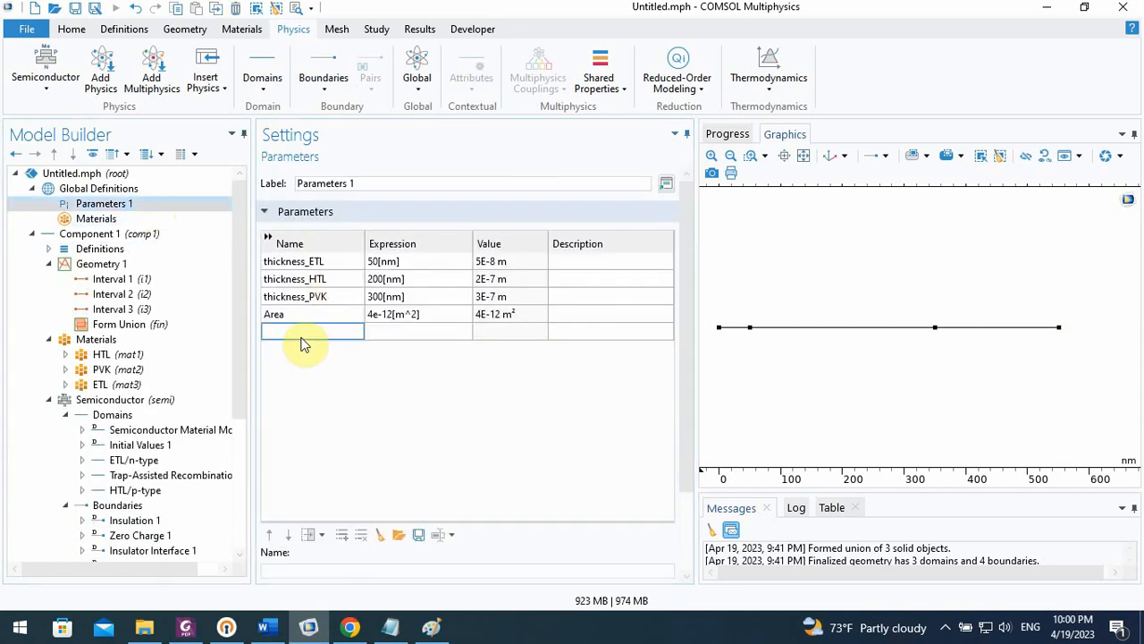
{"action": "type", "text": "V_app"}
{"action": "left_click", "coordinate": [415, 331]}
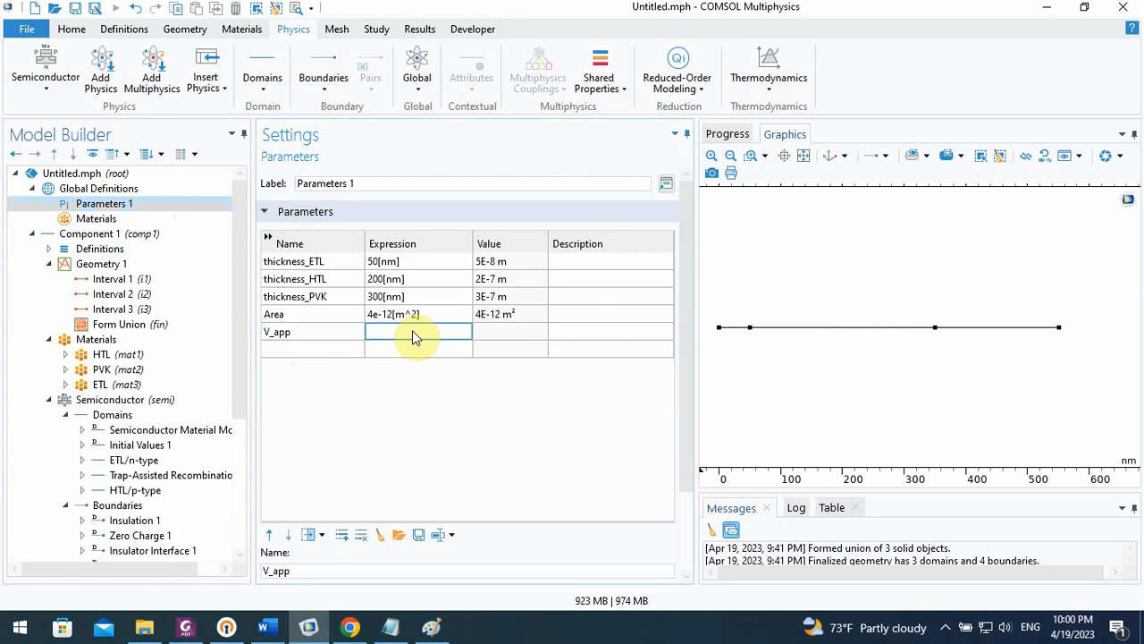
{"action": "type", "text": "0[]"}
{"action": "type", "text": "V"}
{"action": "left_click", "coordinate": [386, 393]}
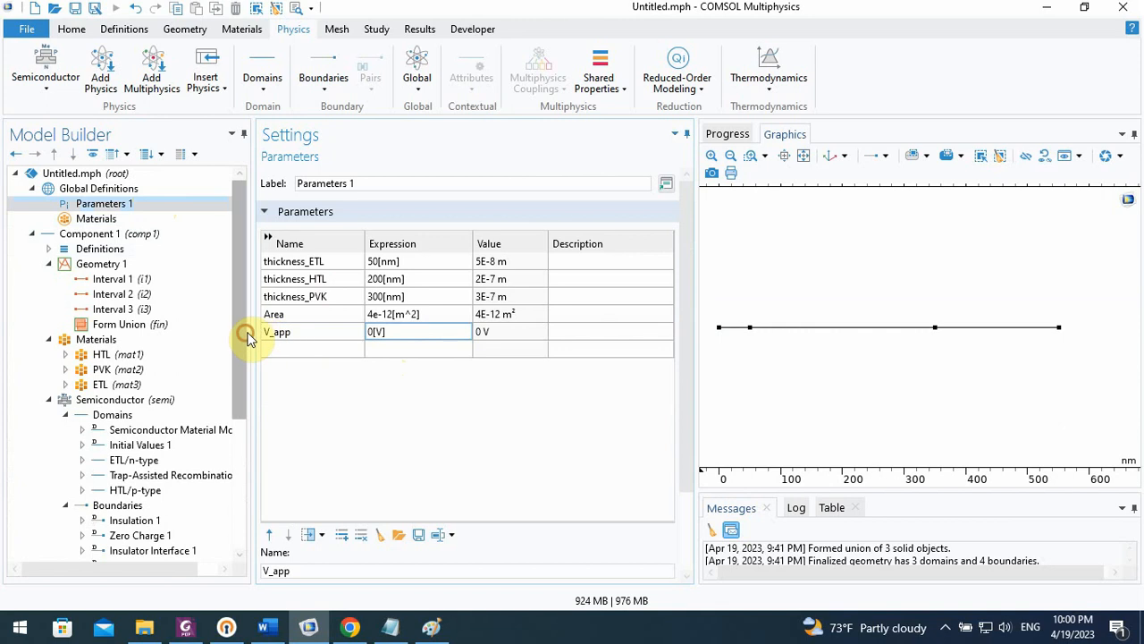
Add a Stationary study to the model
{"action": "left_click_drag", "start_coordinate": [242, 332], "coordinate": [254, 494]}
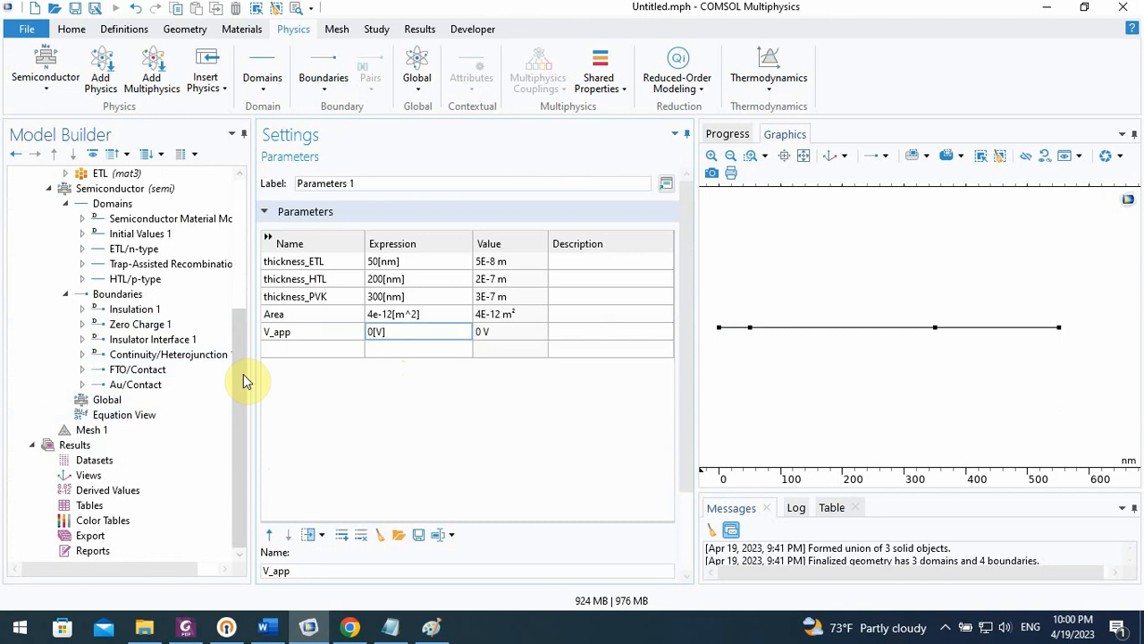
{"action": "left_click", "coordinate": [377, 32]}
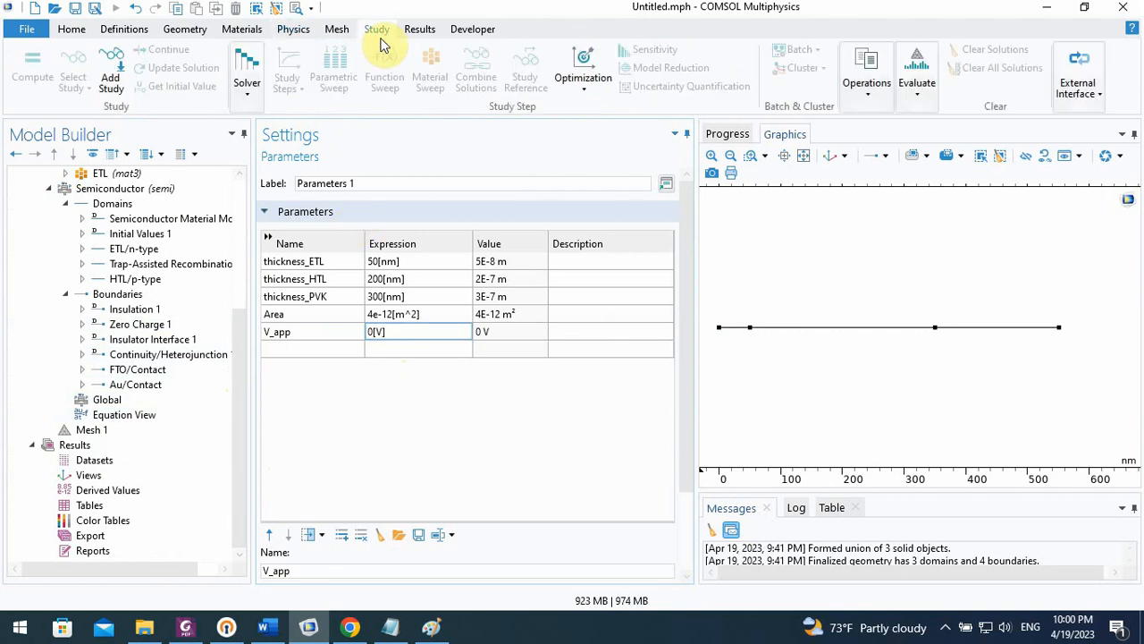
{"action": "left_click", "coordinate": [123, 75]}
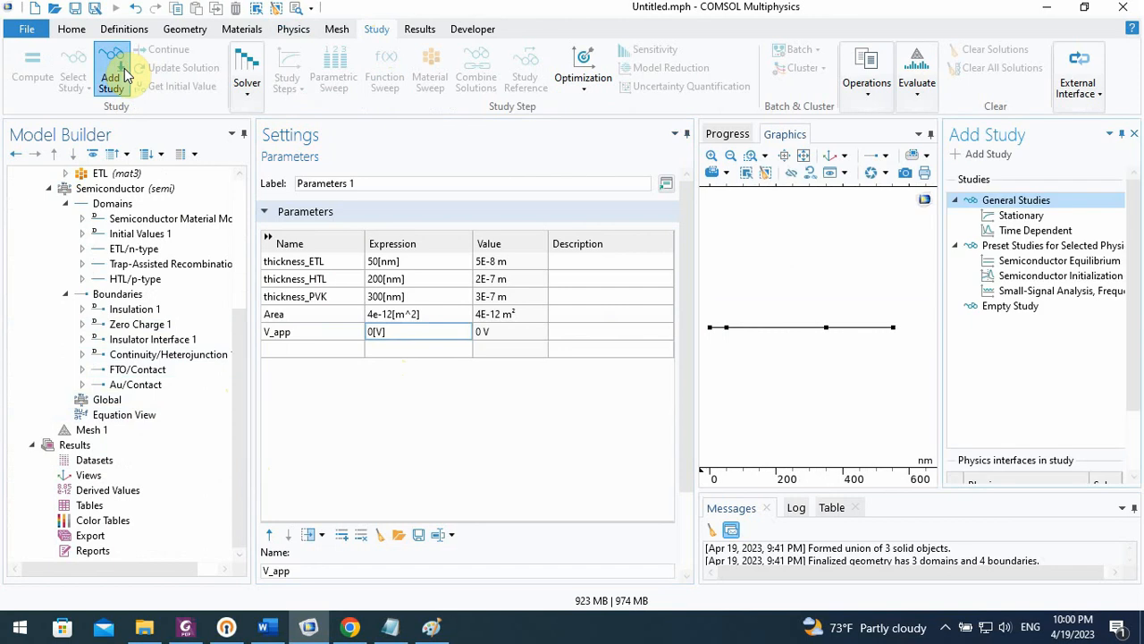
{"action": "left_click", "coordinate": [1016, 220]}
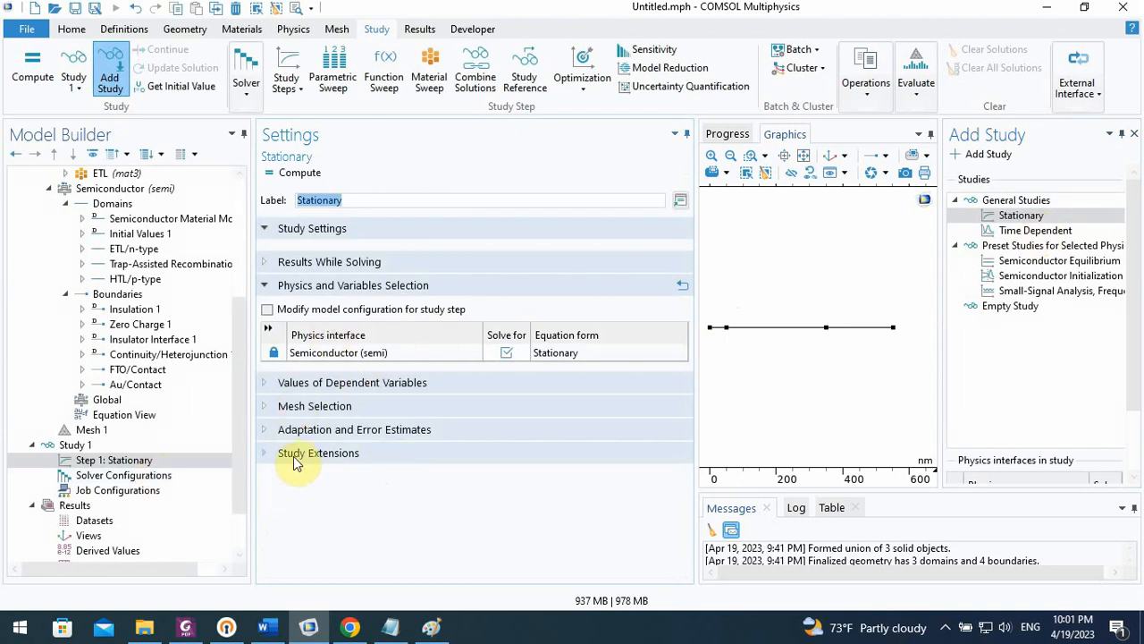
Enable an auxiliary sweep in the Stationary study step, and choose V_app as its sweep parameter
{"action": "left_click", "coordinate": [265, 454]}
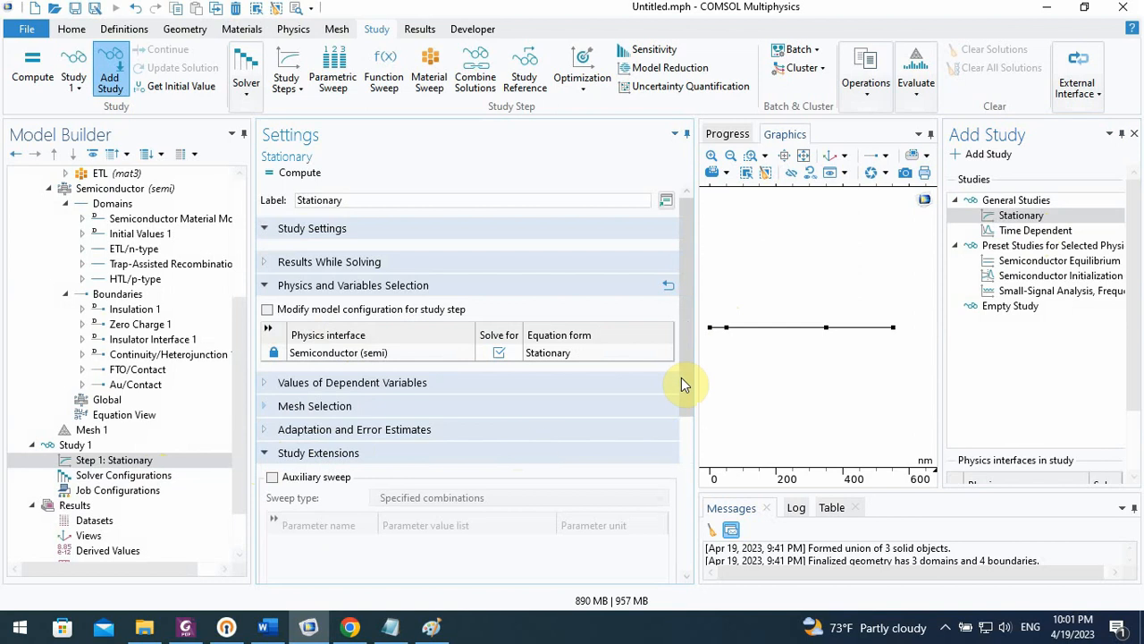
{"action": "scroll", "coordinate": [685, 383], "scroll_direction": "down", "scroll_amount": 5}
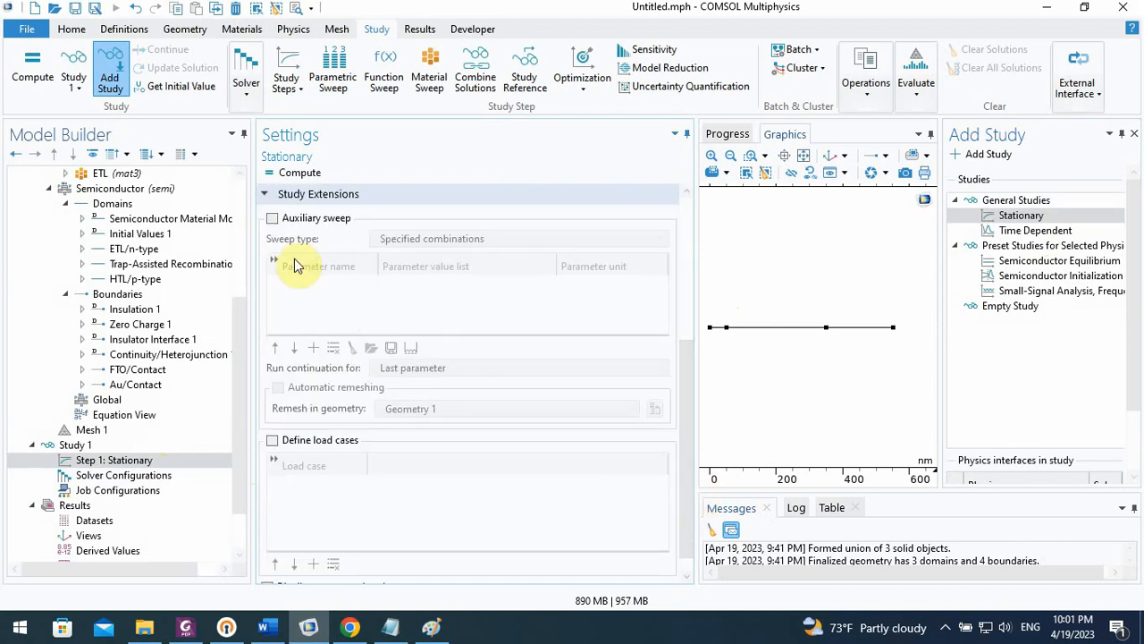
{"action": "left_click", "coordinate": [272, 218]}
{"action": "left_click", "coordinate": [313, 346]}
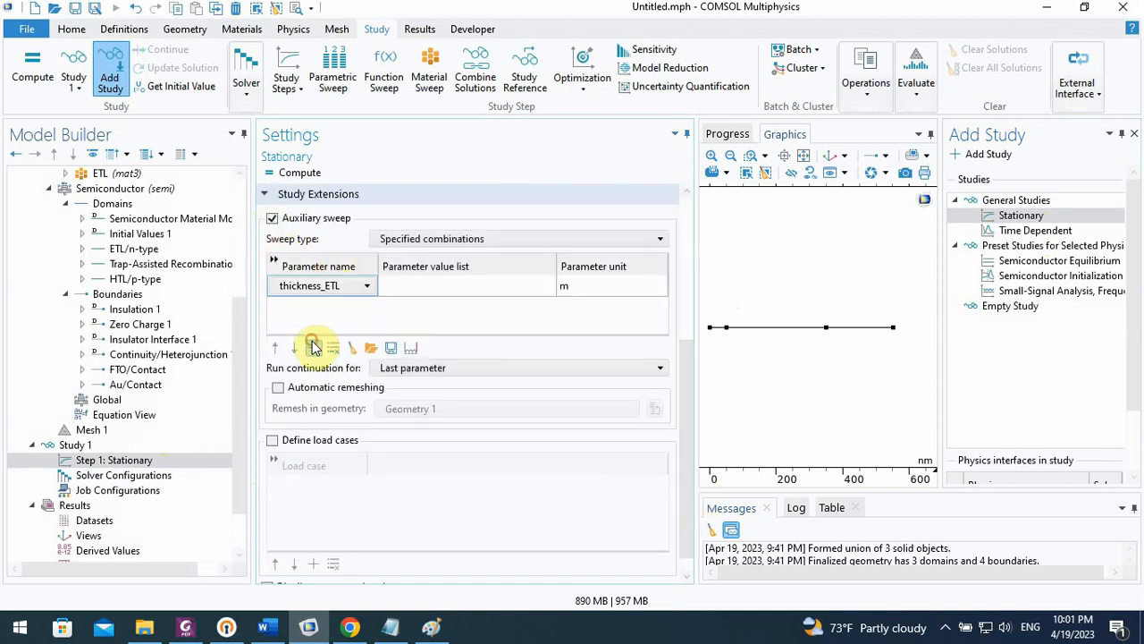
{"action": "left_click", "coordinate": [322, 284]}
{"action": "left_click", "coordinate": [330, 286]}
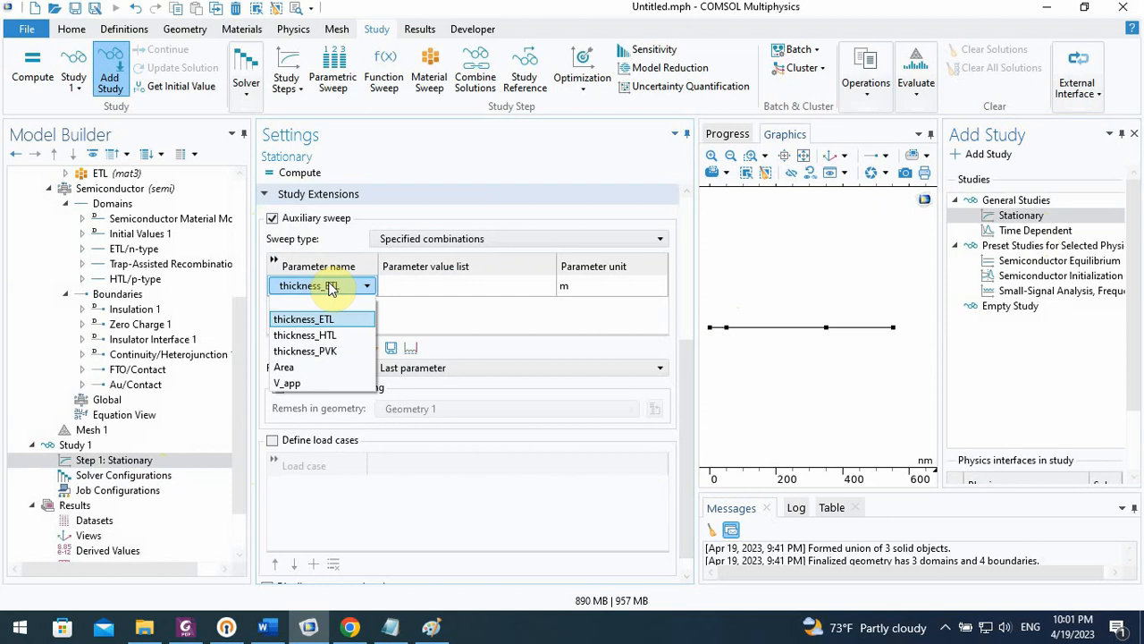
{"action": "left_click", "coordinate": [287, 382]}
Set the V_app sweep's parameter value list to range(0,0.01,1.2)
{"action": "left_click", "coordinate": [433, 295]}
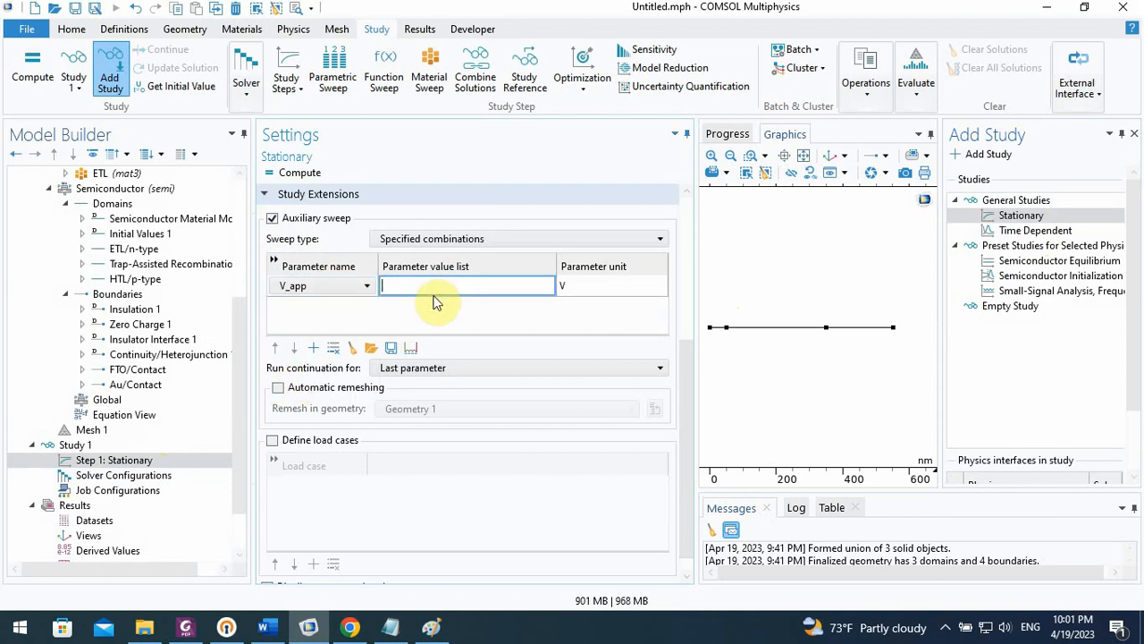
{"action": "type", "text": "r"}
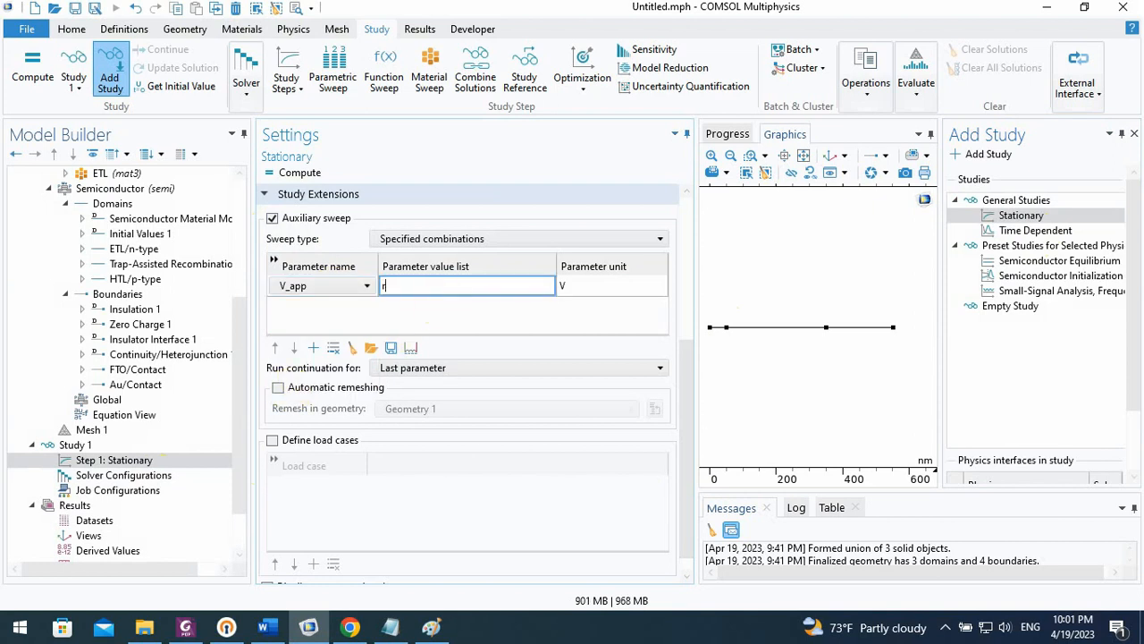
{"action": "type", "text": "ange"}
{"action": "type", "text": "()"}
{"action": "type", "text": "0"}
{"action": "type", "text": ",0.0"}
{"action": "type", "text": "1"}
{"action": "type", "text": ","}
{"action": "type", "text": "1.2"}
{"action": "scroll", "coordinate": [684, 234], "scroll_direction": "up", "scroll_amount": 5}
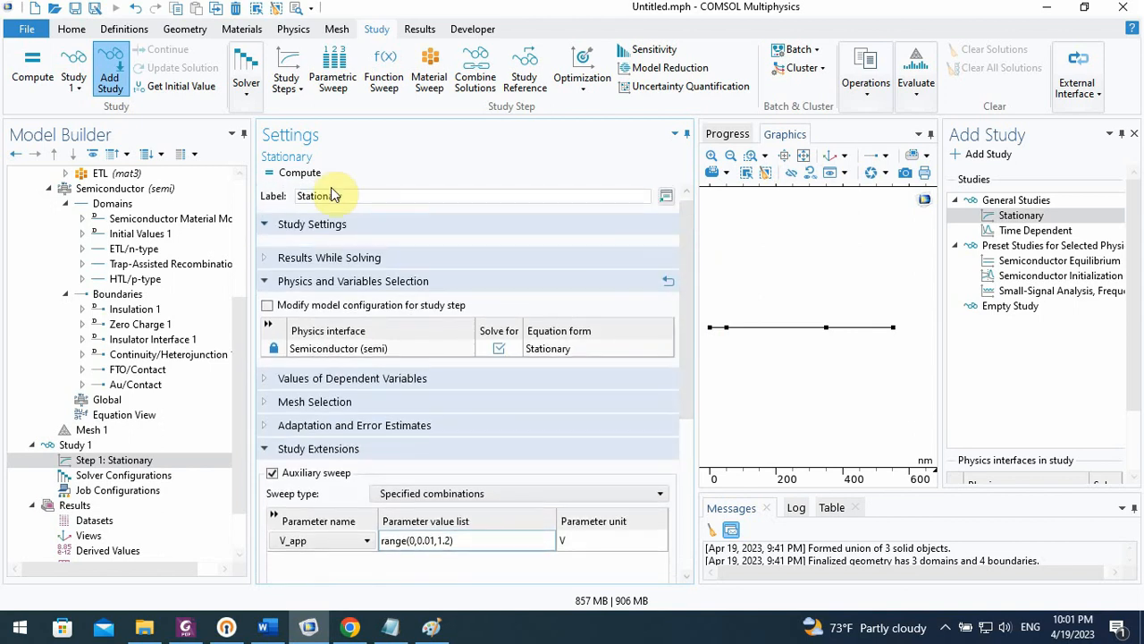
Add a User-Defined Generation feature to the Semiconductor physics domains
{"action": "left_click", "coordinate": [123, 431]}
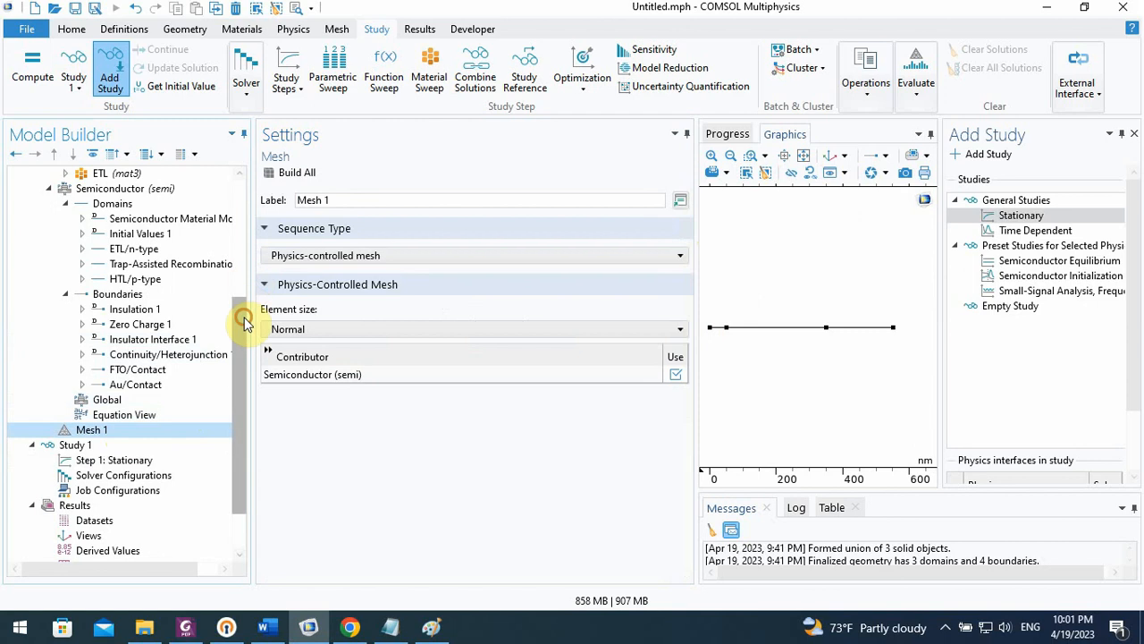
{"action": "scroll", "coordinate": [245, 309], "scroll_direction": "up", "scroll_amount": 1}
{"action": "left_click", "coordinate": [122, 253]}
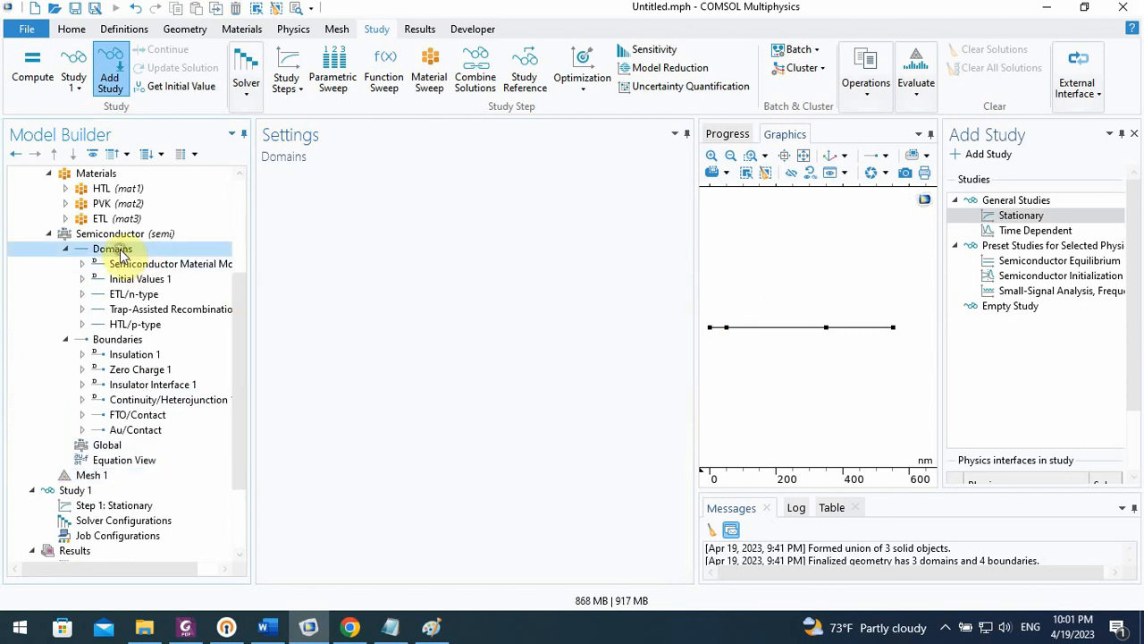
{"action": "right_click", "coordinate": [123, 255]}
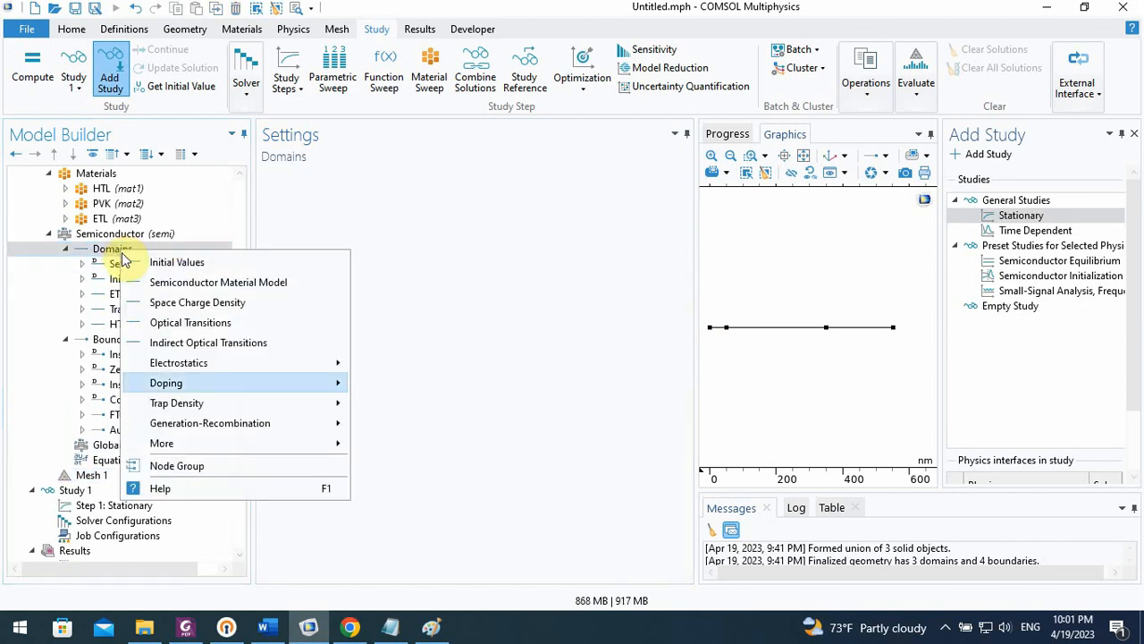
{"action": "mouse_move", "coordinate": [279, 410]}
{"action": "mouse_move", "coordinate": [277, 433]}
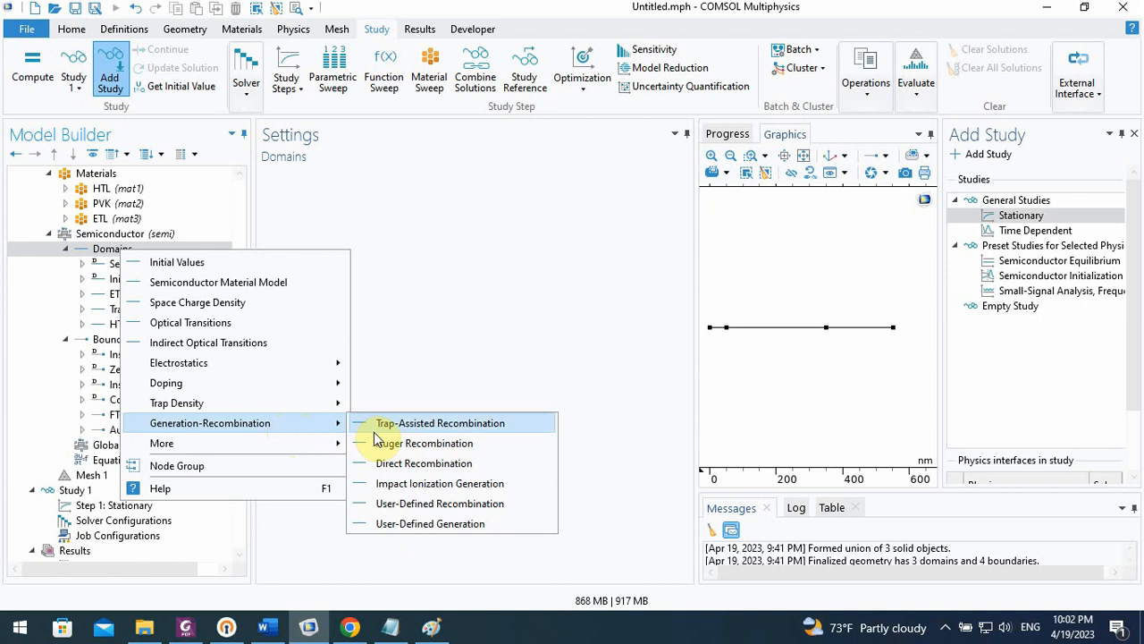
{"action": "left_click", "coordinate": [416, 526]}
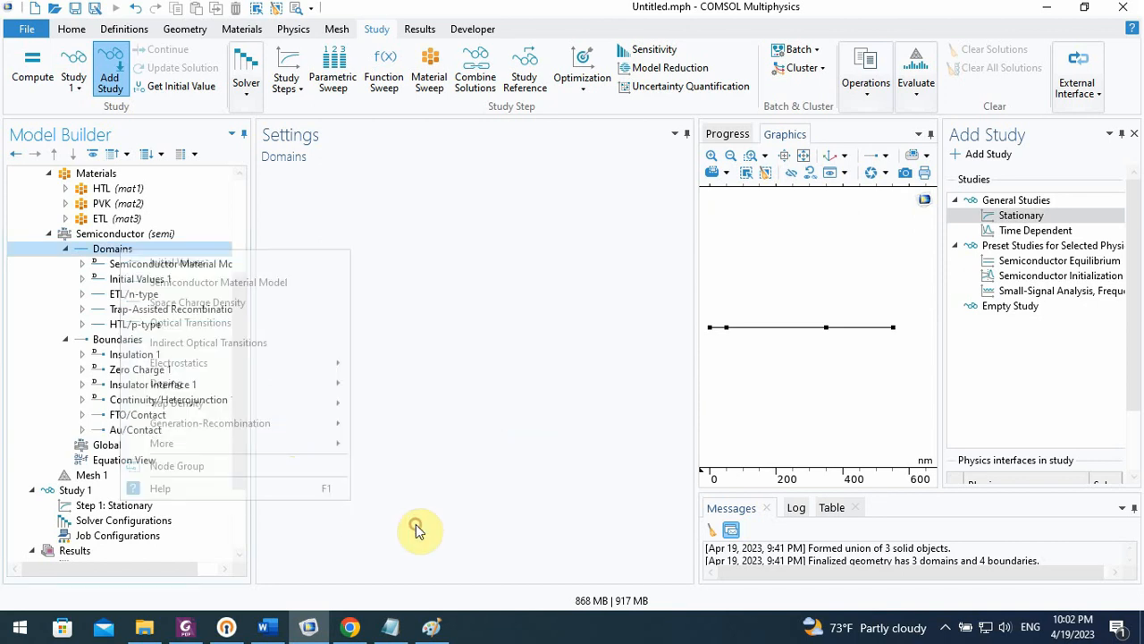
Assign domains 1, 2 and 3 to the User-Defined Generation feature, closing the Add Study window
{"action": "left_click", "coordinate": [784, 333]}
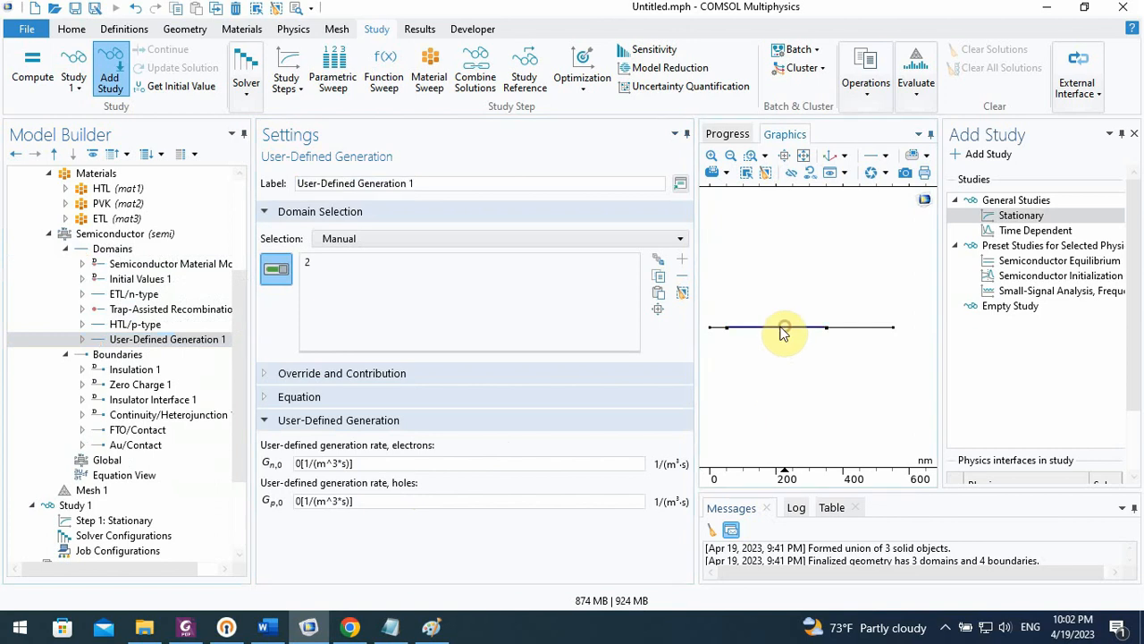
{"action": "left_click", "coordinate": [1133, 134]}
{"action": "left_click", "coordinate": [744, 330]}
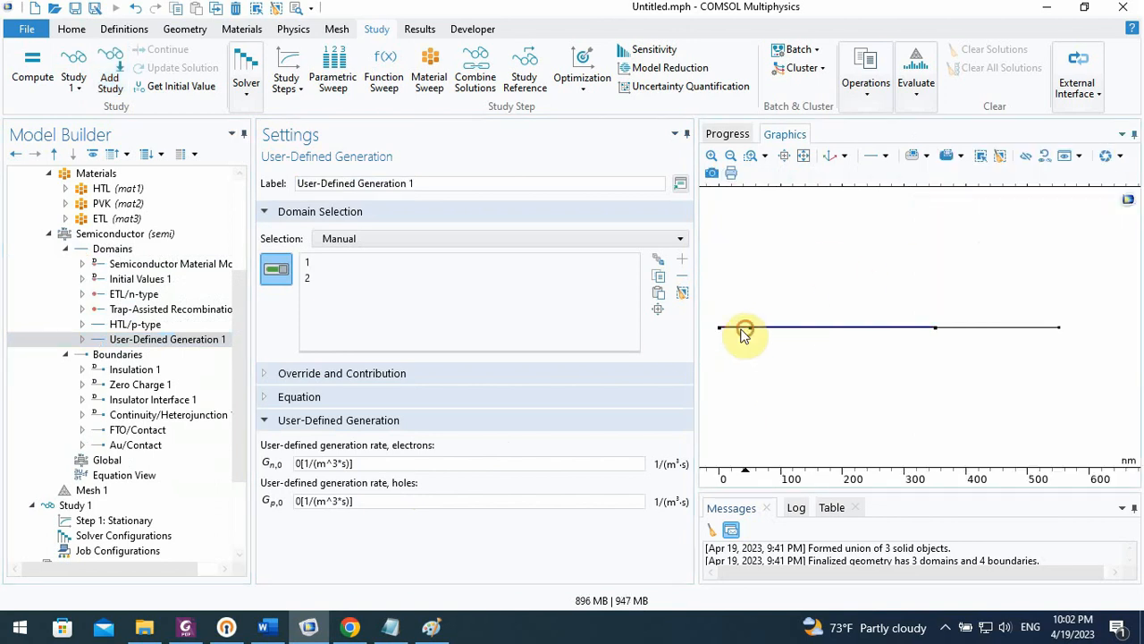
{"action": "left_click", "coordinate": [958, 328]}
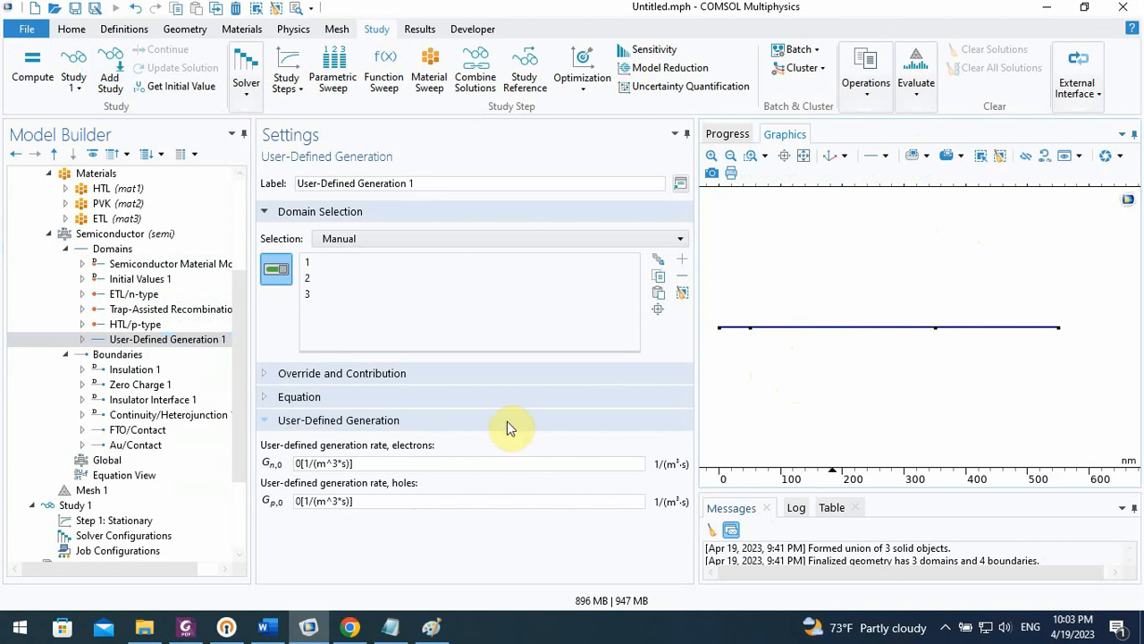
Set the user-defined generation rates of both electrons and holes to 2.2e21[1/(m^3*s)]
{"action": "left_click", "coordinate": [302, 463]}
{"action": "left_click_drag", "start_coordinate": [302, 463], "coordinate": [295, 466]}
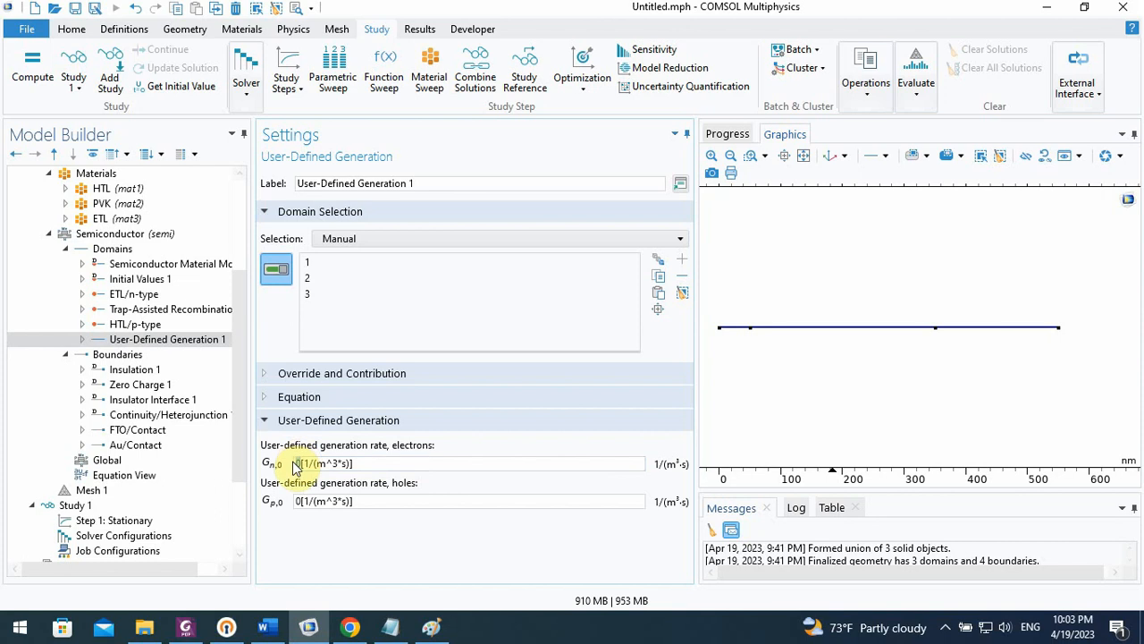
{"action": "type", "text": "3.2"}
{"action": "type", "text": "e"}
{"action": "type", "text": "2"}
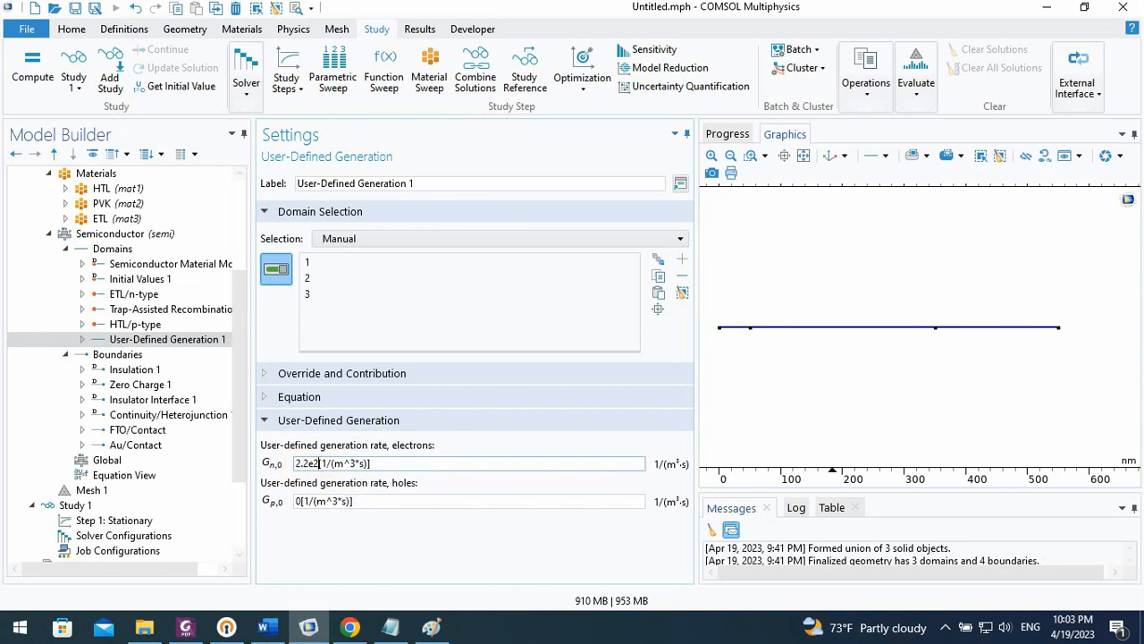
{"action": "type", "text": "1"}
{"action": "left_click", "coordinate": [304, 500]}
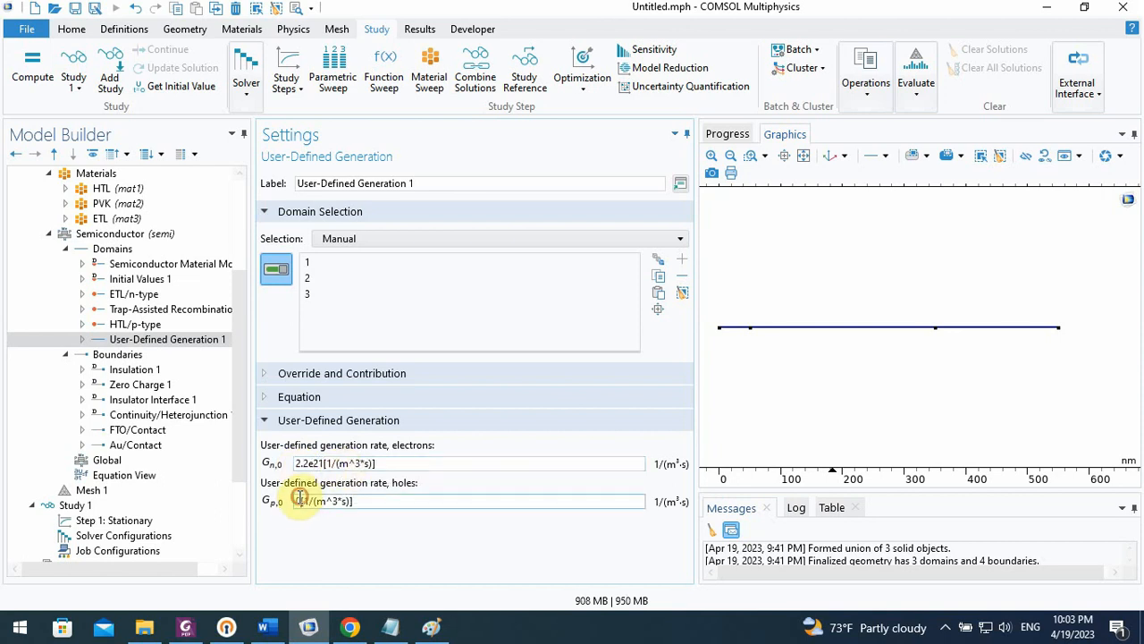
{"action": "type", "text": "2.2e"}
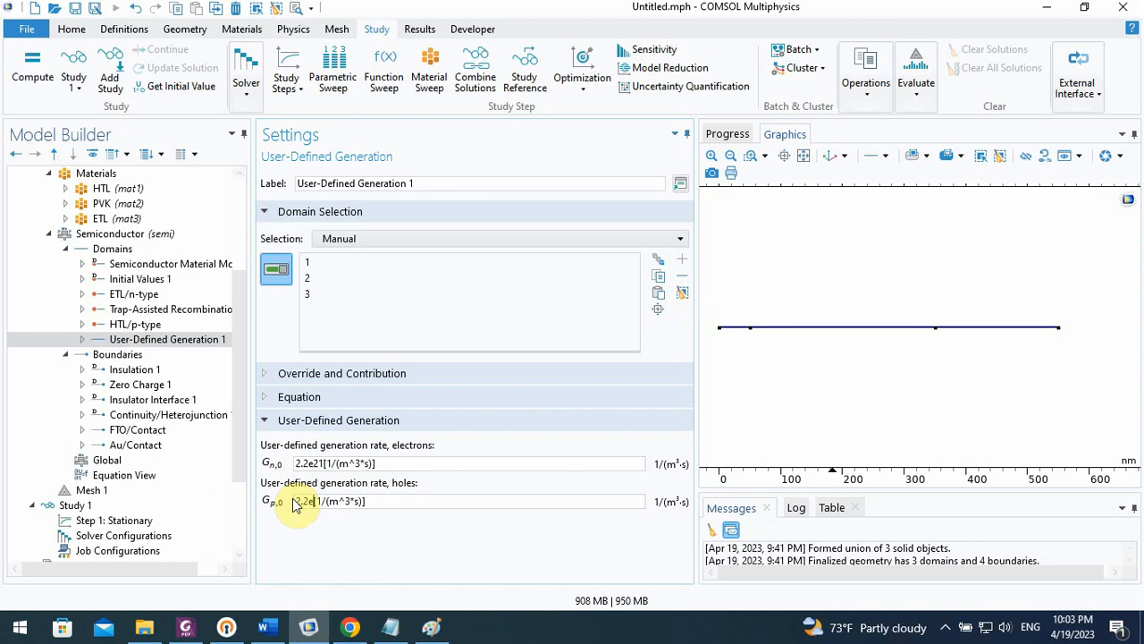
{"action": "type", "text": "21"}
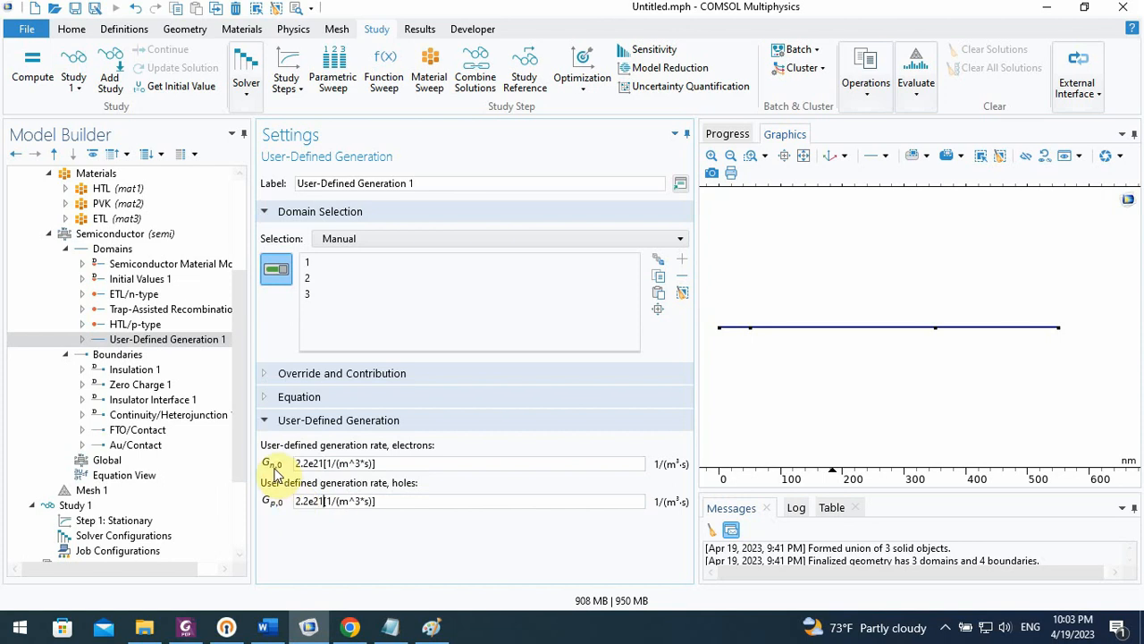
Build the physics-controlled mesh Mesh 1 with the Normal element size
{"action": "scroll", "coordinate": [239, 447], "scroll_direction": "down", "scroll_amount": 3}
{"action": "scroll", "coordinate": [239, 465], "scroll_direction": "down", "scroll_amount": 1}
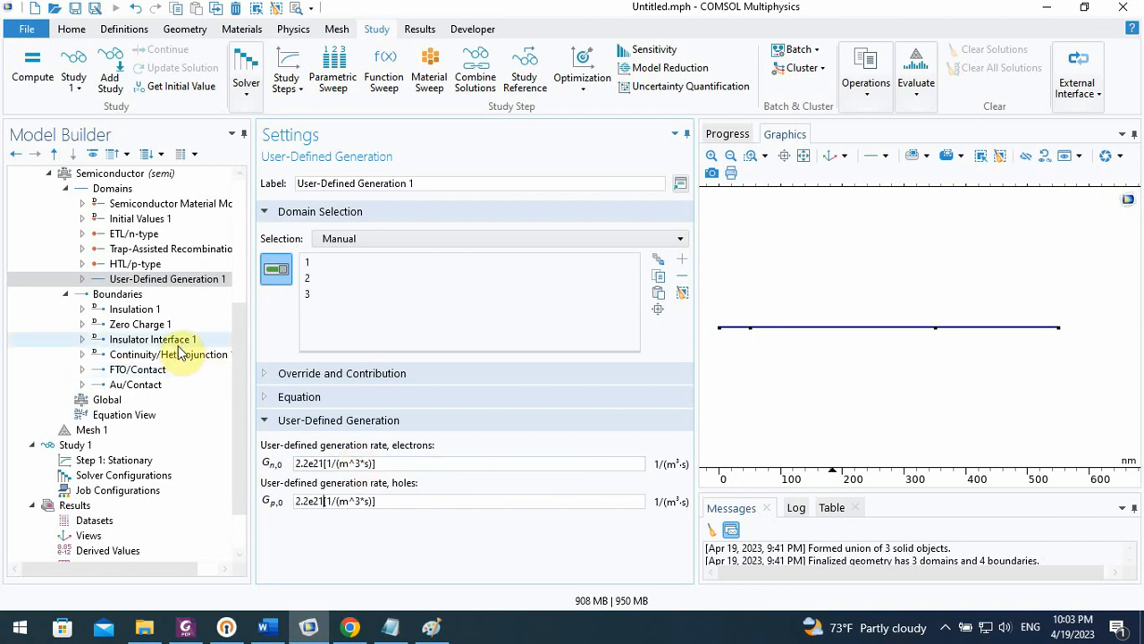
{"action": "left_click_drag", "start_coordinate": [243, 384], "coordinate": [242, 409]}
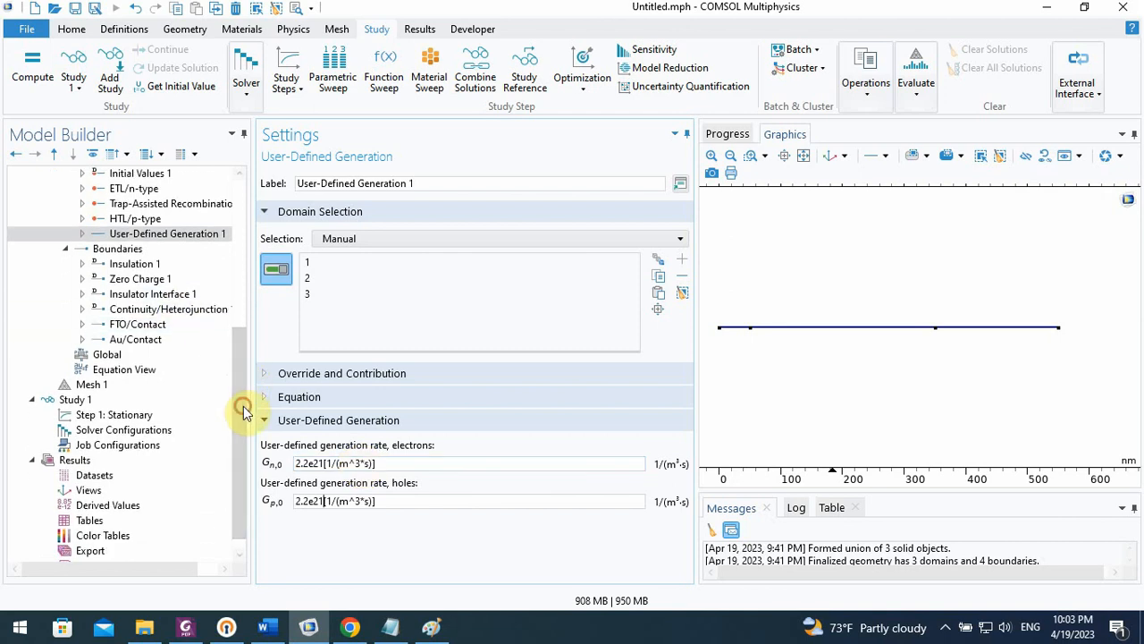
{"action": "left_click", "coordinate": [100, 385]}
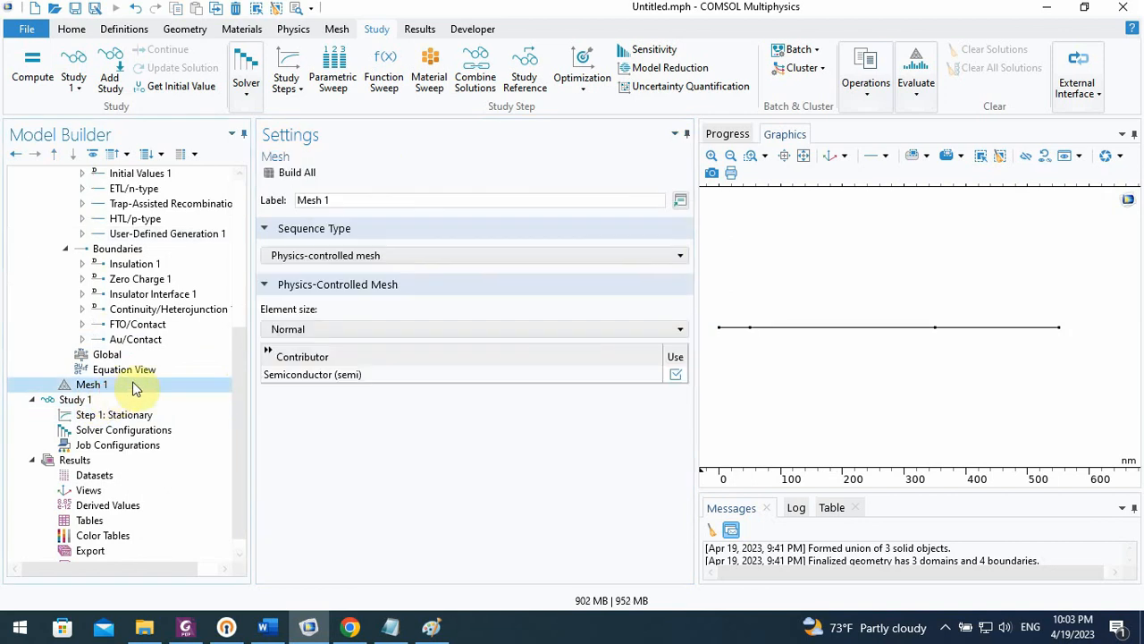
{"action": "left_click", "coordinate": [288, 179]}
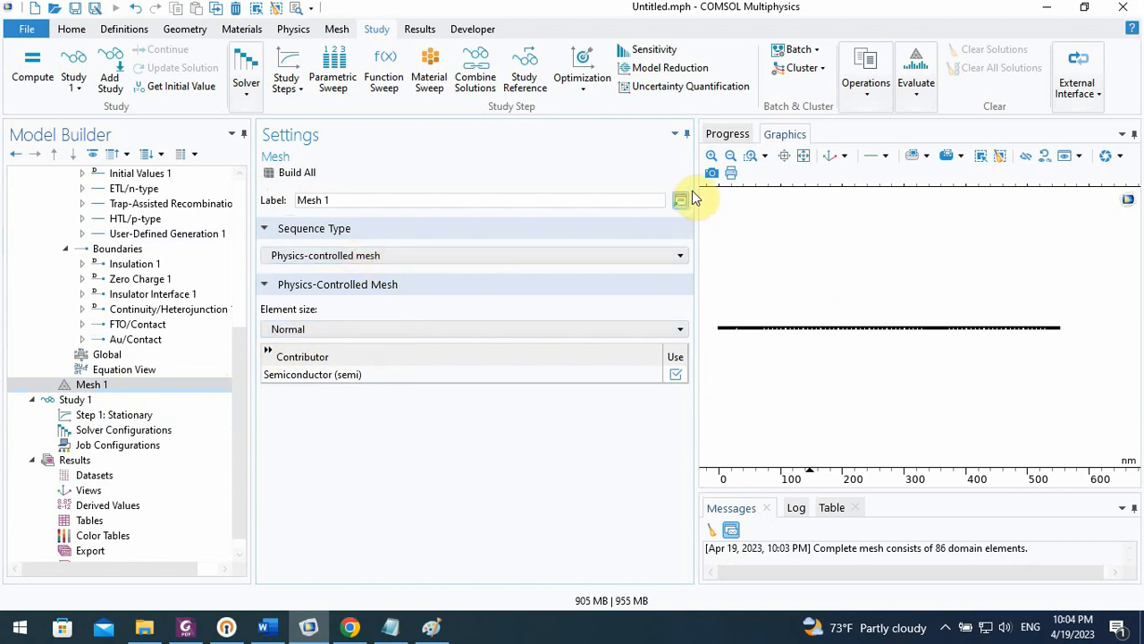
Examine the spacing of the mesh elements up close in the perovskite layer around 150 nm
{"action": "left_click", "coordinate": [751, 156]}
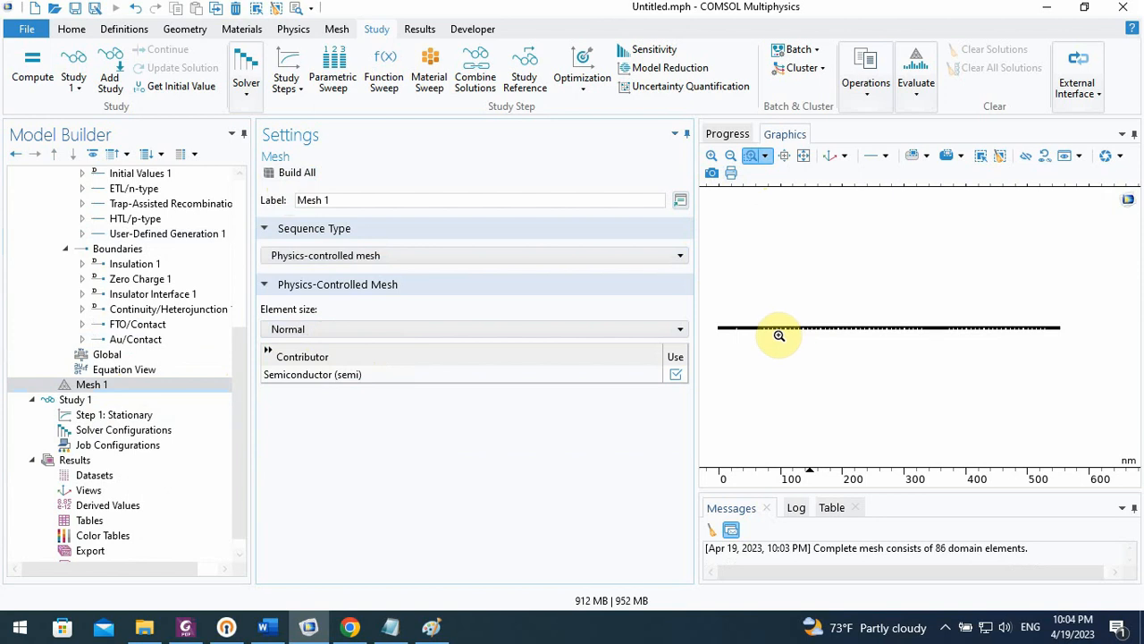
{"action": "left_click_drag", "start_coordinate": [767, 308], "coordinate": [902, 385]}
{"action": "left_click_drag", "start_coordinate": [742, 304], "coordinate": [967, 381]}
{"action": "left_click_drag", "start_coordinate": [763, 283], "coordinate": [981, 382]}
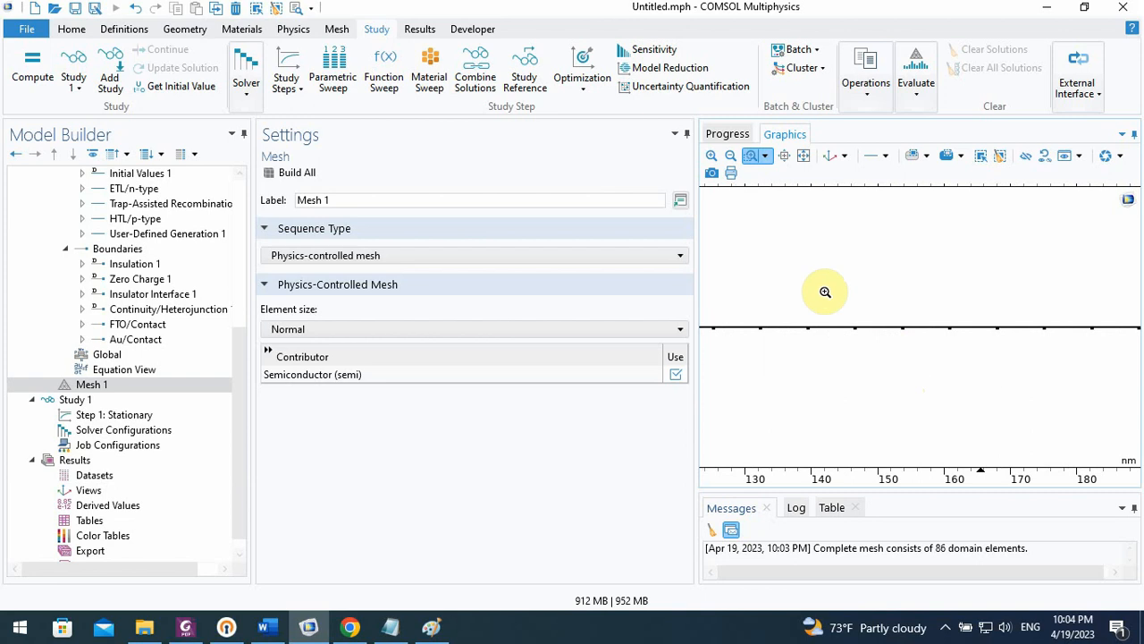
{"action": "left_click_drag", "start_coordinate": [793, 287], "coordinate": [1064, 381]}
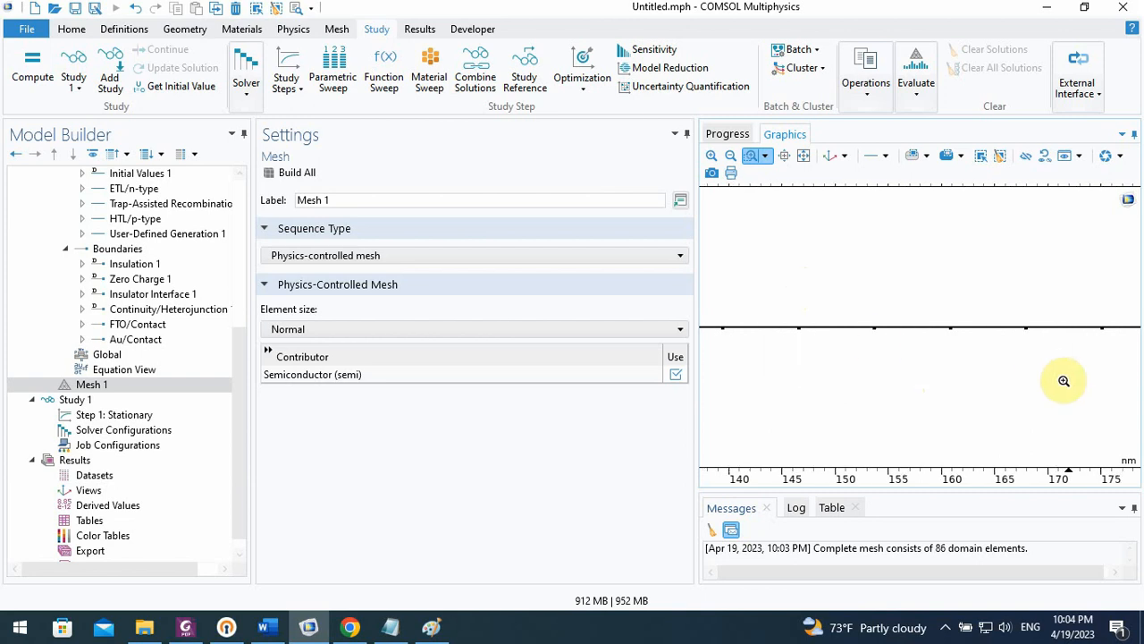
{"action": "left_click_drag", "start_coordinate": [751, 300], "coordinate": [1049, 366]}
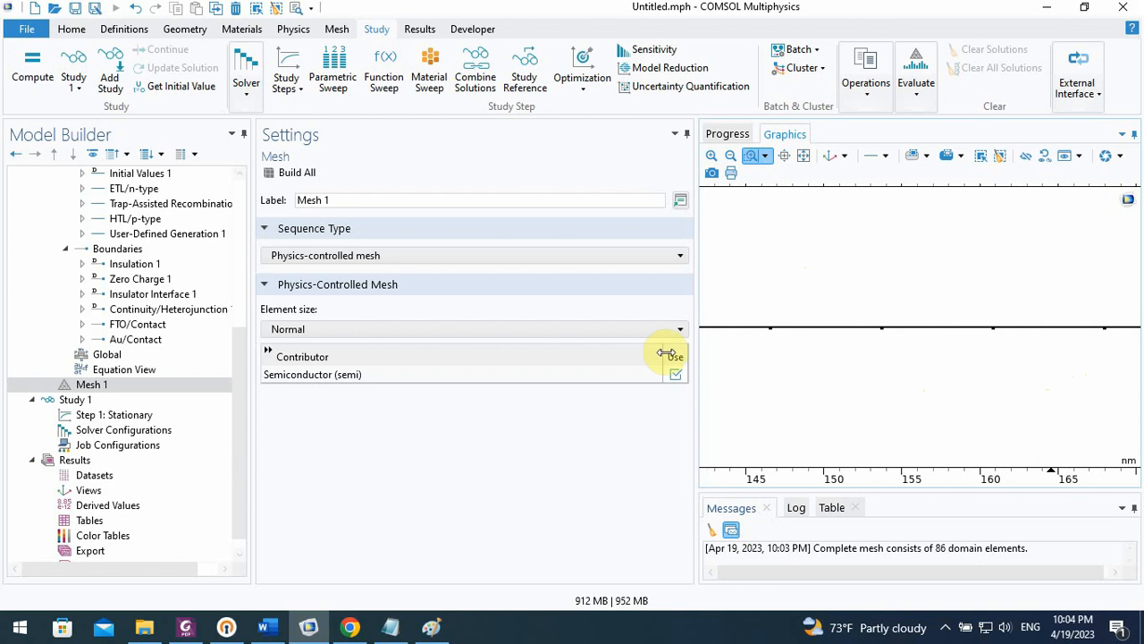
{"action": "left_click_drag", "start_coordinate": [763, 359], "coordinate": [1034, 276]}
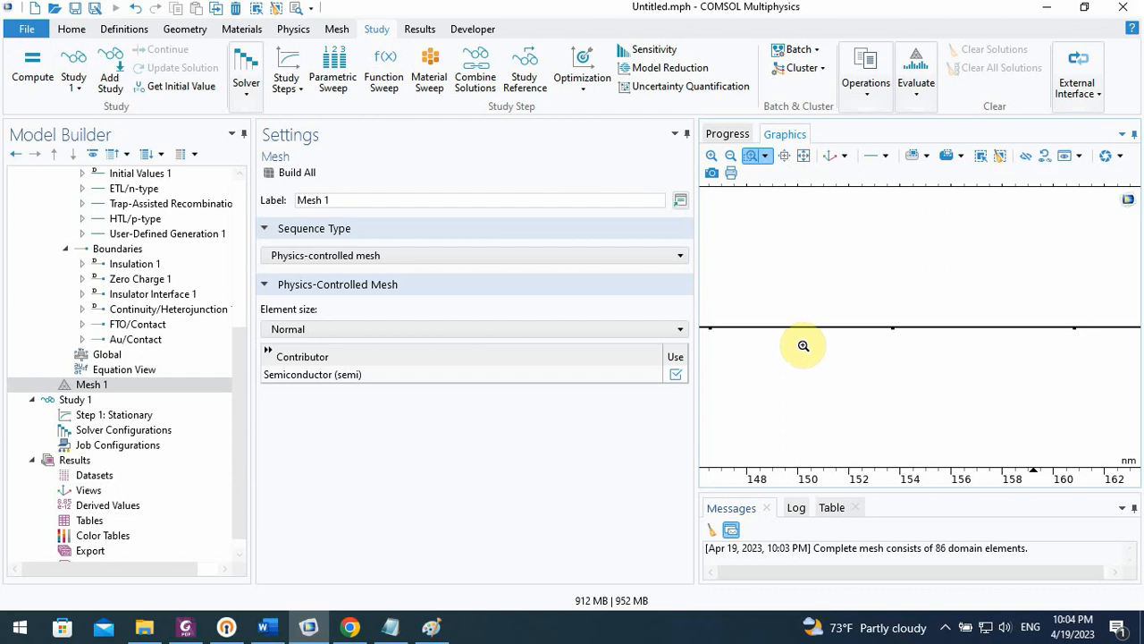
Rebuild Mesh 1 with the Finer element size and inspect its element spacing around 150 nm
{"action": "left_click", "coordinate": [550, 332]}
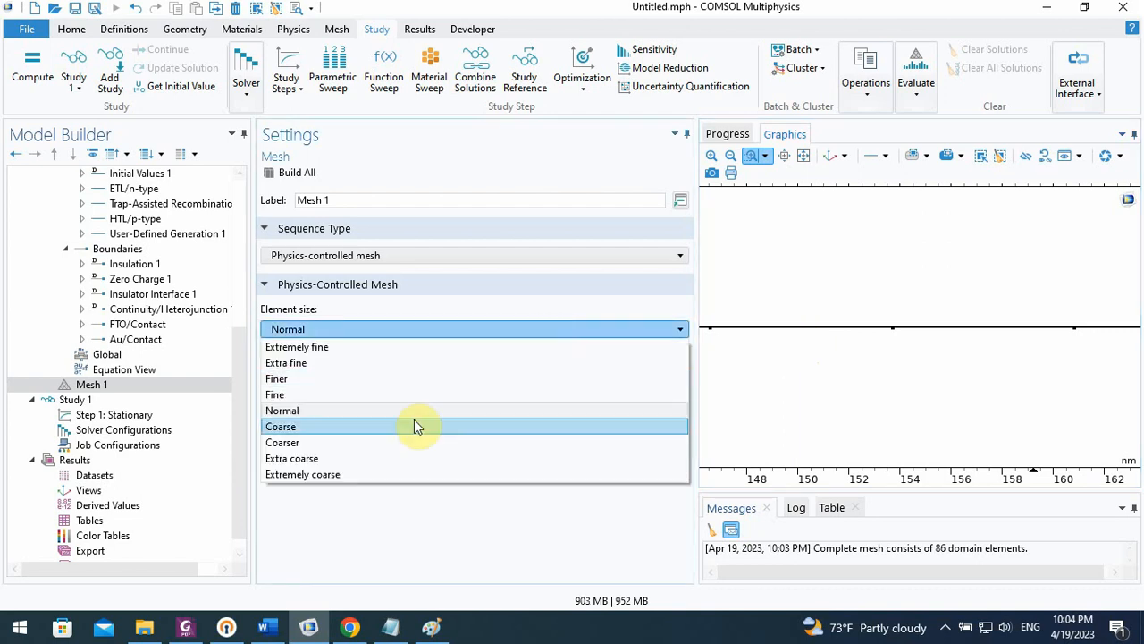
{"action": "left_click", "coordinate": [348, 379]}
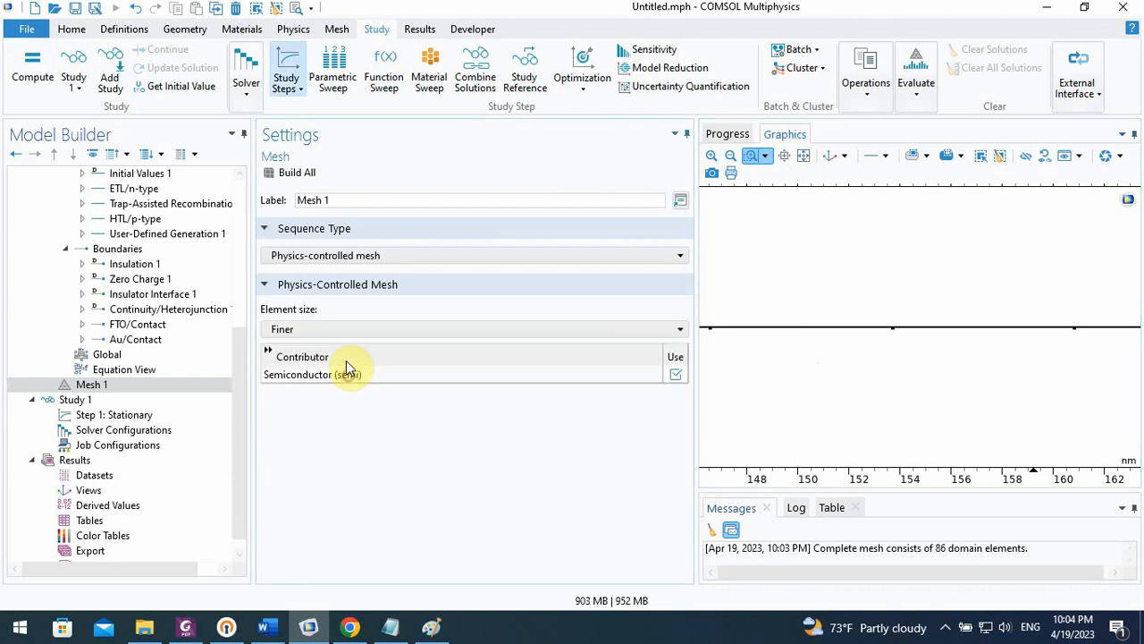
{"action": "left_click", "coordinate": [284, 174]}
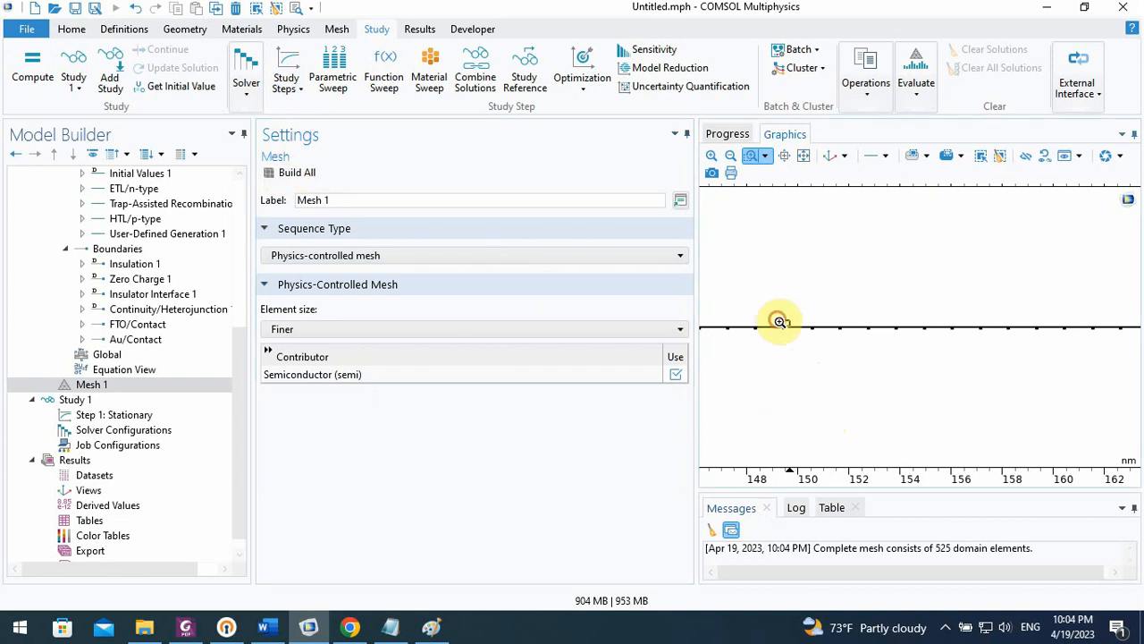
{"action": "left_click_drag", "start_coordinate": [778, 324], "coordinate": [826, 341]}
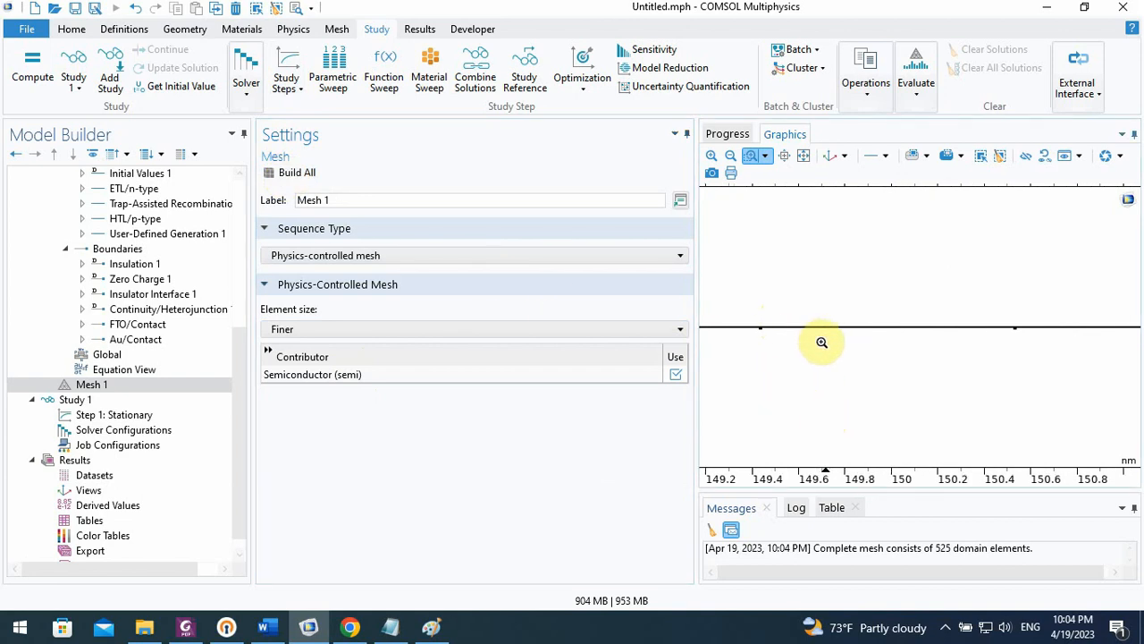
{"action": "left_click_drag", "start_coordinate": [751, 310], "coordinate": [1073, 365]}
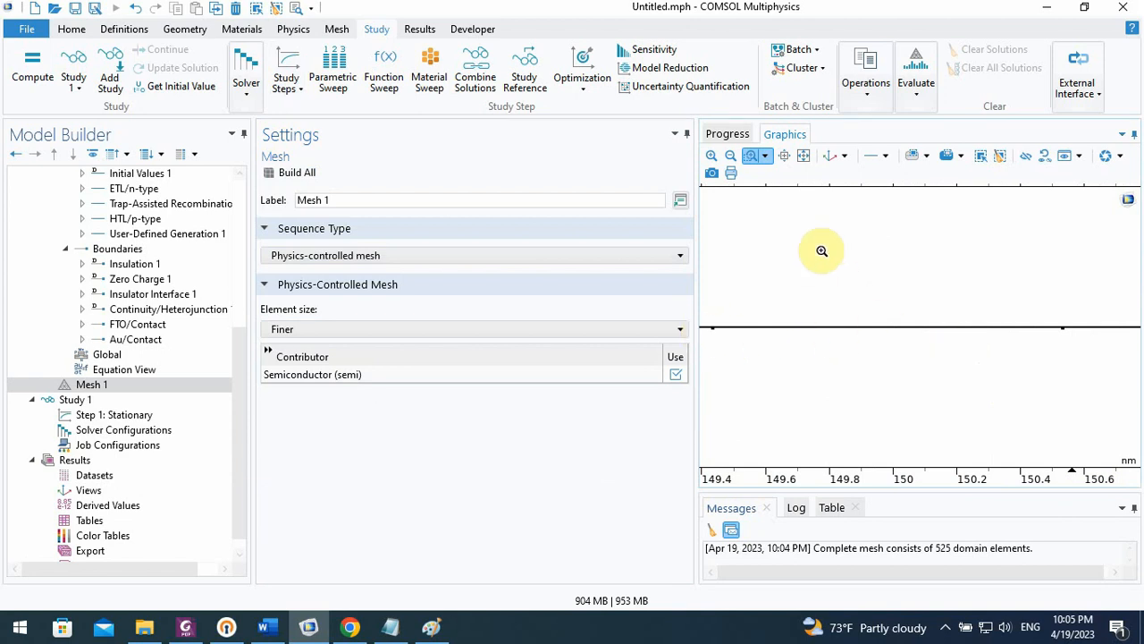
{"action": "left_click", "coordinate": [805, 157]}
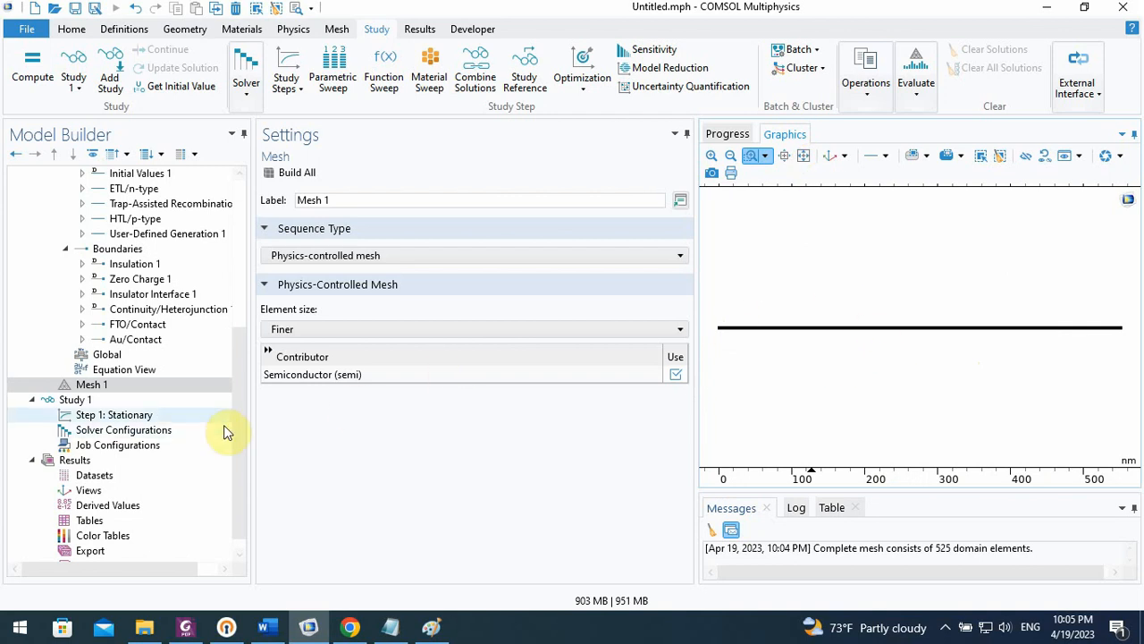
Compute the Stationary study with the V_app sweep and display its solver progress and convergence plot
{"action": "left_click", "coordinate": [185, 416]}
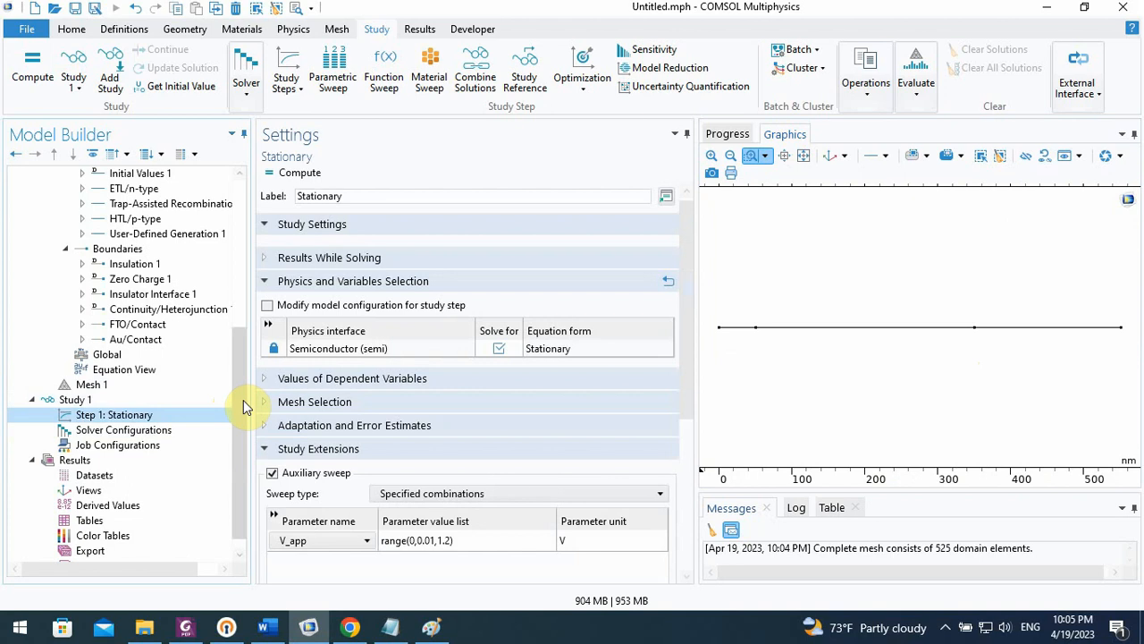
{"action": "left_click_drag", "start_coordinate": [243, 400], "coordinate": [242, 404]}
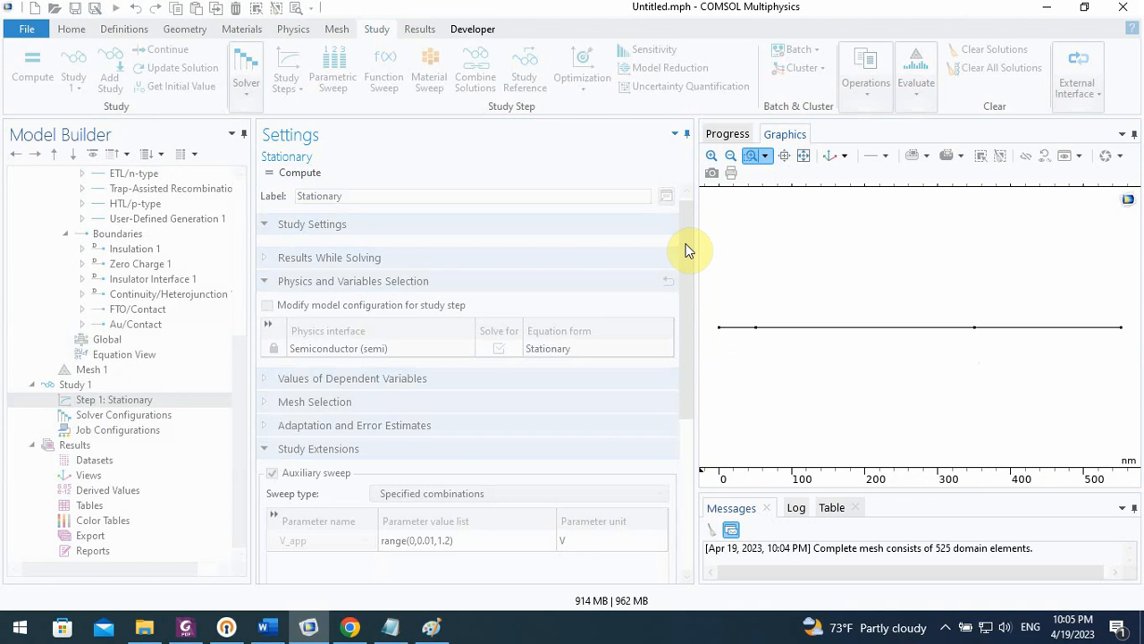
{"action": "left_click", "coordinate": [729, 135]}
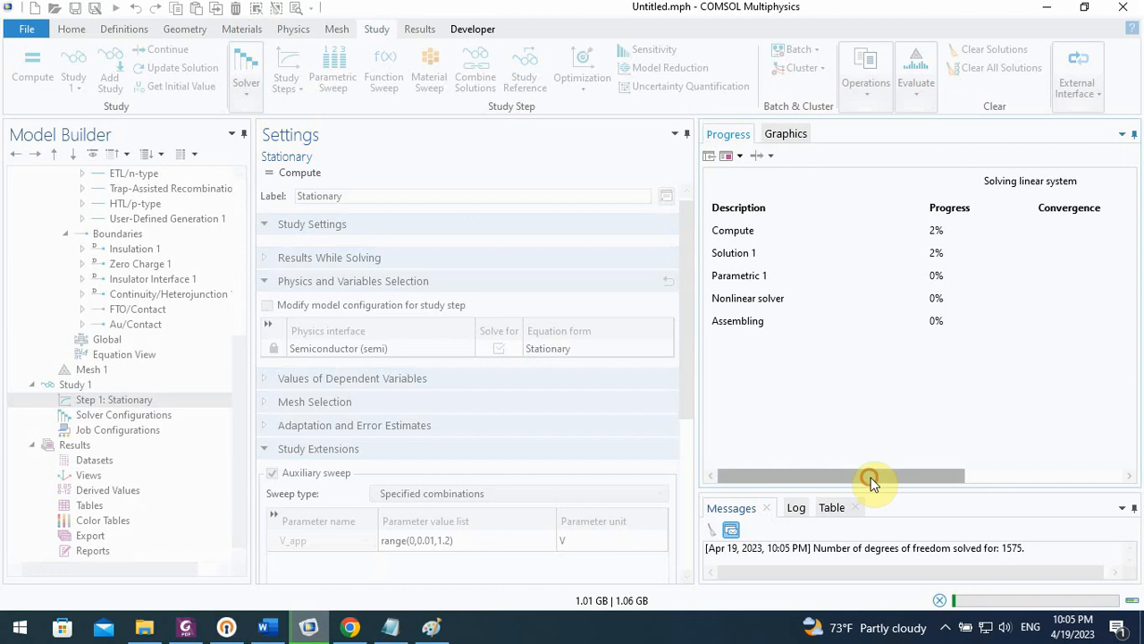
{"action": "left_click_drag", "start_coordinate": [871, 479], "coordinate": [1002, 477]}
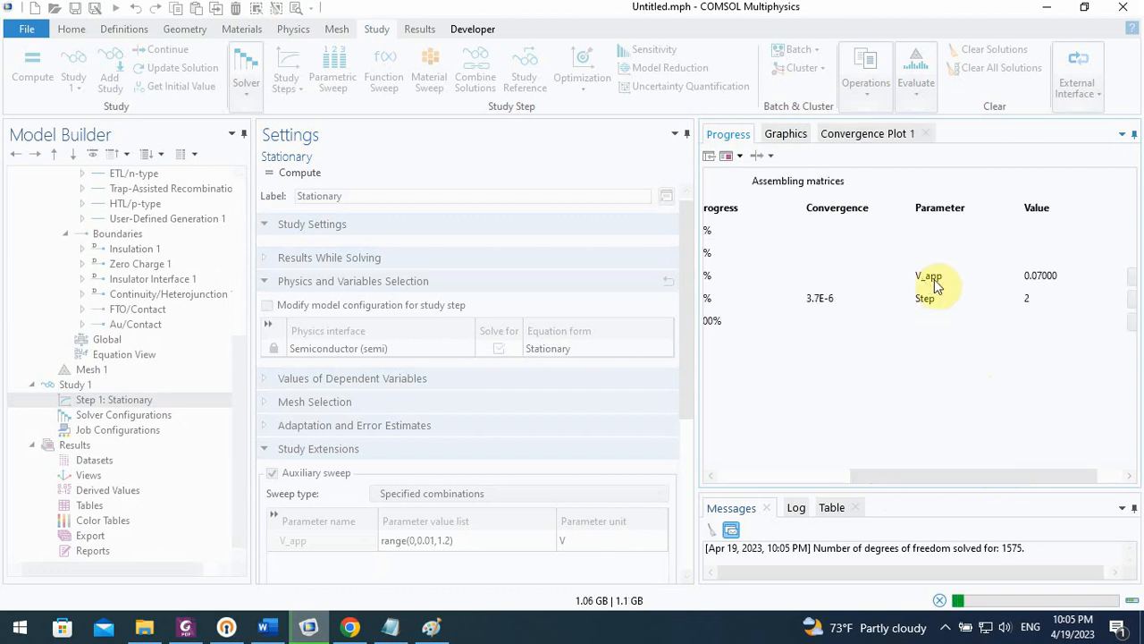
{"action": "left_click", "coordinate": [864, 136]}
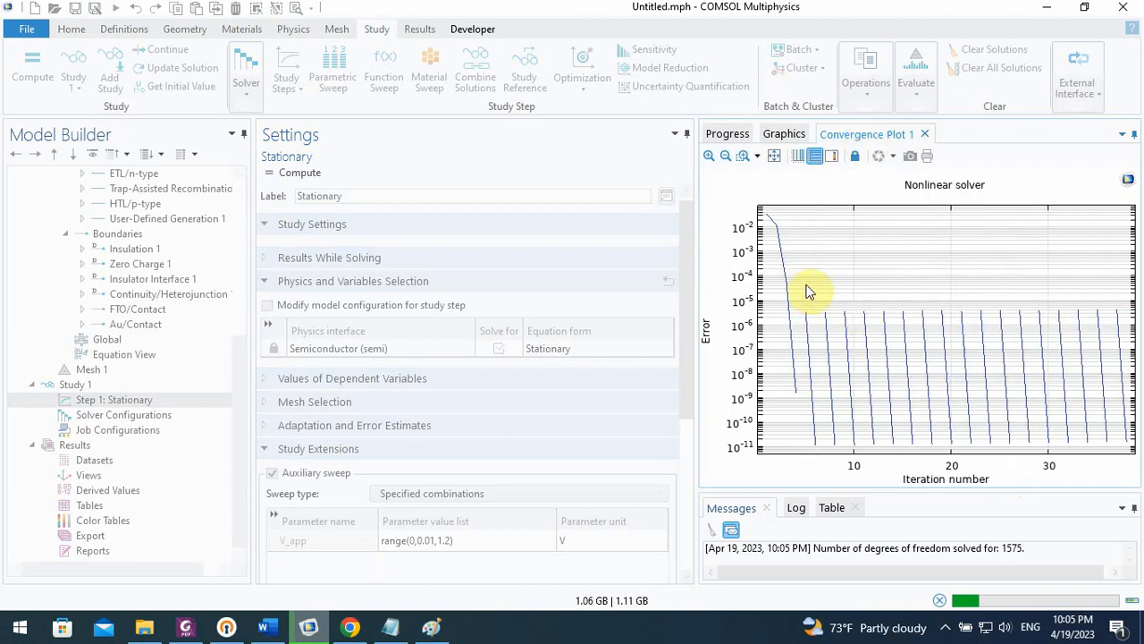
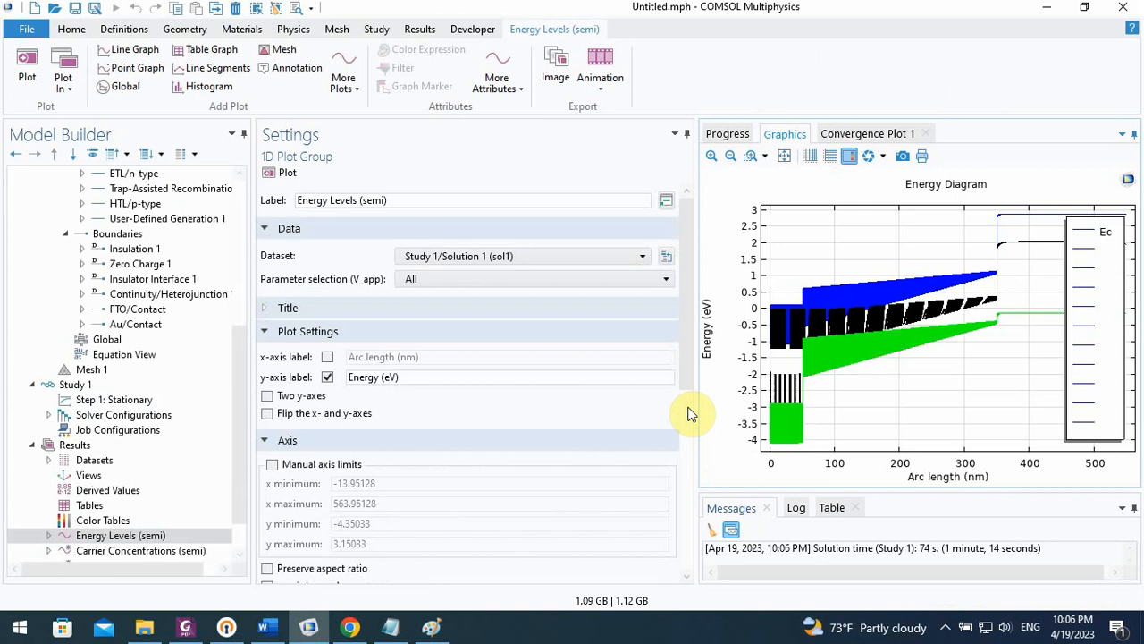
Examine the default Energy Levels and Carrier Concentrations plot groups, including their line graphs, for the full V_app sweep
{"action": "scroll", "coordinate": [682, 372], "scroll_direction": "down", "scroll_amount": 2}
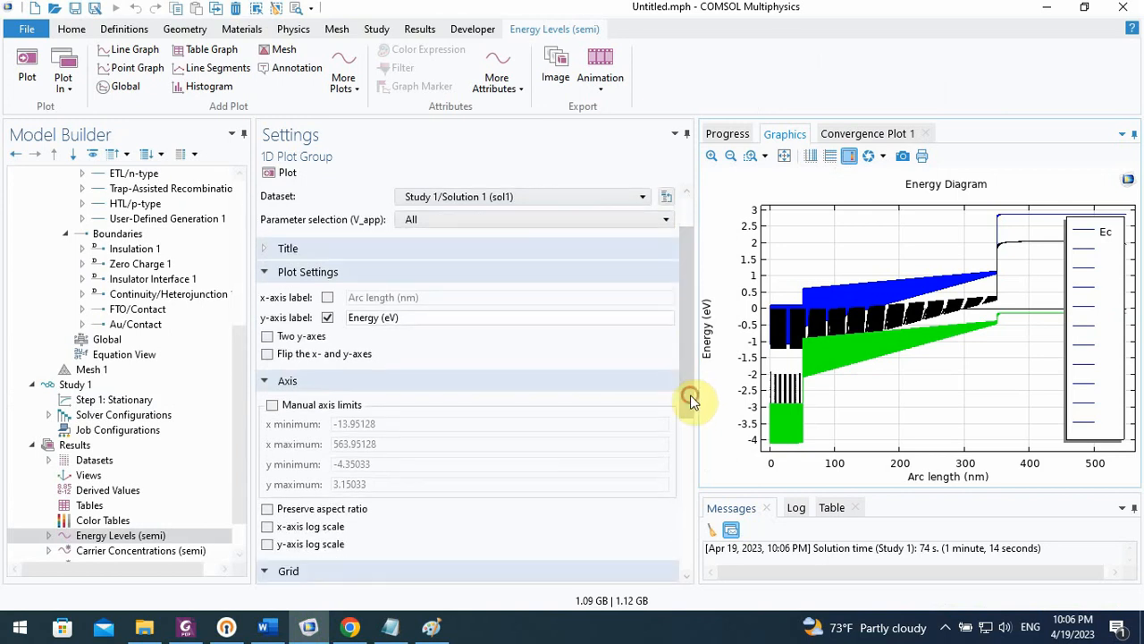
{"action": "scroll", "coordinate": [238, 416], "scroll_direction": "down", "scroll_amount": 1}
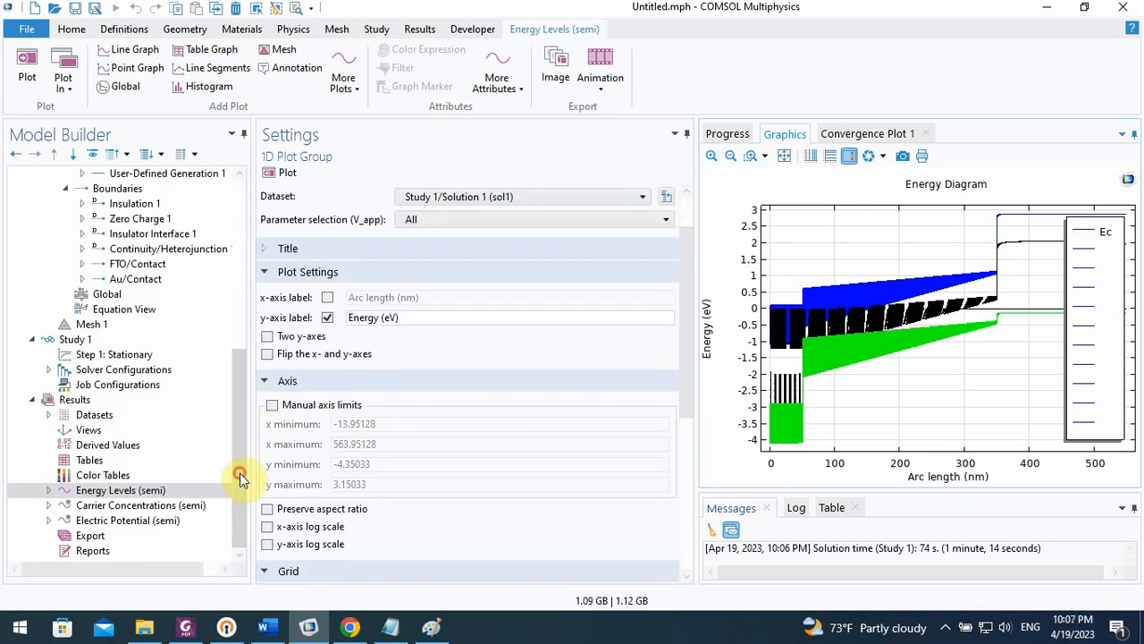
{"action": "left_click", "coordinate": [48, 490]}
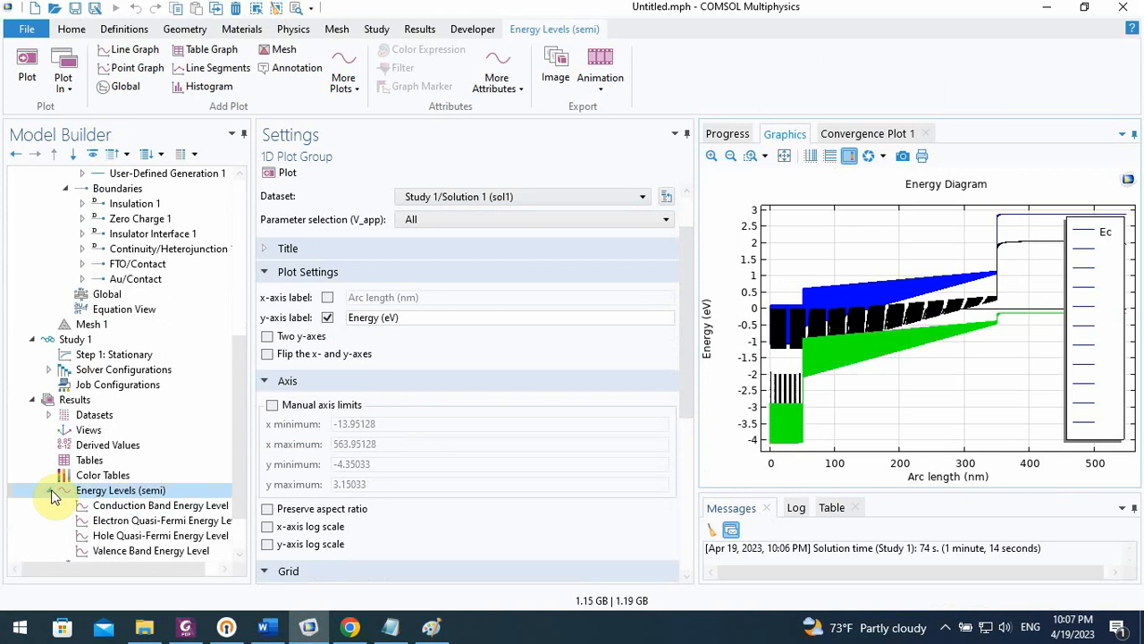
{"action": "left_click_drag", "start_coordinate": [238, 439], "coordinate": [239, 476]}
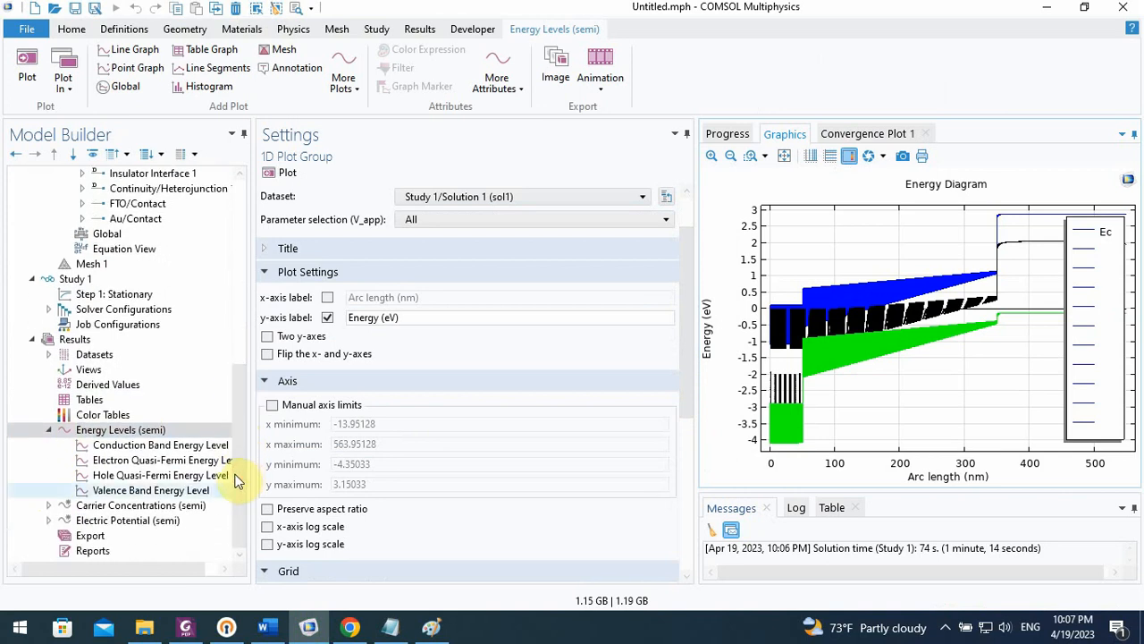
{"action": "left_click", "coordinate": [49, 505]}
{"action": "left_click", "coordinate": [82, 505]}
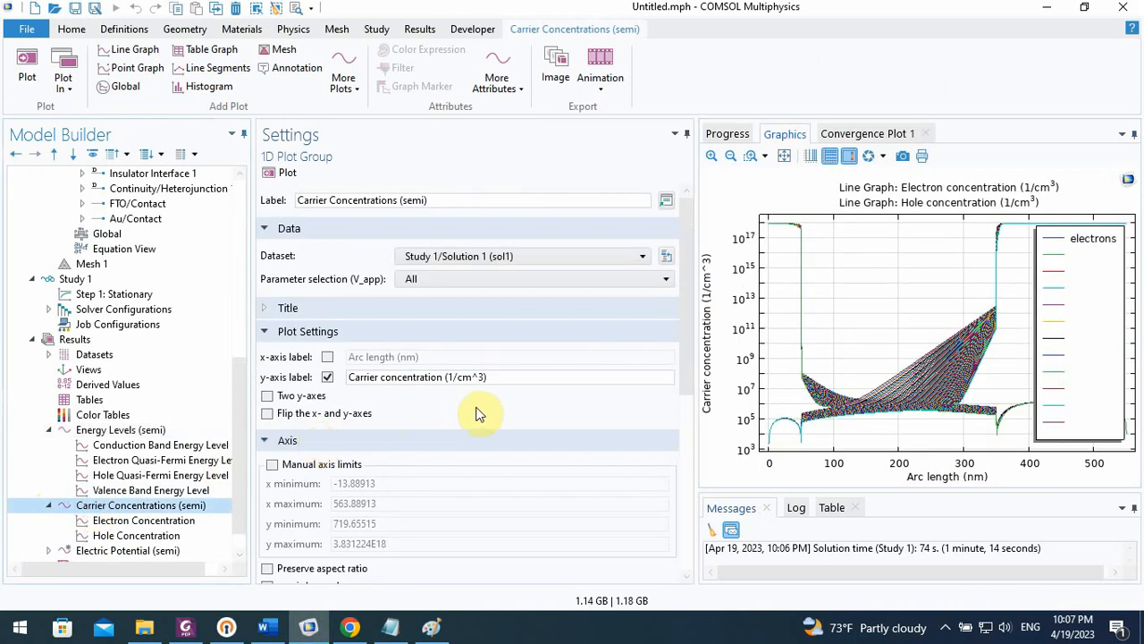
{"action": "scroll", "coordinate": [245, 417], "scroll_direction": "up", "scroll_amount": 1}
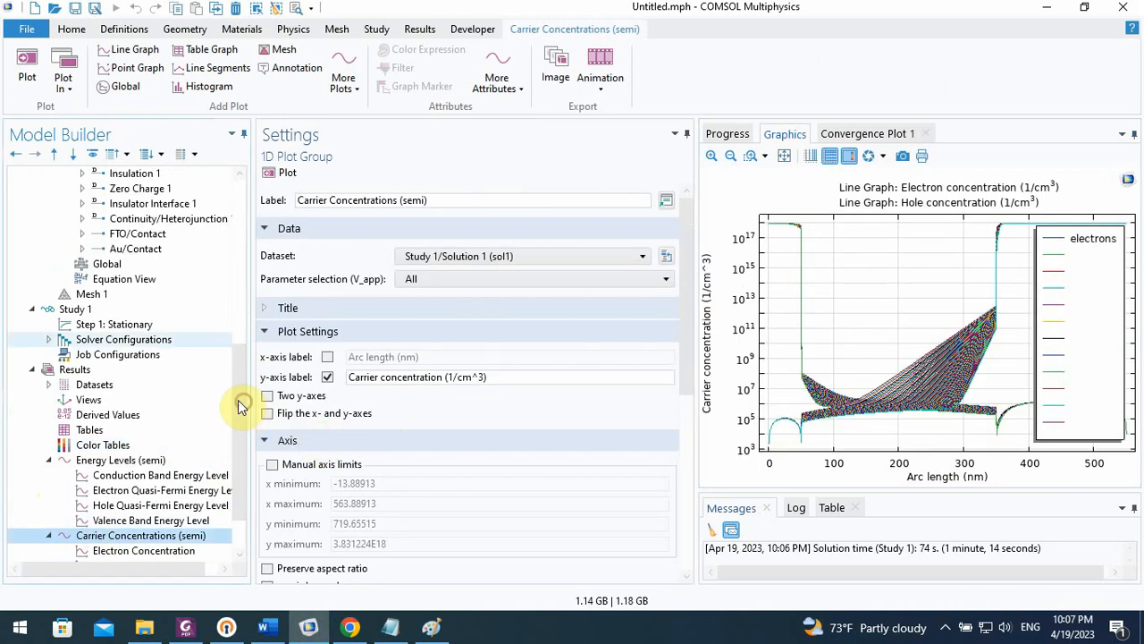
{"action": "left_click", "coordinate": [84, 312]}
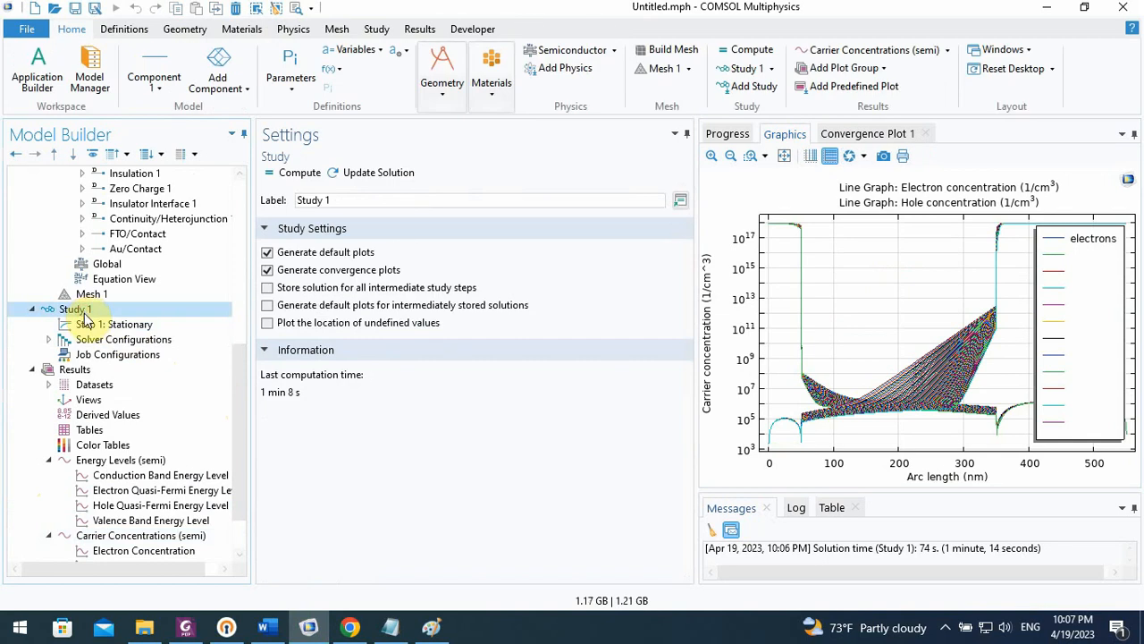
{"action": "left_click", "coordinate": [134, 460]}
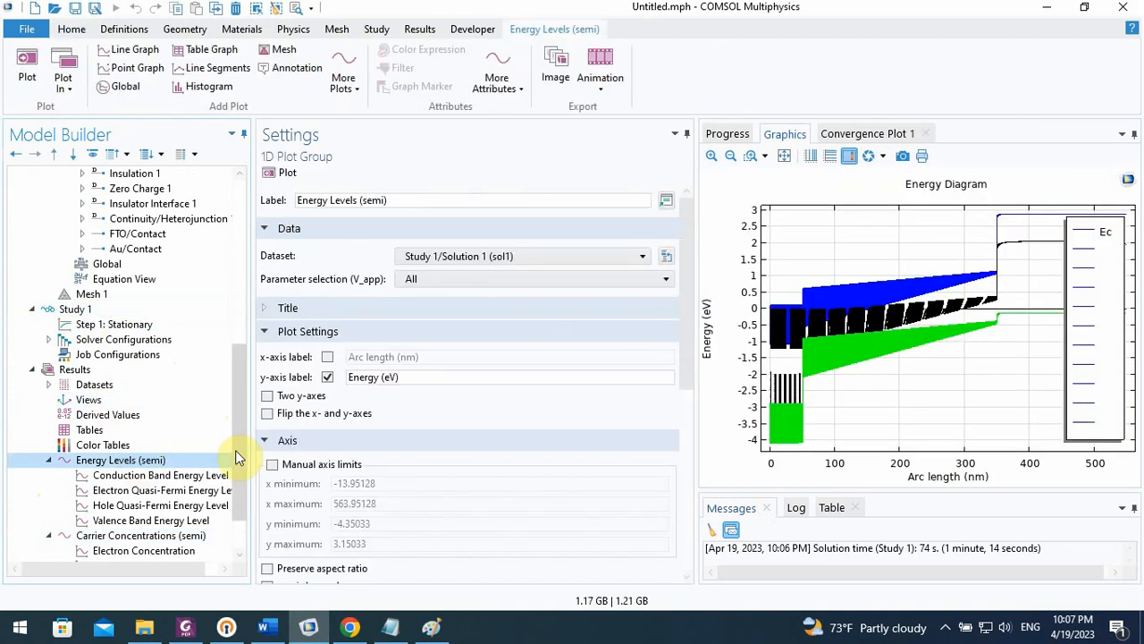
{"action": "scroll", "coordinate": [238, 455], "scroll_direction": "down", "scroll_amount": 2}
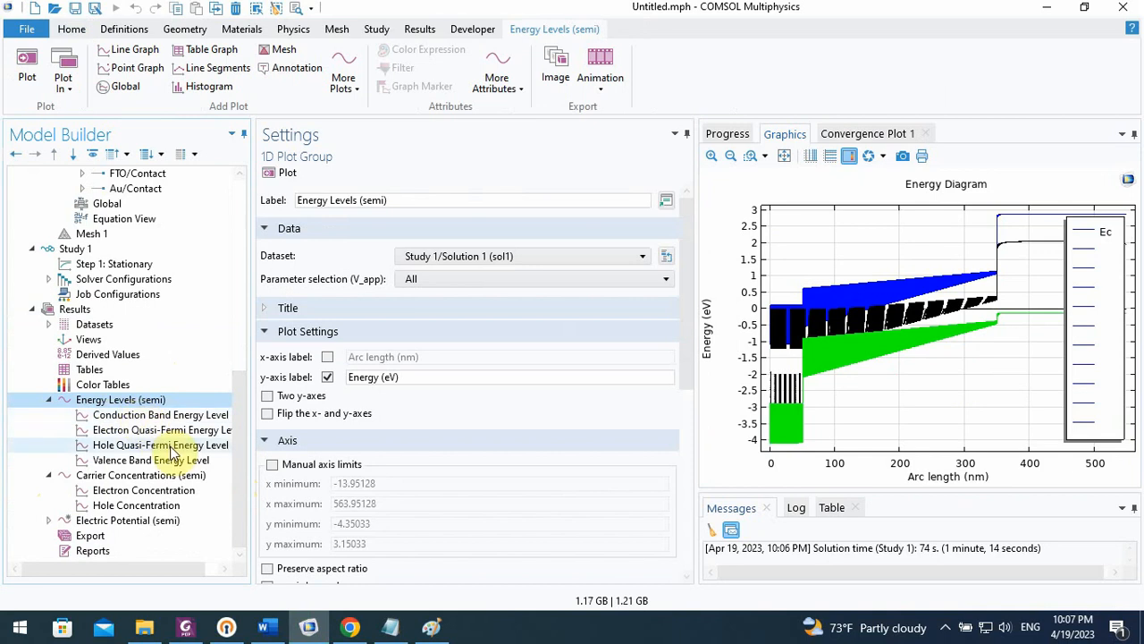
{"action": "left_click", "coordinate": [125, 475]}
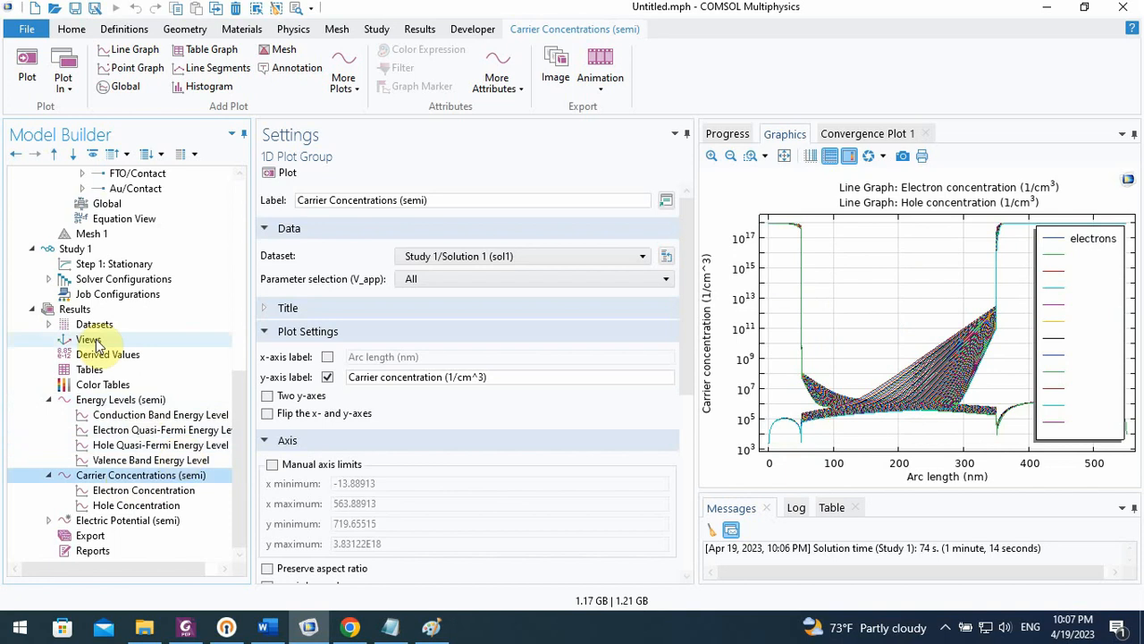
{"action": "left_click", "coordinate": [82, 311]}
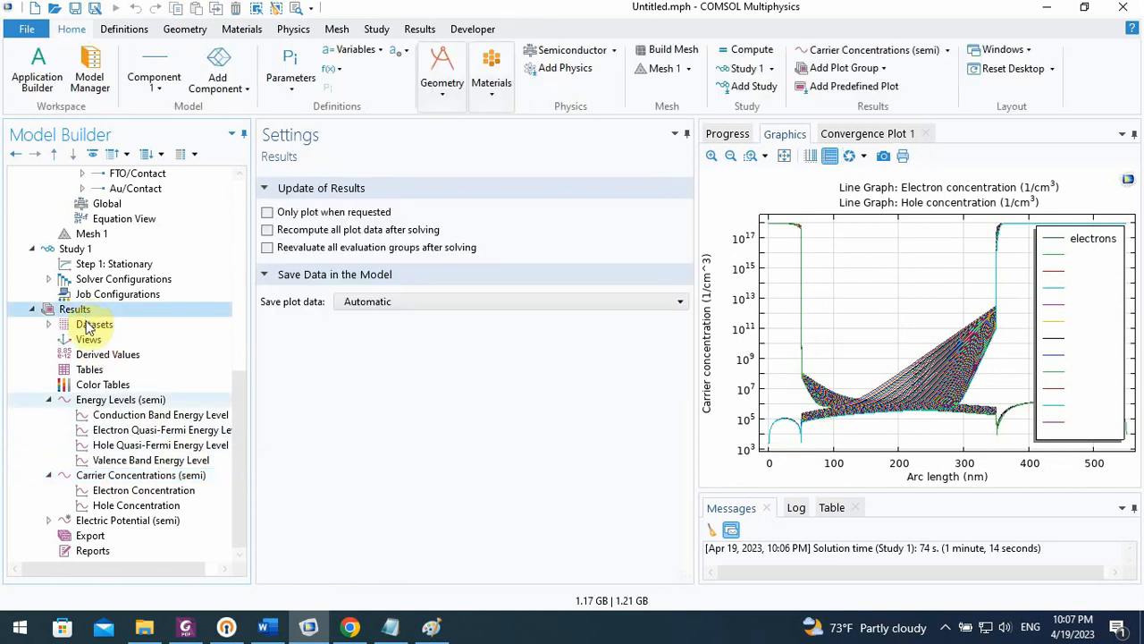
Switch the Energy Levels plot group's V_app selection to From list and plot the diagram for 0 V
{"action": "left_click", "coordinate": [112, 386]}
{"action": "left_click", "coordinate": [122, 405]}
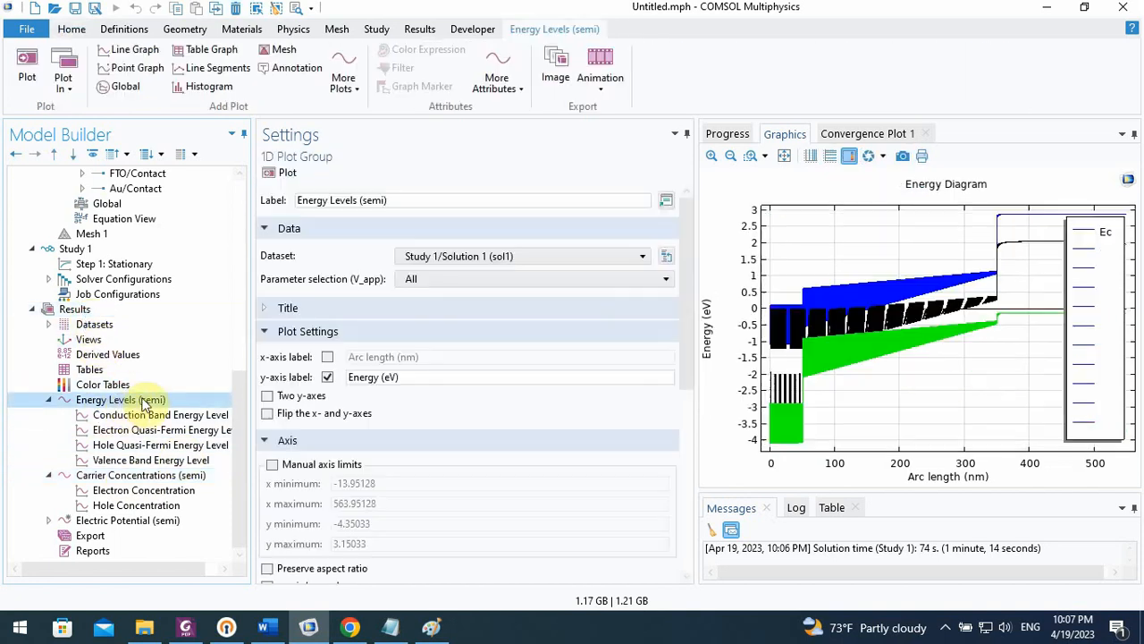
{"action": "left_click", "coordinate": [456, 285]}
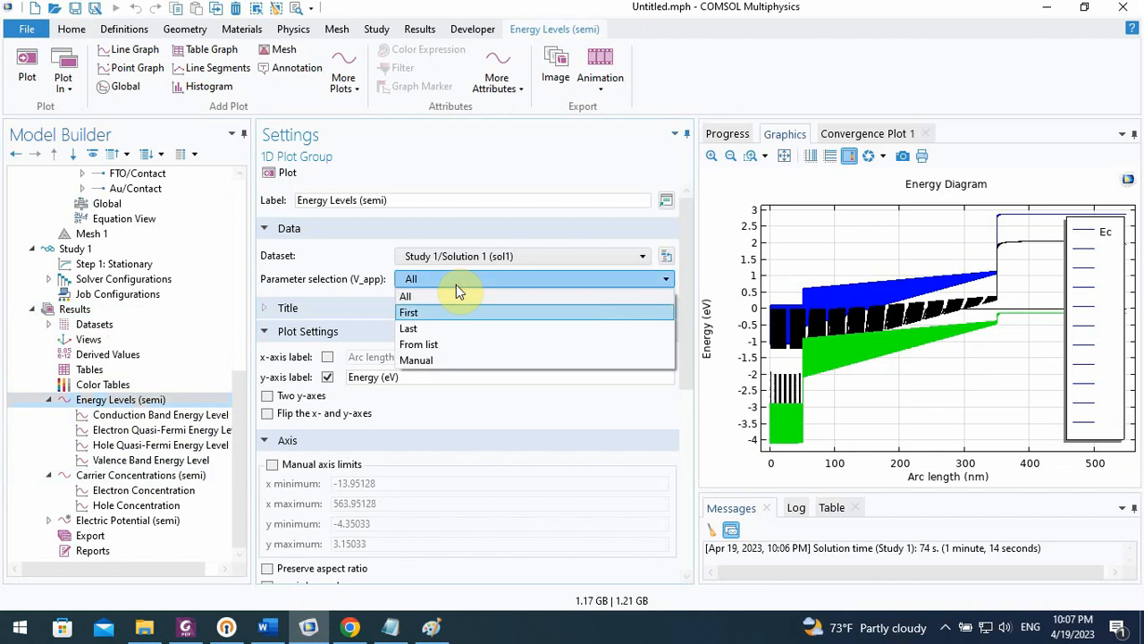
{"action": "left_click", "coordinate": [432, 345]}
{"action": "left_click", "coordinate": [396, 320]}
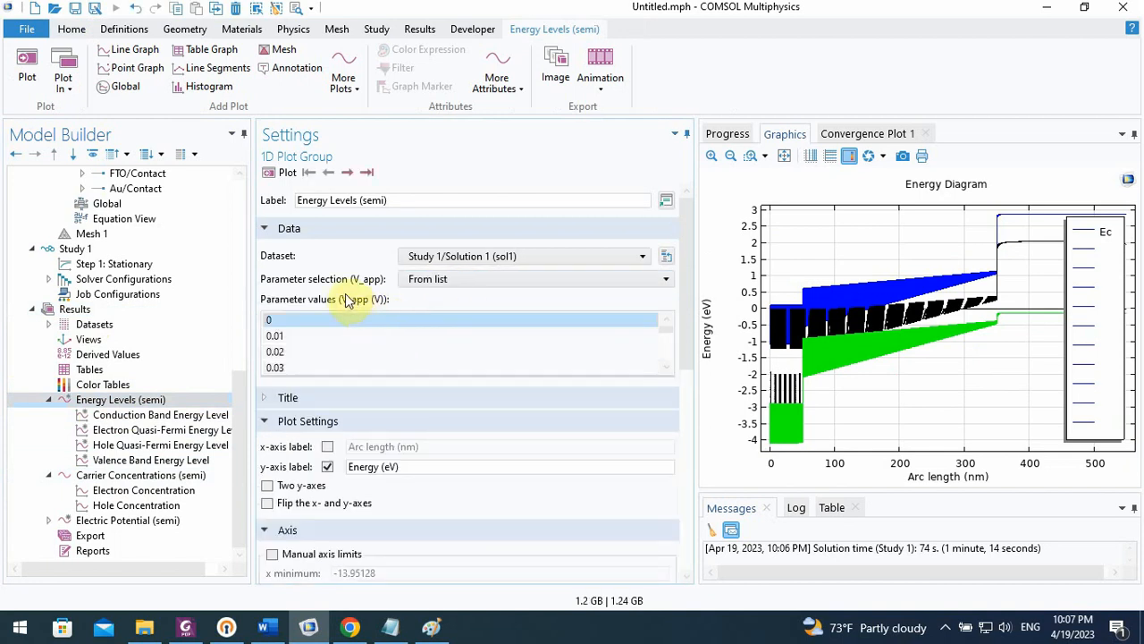
{"action": "left_click", "coordinate": [271, 174]}
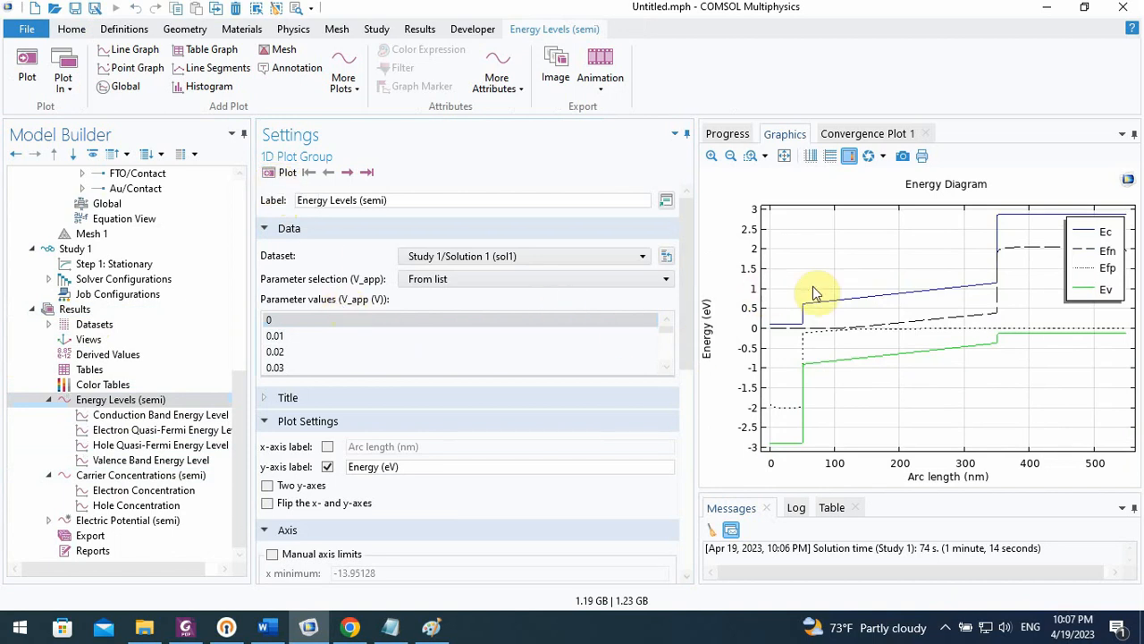
Plot the energy diagram for V_app values of 0.02 V and 0.19 V in turn
{"action": "left_click", "coordinate": [365, 354]}
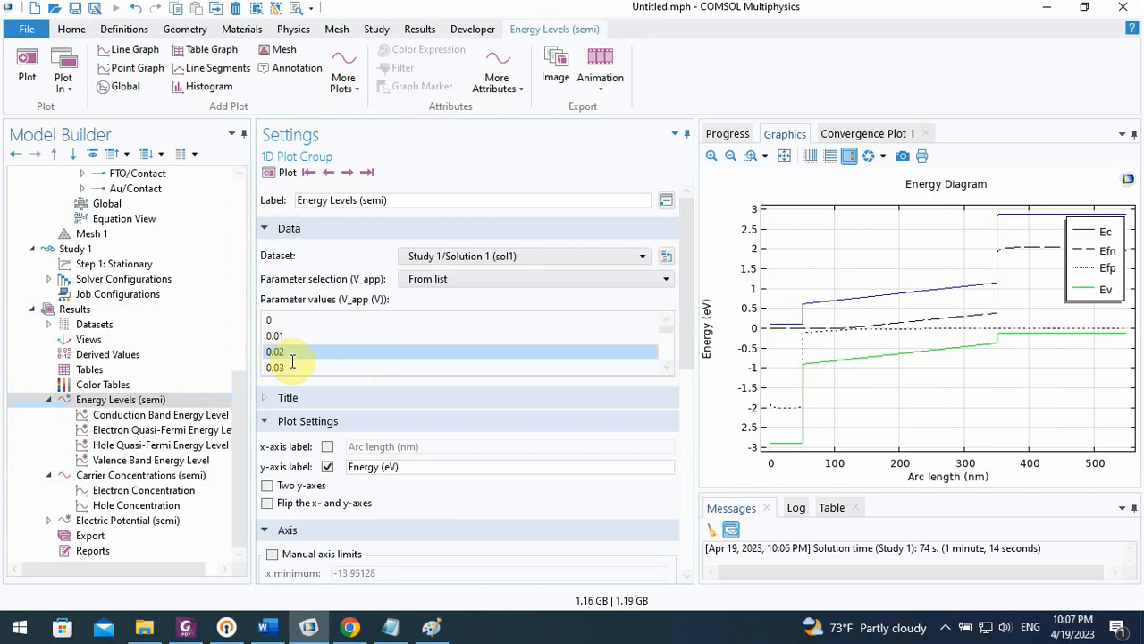
{"action": "left_click", "coordinate": [288, 172]}
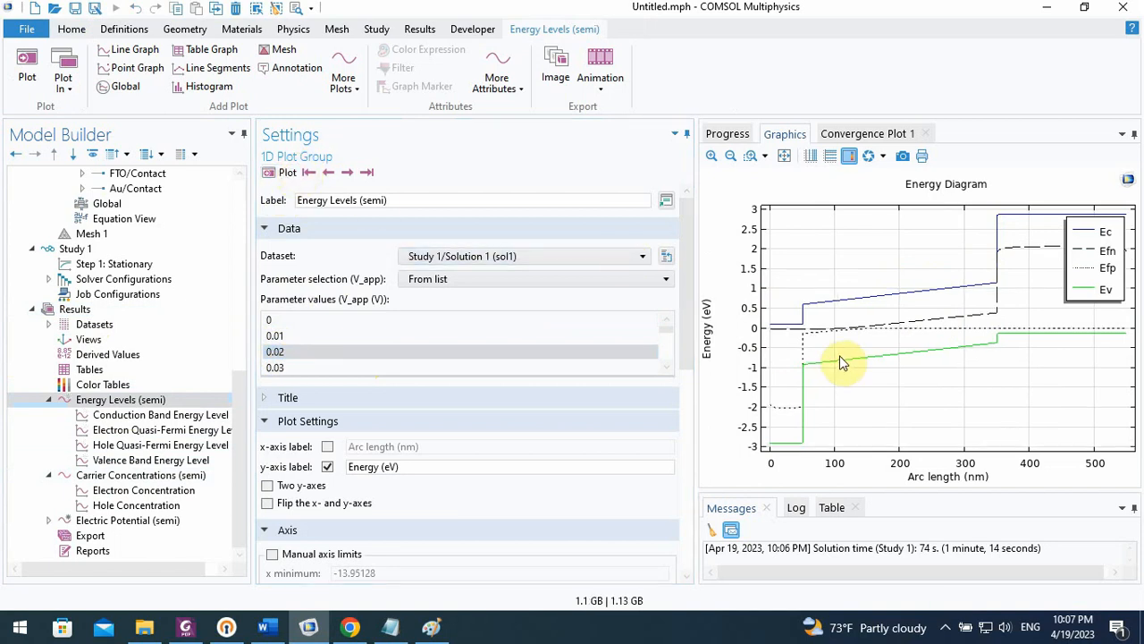
{"action": "scroll", "coordinate": [495, 358], "scroll_direction": "down", "scroll_amount": 3}
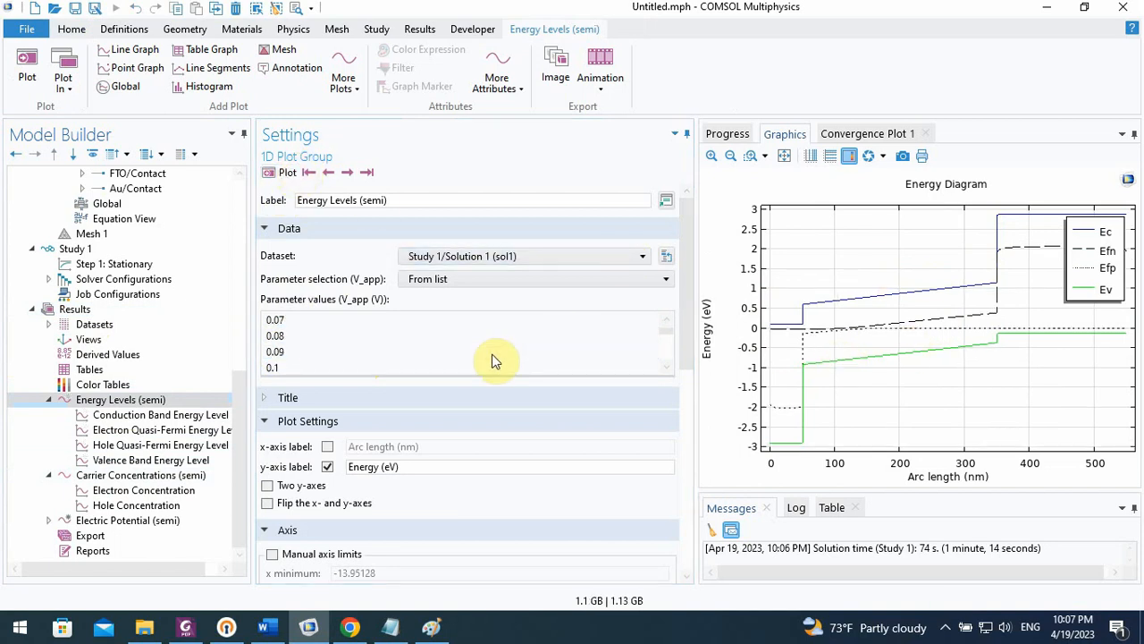
{"action": "left_click", "coordinate": [357, 351]}
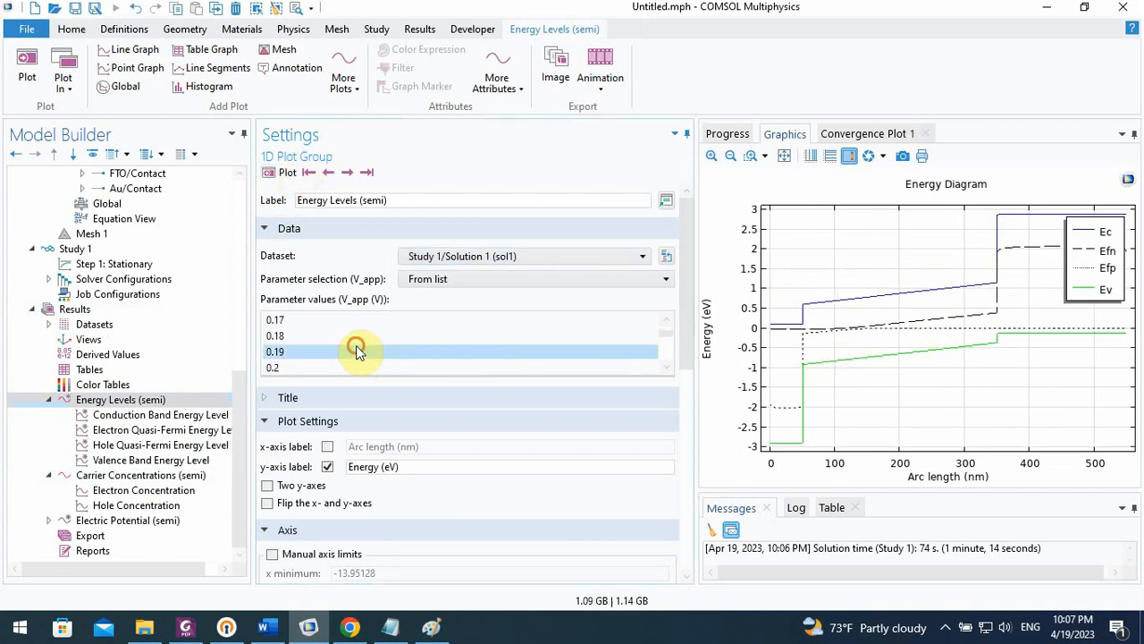
{"action": "left_click", "coordinate": [284, 173]}
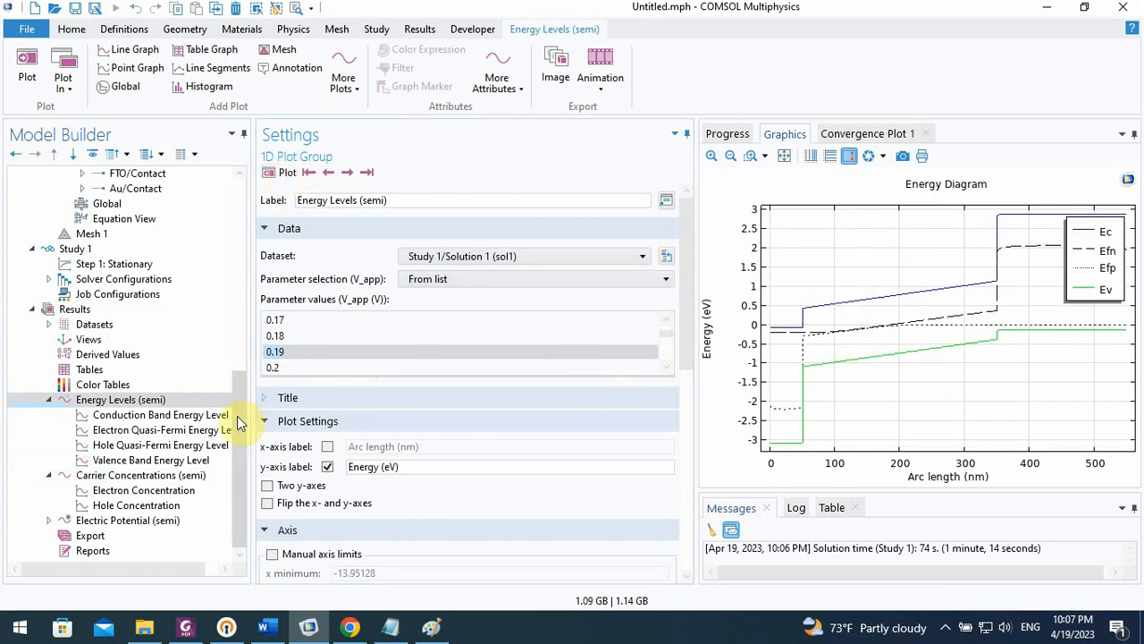
{"action": "left_click_drag", "start_coordinate": [238, 420], "coordinate": [235, 401]}
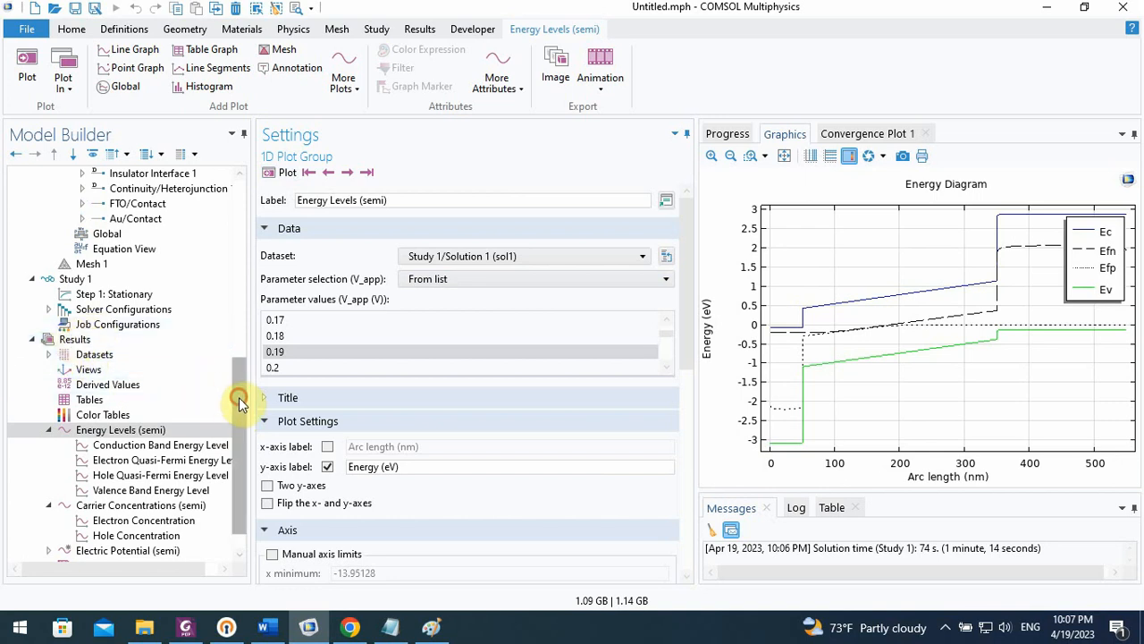
{"action": "left_click_drag", "start_coordinate": [238, 399], "coordinate": [238, 409]}
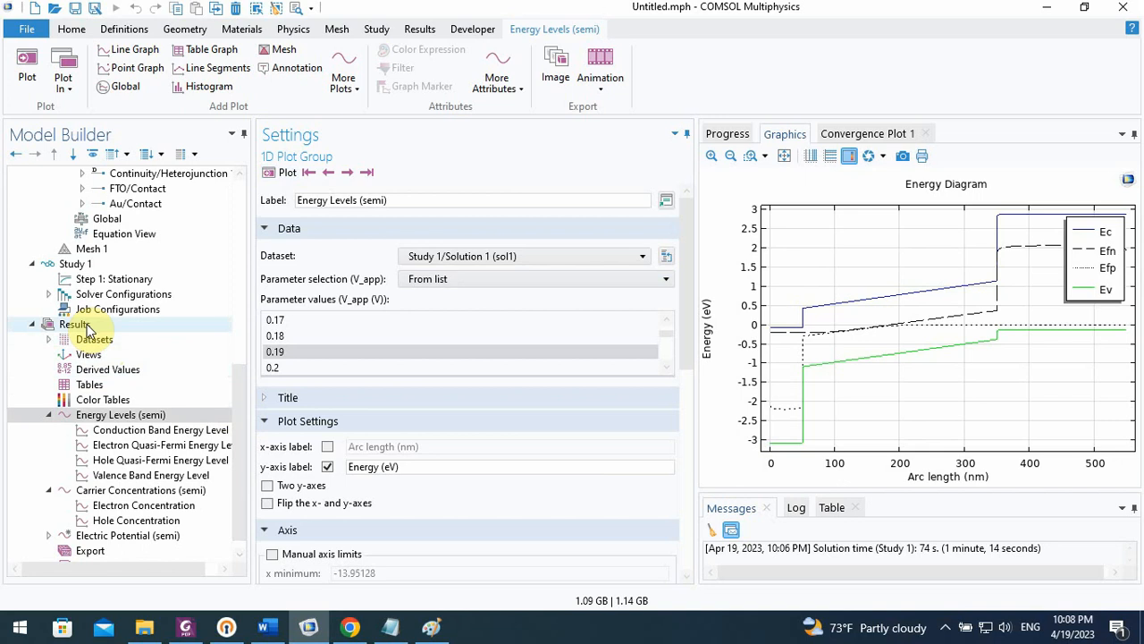
{"action": "left_click", "coordinate": [134, 444]}
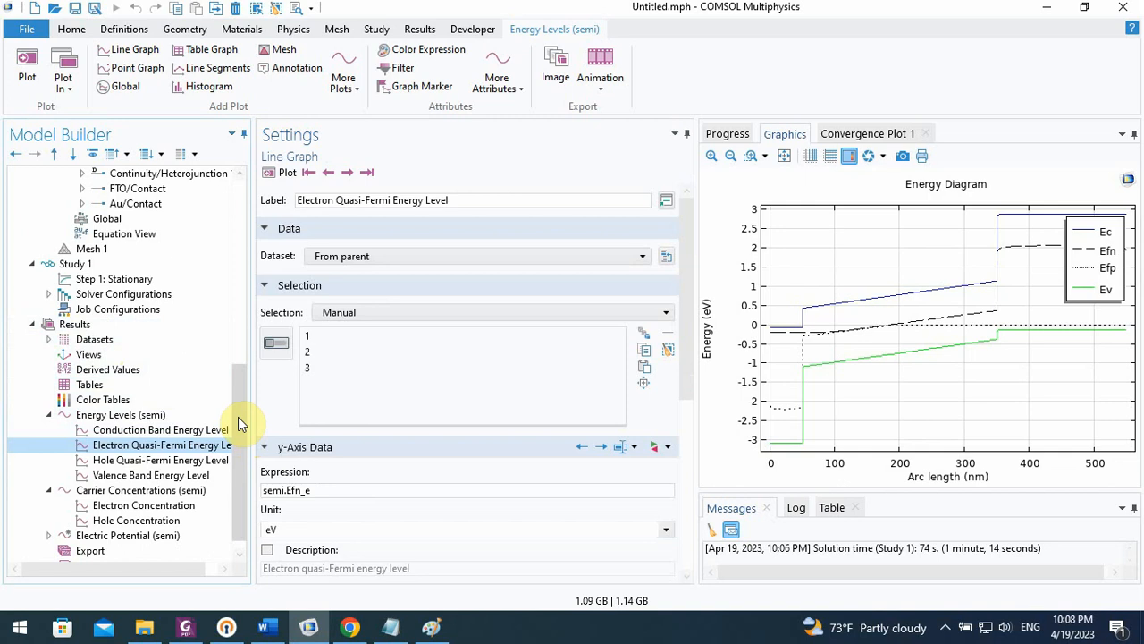
Add a new 1D plot group to the results and insert a Global plot in it
{"action": "left_click", "coordinate": [110, 328]}
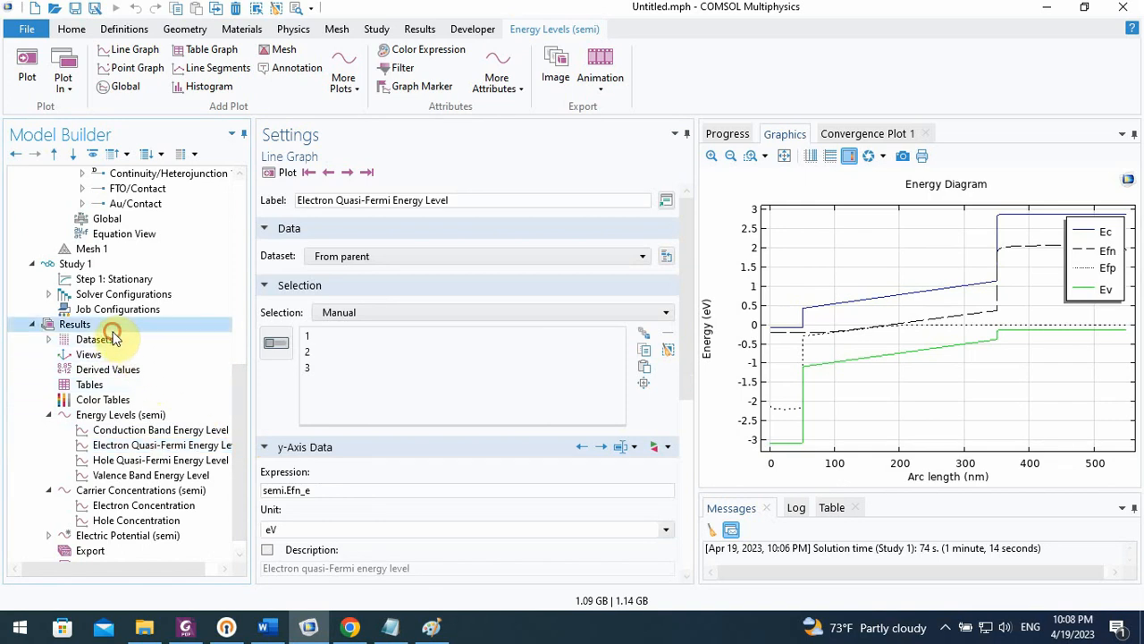
{"action": "right_click", "coordinate": [112, 330]}
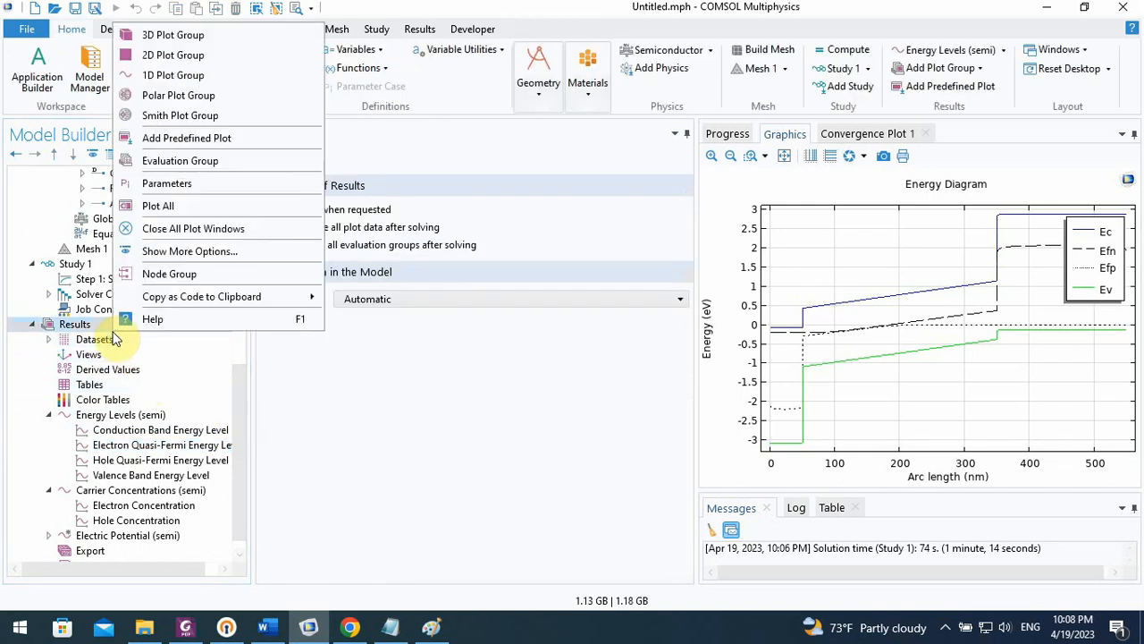
{"action": "left_click", "coordinate": [178, 75]}
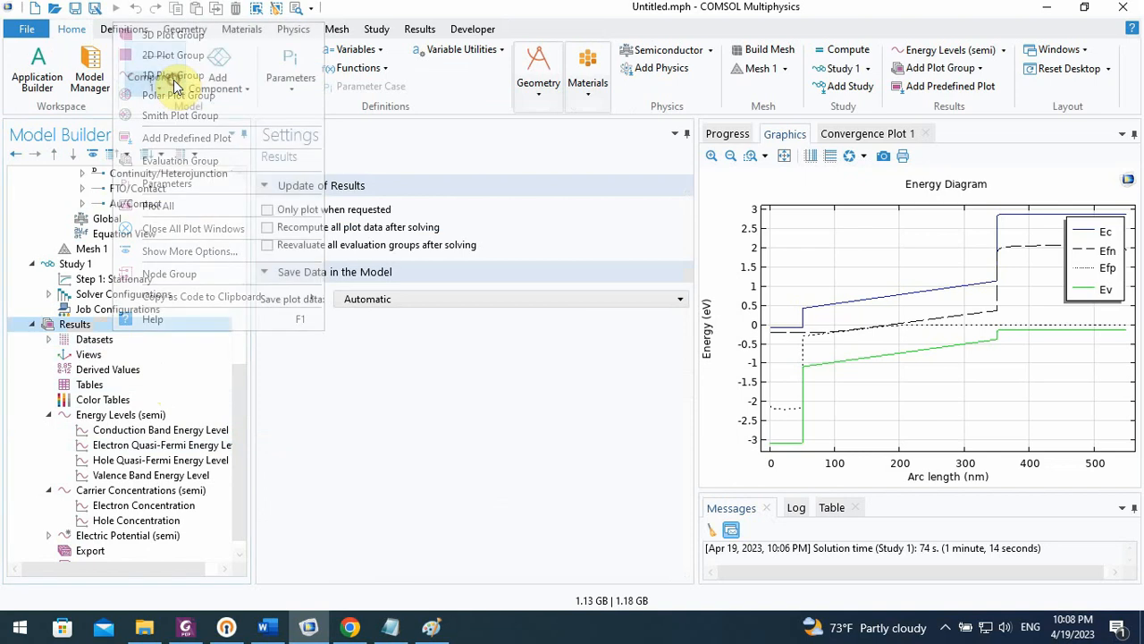
{"action": "left_click", "coordinate": [248, 423]}
{"action": "left_click_drag", "start_coordinate": [241, 438], "coordinate": [241, 450]}
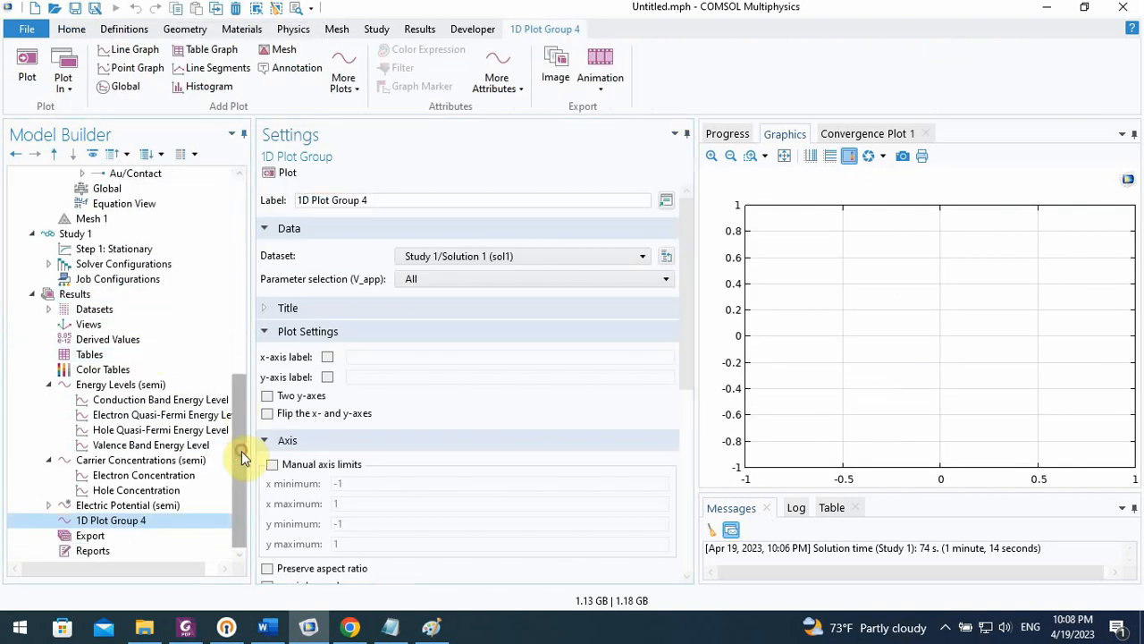
{"action": "right_click", "coordinate": [139, 523]}
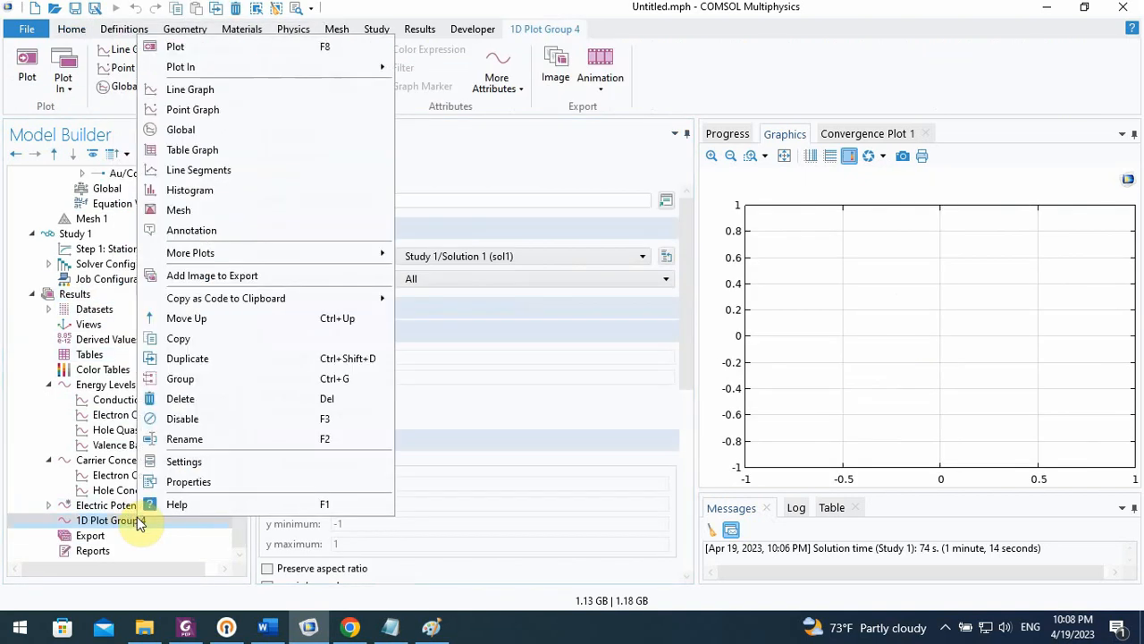
{"action": "left_click", "coordinate": [215, 132]}
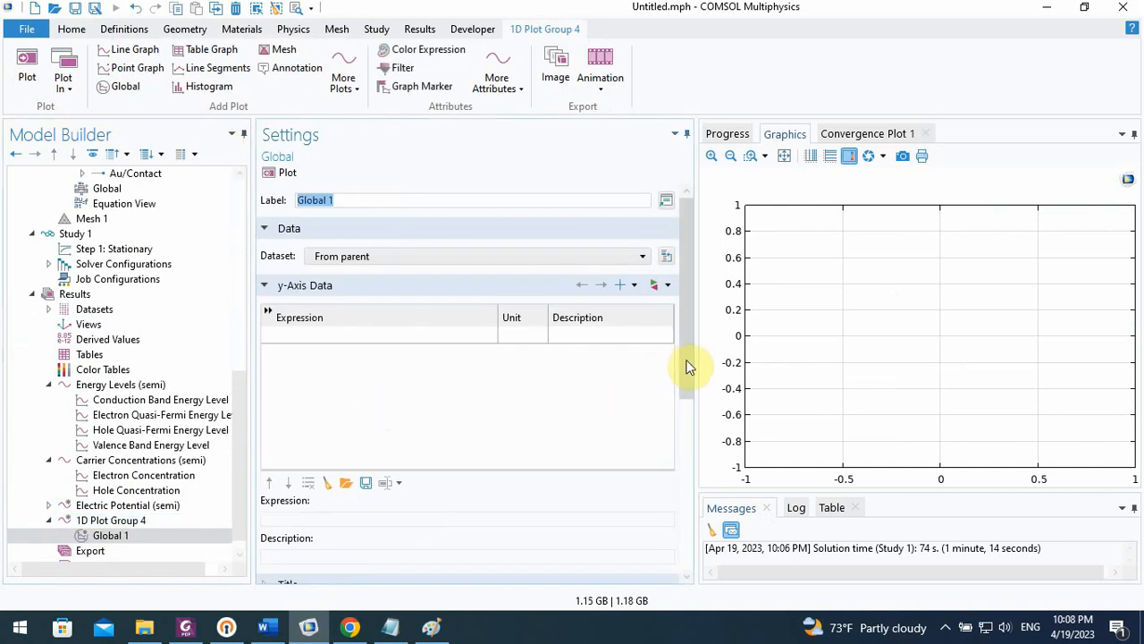
Set the Global plot's first y-axis expression to the semiconductor terminal current semi.I0_1
{"action": "left_click_drag", "start_coordinate": [685, 365], "coordinate": [690, 401]}
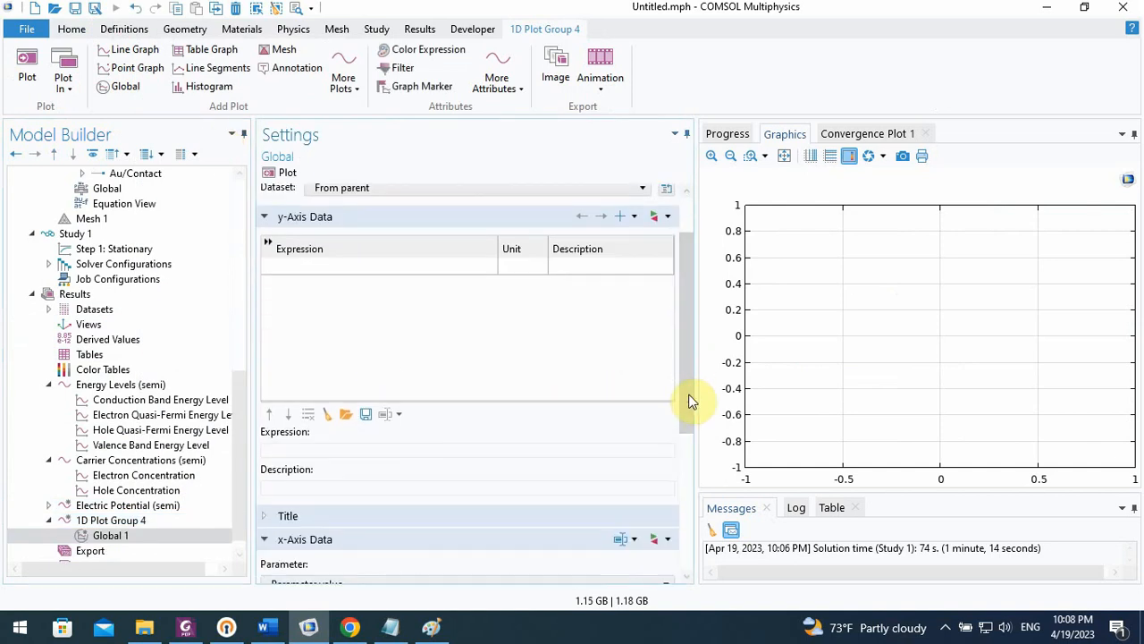
{"action": "left_click", "coordinate": [414, 271]}
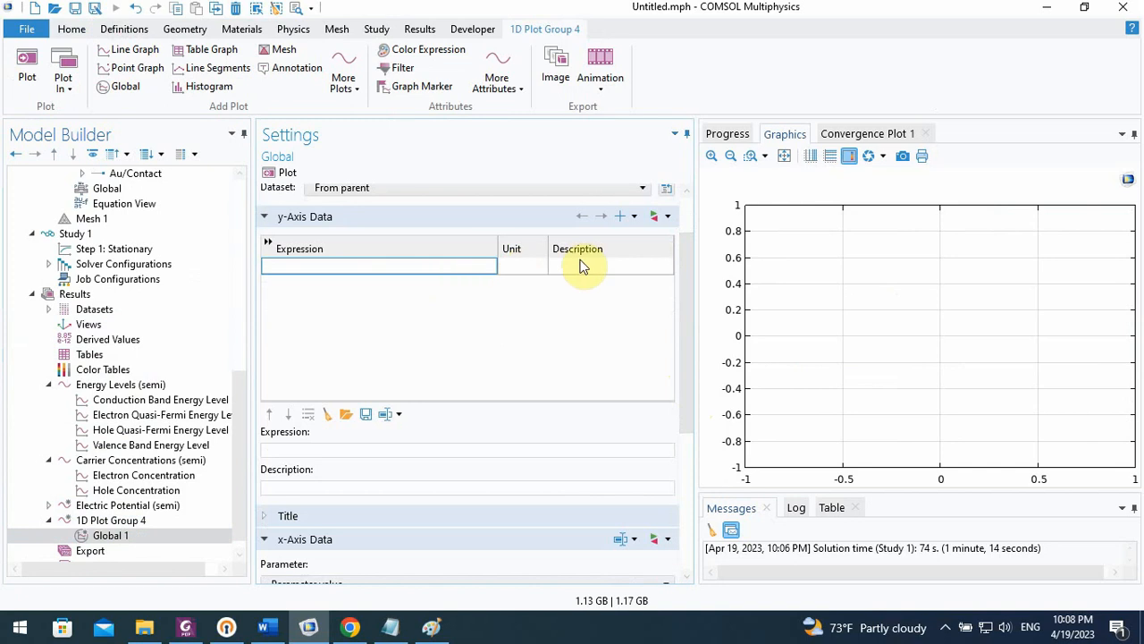
{"action": "left_click", "coordinate": [658, 222]}
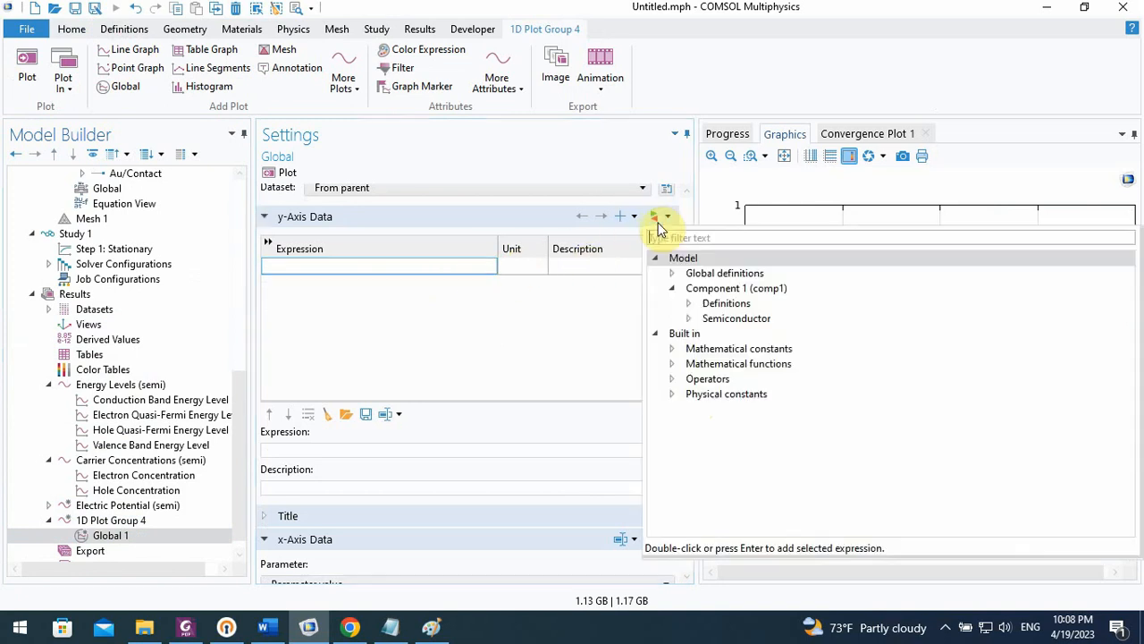
{"action": "left_click", "coordinate": [688, 319]}
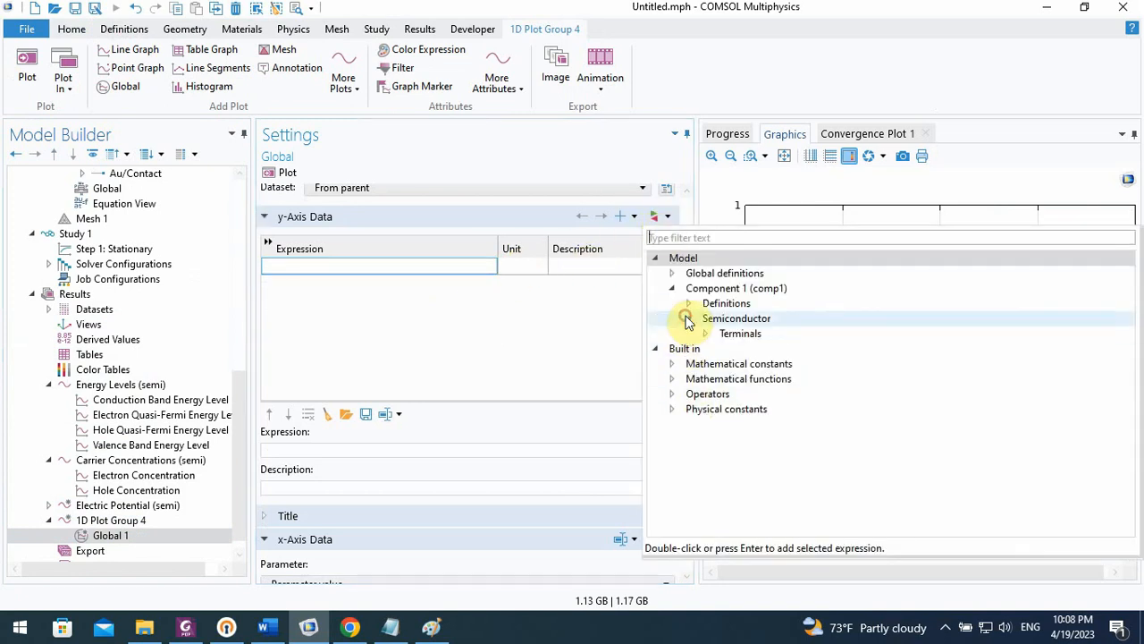
{"action": "left_click", "coordinate": [704, 334]}
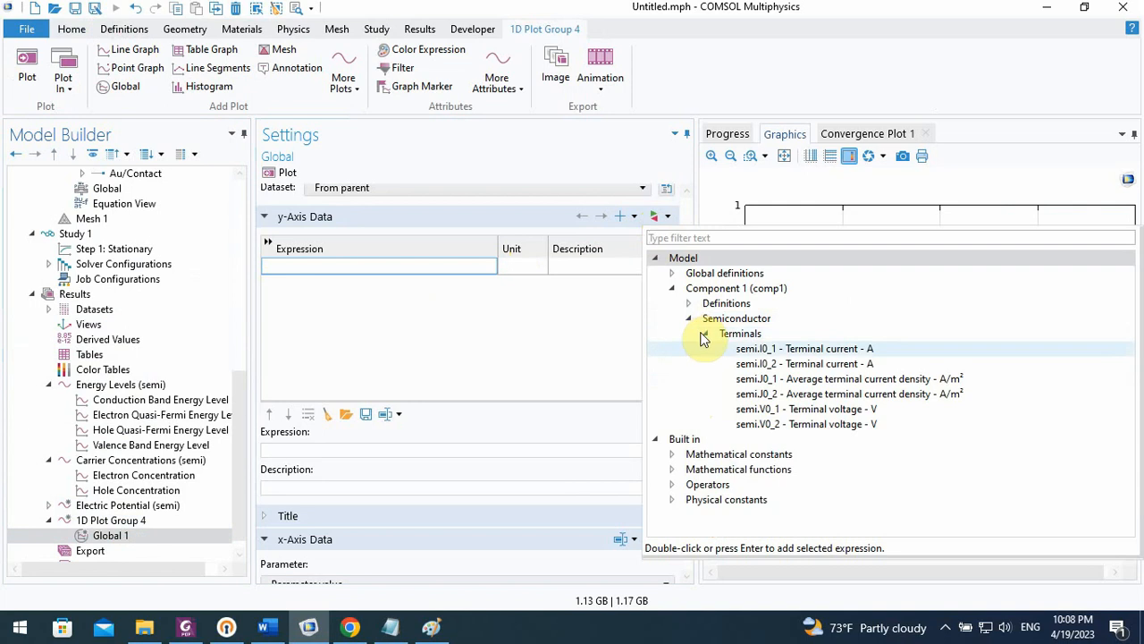
{"action": "left_click", "coordinate": [781, 352]}
{"action": "double_click", "coordinate": [781, 355]}
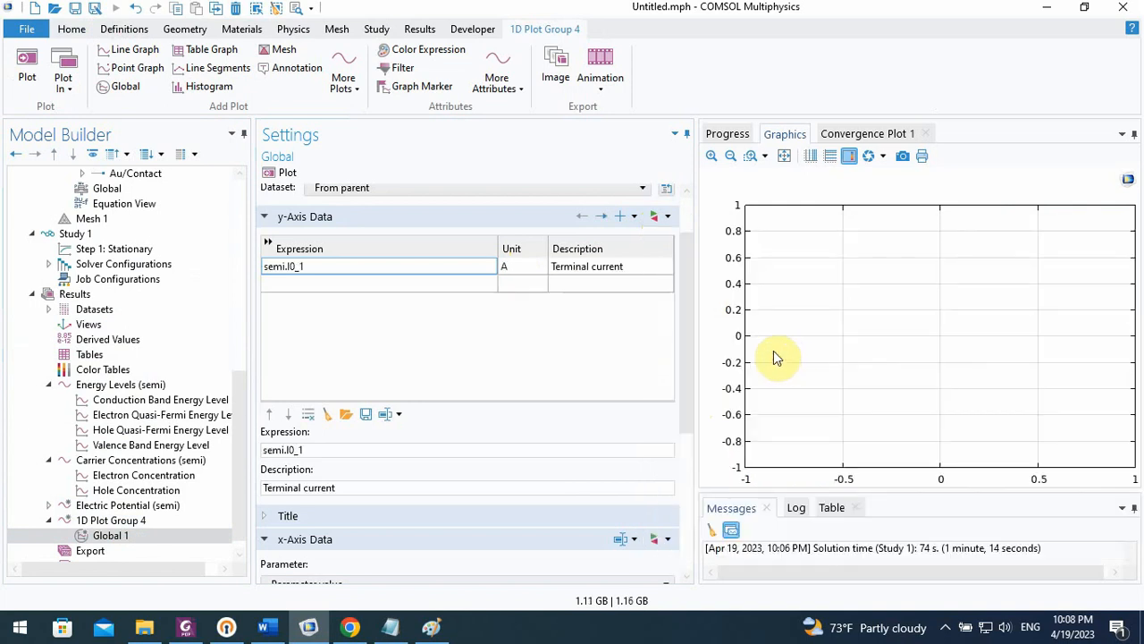
Plot the Global plot's terminal current for semi.I0_1 and for semi.I0_2 in turn
{"action": "left_click_drag", "start_coordinate": [688, 291], "coordinate": [510, 230]}
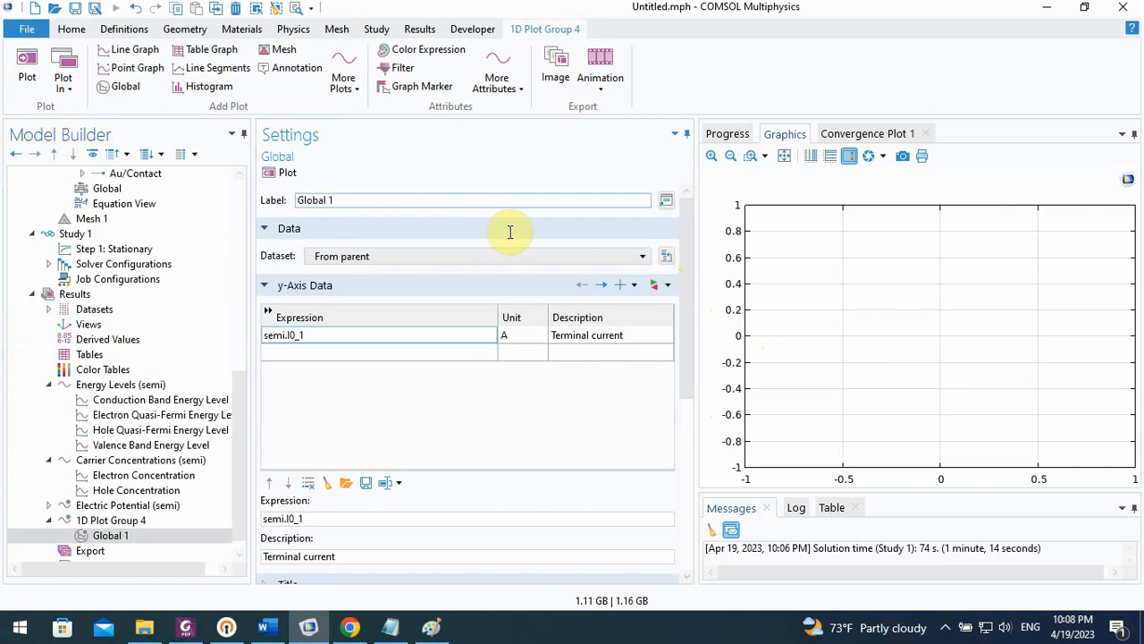
{"action": "left_click", "coordinate": [279, 172]}
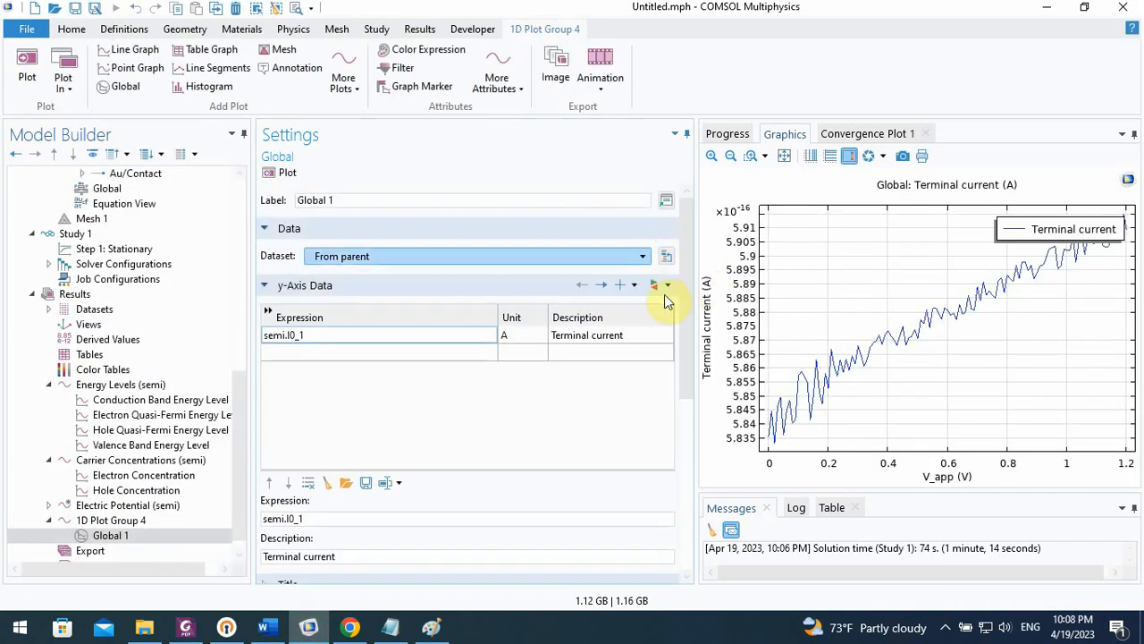
{"action": "left_click", "coordinate": [330, 336]}
{"action": "left_click", "coordinate": [327, 338]}
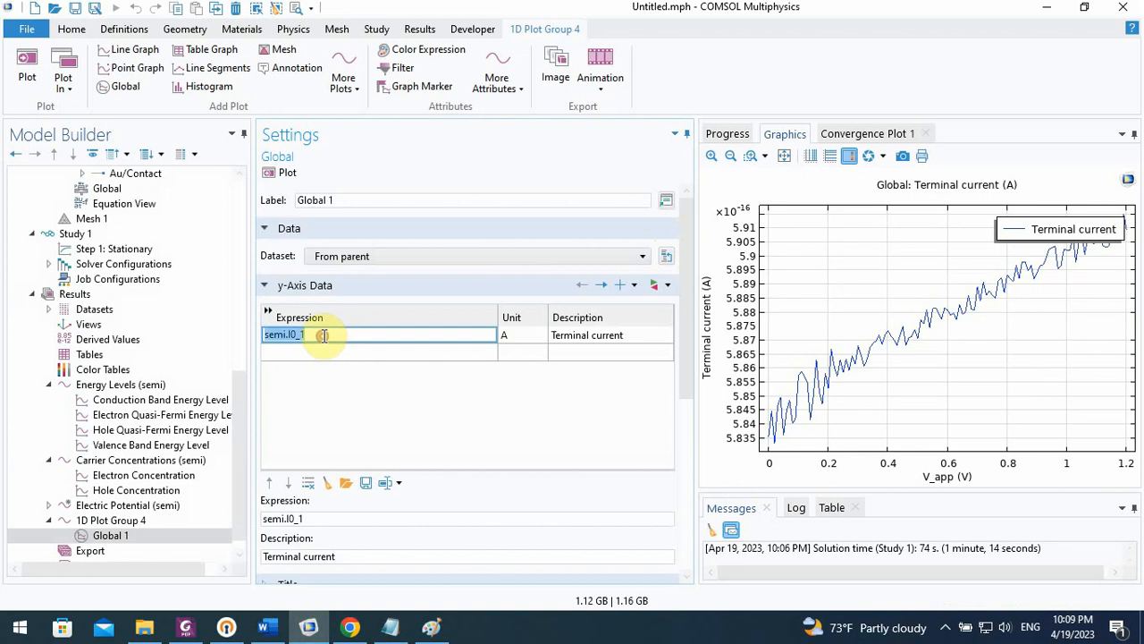
{"action": "left_click", "coordinate": [323, 334]}
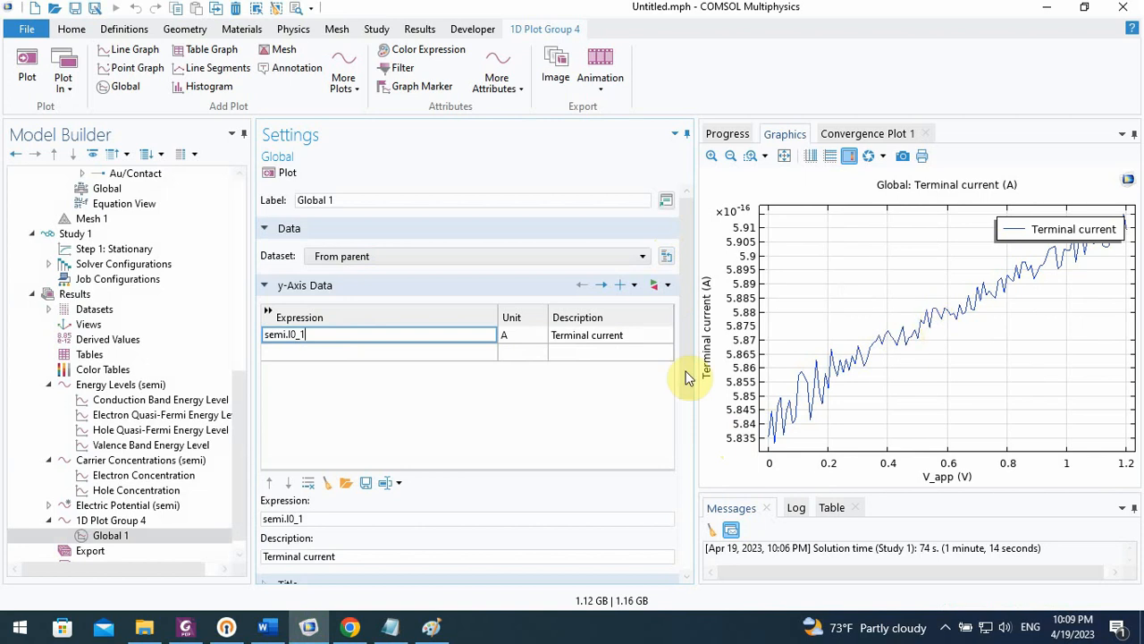
{"action": "type", "text": "2"}
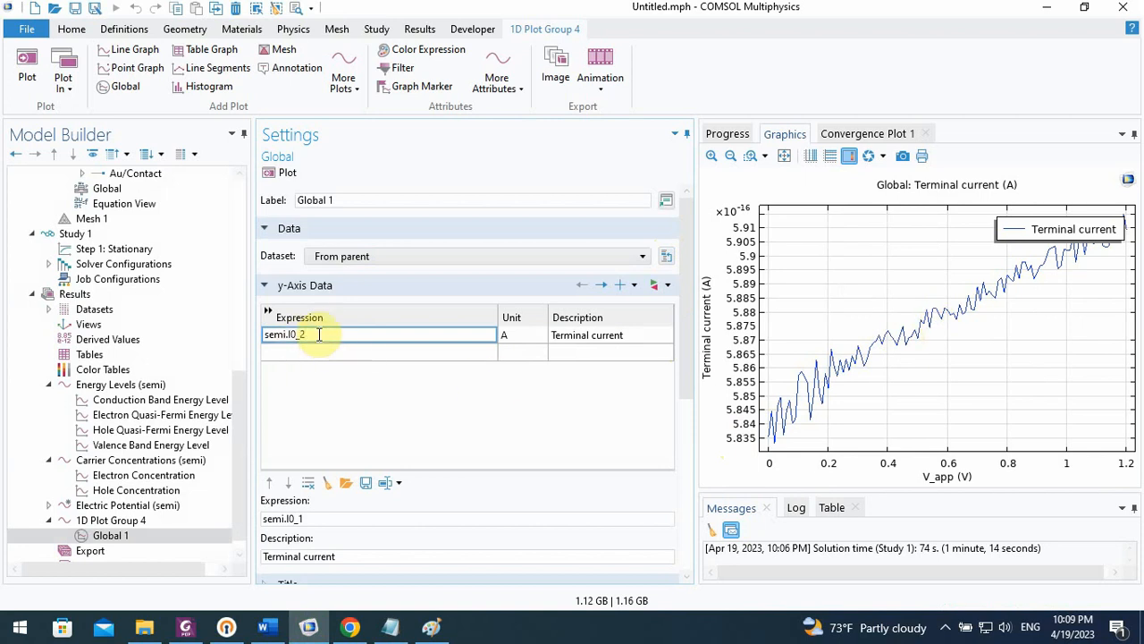
{"action": "left_click", "coordinate": [284, 175]}
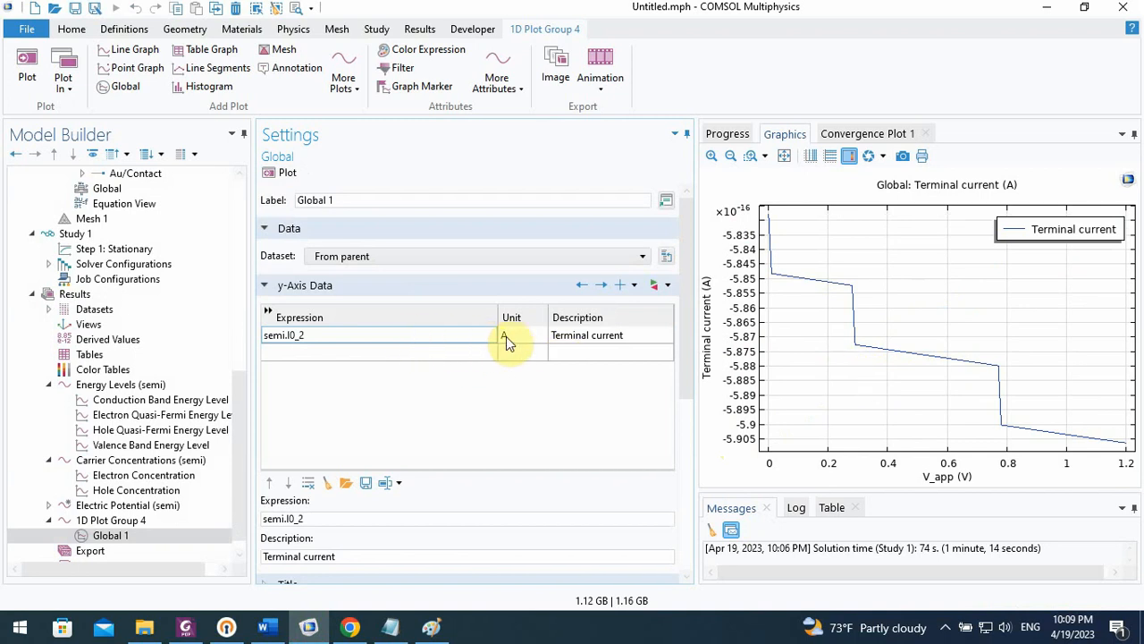
Divide the plotted terminal current by the cell area, making the expression semi.I0_2/Area
{"action": "left_click", "coordinate": [353, 335]}
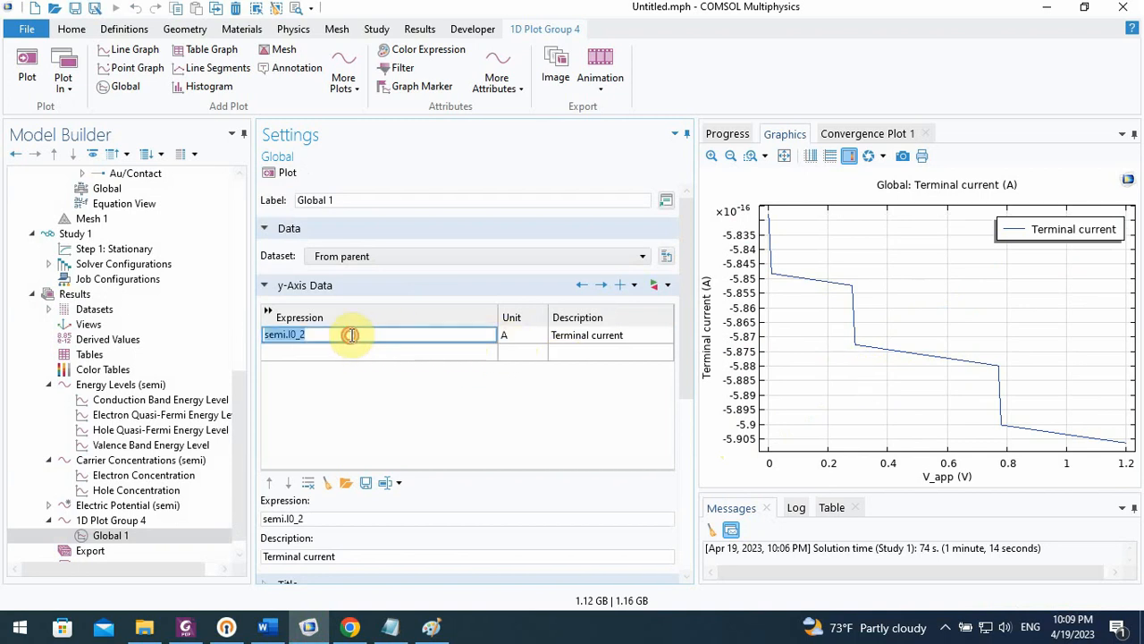
{"action": "left_click", "coordinate": [350, 335]}
{"action": "type", "text": "/"}
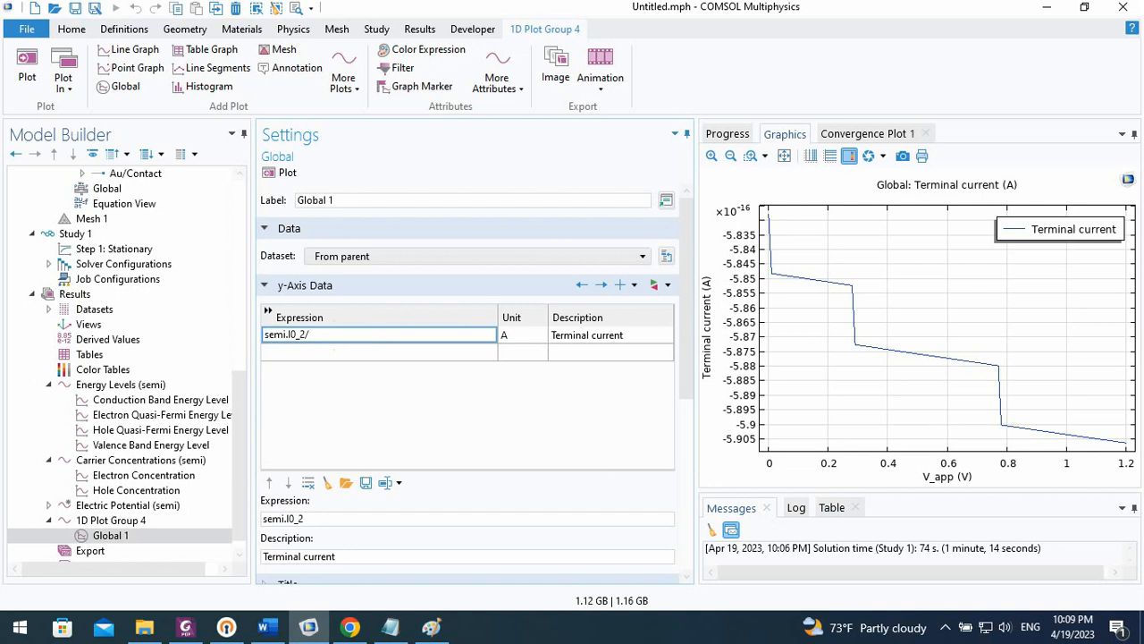
{"action": "type", "text": "Area"}
{"action": "left_click", "coordinate": [366, 352]}
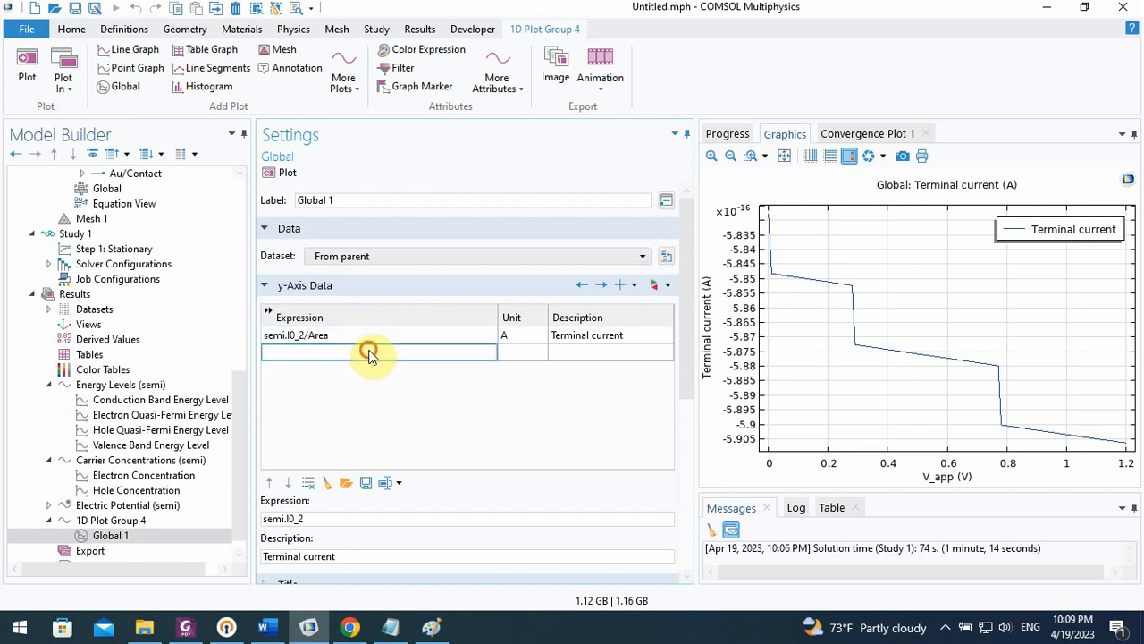
Set the expression's unit to mA/cm^2, widen the unit column and replot the current density
{"action": "left_click", "coordinate": [501, 336]}
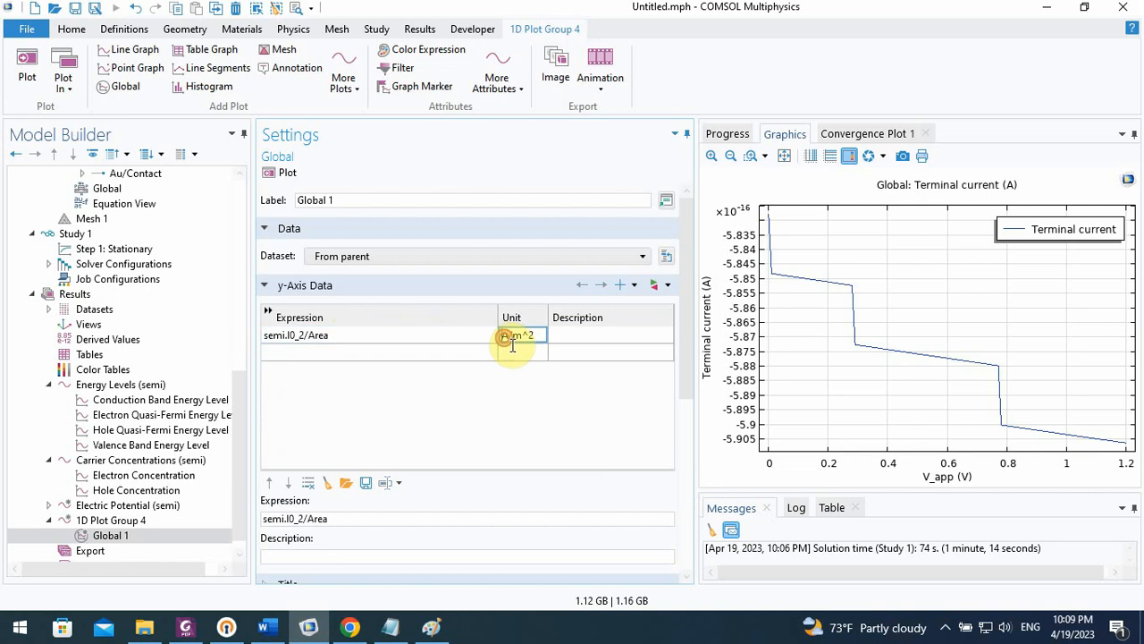
{"action": "left_click", "coordinate": [501, 336]}
{"action": "type", "text": "m"}
{"action": "left_click", "coordinate": [514, 336]}
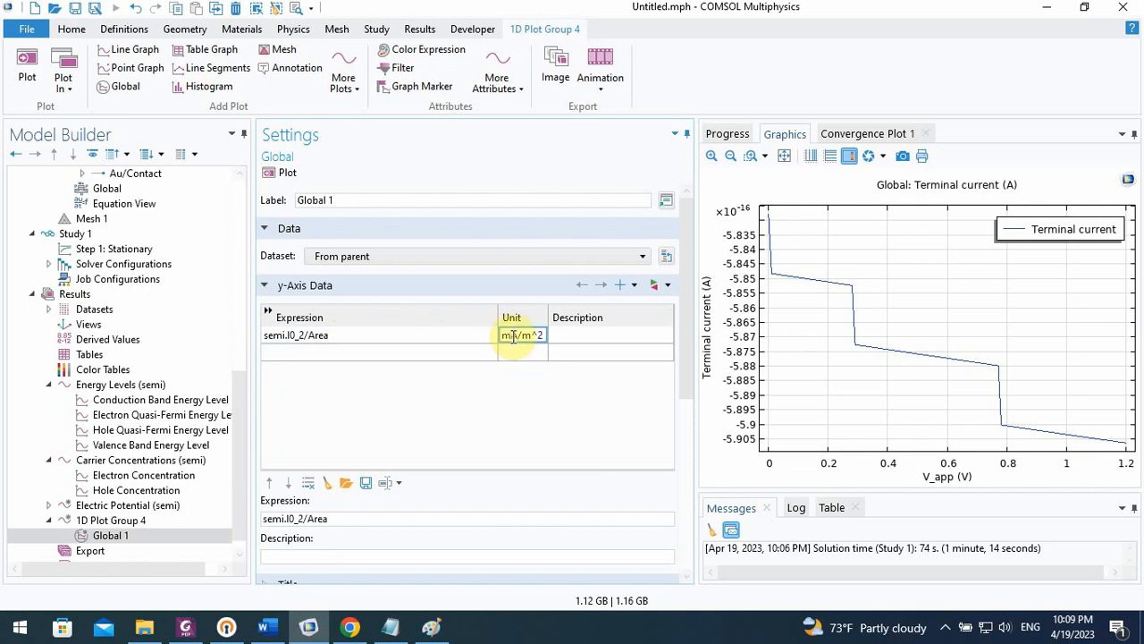
{"action": "type", "text": "c"}
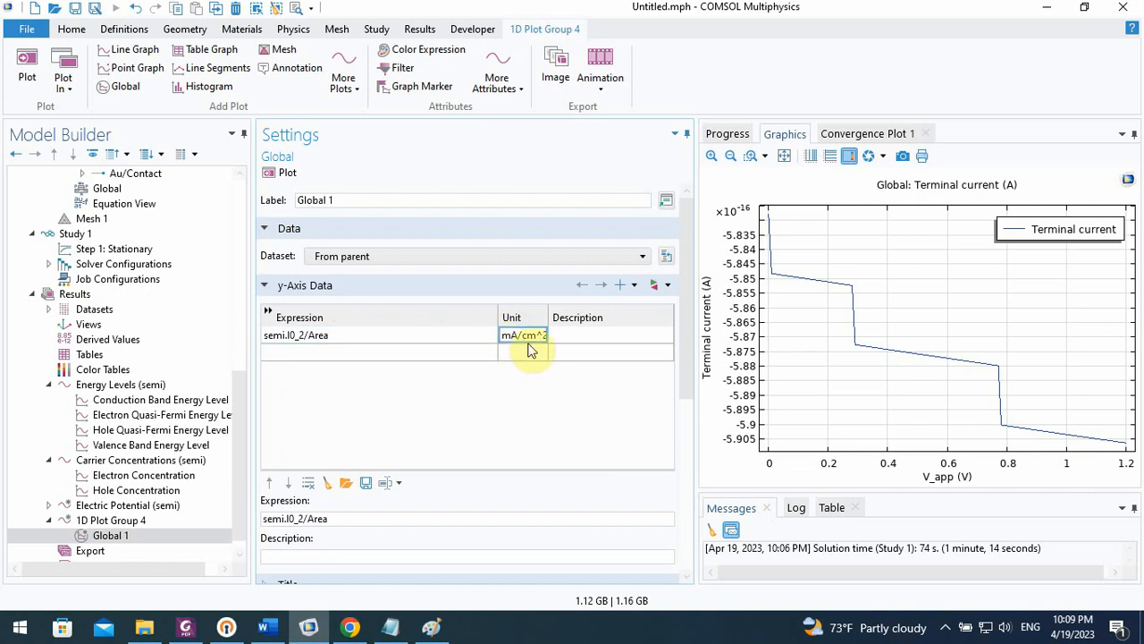
{"action": "left_click_drag", "start_coordinate": [548, 318], "coordinate": [568, 317]}
{"action": "left_click", "coordinate": [415, 350]}
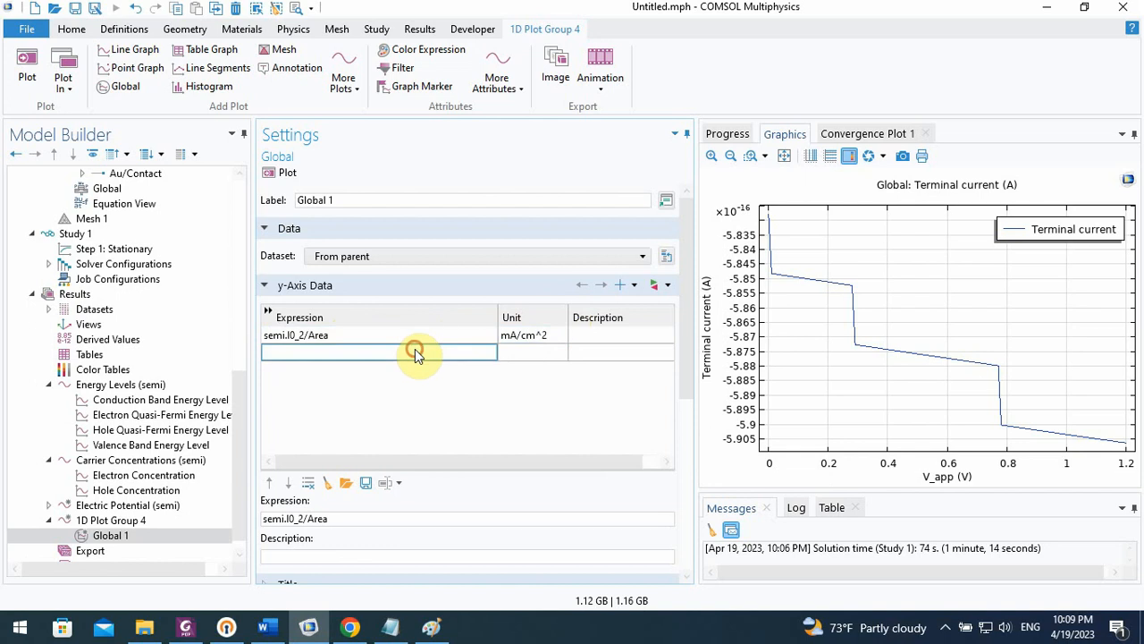
{"action": "left_click", "coordinate": [286, 179]}
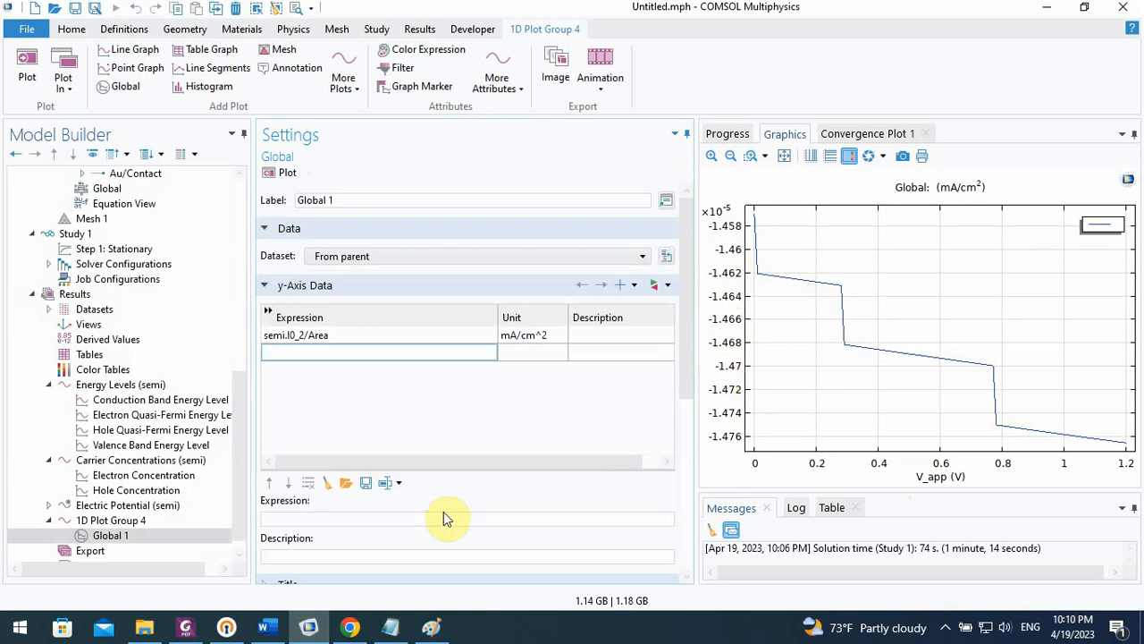
Switch to the paper in Chrome and examine the published J-V curves on page 5
{"action": "left_click", "coordinate": [352, 627]}
{"action": "scroll", "coordinate": [454, 440], "scroll_direction": "right", "scroll_amount": 2}
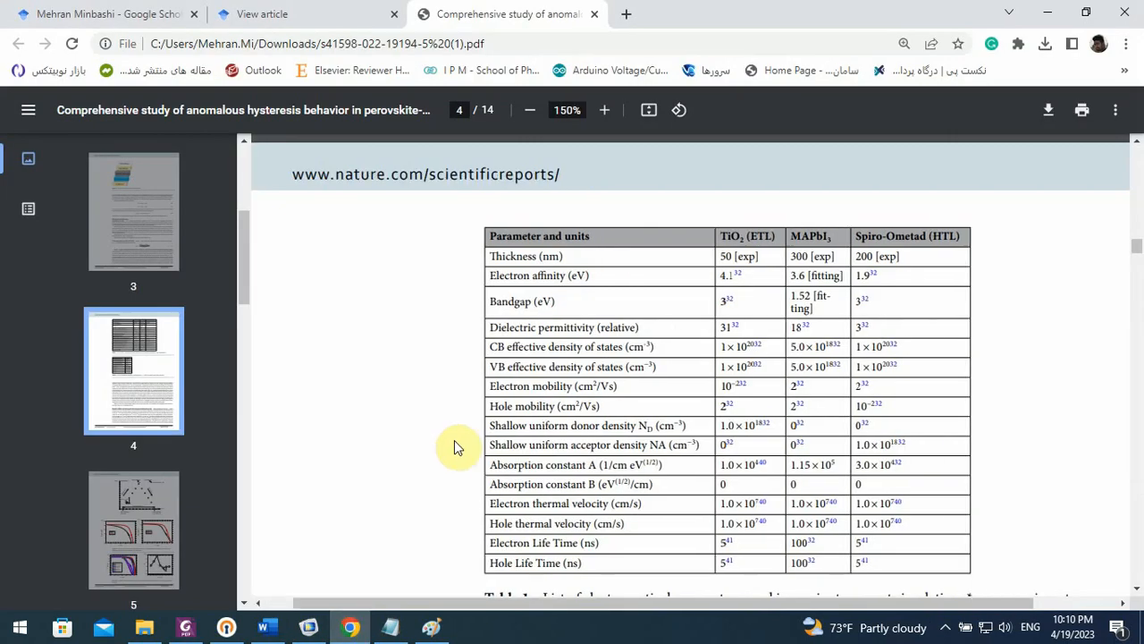
{"action": "scroll", "coordinate": [454, 443], "scroll_direction": "down", "scroll_amount": 1}
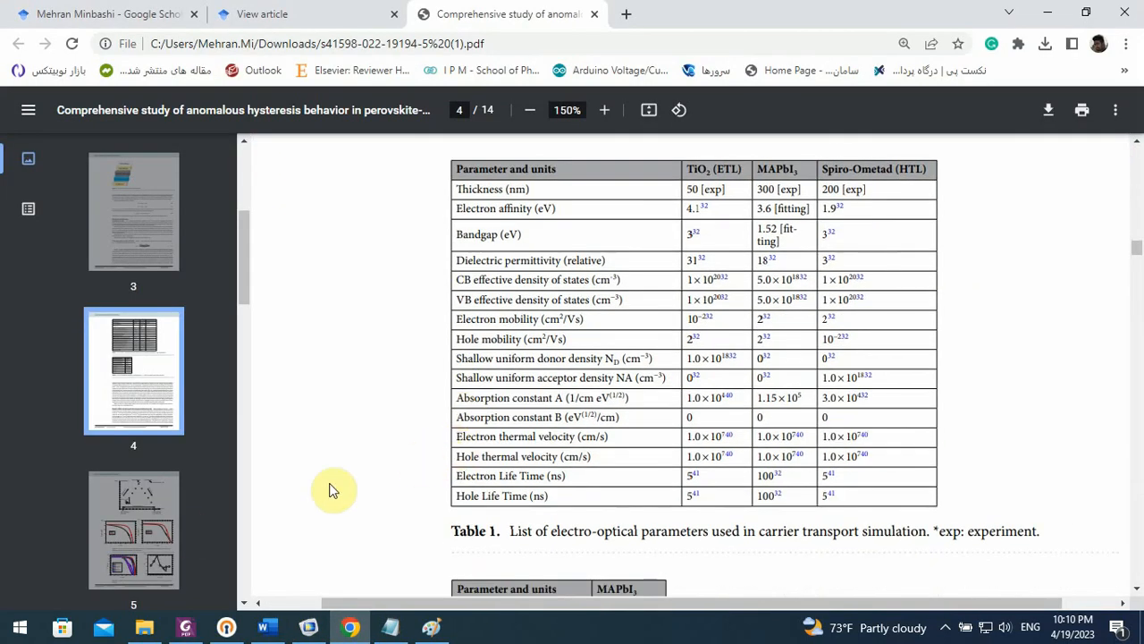
{"action": "left_click", "coordinate": [172, 526]}
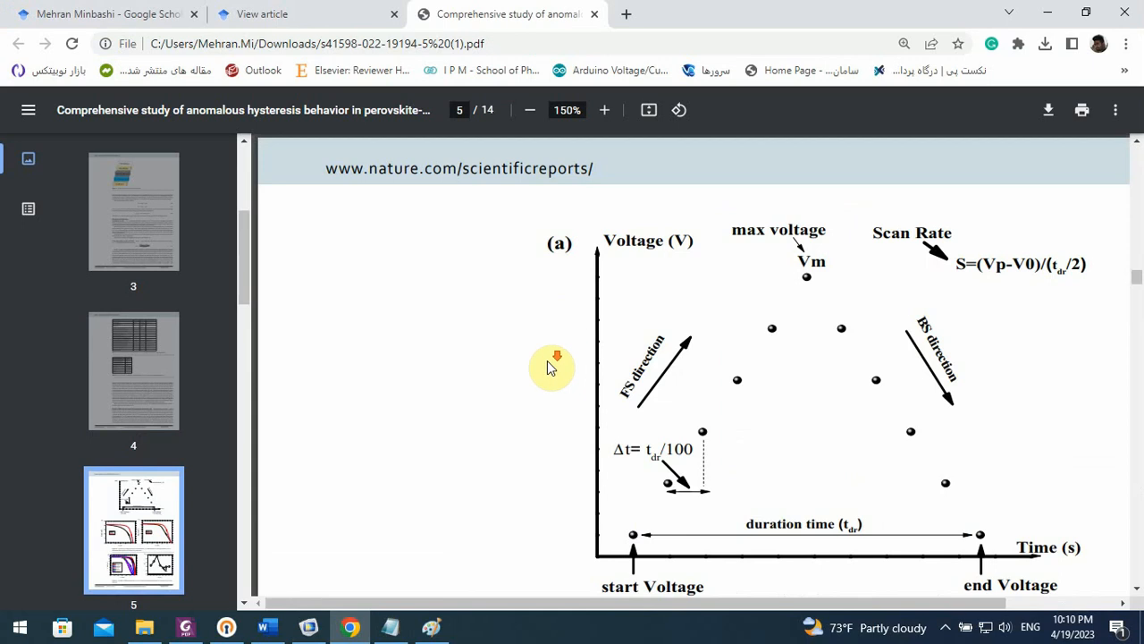
{"action": "scroll", "coordinate": [547, 365], "scroll_direction": "down", "scroll_amount": 3}
{"action": "scroll", "coordinate": [551, 367], "scroll_direction": "down", "scroll_amount": 1}
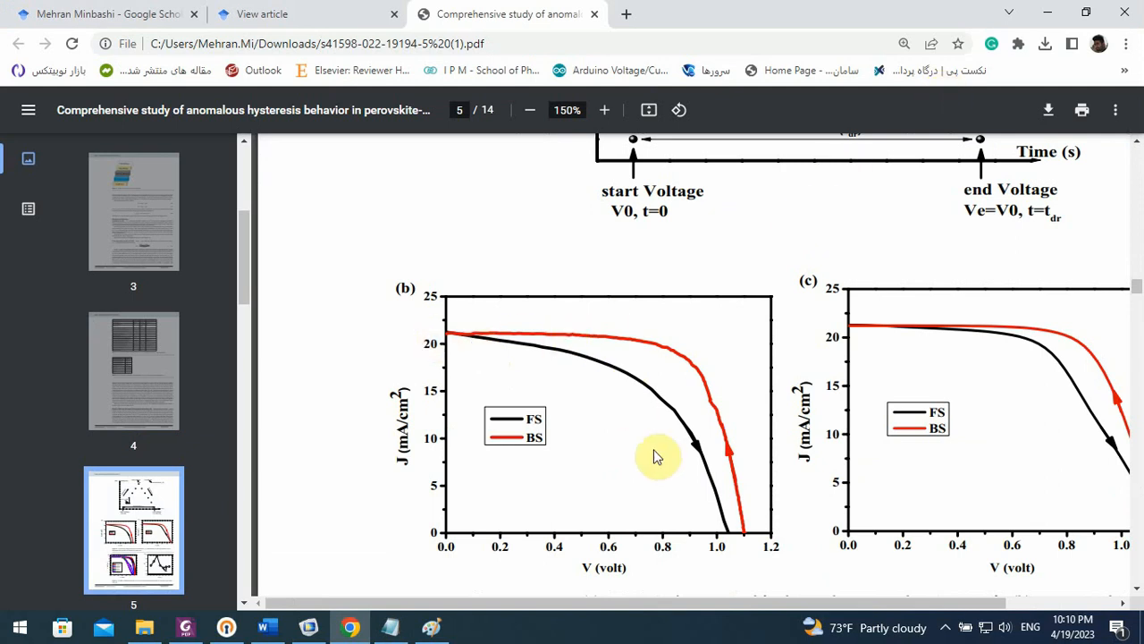
Switch back to COMSOL and set the user-defined generation rates of both electrons and holes to 2.2e22[1/(m^3*s)]
{"action": "left_click", "coordinate": [308, 627]}
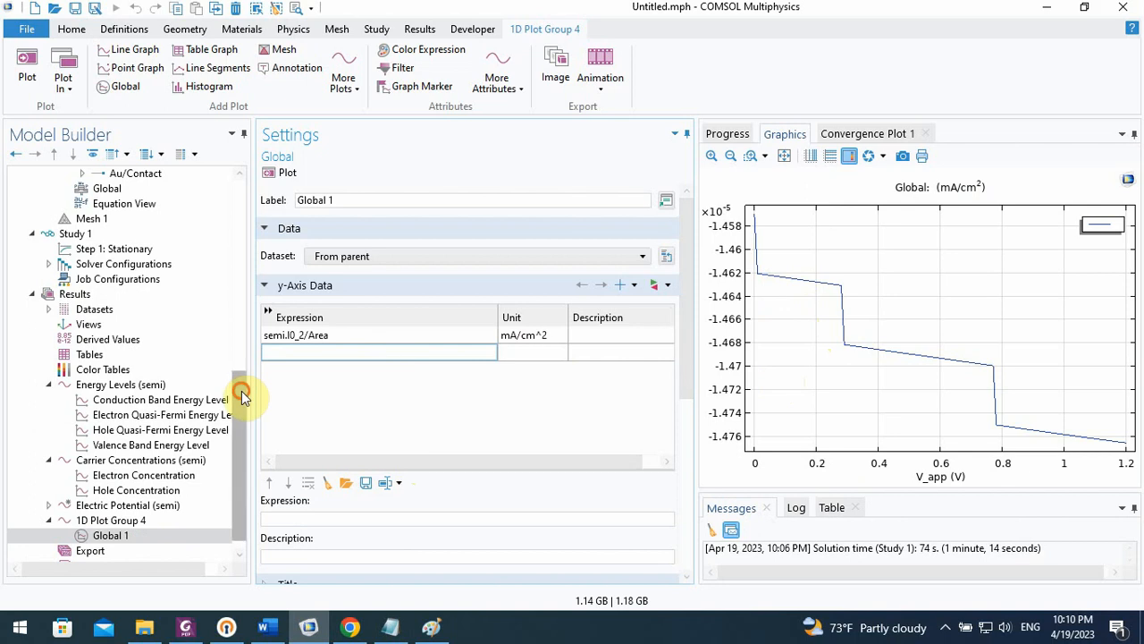
{"action": "left_click_drag", "start_coordinate": [241, 391], "coordinate": [240, 248]}
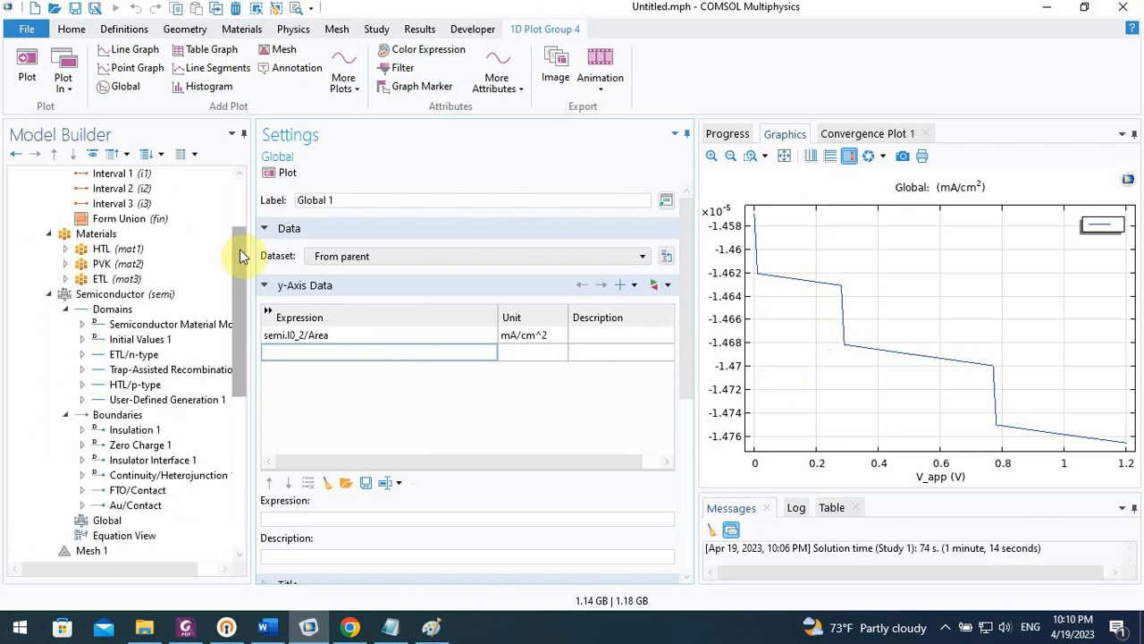
{"action": "left_click", "coordinate": [159, 399]}
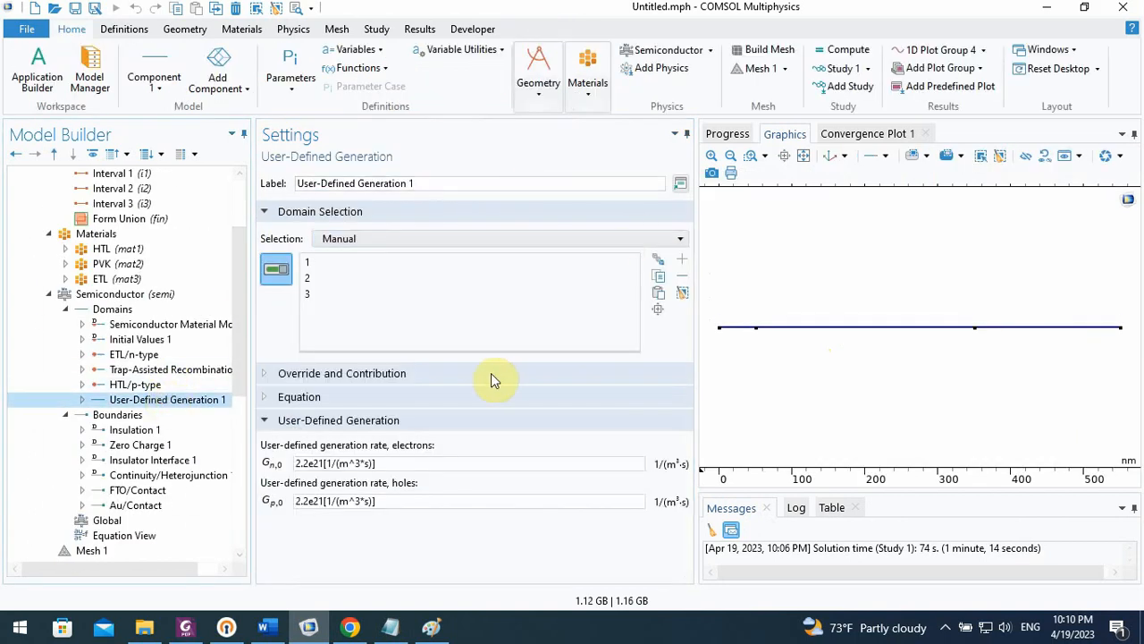
{"action": "left_click", "coordinate": [320, 462]}
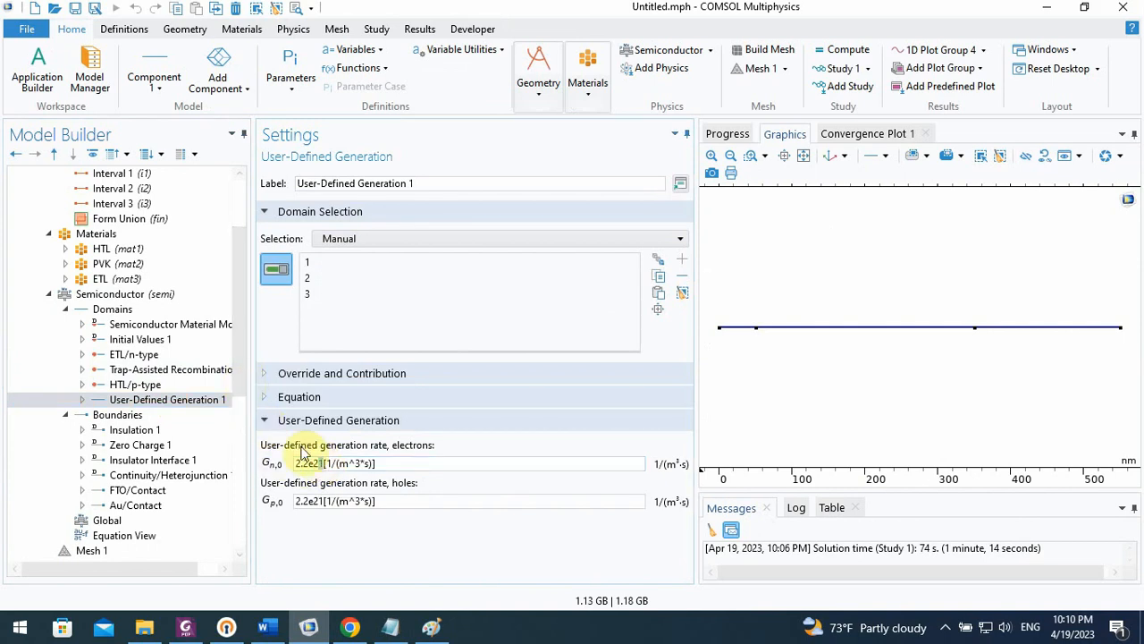
{"action": "left_click", "coordinate": [320, 502]}
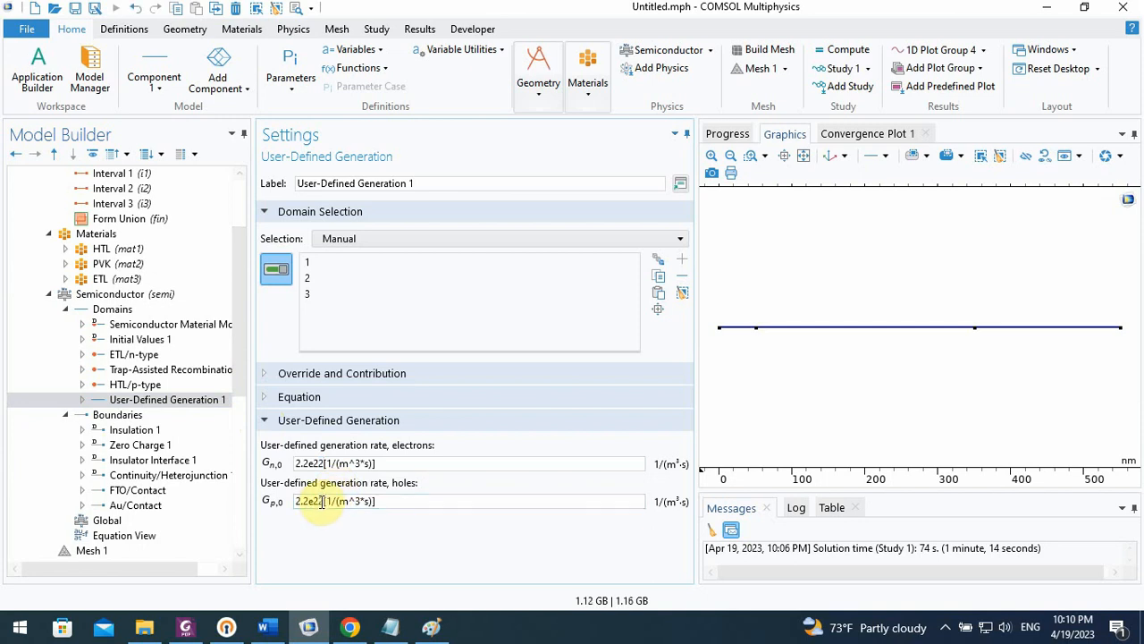
Recompute Study 1 with the new generation rates and view its convergence plot
{"action": "left_click_drag", "start_coordinate": [241, 366], "coordinate": [256, 503]}
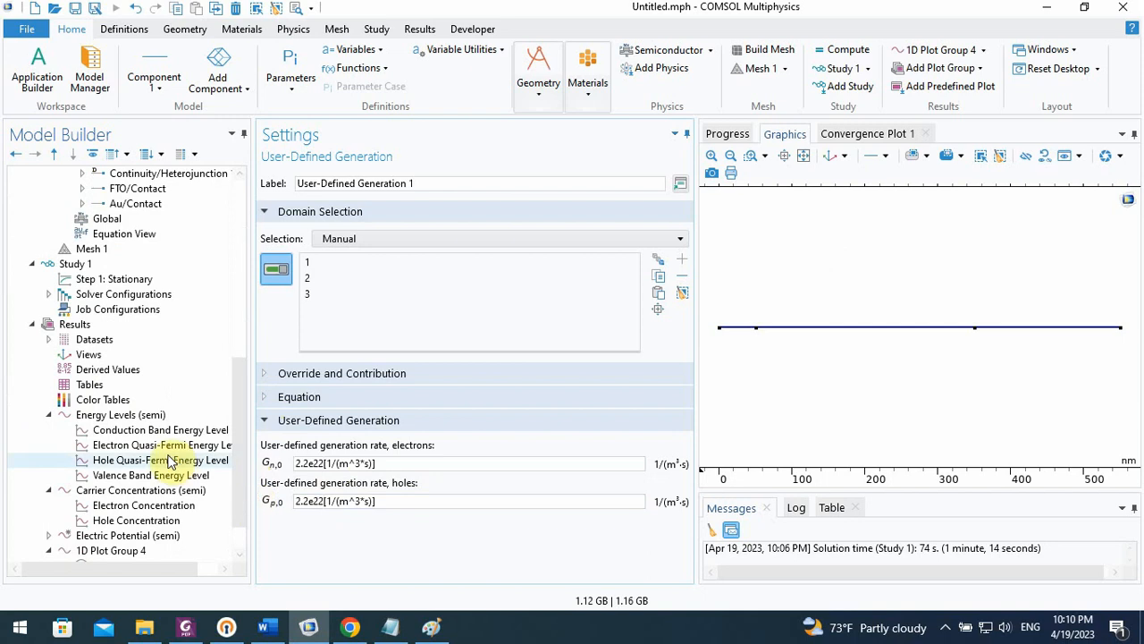
{"action": "scroll", "coordinate": [121, 394], "scroll_direction": "down", "scroll_amount": 1}
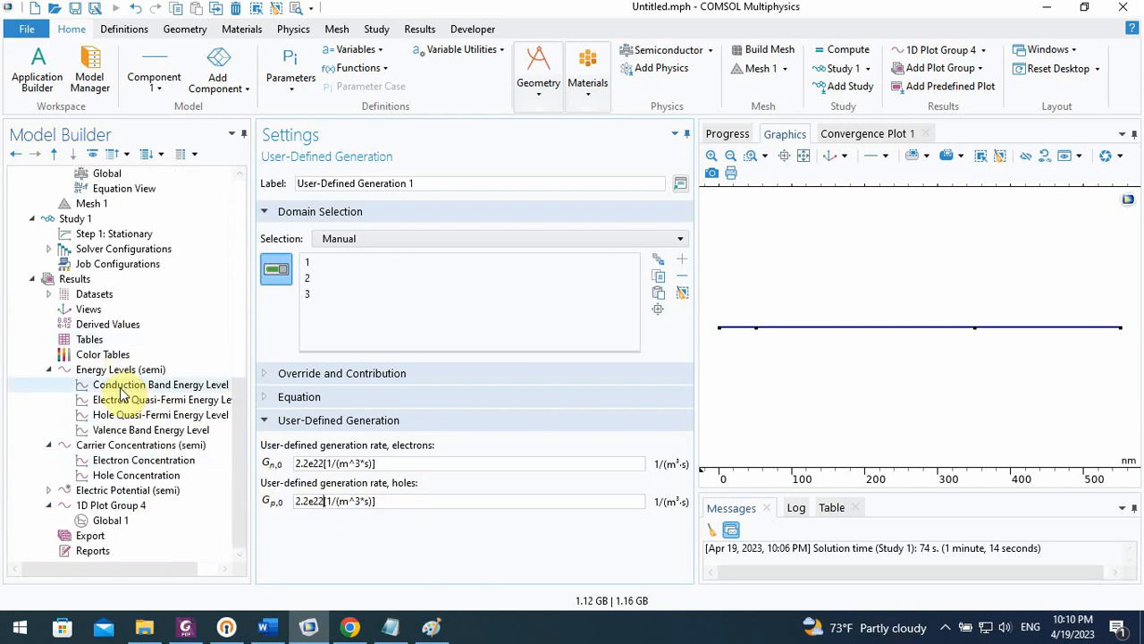
{"action": "left_click", "coordinate": [111, 519]}
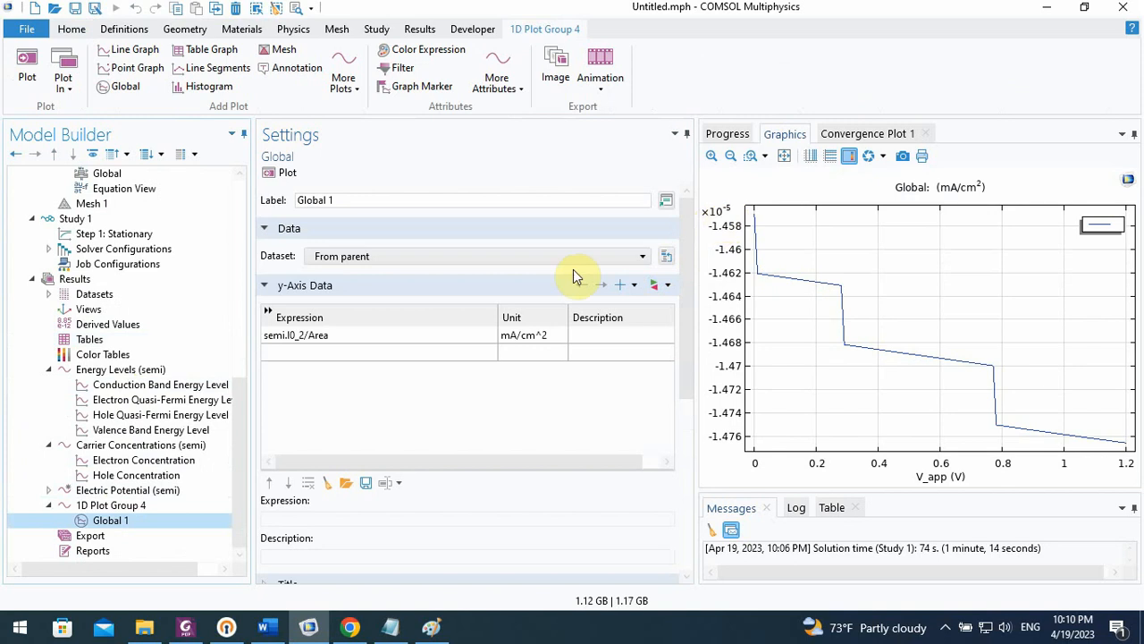
{"action": "left_click", "coordinate": [79, 218]}
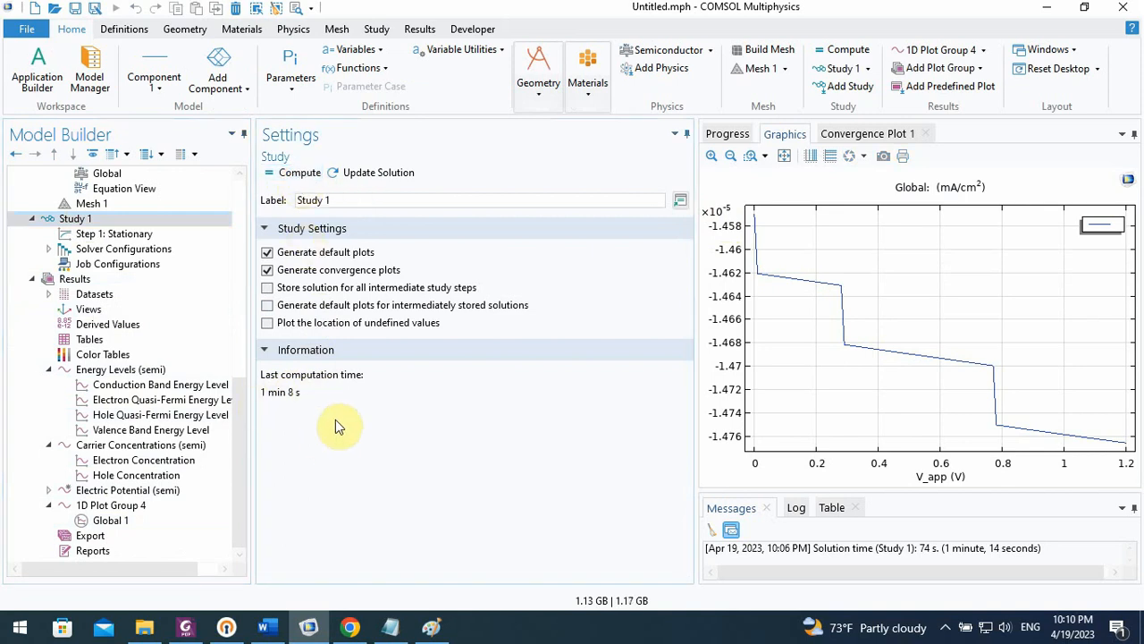
{"action": "key", "text": "F8"}
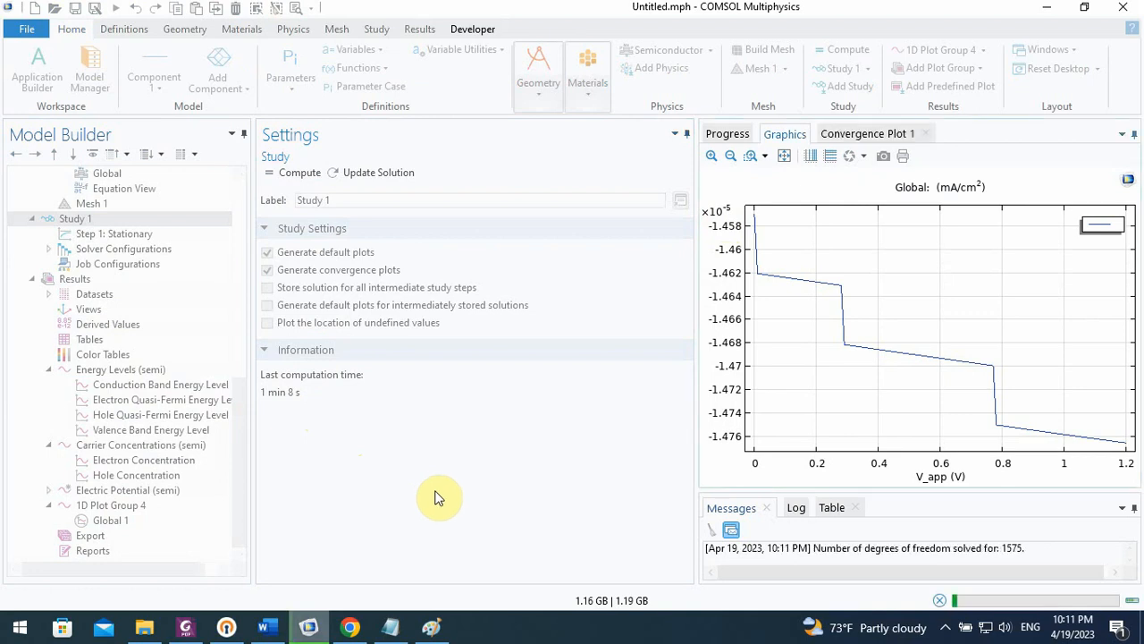
{"action": "left_click", "coordinate": [866, 136]}
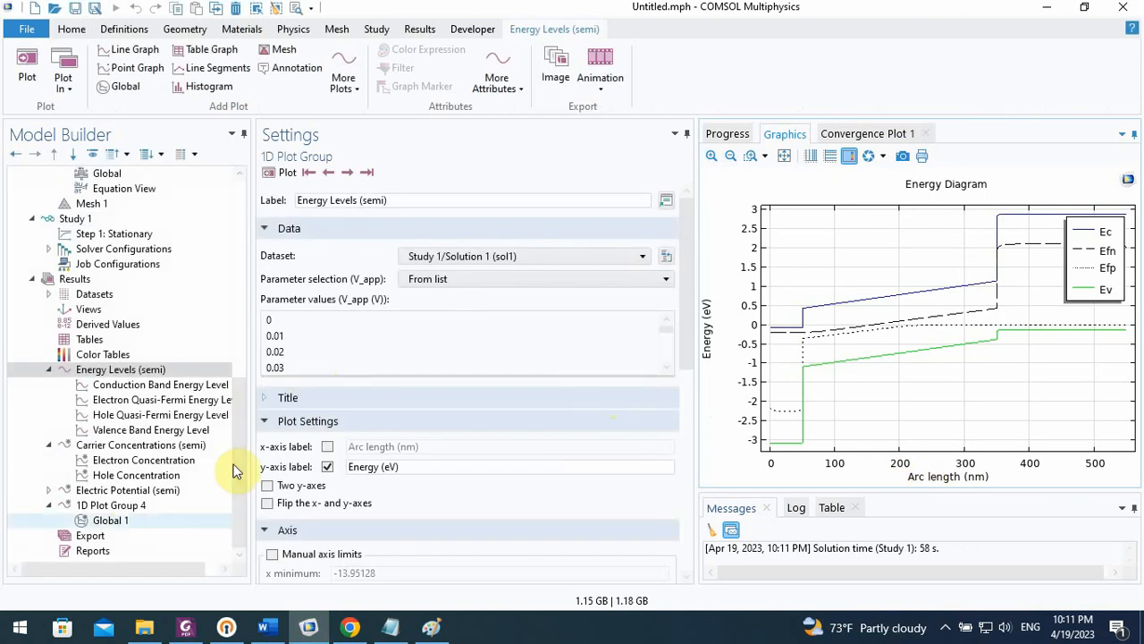
Change the Global plot's expression to semi.I0_1/Area and plot it
{"action": "left_click", "coordinate": [118, 522]}
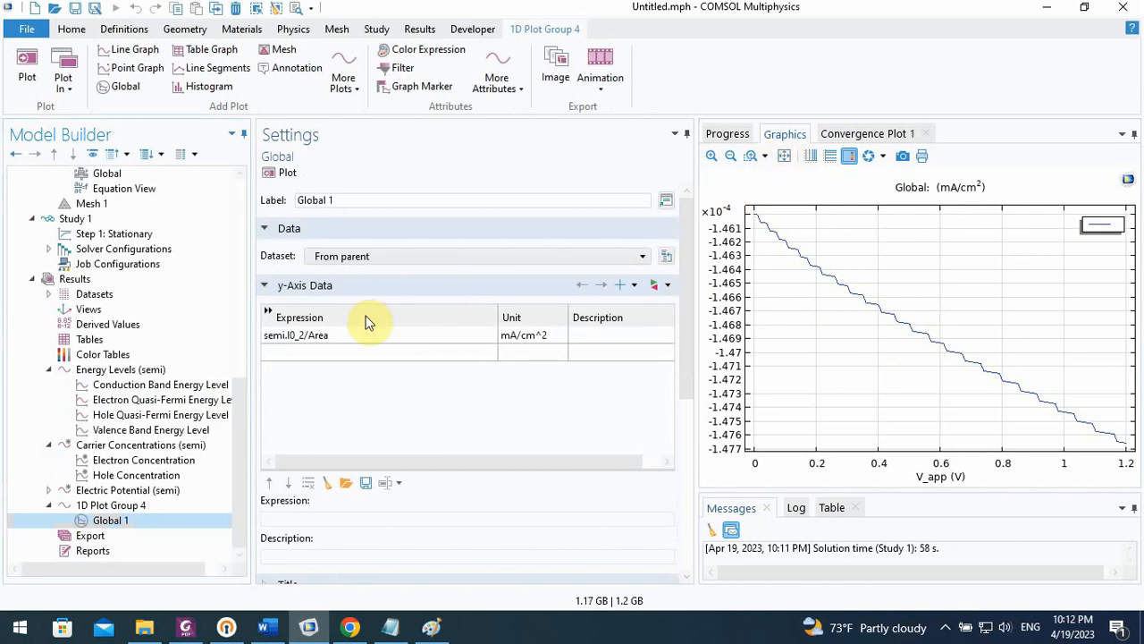
{"action": "left_click", "coordinate": [302, 333]}
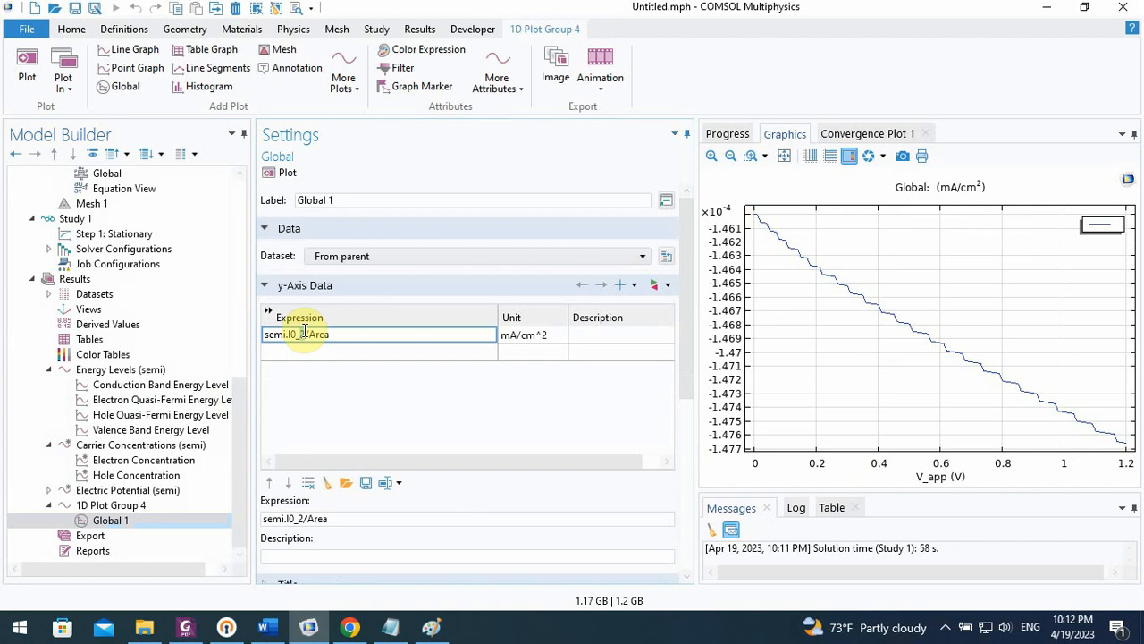
{"action": "type", "text": "1"}
{"action": "left_click", "coordinate": [314, 352]}
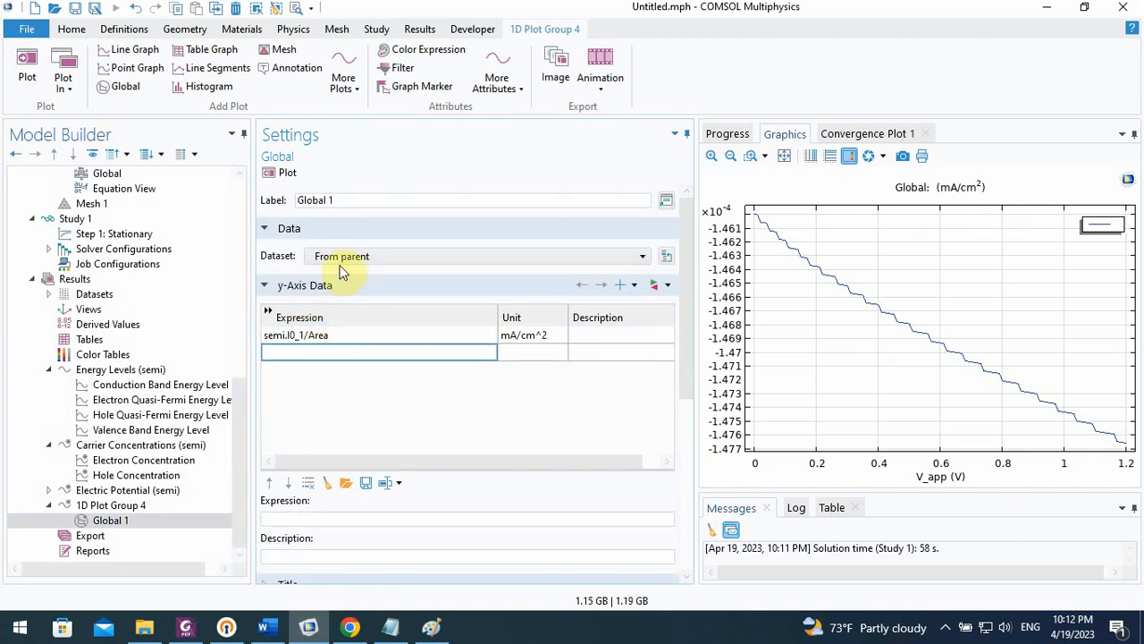
{"action": "left_click", "coordinate": [280, 173]}
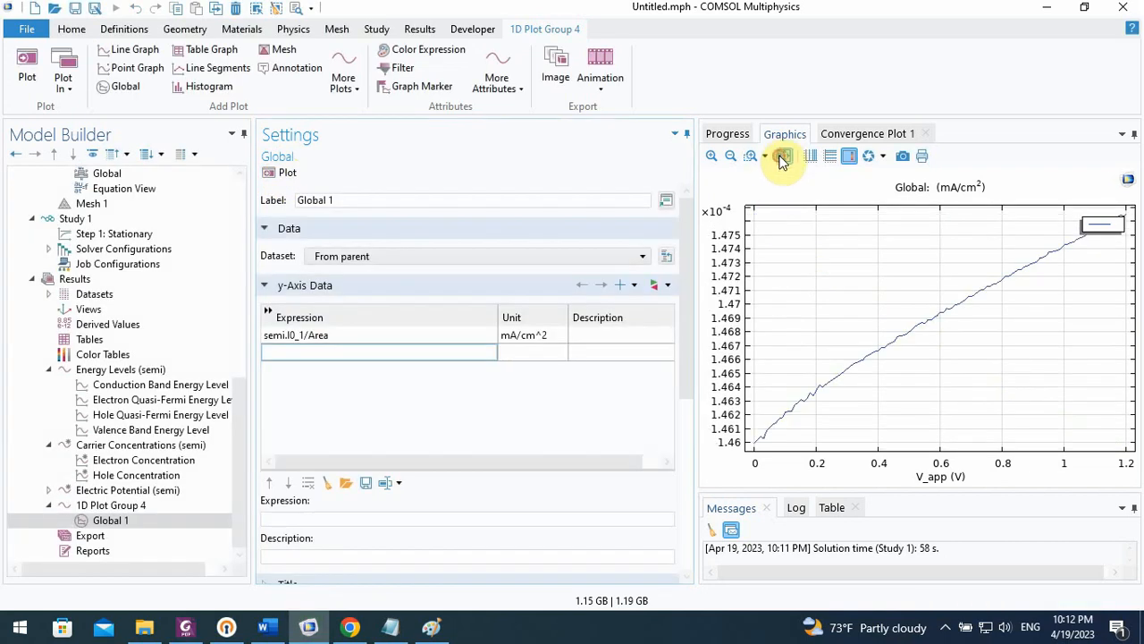
Change the Global plot's y-axis expression to semi.I0_2/Area
{"action": "left_click", "coordinate": [302, 334]}
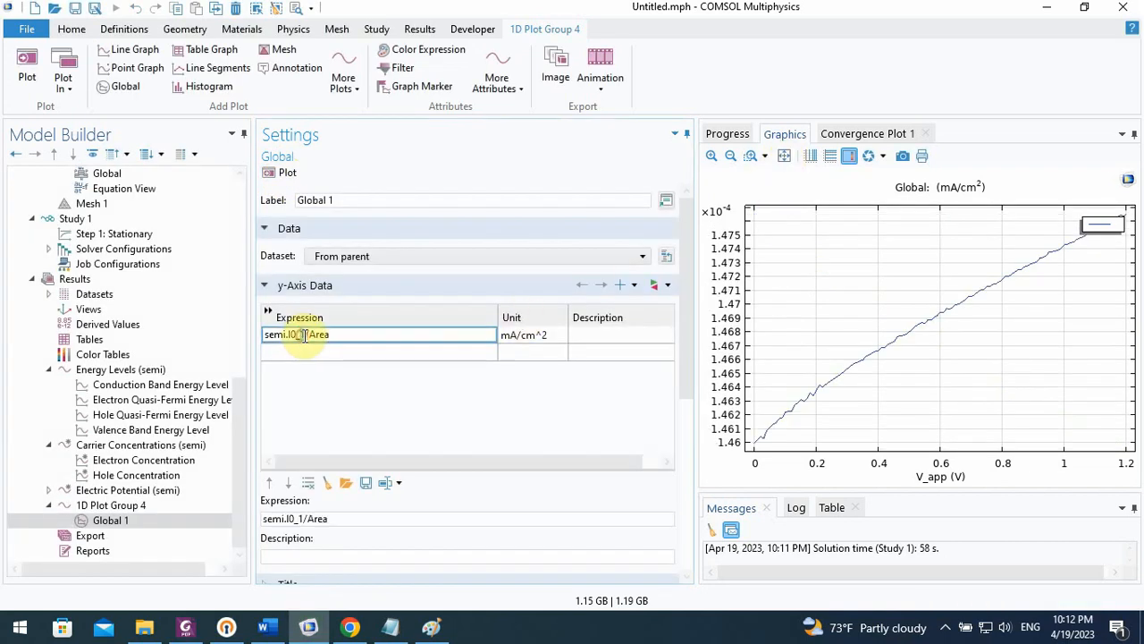
{"action": "key", "text": "BackSpace"}
{"action": "type", "text": "2"}
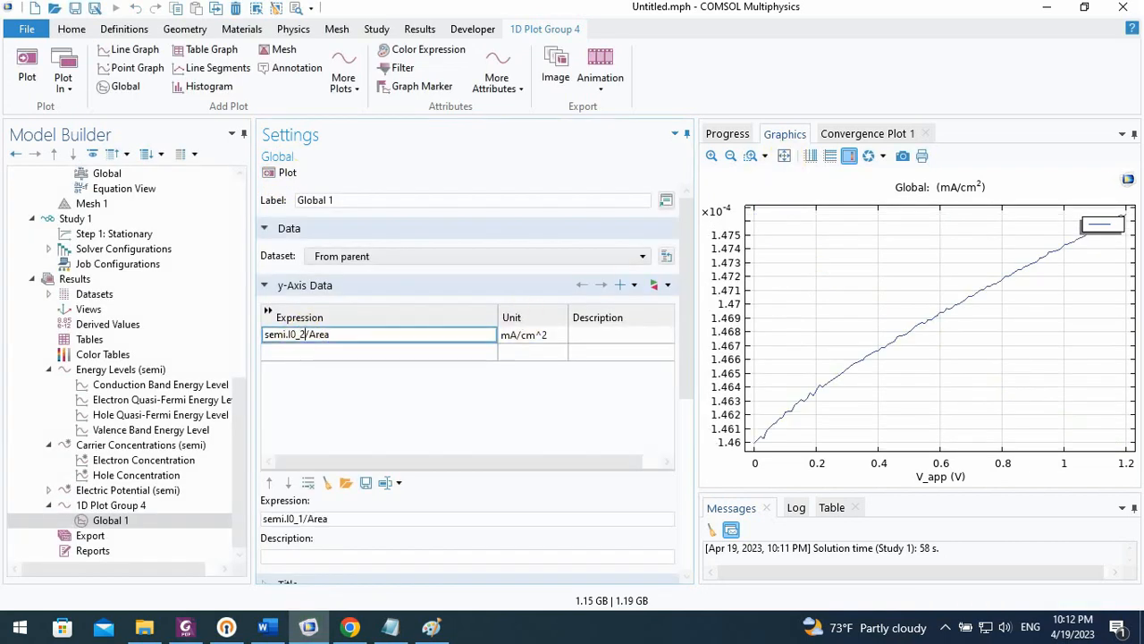
{"action": "left_click", "coordinate": [304, 357]}
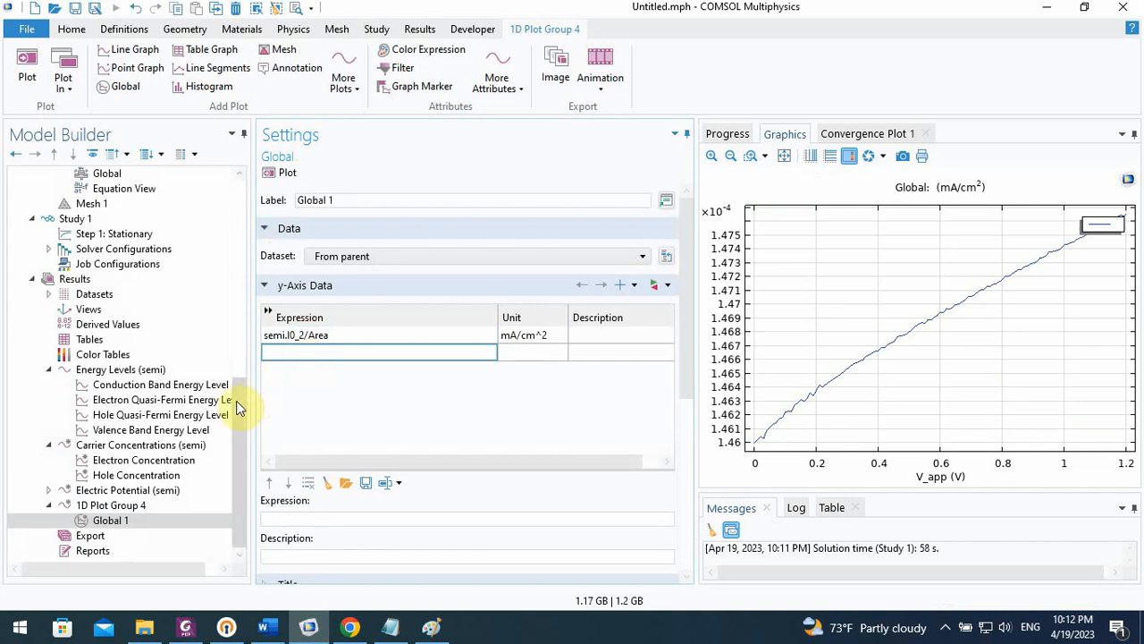
Change the user-defined generation rates of both electrons and holes to 2.2e22[1/(cm^3*s)]
{"action": "left_click_drag", "start_coordinate": [236, 400], "coordinate": [239, 323]}
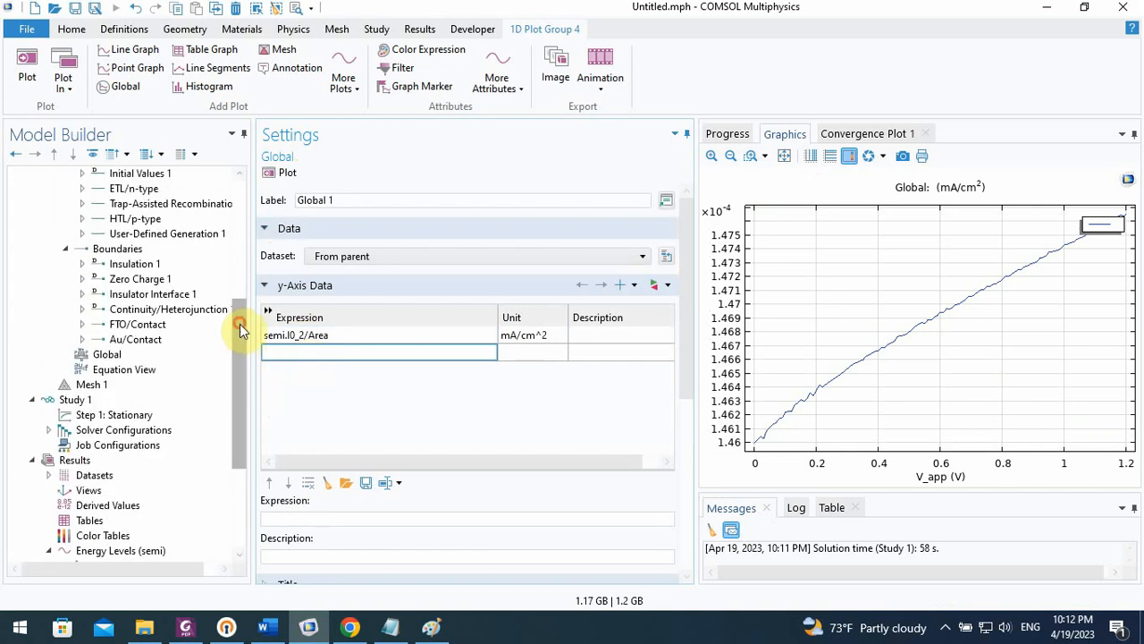
{"action": "left_click", "coordinate": [187, 234]}
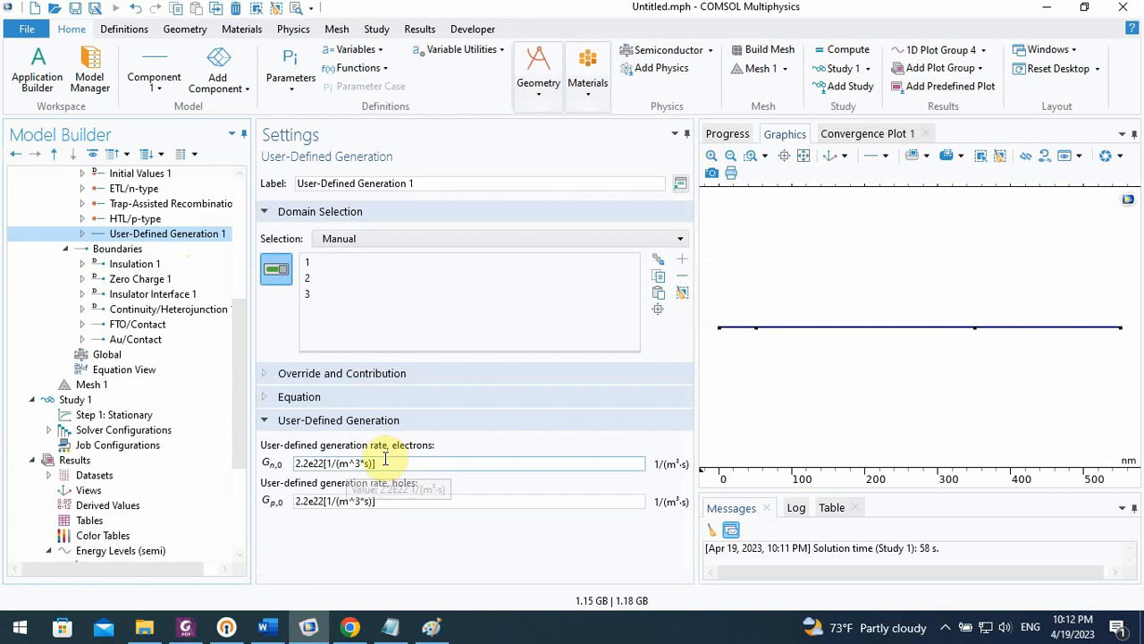
{"action": "left_click", "coordinate": [346, 463]}
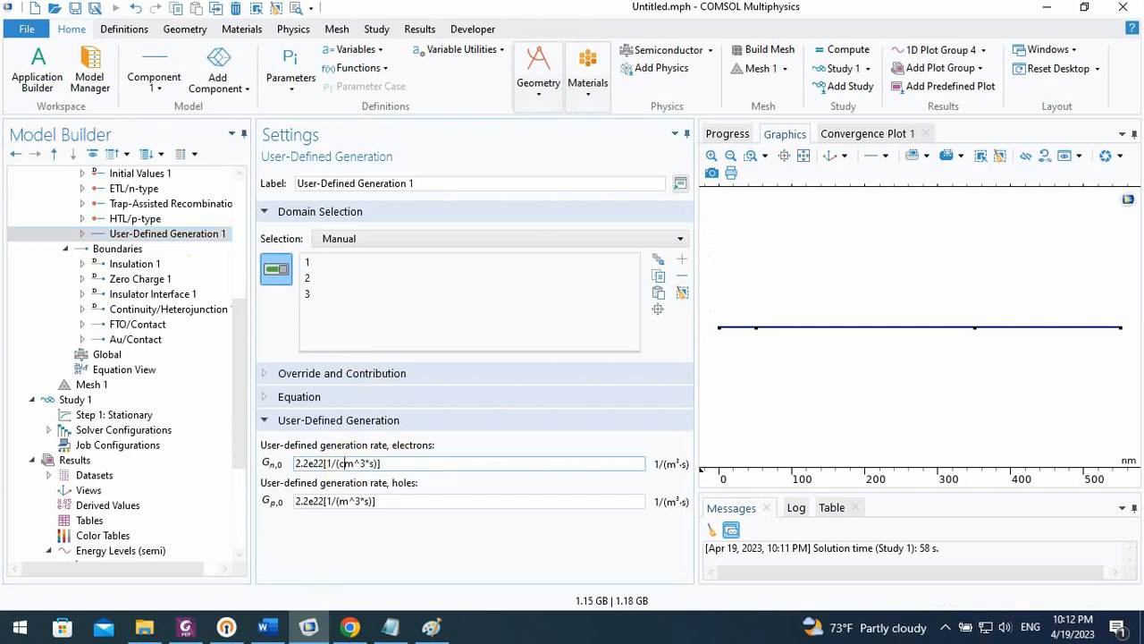
{"action": "type", "text": "c"}
{"action": "left_click", "coordinate": [350, 501]}
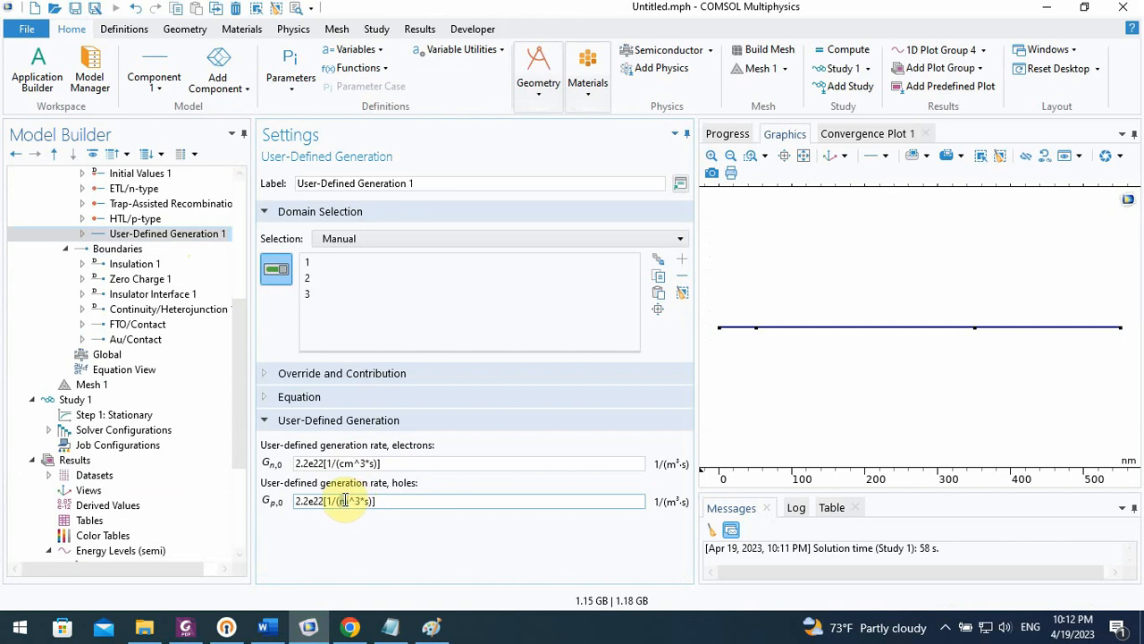
{"action": "left_click", "coordinate": [313, 464]}
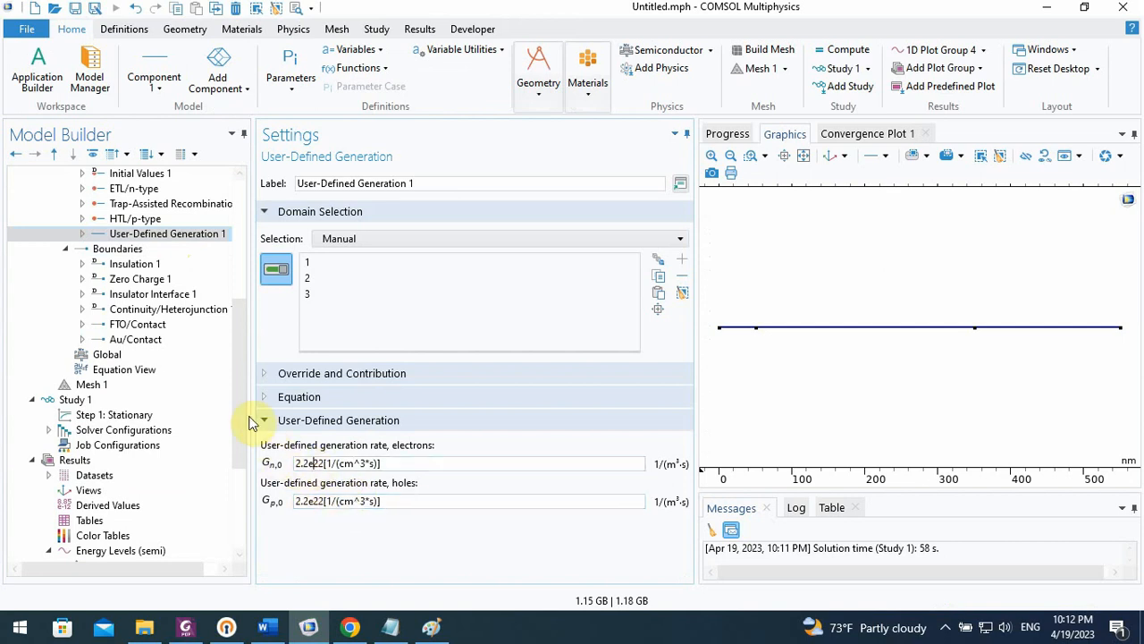
Recompute Study 1 with the per-cubic-centimetre generation rates and monitor the solver progress and convergence plot until it finishes
{"action": "scroll", "coordinate": [246, 422], "scroll_direction": "down", "scroll_amount": 3}
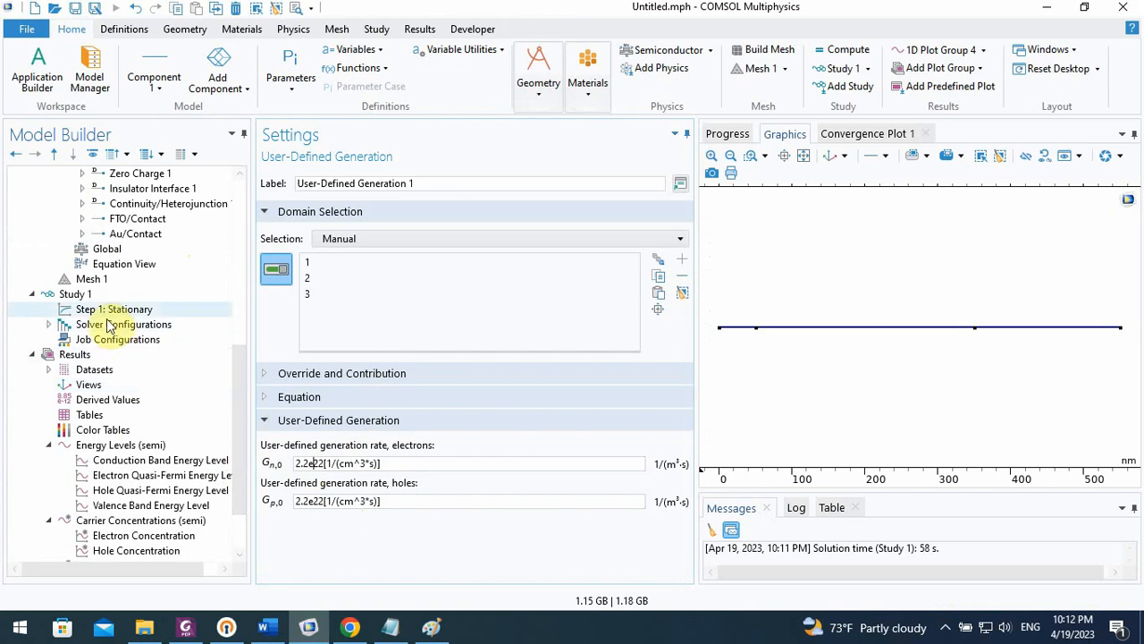
{"action": "left_click", "coordinate": [75, 294]}
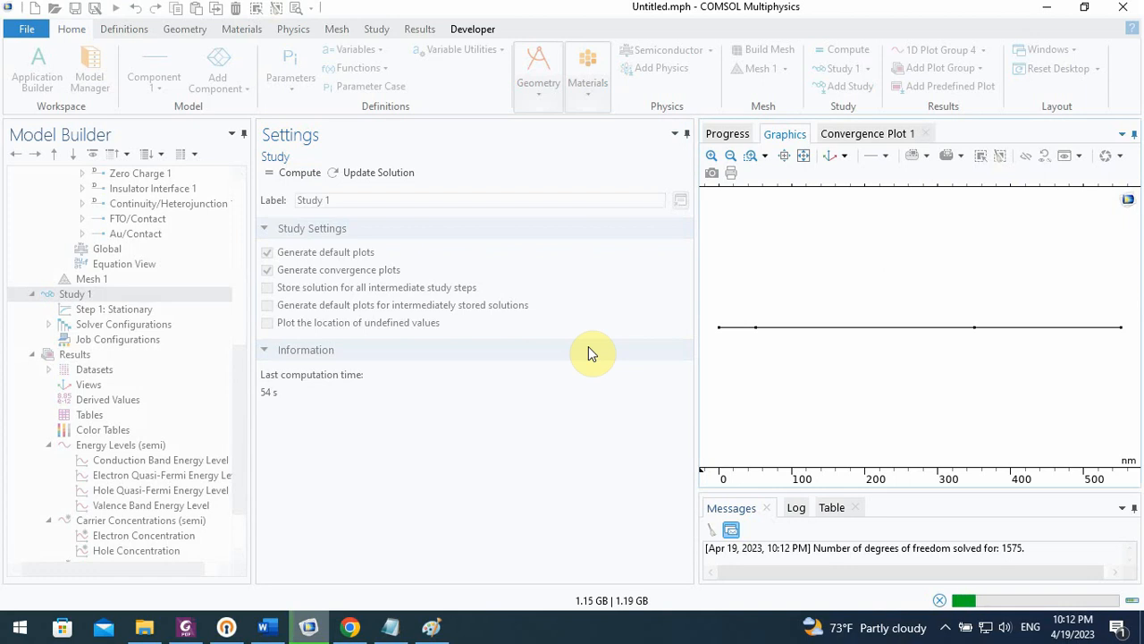
{"action": "left_click", "coordinate": [849, 143]}
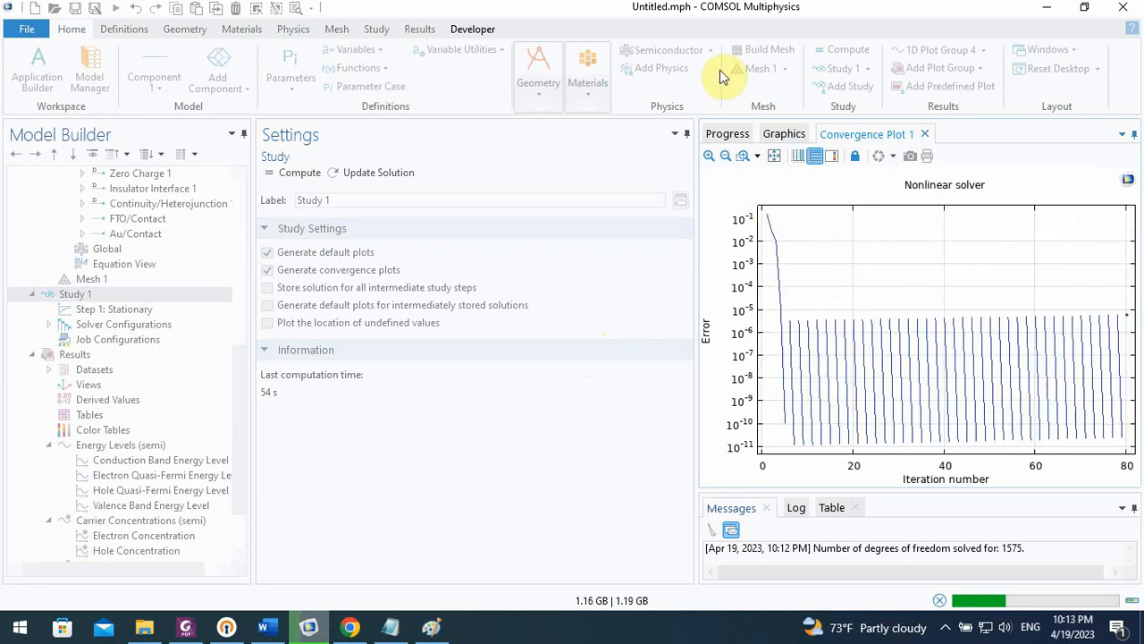
{"action": "left_click", "coordinate": [728, 133]}
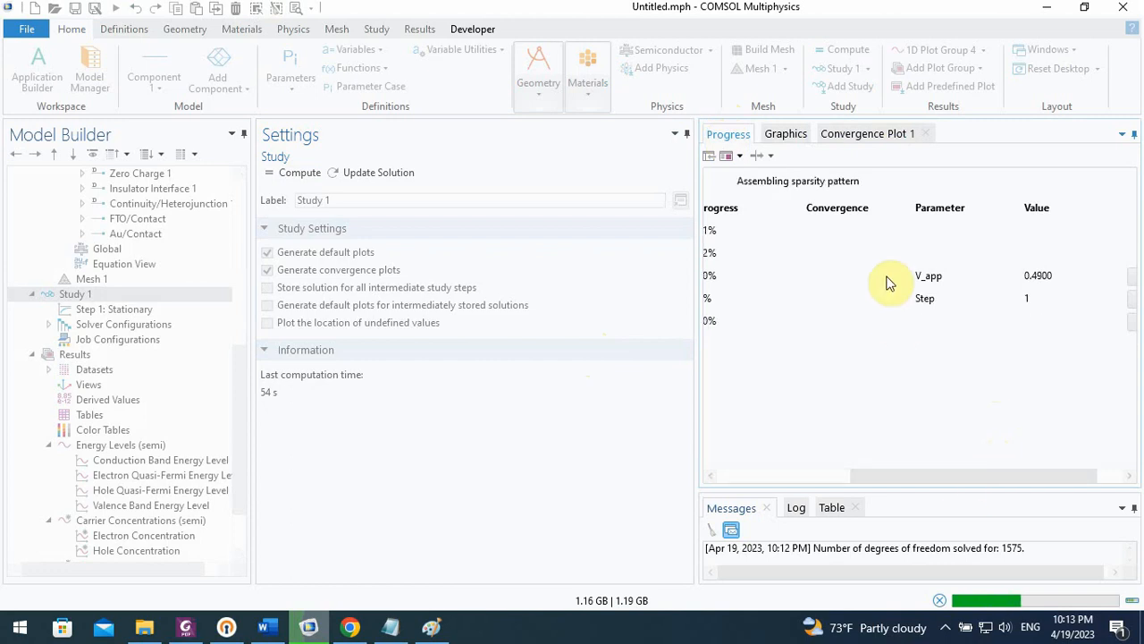
{"action": "mouse_move", "coordinate": [919, 475]}
{"action": "left_mouse_down"}
{"action": "mouse_move", "coordinate": [801, 473]}
{"action": "mouse_move", "coordinate": [938, 483]}
{"action": "left_mouse_up"}
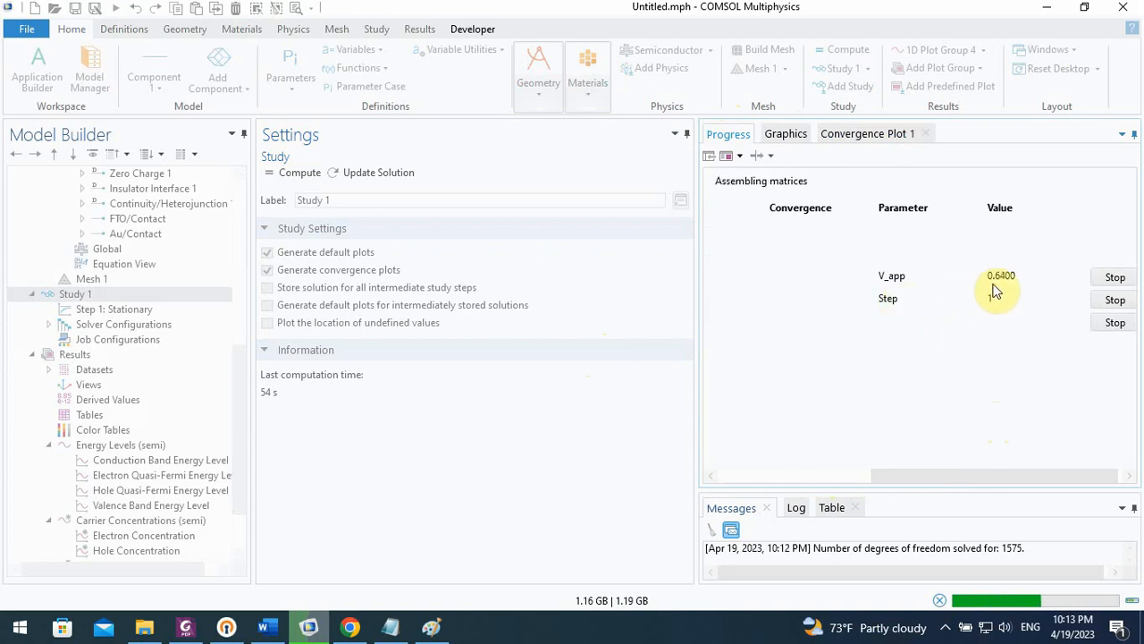
{"action": "left_click", "coordinate": [858, 136]}
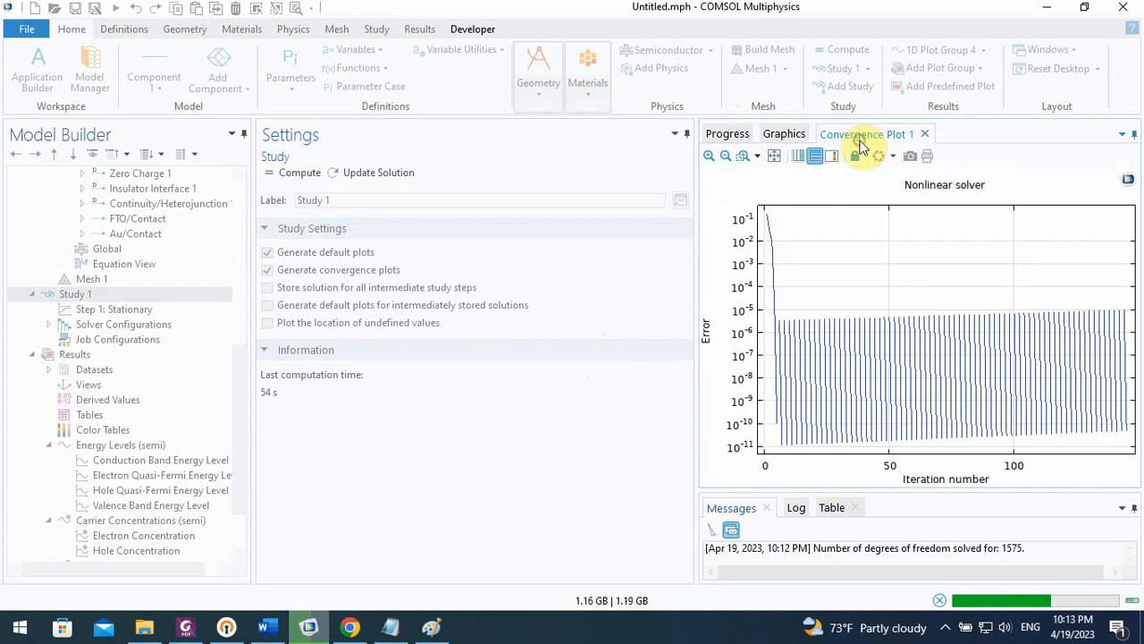
{"action": "left_click", "coordinate": [724, 134]}
{"action": "left_click", "coordinate": [847, 135]}
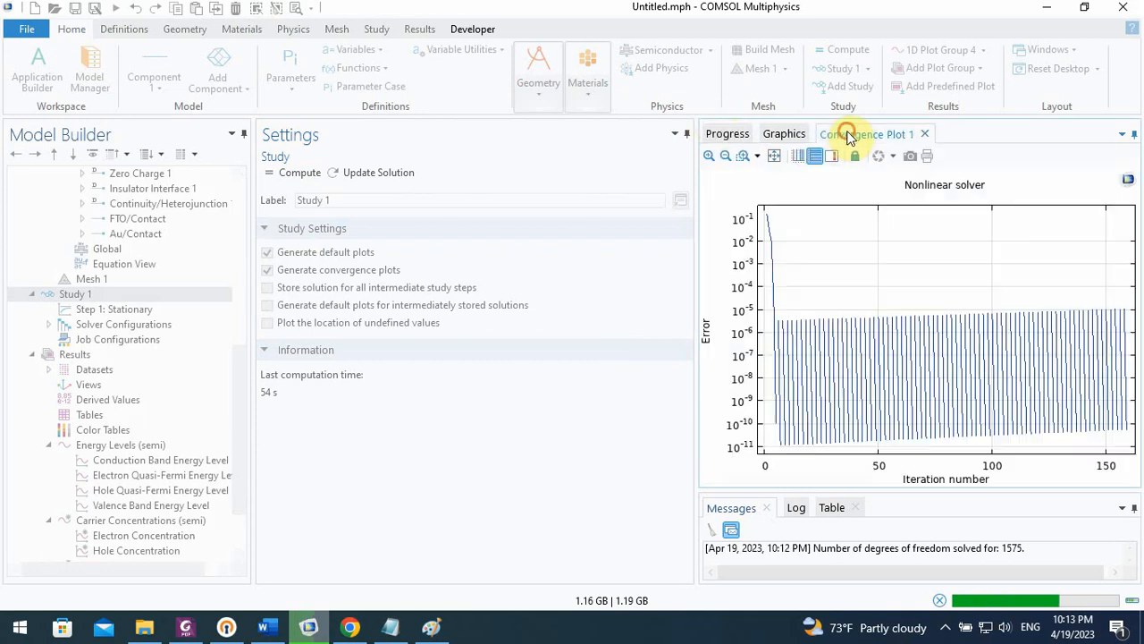
{"action": "left_click", "coordinate": [738, 135]}
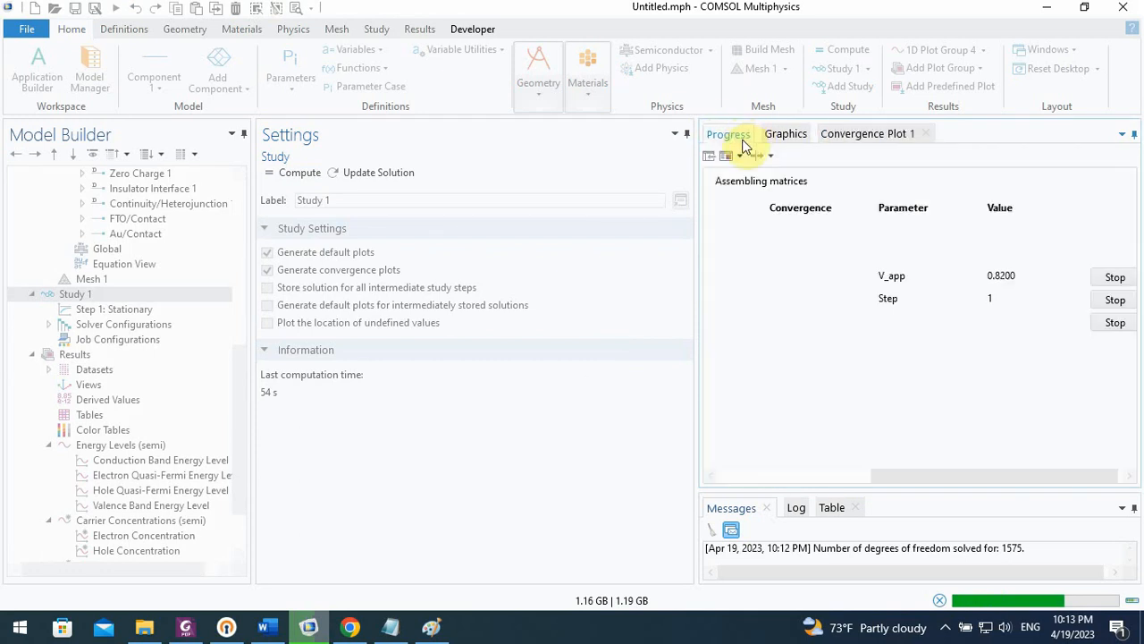
{"action": "left_click", "coordinate": [852, 135]}
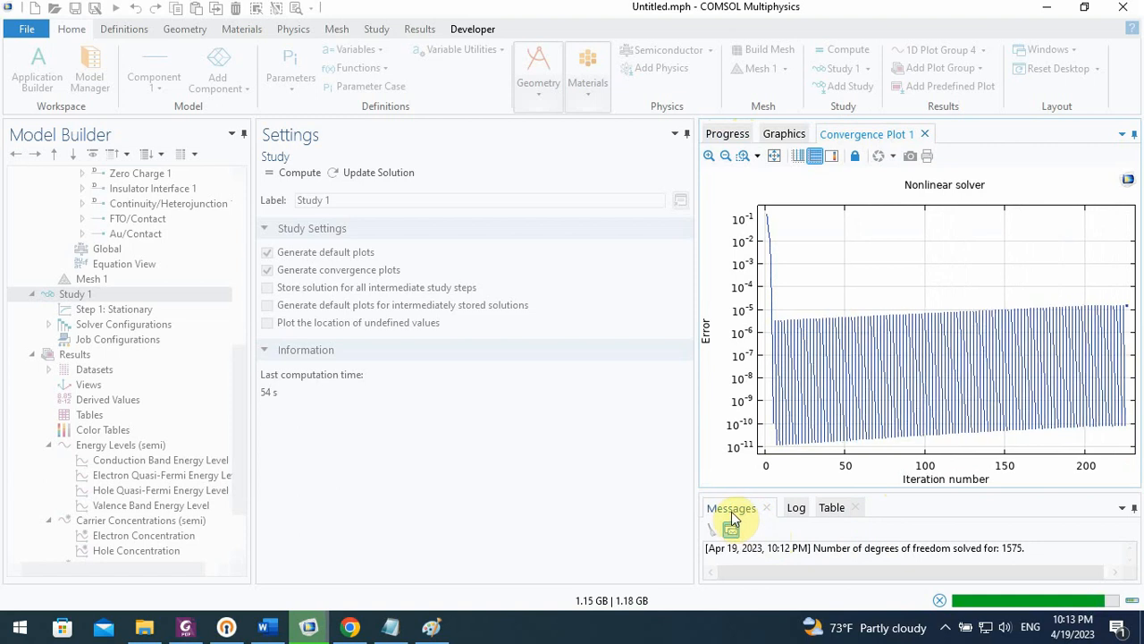
{"action": "left_click_drag", "start_coordinate": [717, 547], "coordinate": [868, 546]}
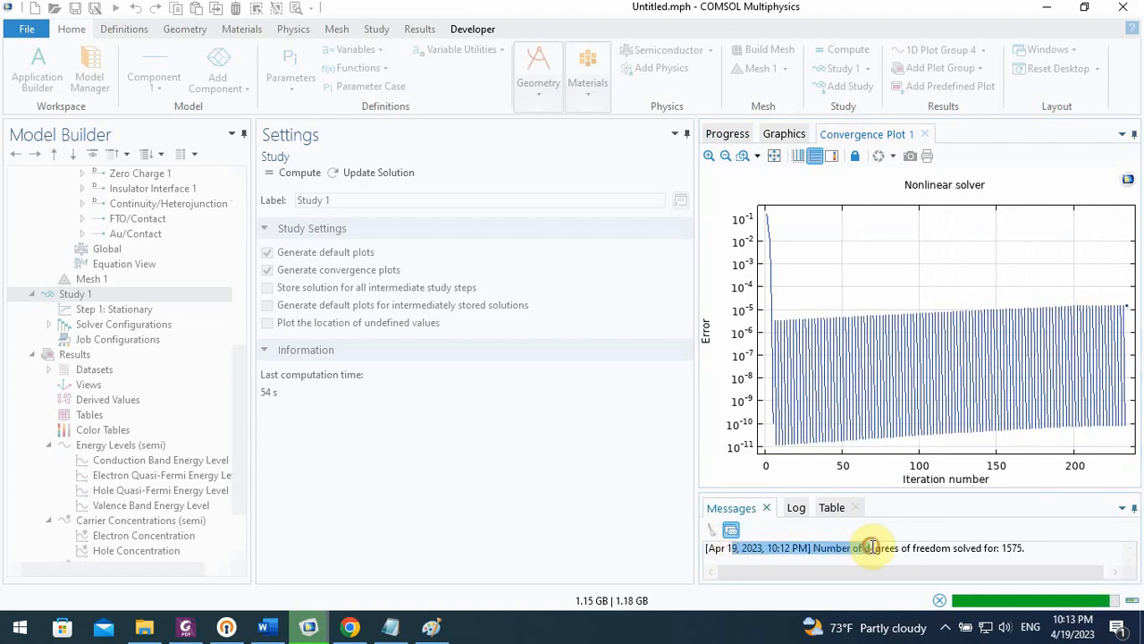
{"action": "left_click", "coordinate": [882, 547]}
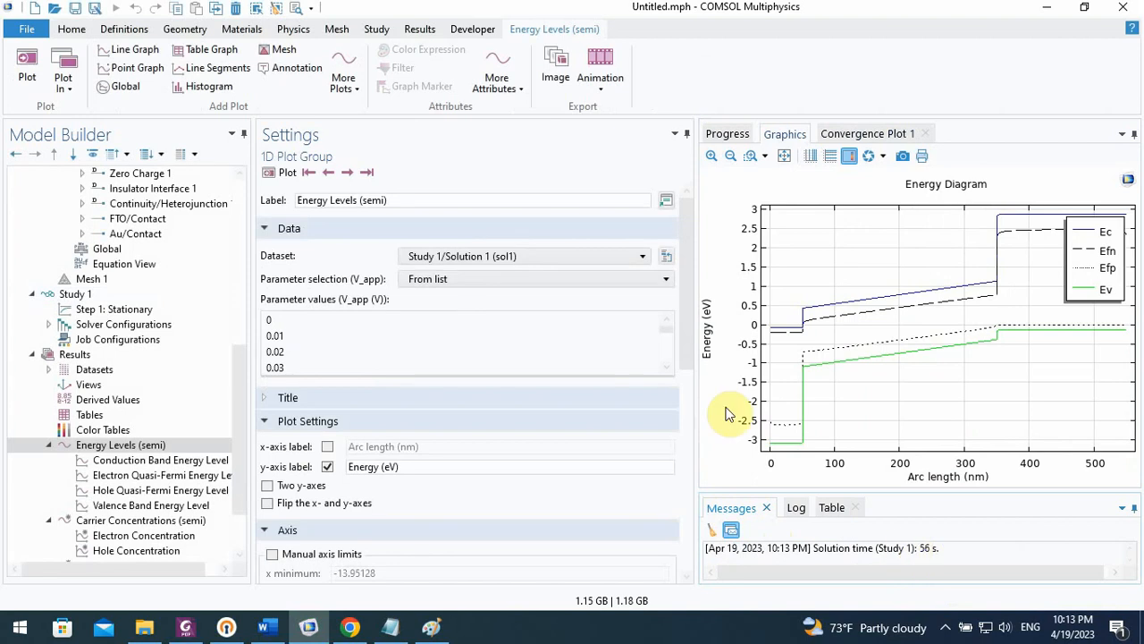
Show the Global 1 plot in 1D Plot Group 4, change its expression to semi.I0_1/Area and plot it
{"action": "left_click_drag", "start_coordinate": [241, 401], "coordinate": [239, 447]}
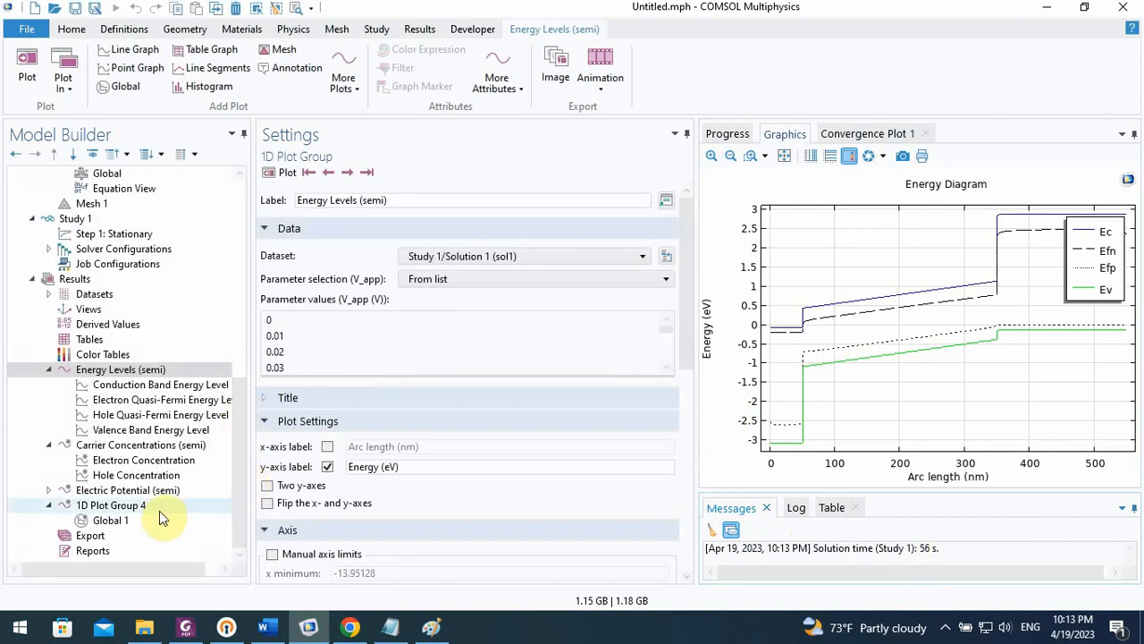
{"action": "left_click", "coordinate": [111, 520]}
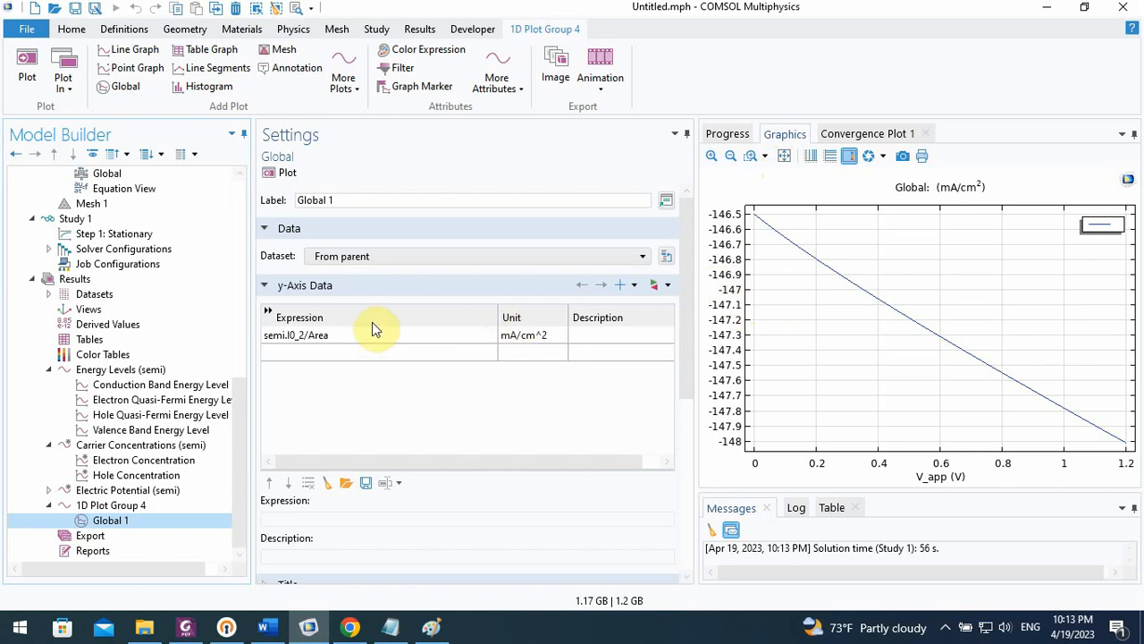
{"action": "left_click", "coordinate": [301, 335]}
{"action": "left_click", "coordinate": [301, 334]}
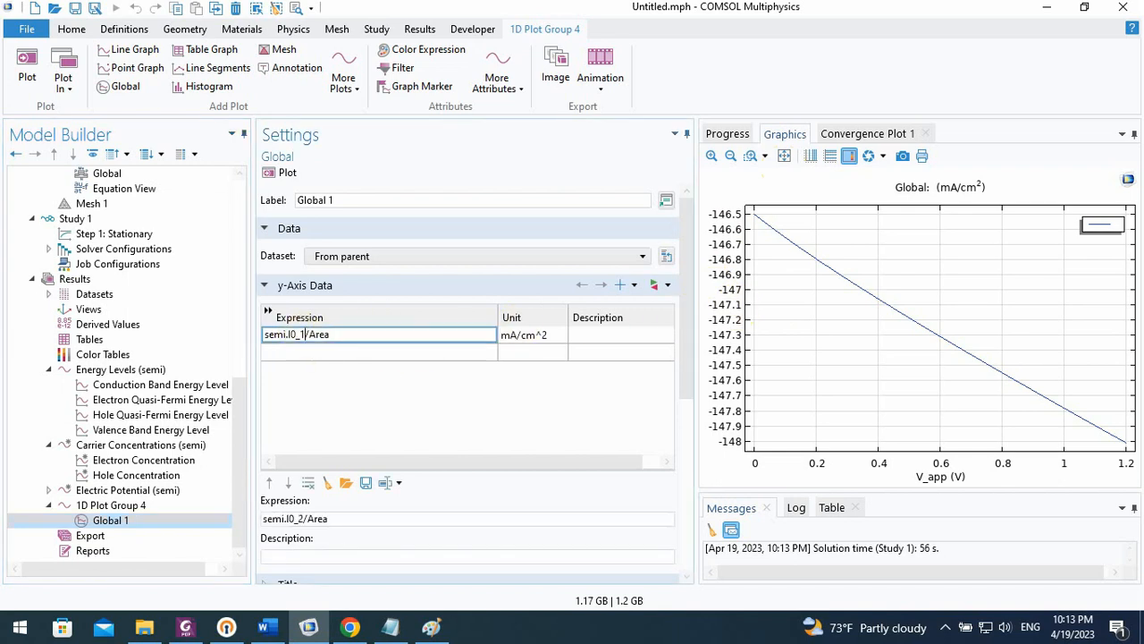
{"action": "left_click", "coordinate": [280, 173]}
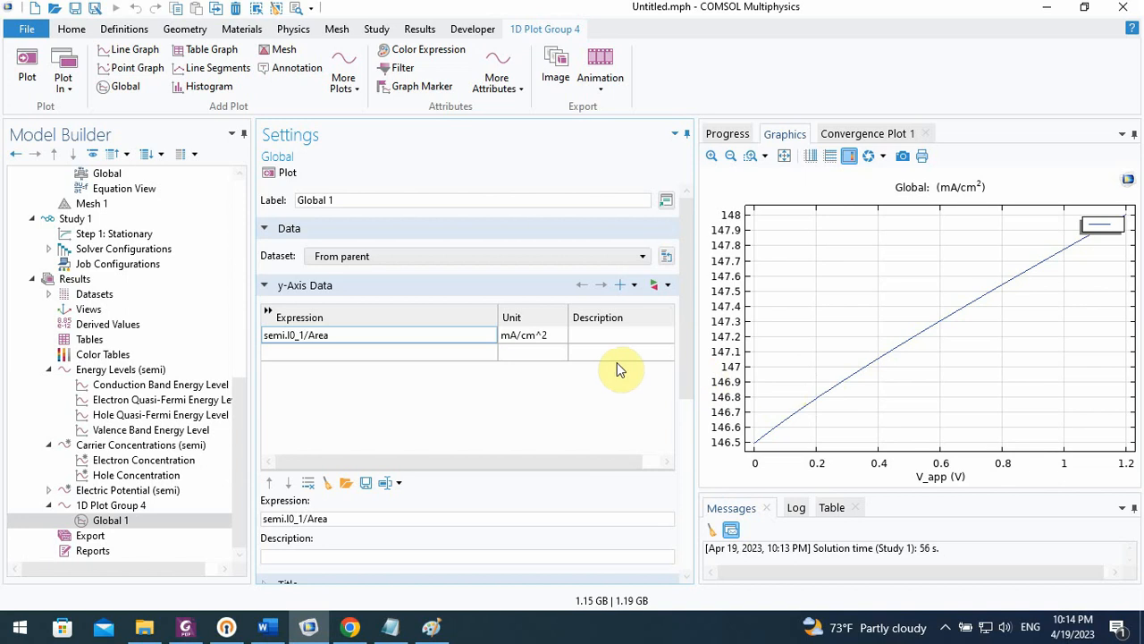
Set the user-defined generation rates of both electrons and holes to 3e21[1/(cm^3*s)]
{"action": "left_click_drag", "start_coordinate": [238, 421], "coordinate": [248, 301]}
{"action": "left_click", "coordinate": [166, 339]}
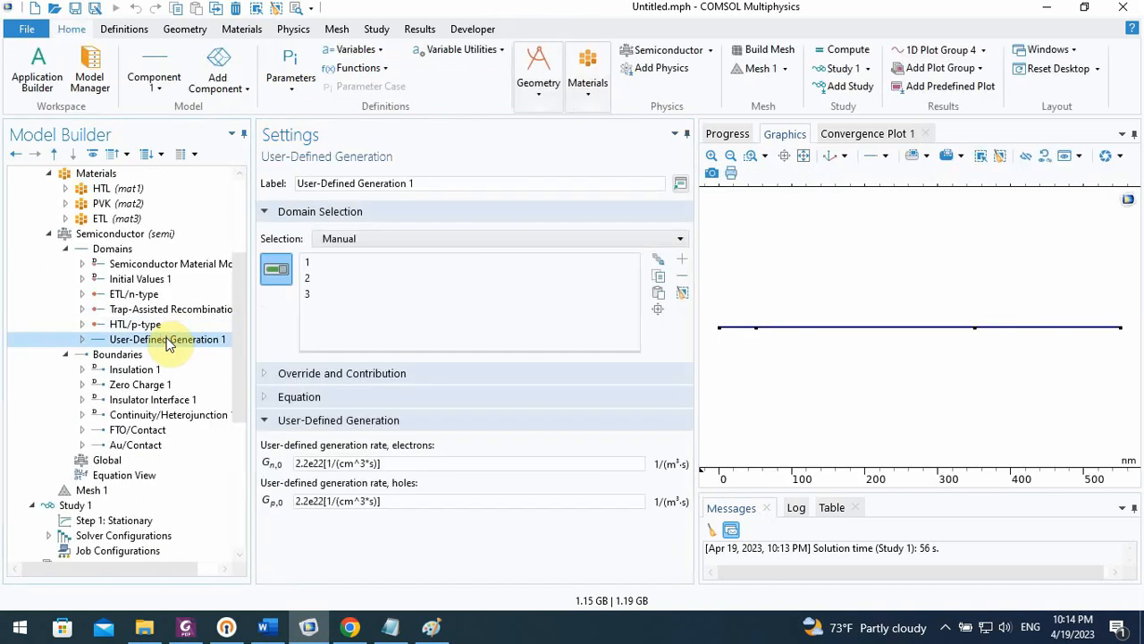
{"action": "left_click", "coordinate": [323, 464]}
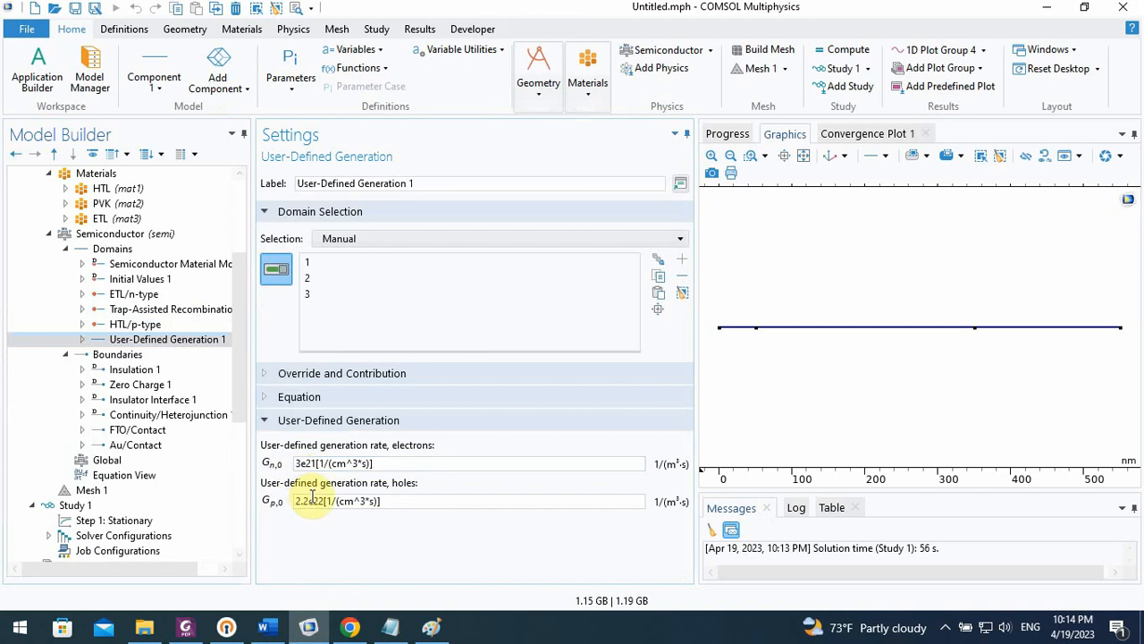
{"action": "left_click_drag", "start_coordinate": [310, 502], "coordinate": [295, 503]}
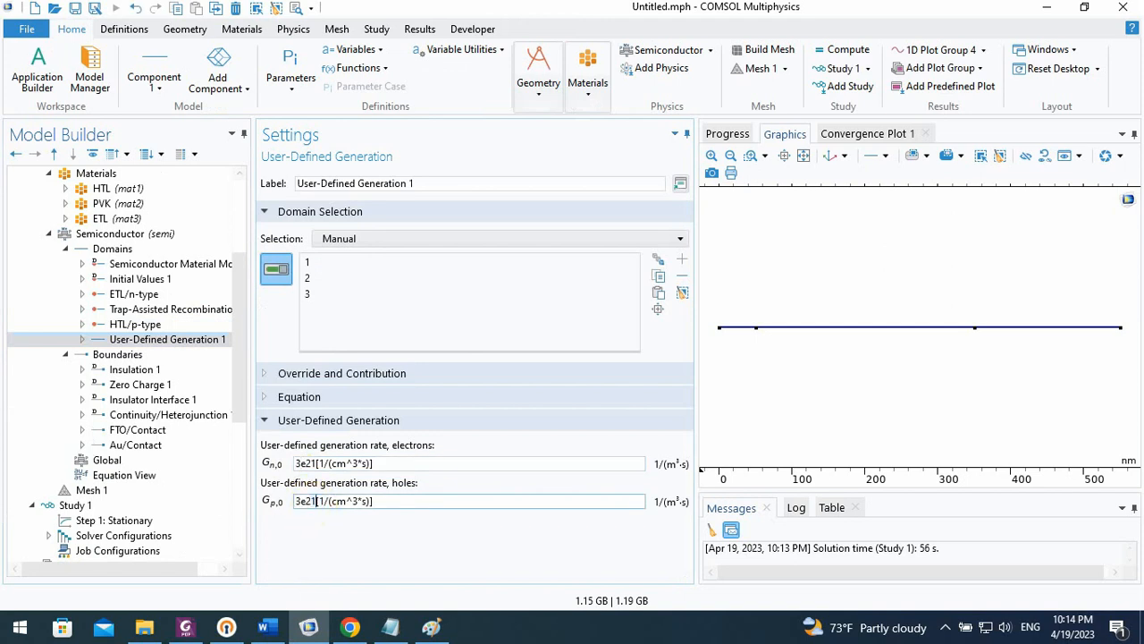
Recompute Study 1 with the reduced generation rates and follow its convergence plot and solver progress
{"action": "left_click_drag", "start_coordinate": [242, 359], "coordinate": [238, 443]}
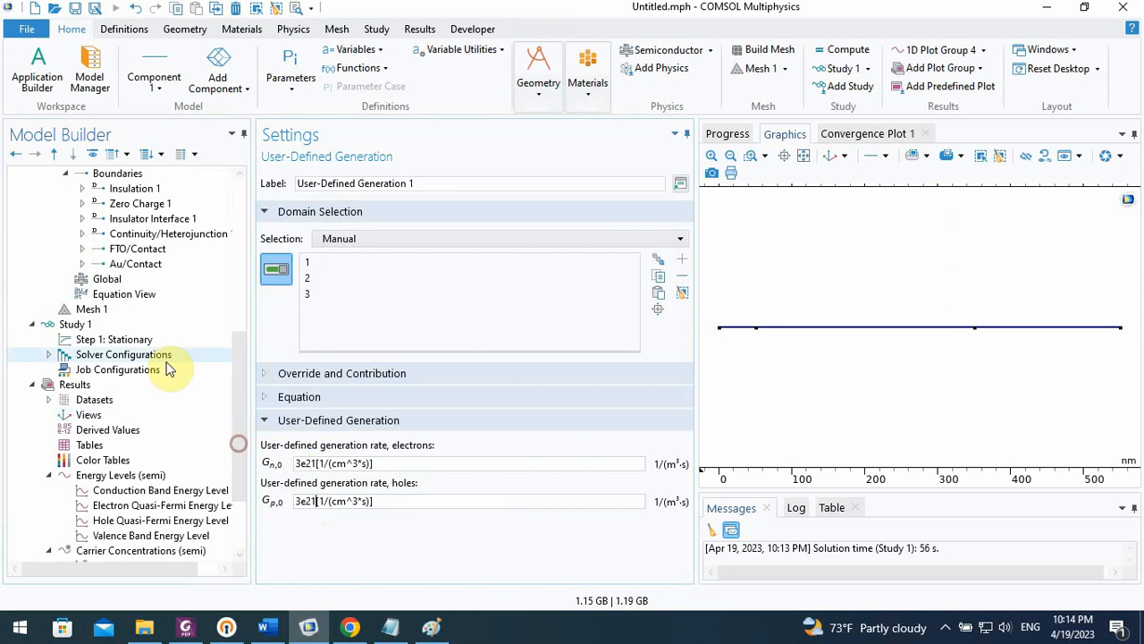
{"action": "left_click", "coordinate": [120, 324]}
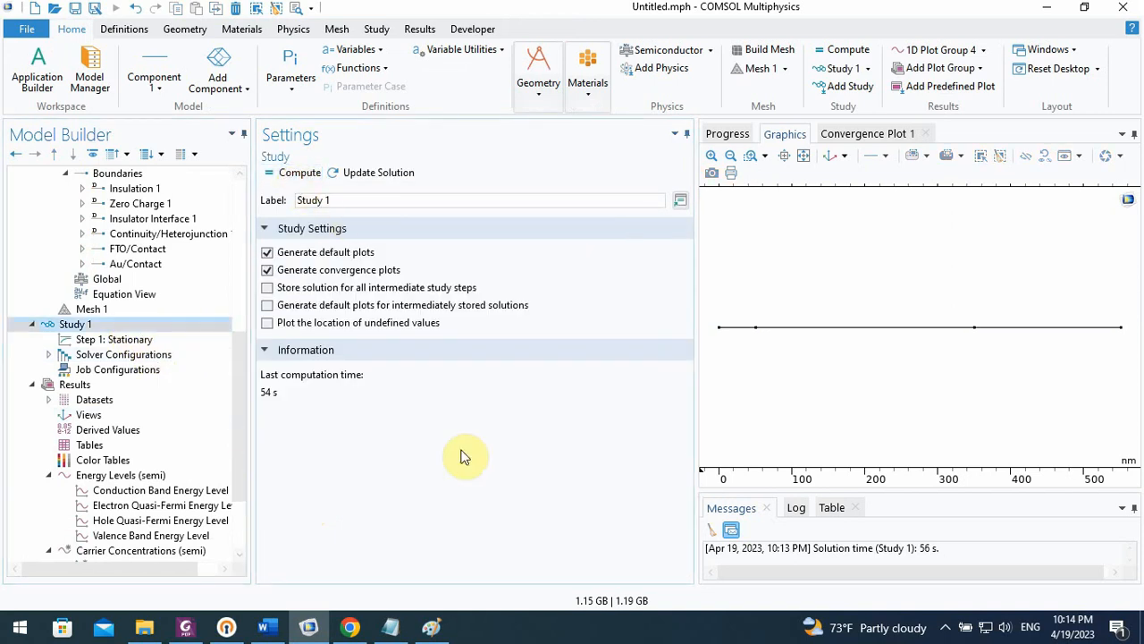
{"action": "key", "text": "F8"}
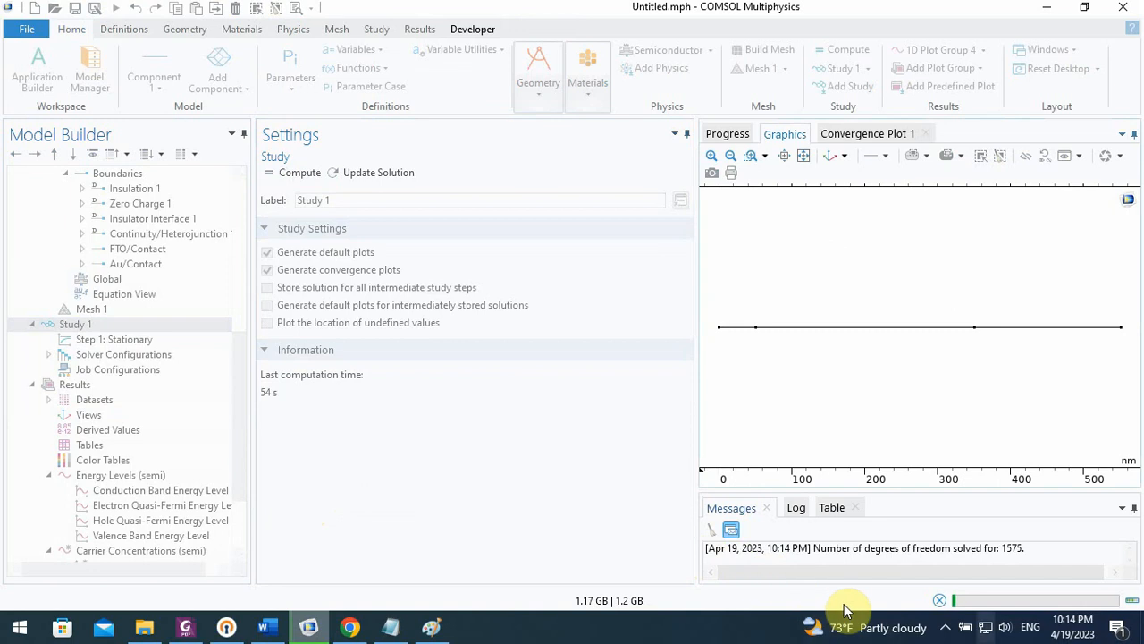
{"action": "left_click", "coordinate": [860, 140]}
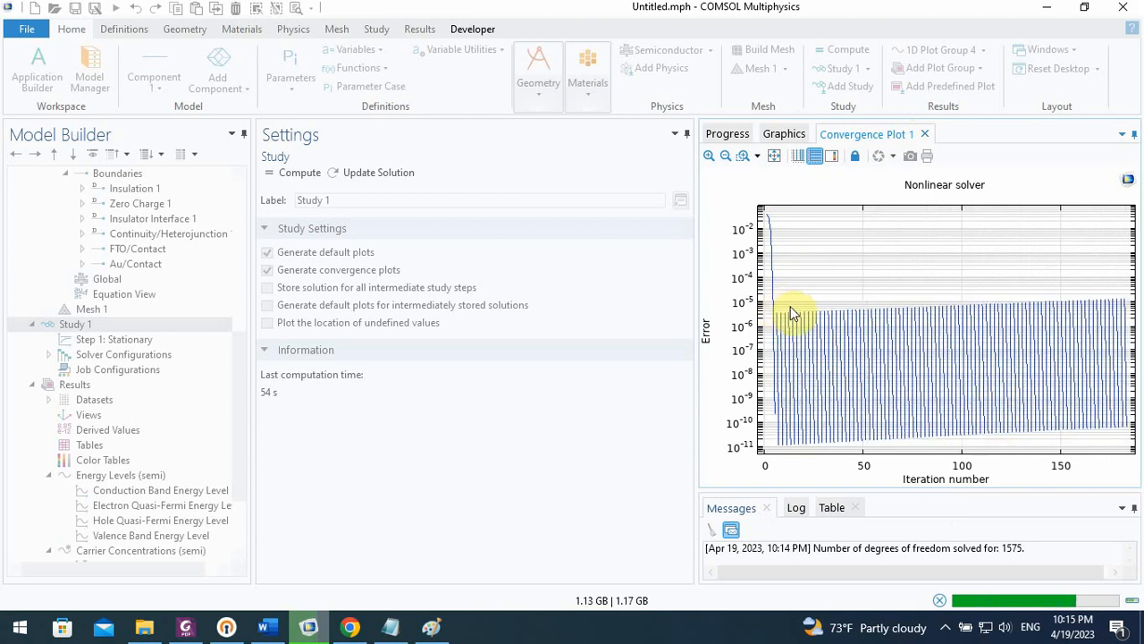
{"action": "left_click", "coordinate": [783, 136]}
{"action": "left_click", "coordinate": [729, 135]}
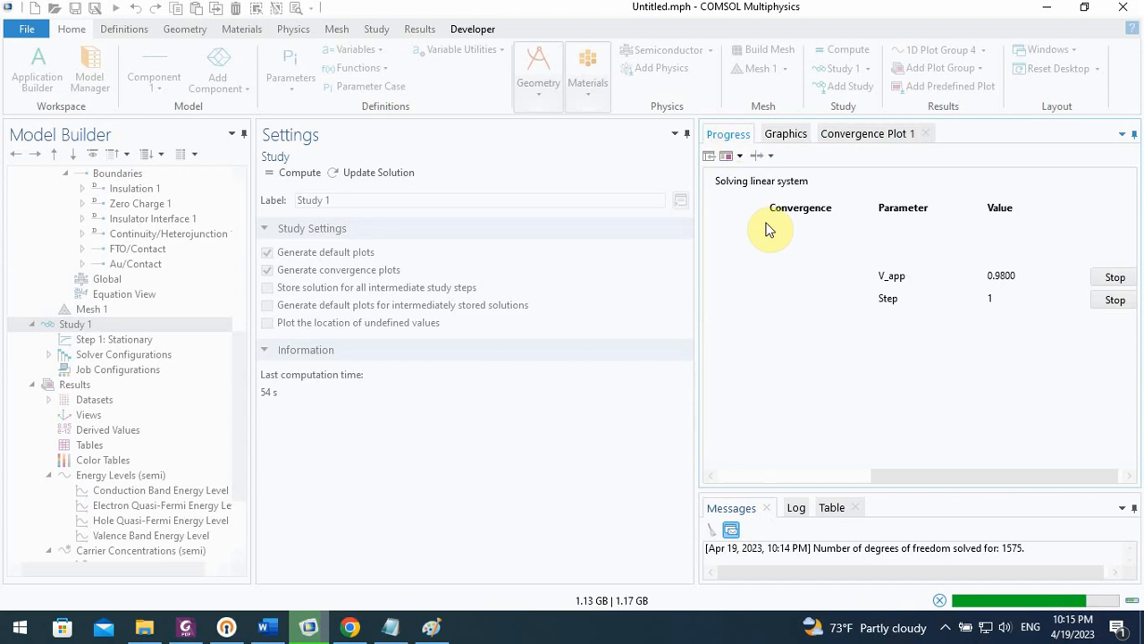
{"action": "left_click_drag", "start_coordinate": [902, 480], "coordinate": [742, 476]}
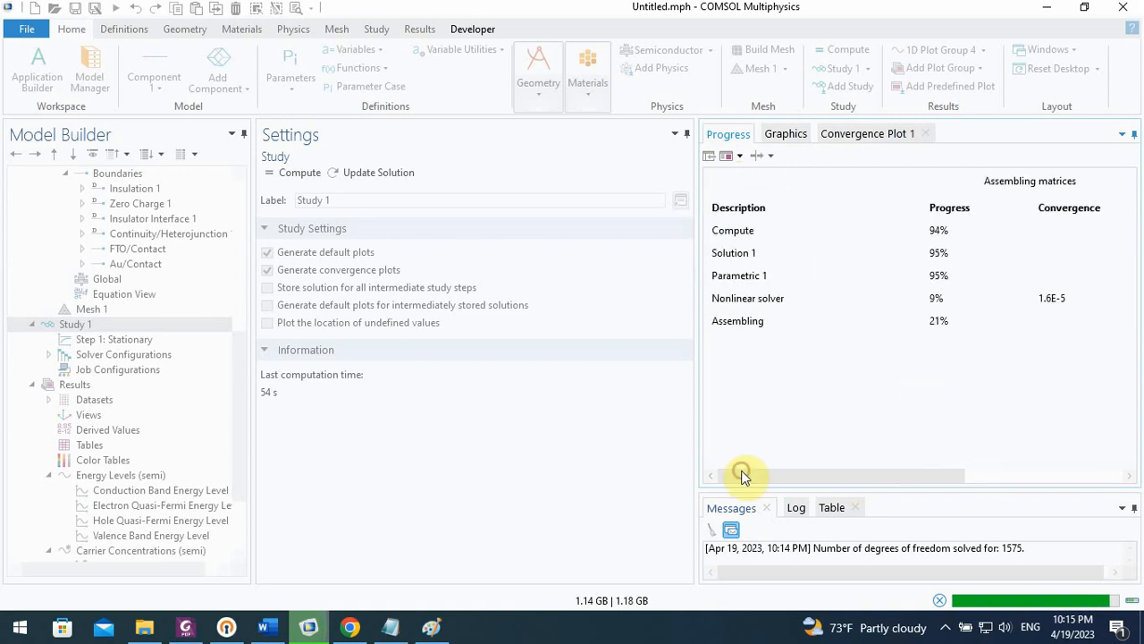
{"action": "left_click", "coordinate": [856, 139]}
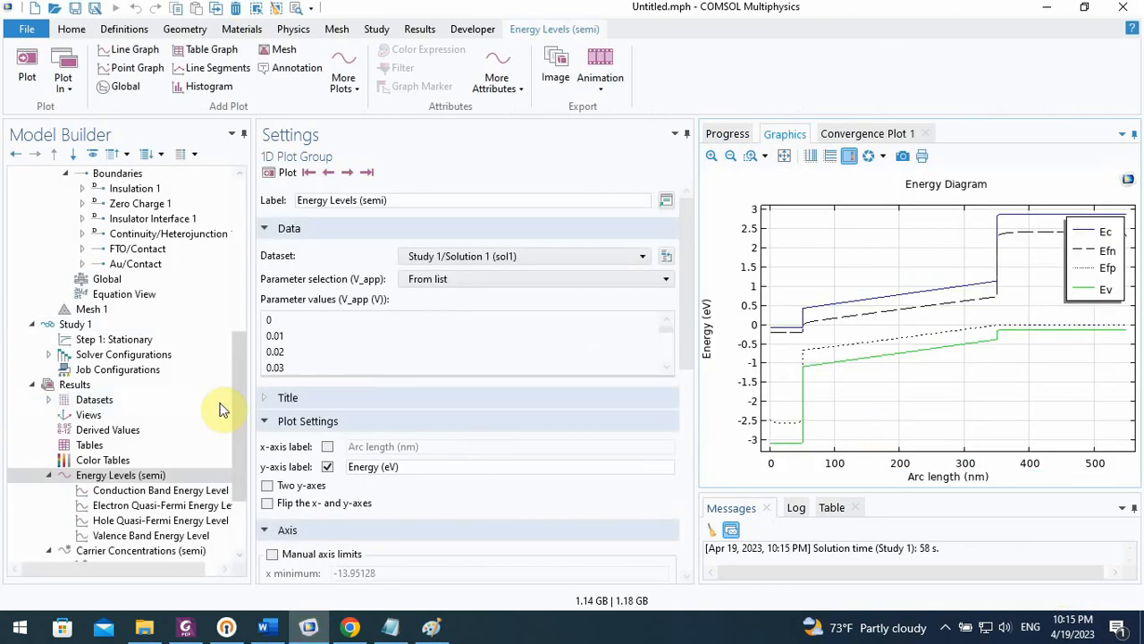
Display the current density versus applied voltage curve of 1D Plot Group 4
{"action": "left_click_drag", "start_coordinate": [242, 409], "coordinate": [244, 524]}
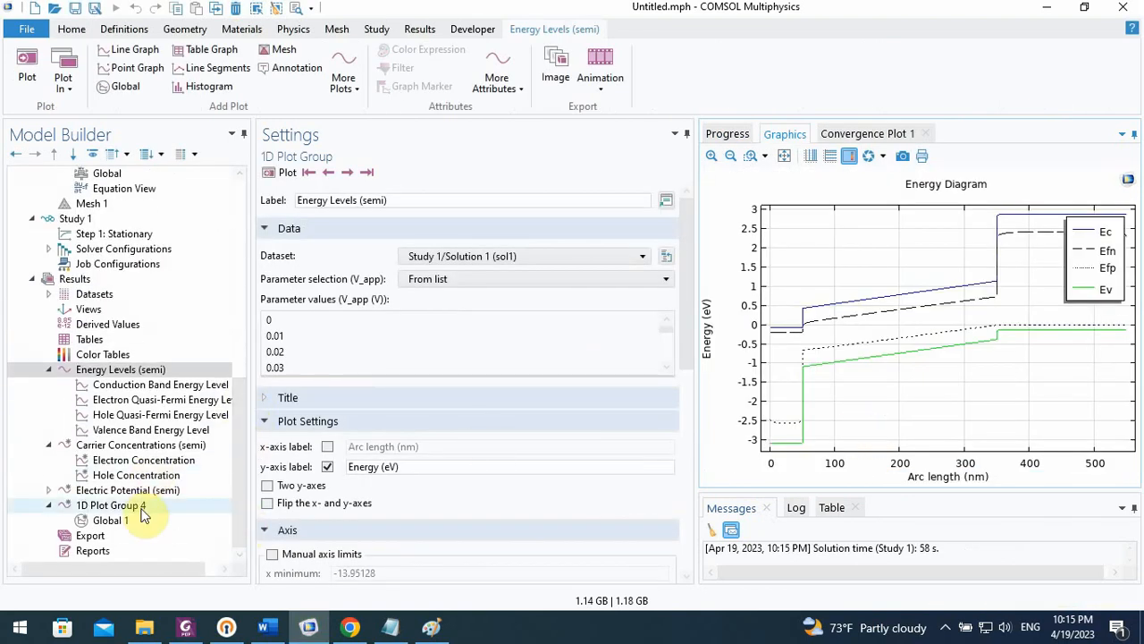
{"action": "left_click", "coordinate": [111, 506]}
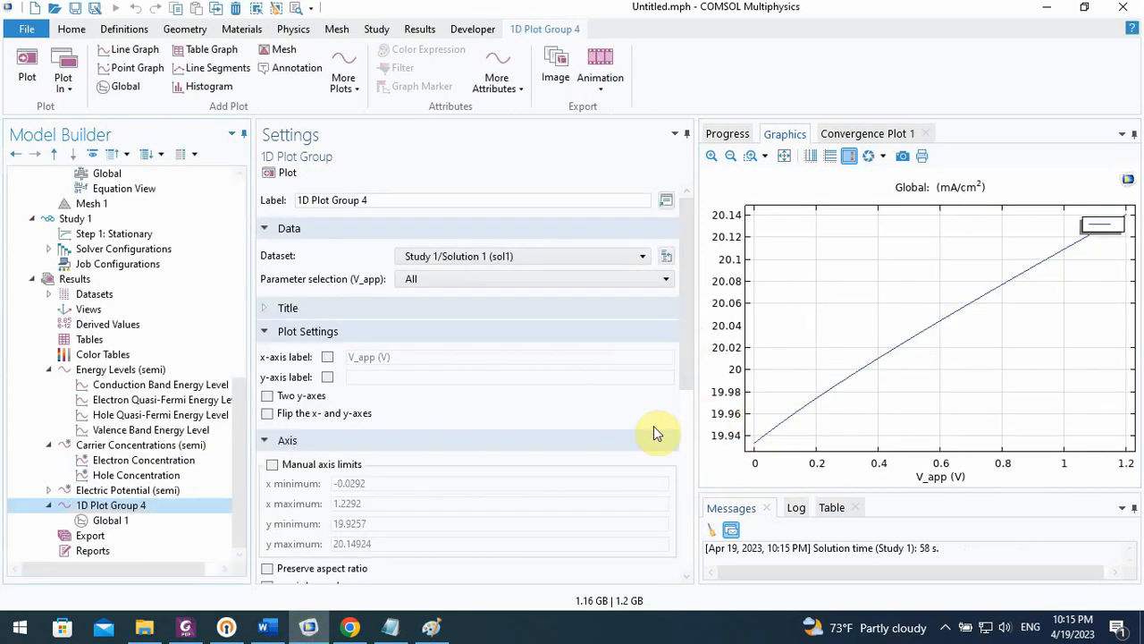
Plot Global 1 with the expression semi.I0_2/Area, and replot it with the sign reversed as -semi.I0_2/Area
{"action": "left_click", "coordinate": [167, 522]}
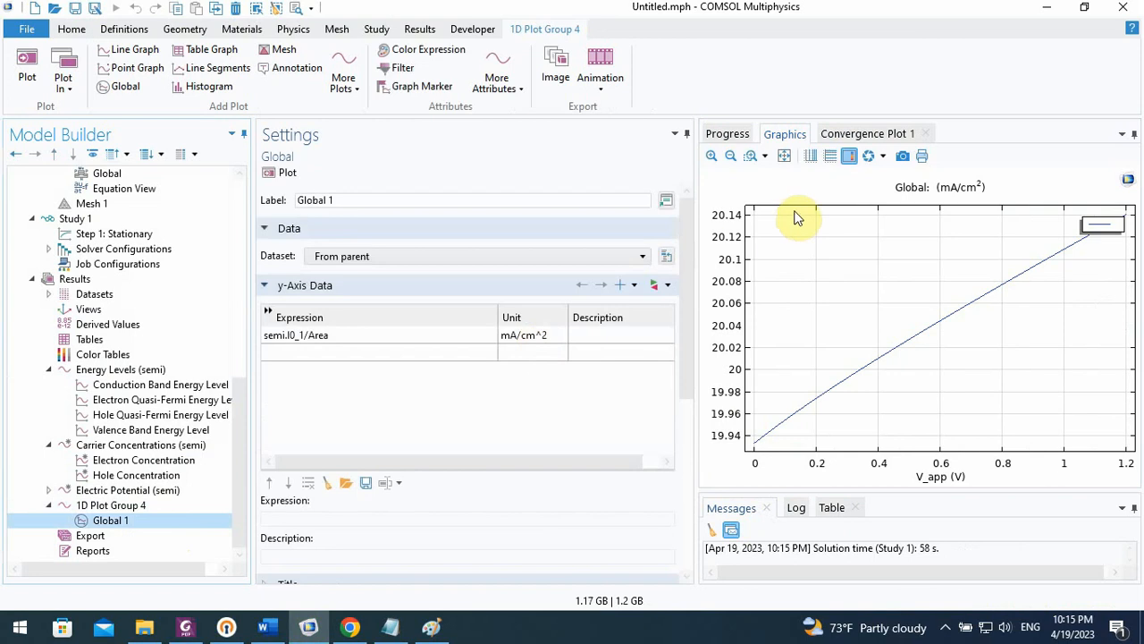
{"action": "left_click", "coordinate": [784, 167]}
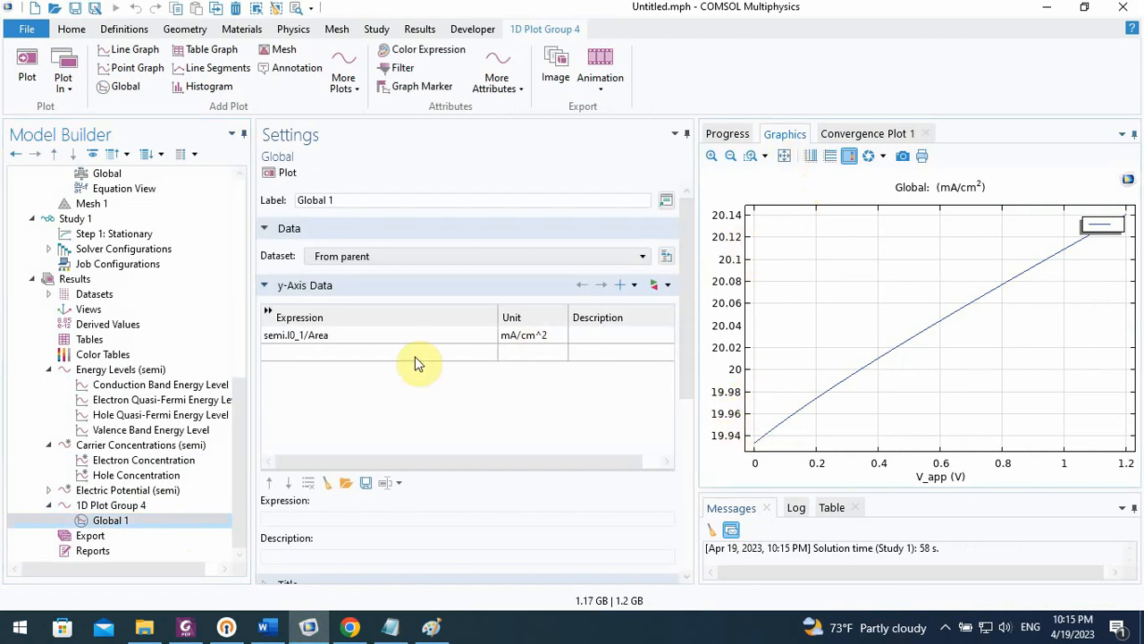
{"action": "left_click", "coordinate": [304, 337]}
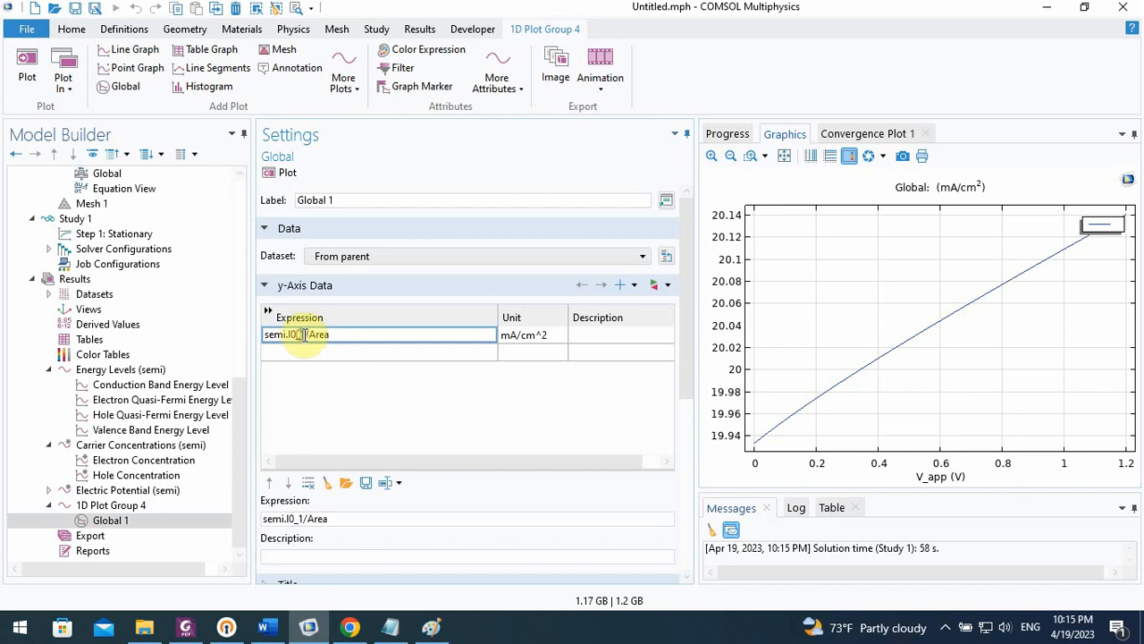
{"action": "type", "text": "2"}
{"action": "left_click", "coordinate": [273, 172]}
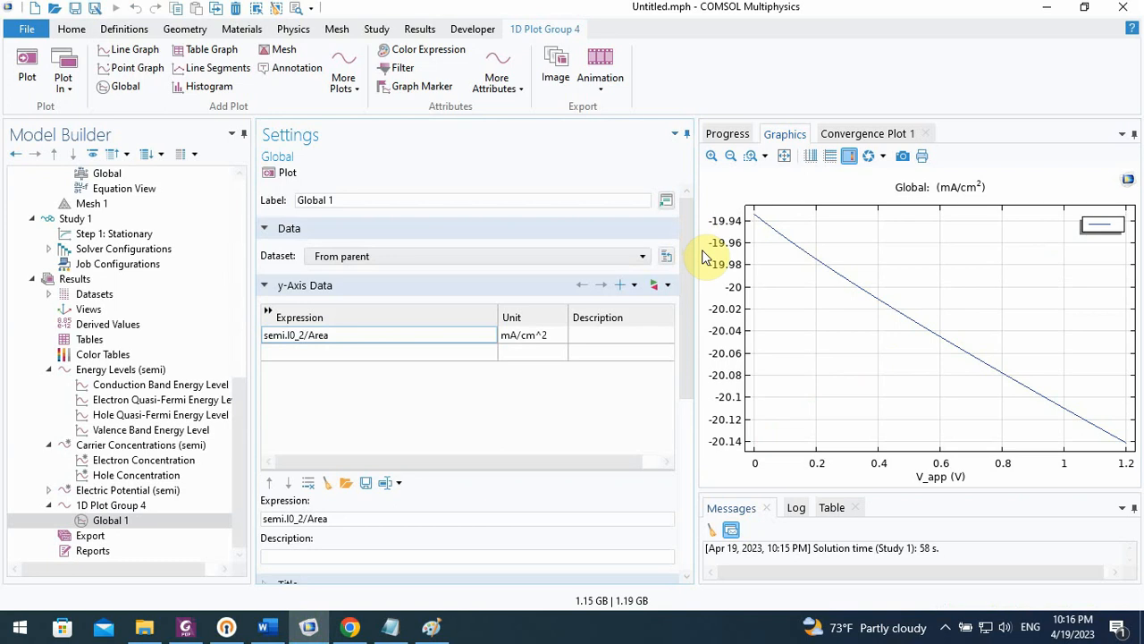
{"action": "double_click", "coordinate": [267, 337]}
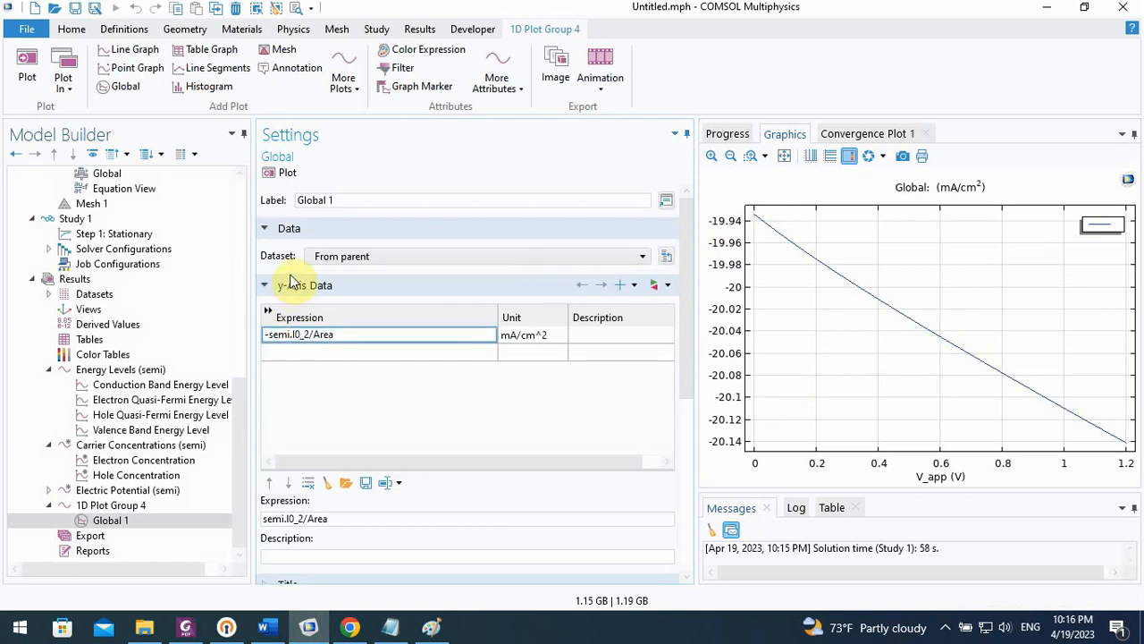
{"action": "type", "text": "-"}
{"action": "left_click", "coordinate": [279, 173]}
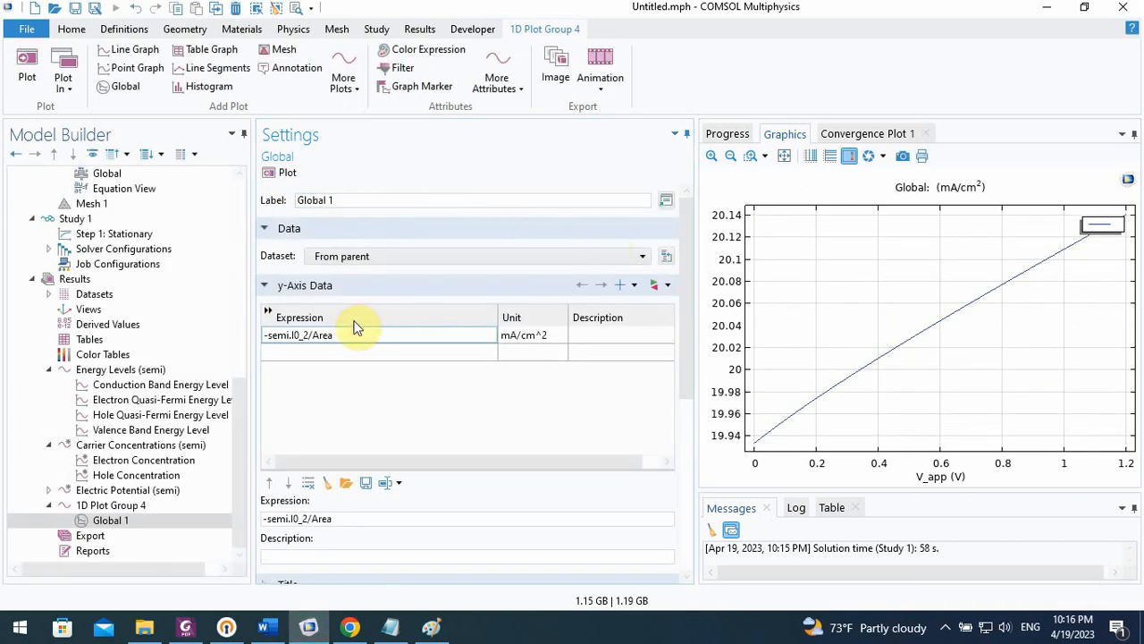
Try -semi.I0_1/Area as the Global 1 expression, and restore it to semi.I0_1/Area and replot
{"action": "left_click", "coordinate": [306, 335]}
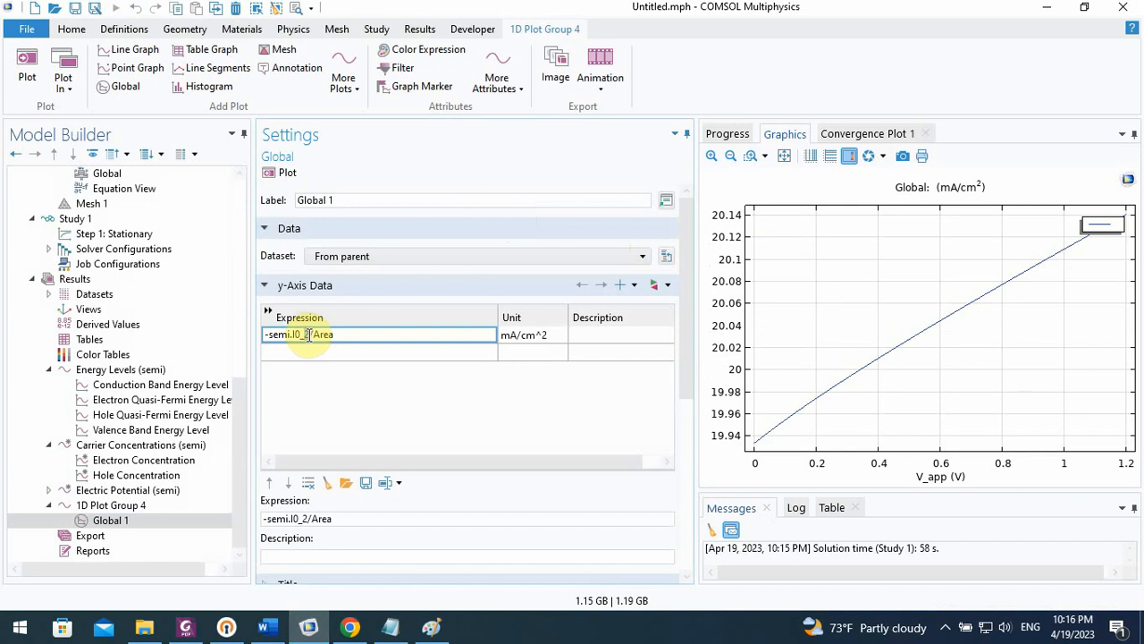
{"action": "left_click", "coordinate": [282, 174]}
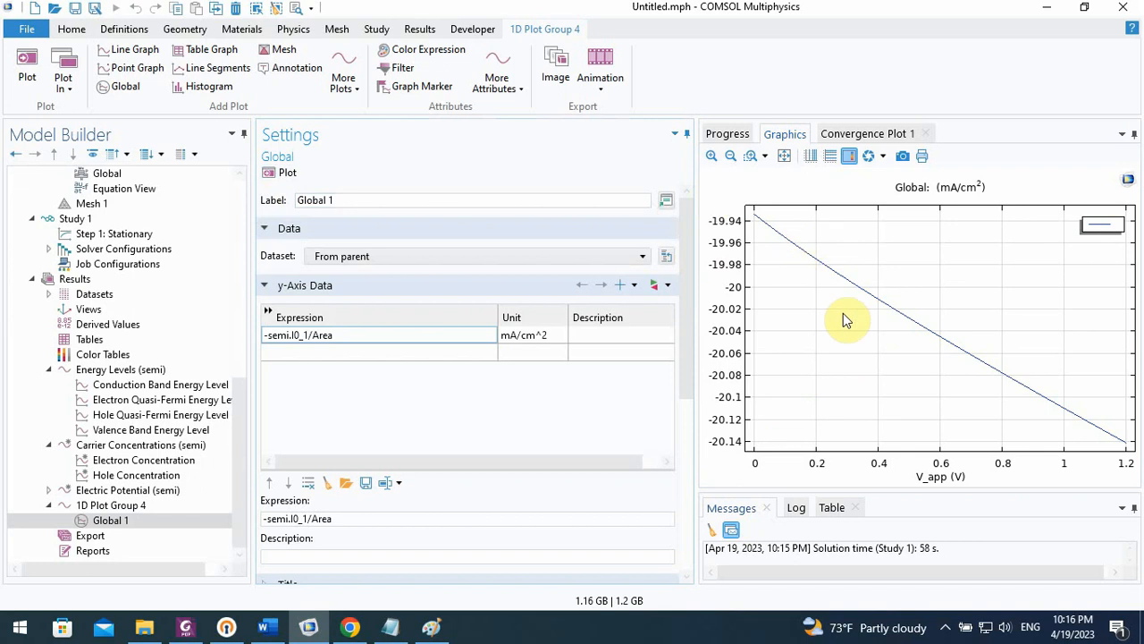
{"action": "left_click", "coordinate": [270, 335]}
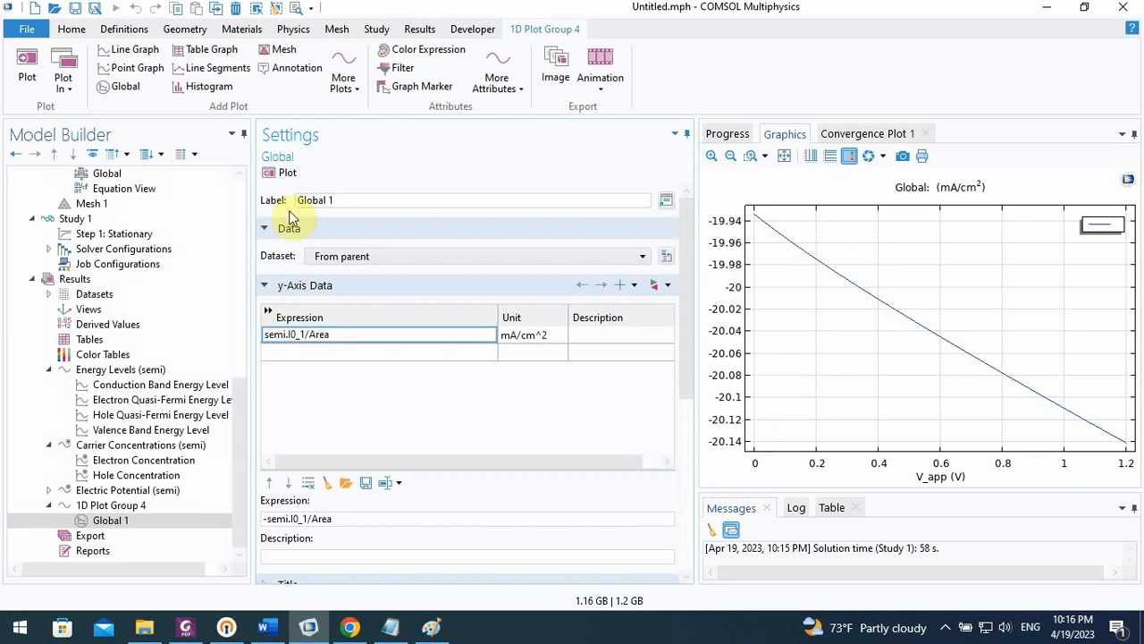
{"action": "left_click", "coordinate": [284, 173]}
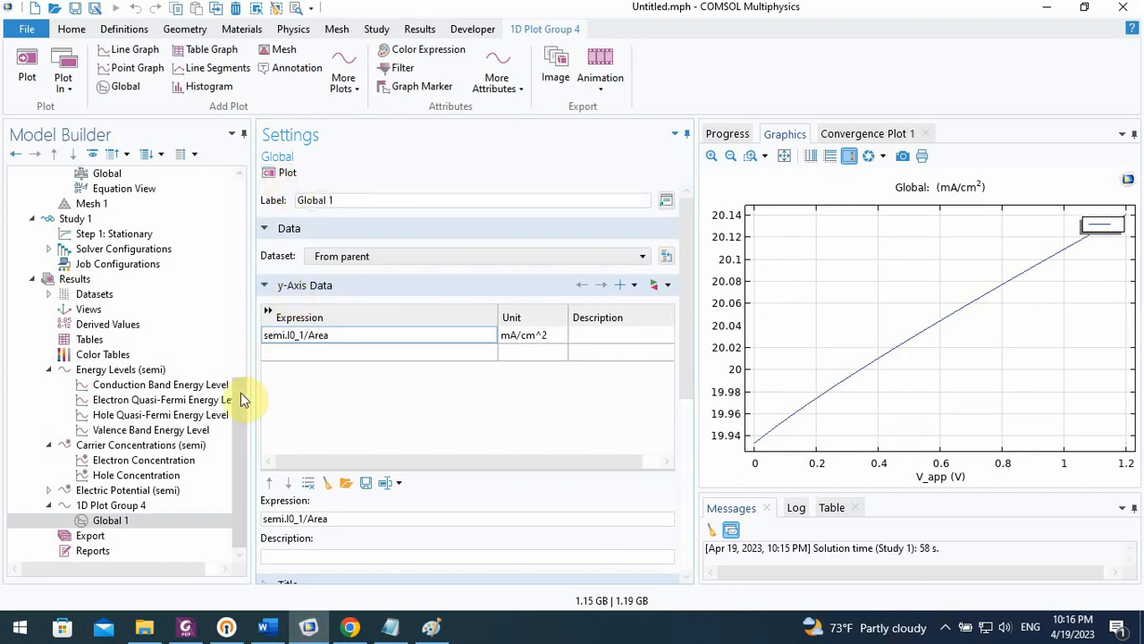
Set the terminal voltage of the FTO/Contact metal contact to 0
{"action": "left_click_drag", "start_coordinate": [243, 405], "coordinate": [240, 344]}
{"action": "left_click", "coordinate": [184, 325]}
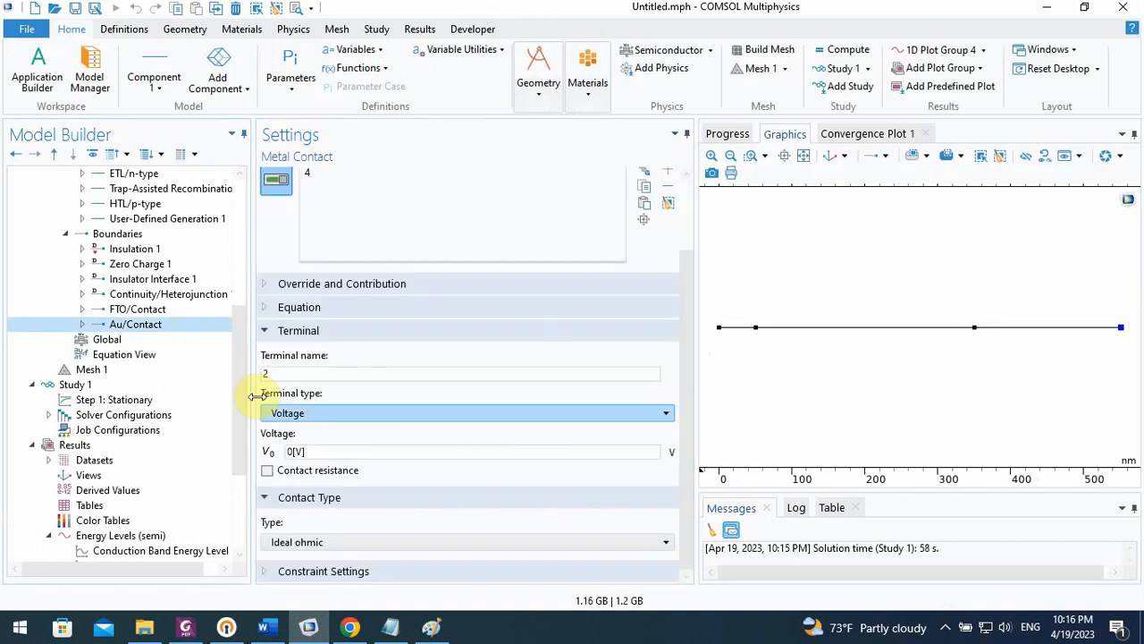
{"action": "left_click", "coordinate": [159, 294]}
{"action": "left_click", "coordinate": [142, 310]}
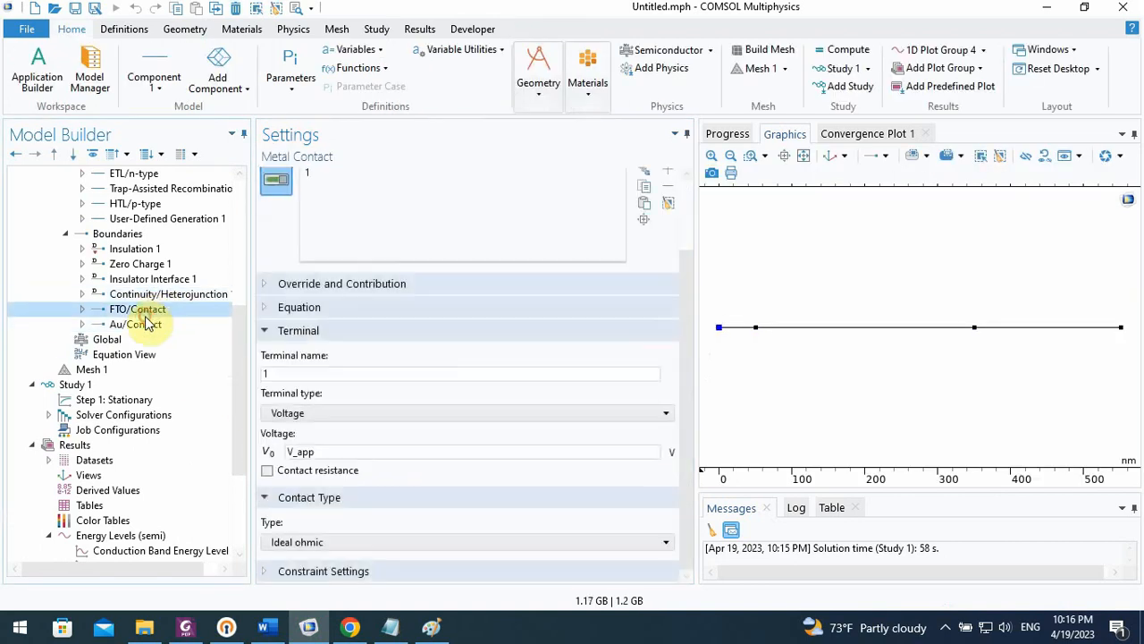
{"action": "double_click", "coordinate": [309, 452]}
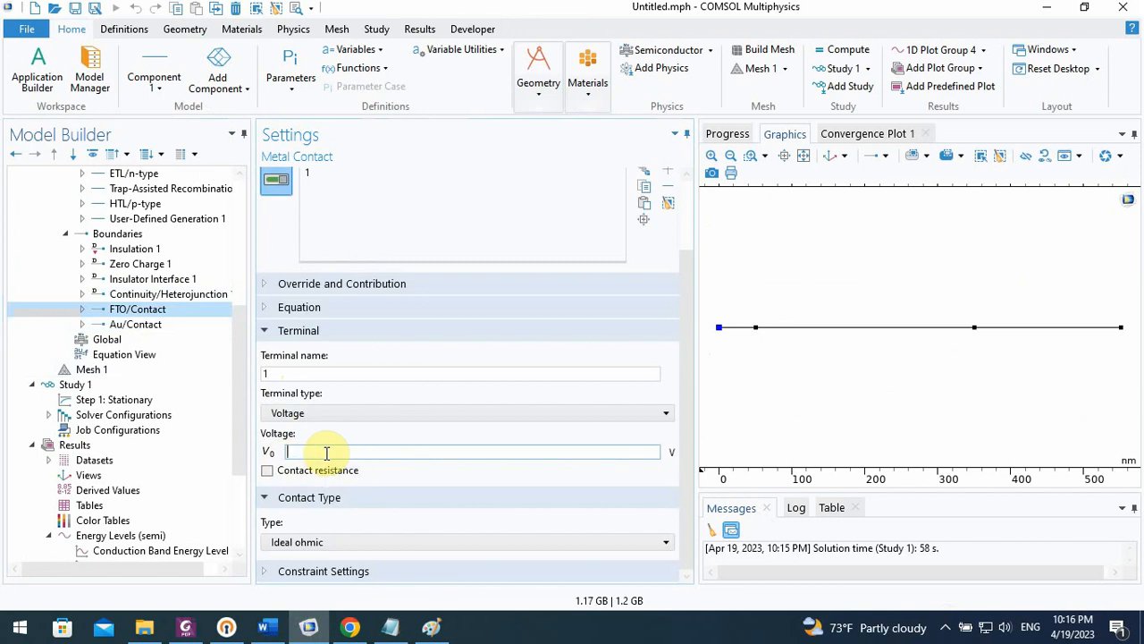
{"action": "type", "text": "0"}
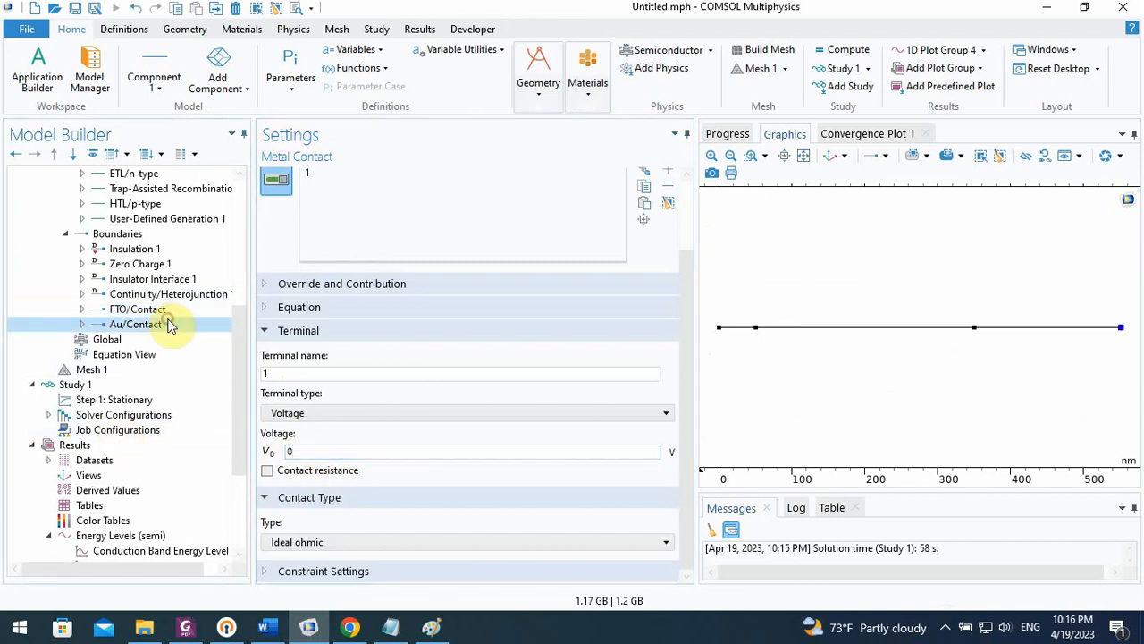
Set the terminal voltage of the Au/Contact metal contact to V_app
{"action": "left_click", "coordinate": [167, 323]}
{"action": "left_click_drag", "start_coordinate": [319, 451], "coordinate": [266, 452]}
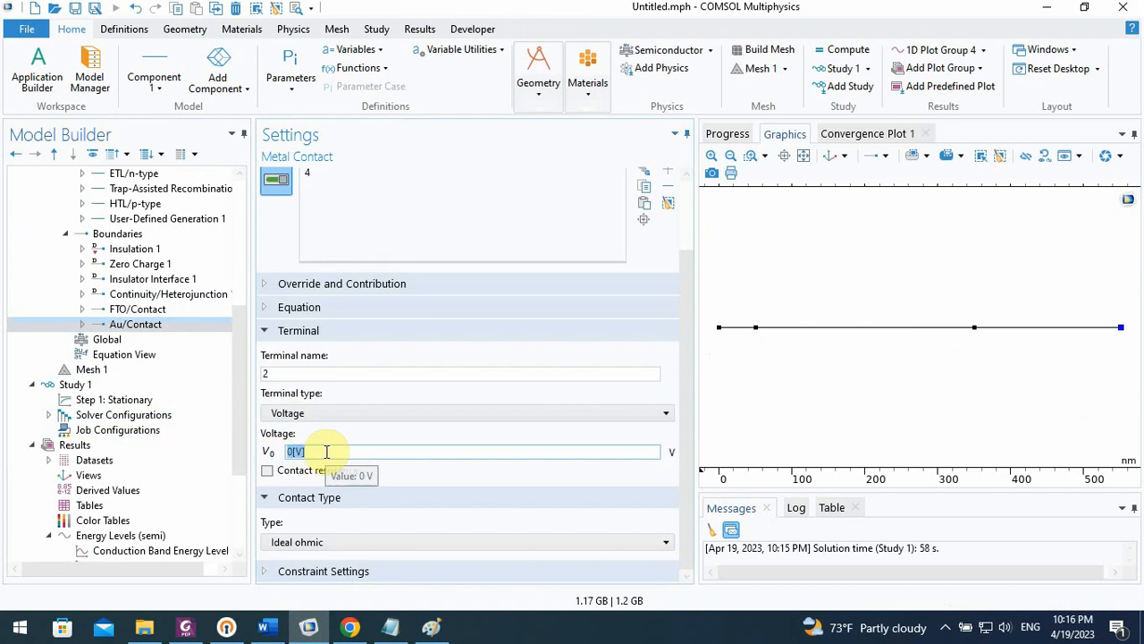
{"action": "type", "text": "V_app"}
{"action": "left_click", "coordinate": [301, 373]}
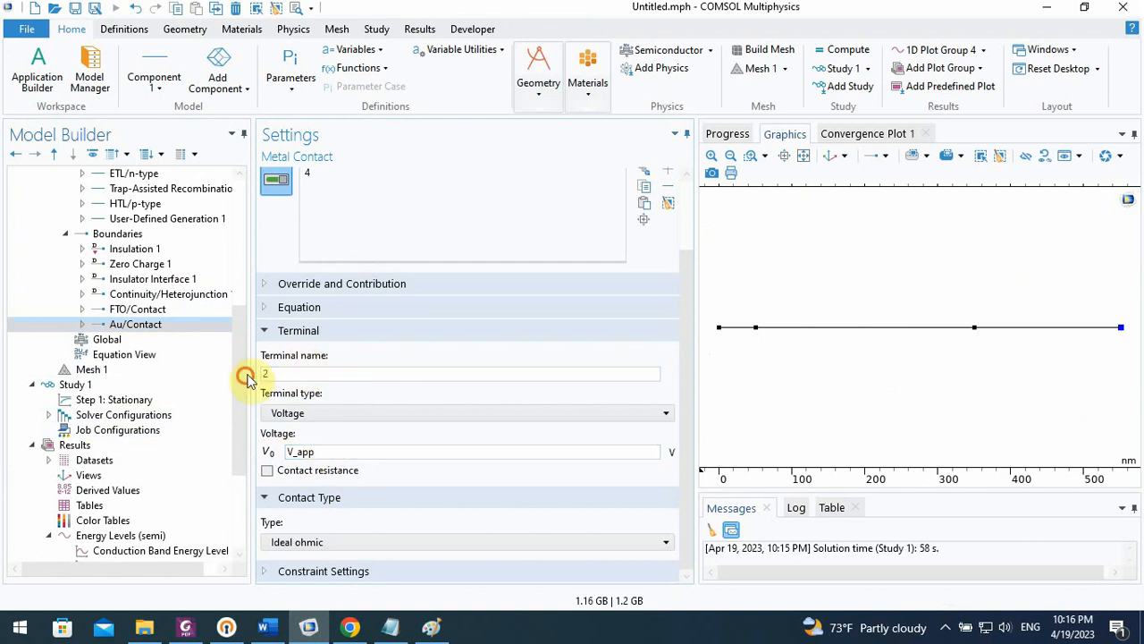
Recompute Study 1 while following its convergence plot, and display the J-V curve of 1D Plot Group 4
{"action": "scroll", "coordinate": [247, 411], "scroll_direction": "down", "scroll_amount": 2}
{"action": "left_click", "coordinate": [73, 325]}
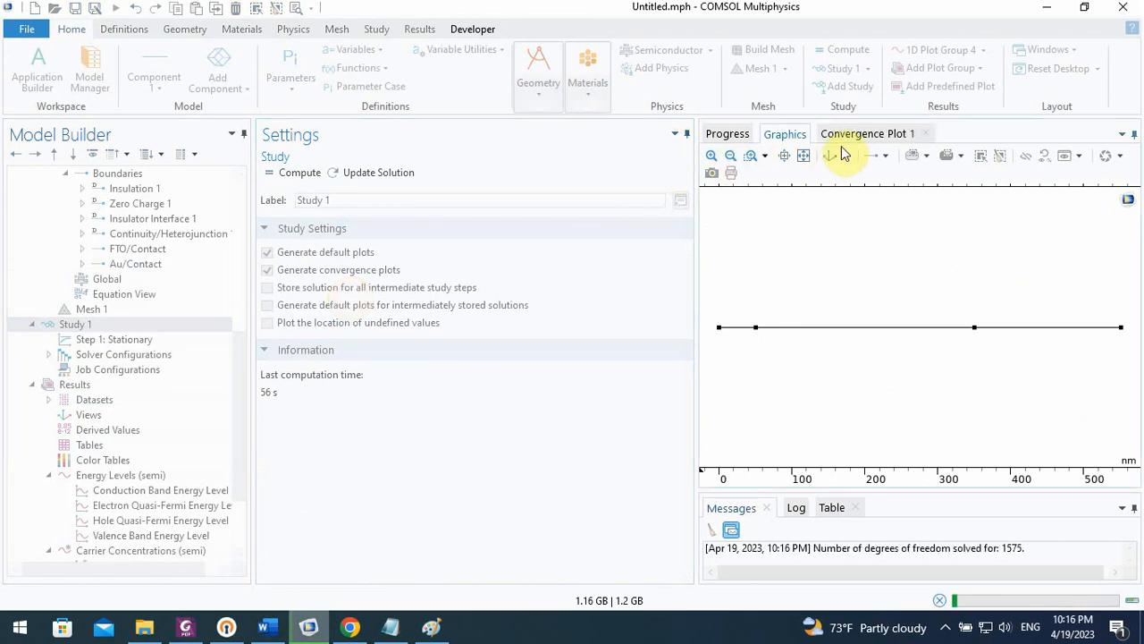
{"action": "left_click", "coordinate": [845, 136]}
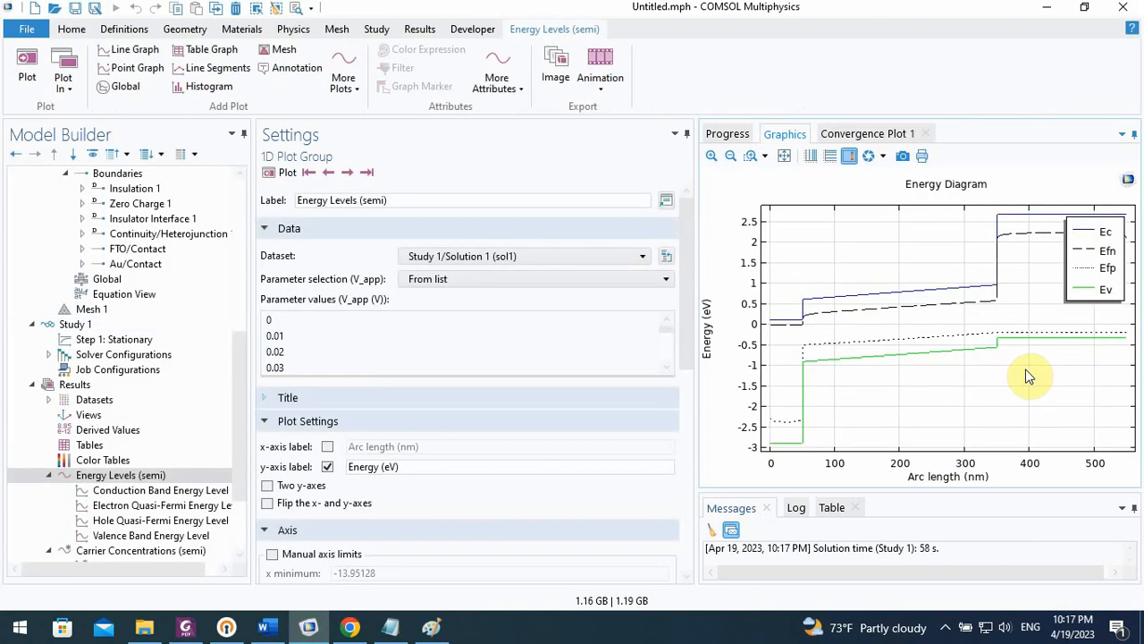
{"action": "scroll", "coordinate": [226, 407], "scroll_direction": "down", "scroll_amount": 3}
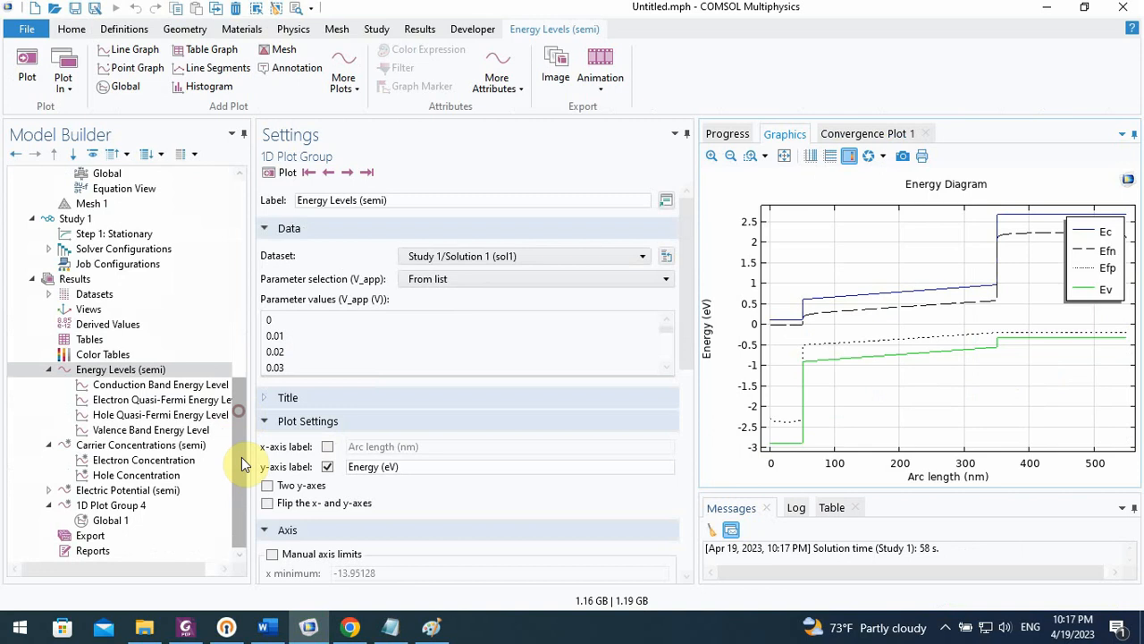
{"action": "left_click", "coordinate": [114, 505]}
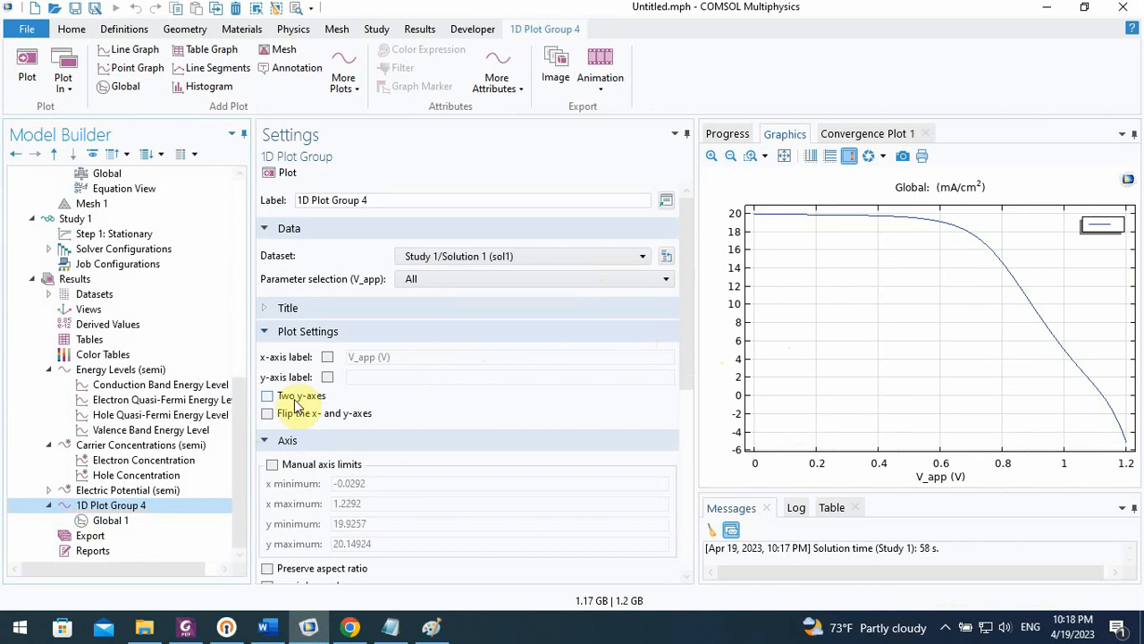
Enable manual axis limits for 1D Plot Group 4 and set the x range from 0 to 1.1
{"action": "left_click_drag", "start_coordinate": [685, 345], "coordinate": [688, 389]}
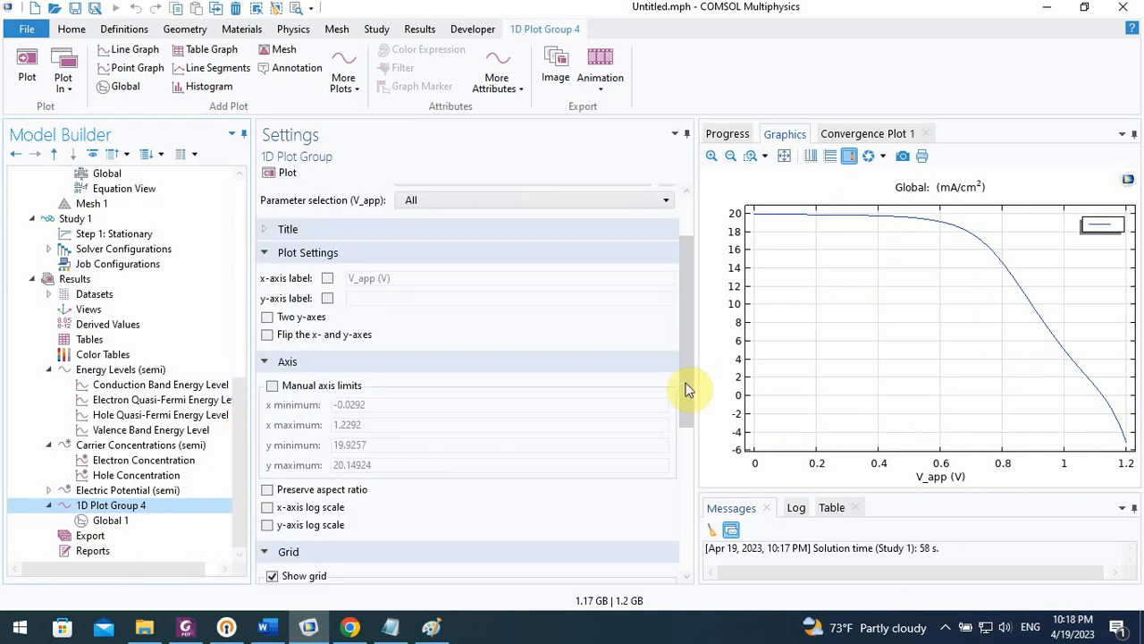
{"action": "left_click", "coordinate": [269, 386]}
{"action": "left_click_drag", "start_coordinate": [434, 404], "coordinate": [320, 410]}
{"action": "type", "text": "0"}
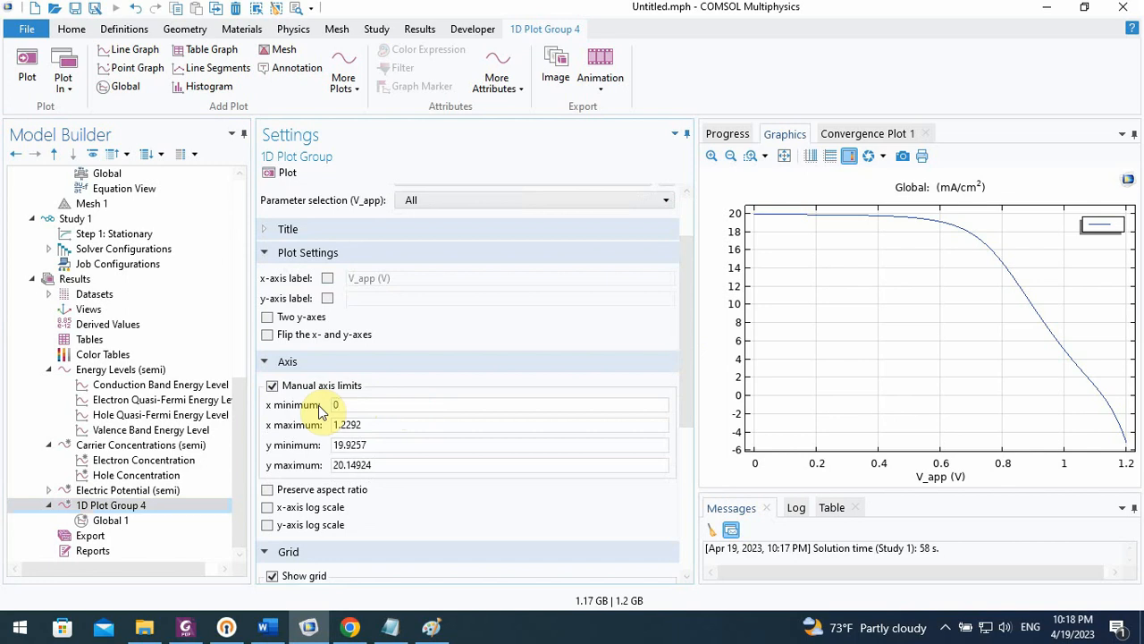
{"action": "double_click", "coordinate": [439, 423]}
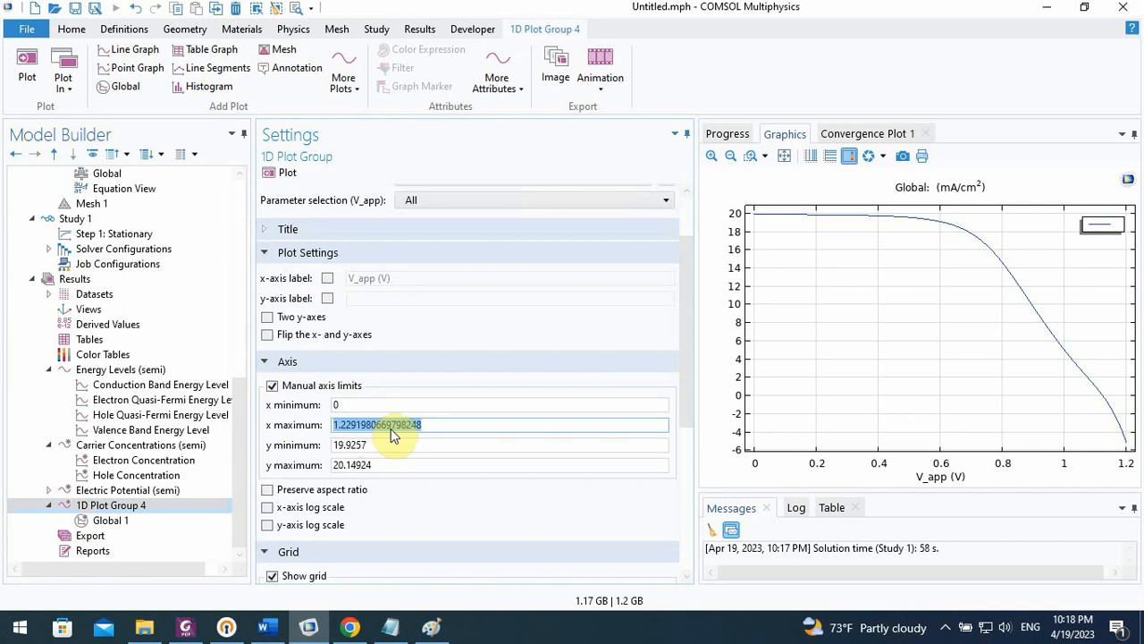
{"action": "type", "text": "1.1"}
Set the y-axis limits of 1D Plot Group 4 to 0 and 20 and replot the curve
{"action": "left_click", "coordinate": [402, 442]}
{"action": "left_click_drag", "start_coordinate": [413, 444], "coordinate": [308, 454]}
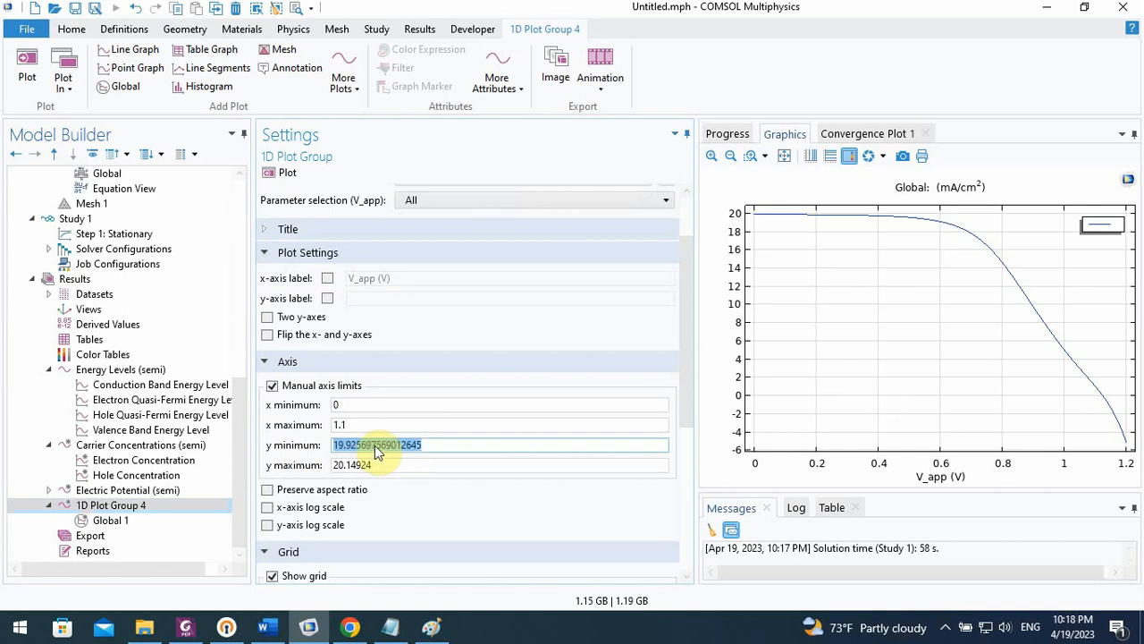
{"action": "type", "text": "0"}
{"action": "left_click", "coordinate": [403, 465]}
{"action": "left_click_drag", "start_coordinate": [403, 465], "coordinate": [276, 483]}
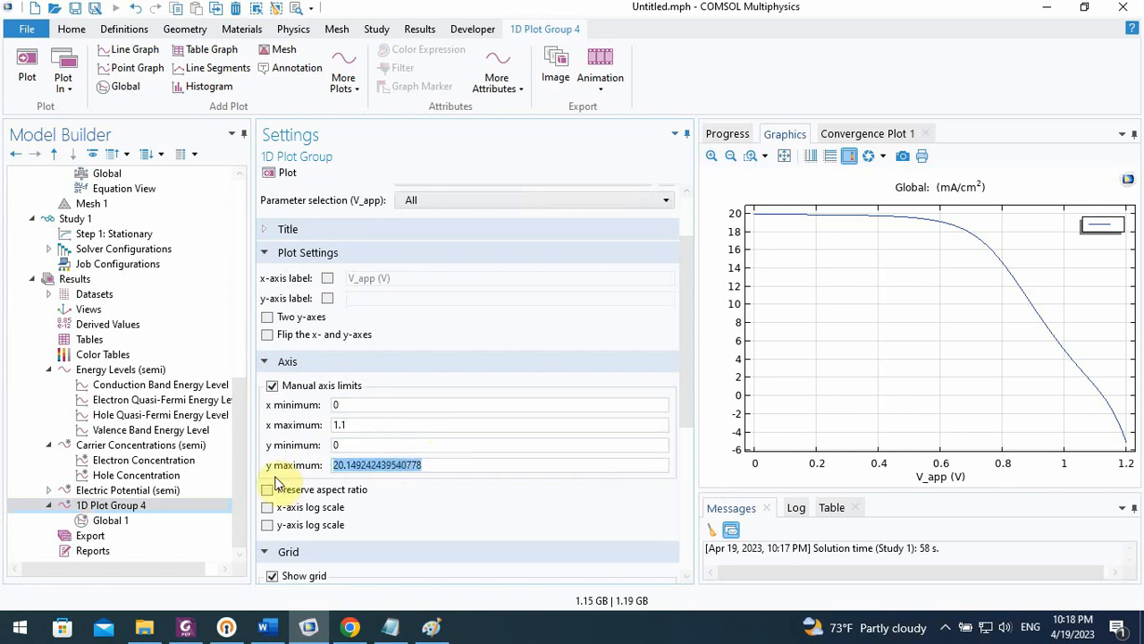
{"action": "type", "text": "20"}
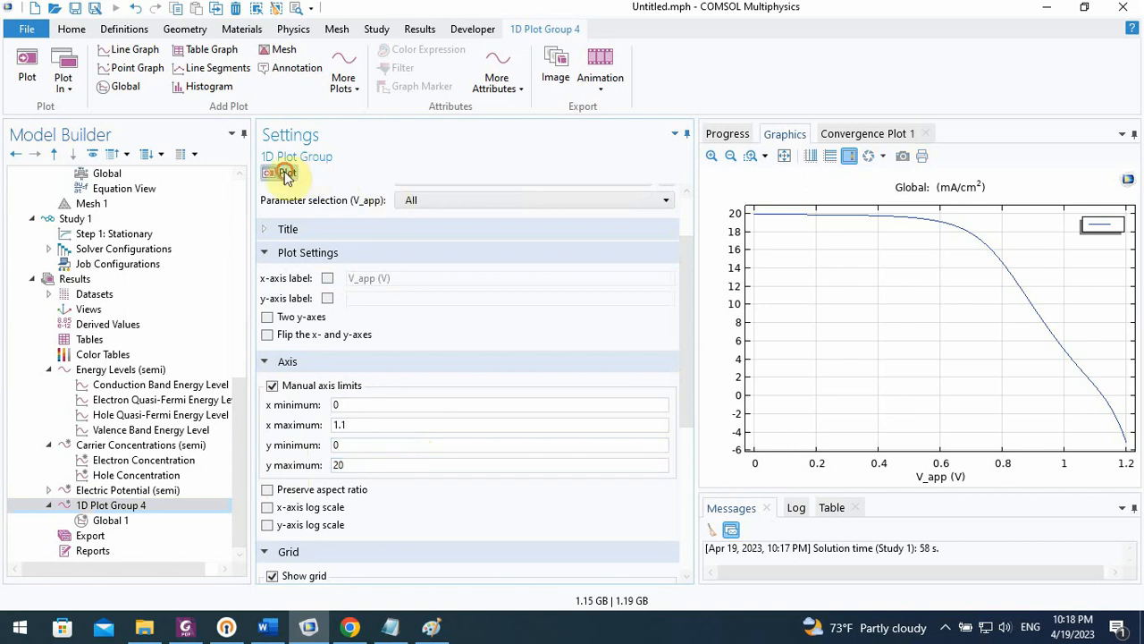
{"action": "left_click", "coordinate": [286, 174]}
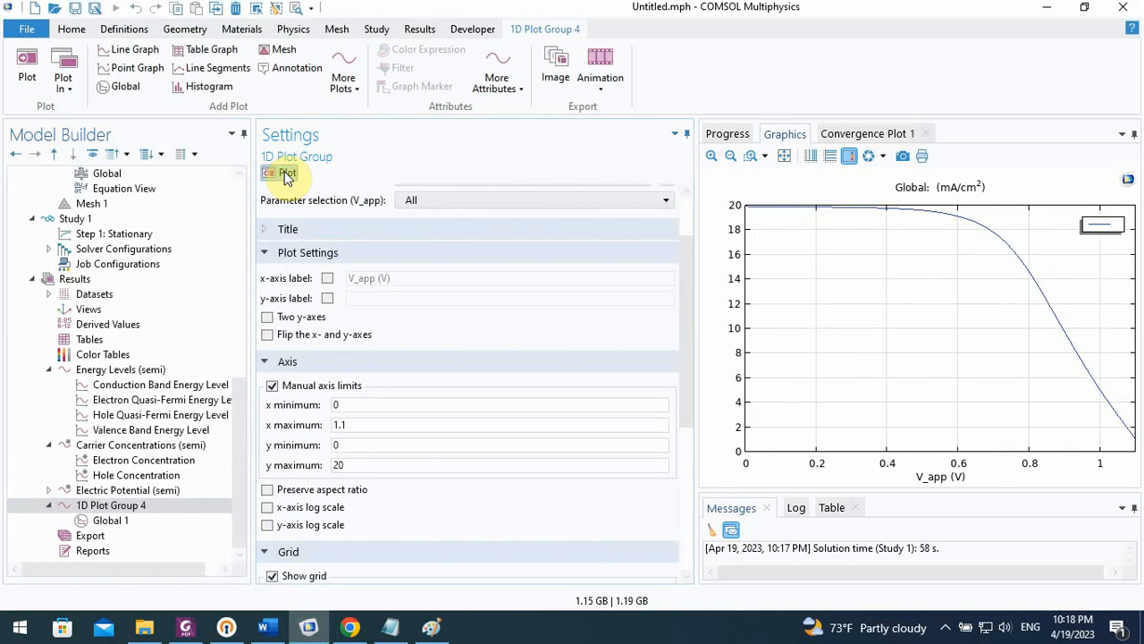
Extend the axis limits of 1D Plot Group 4 to a y maximum of 22 and an x maximum of 1.2, replotting
{"action": "left_click", "coordinate": [351, 465]}
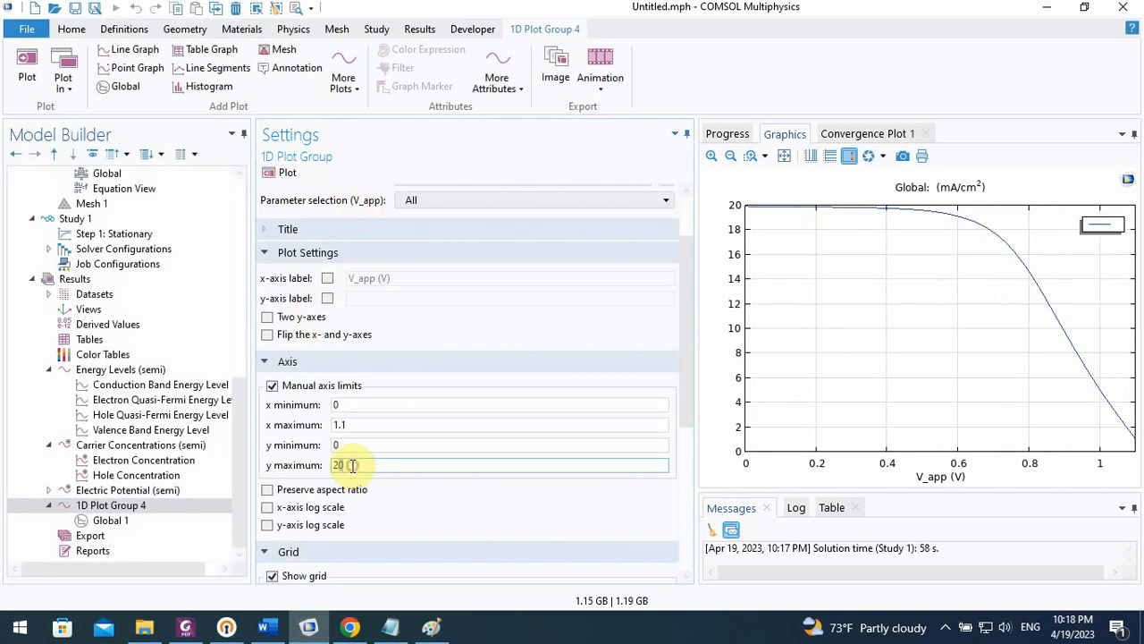
{"action": "key", "text": "Return"}
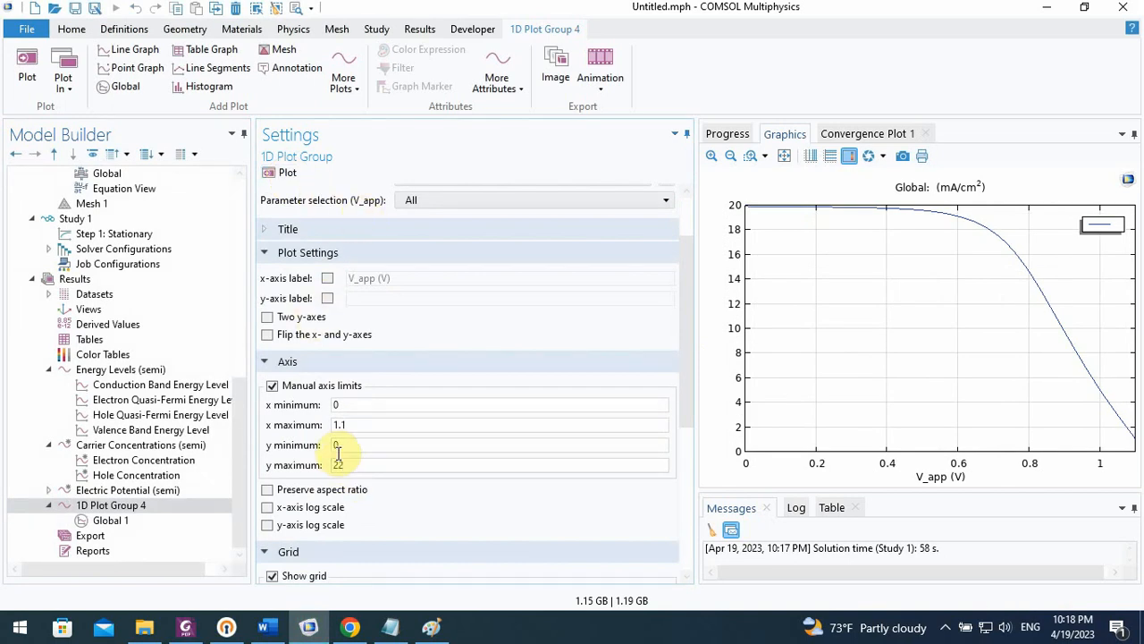
{"action": "left_click", "coordinate": [283, 179]}
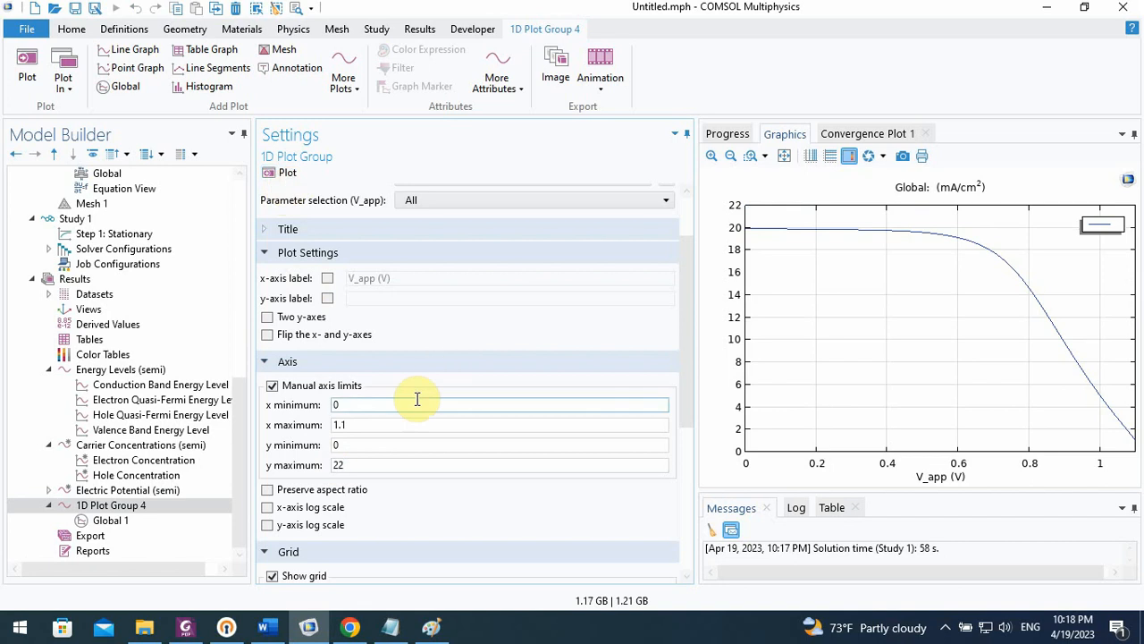
{"action": "left_click", "coordinate": [388, 424]}
{"action": "key", "text": "Return"}
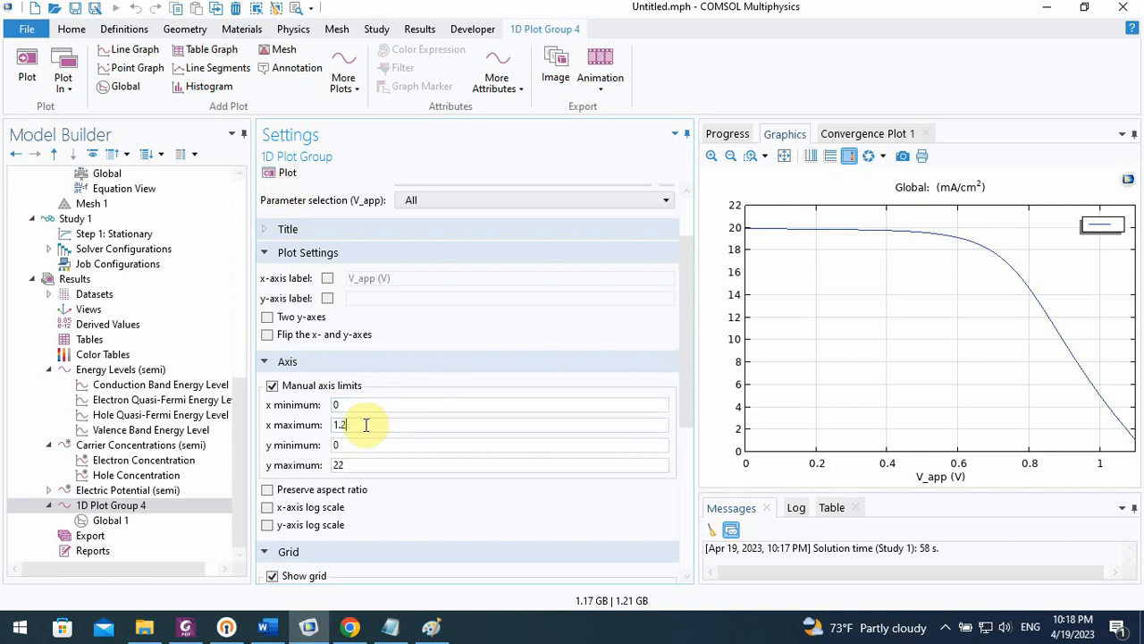
{"action": "left_click", "coordinate": [280, 177]}
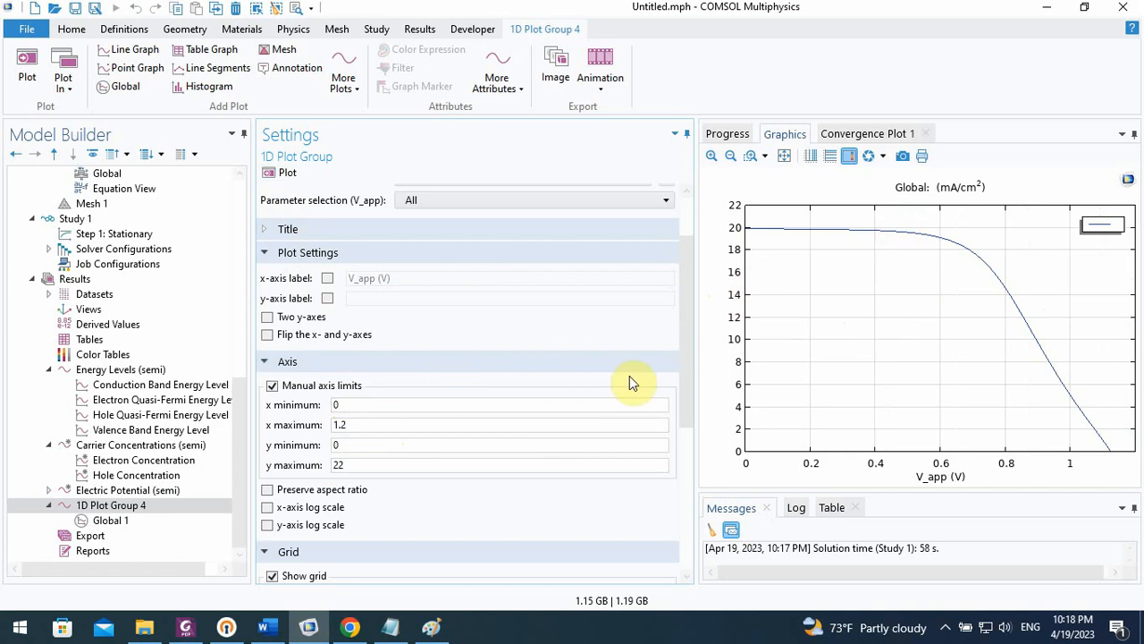
Review the plot group and Global 1 settings, and switch to the paper's PDF in Chrome to compare its J-V curves
{"action": "left_click_drag", "start_coordinate": [690, 358], "coordinate": [672, 498]}
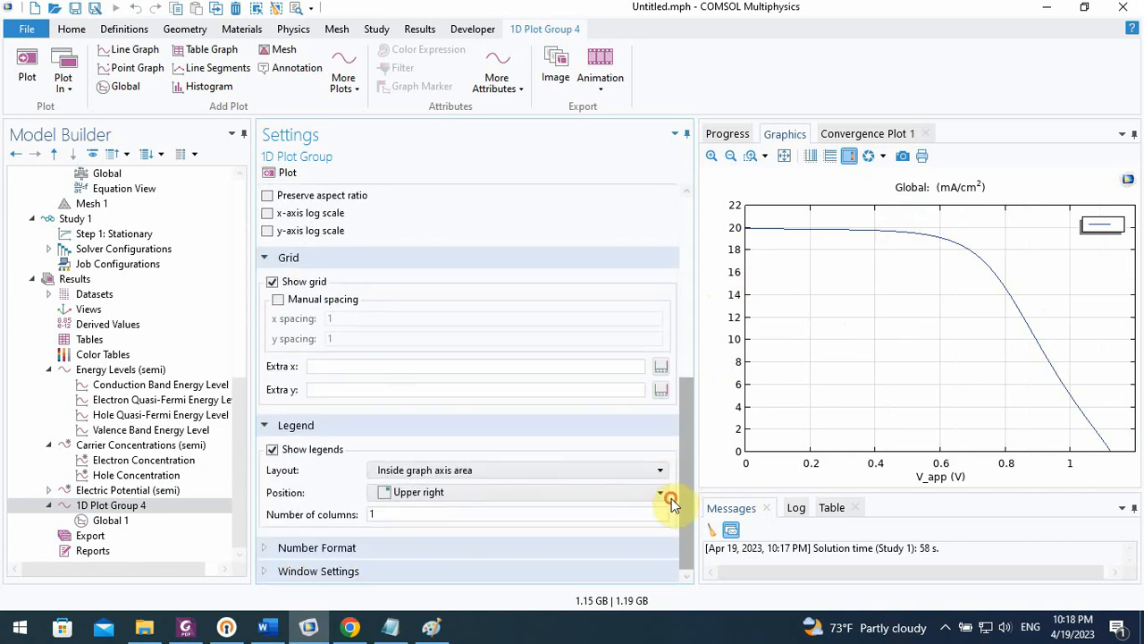
{"action": "left_click", "coordinate": [107, 520]}
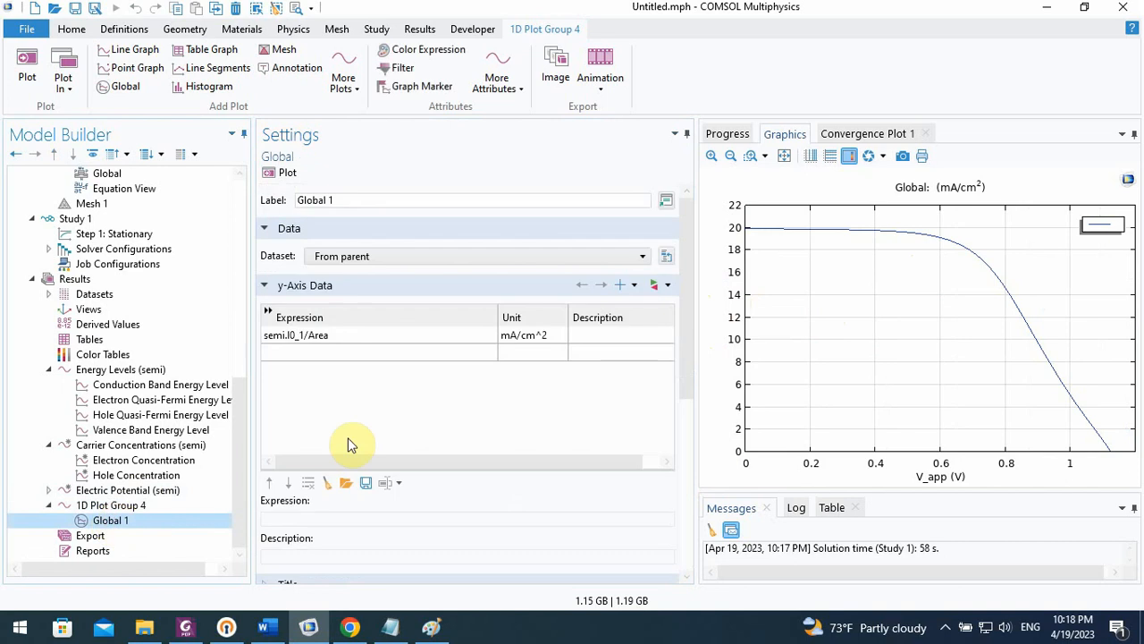
{"action": "left_click", "coordinate": [350, 627]}
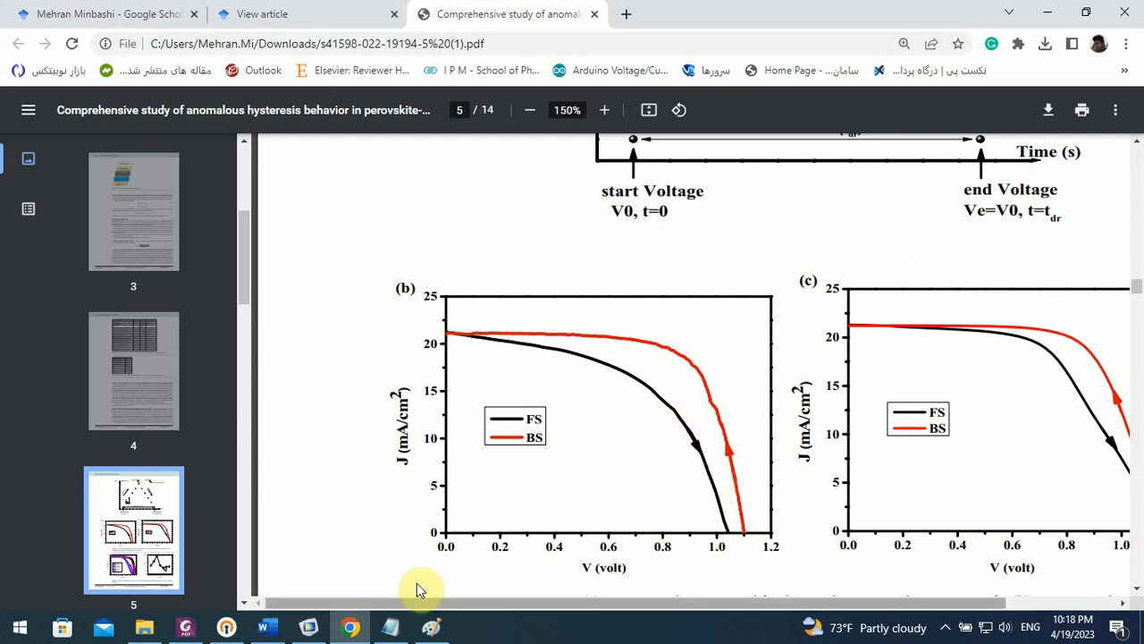
Return to COMSOL's J-V plot, and switch to contact information.txt in Notepad to review its e-mail, WhatsApp and site entries
{"action": "left_click", "coordinate": [311, 629]}
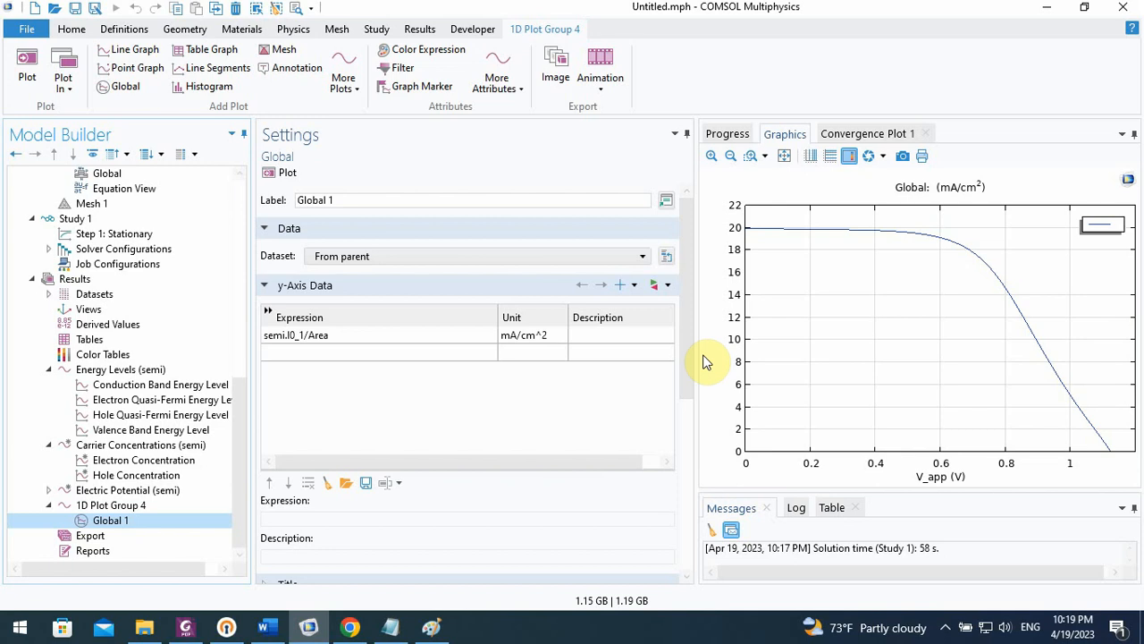
{"action": "left_click", "coordinate": [390, 625]}
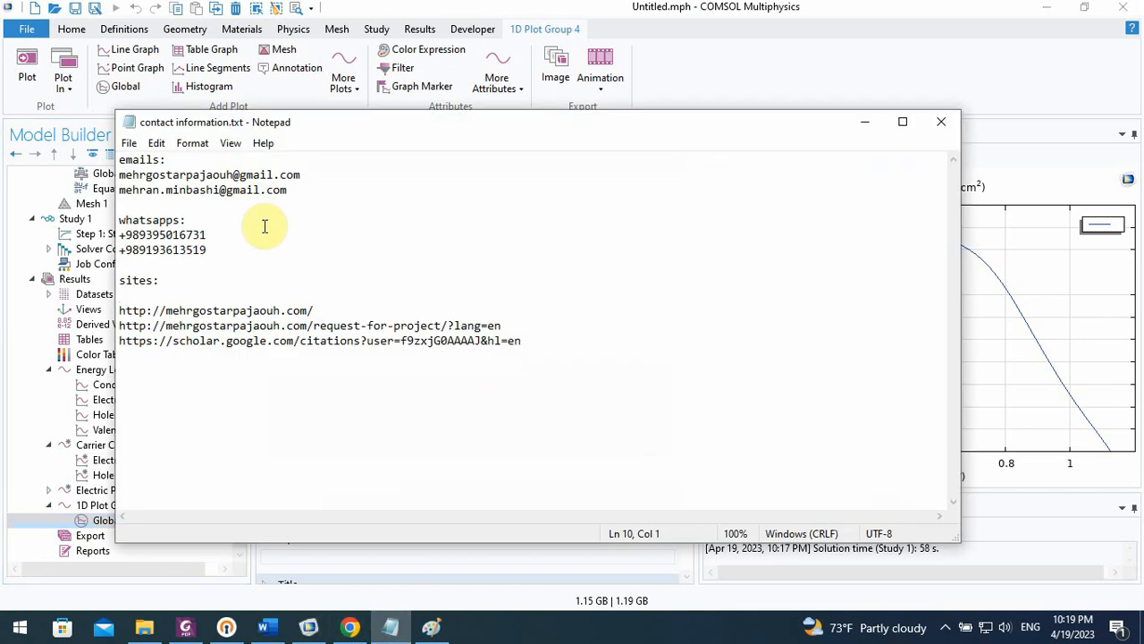
{"action": "left_click_drag", "start_coordinate": [139, 174], "coordinate": [290, 183]}
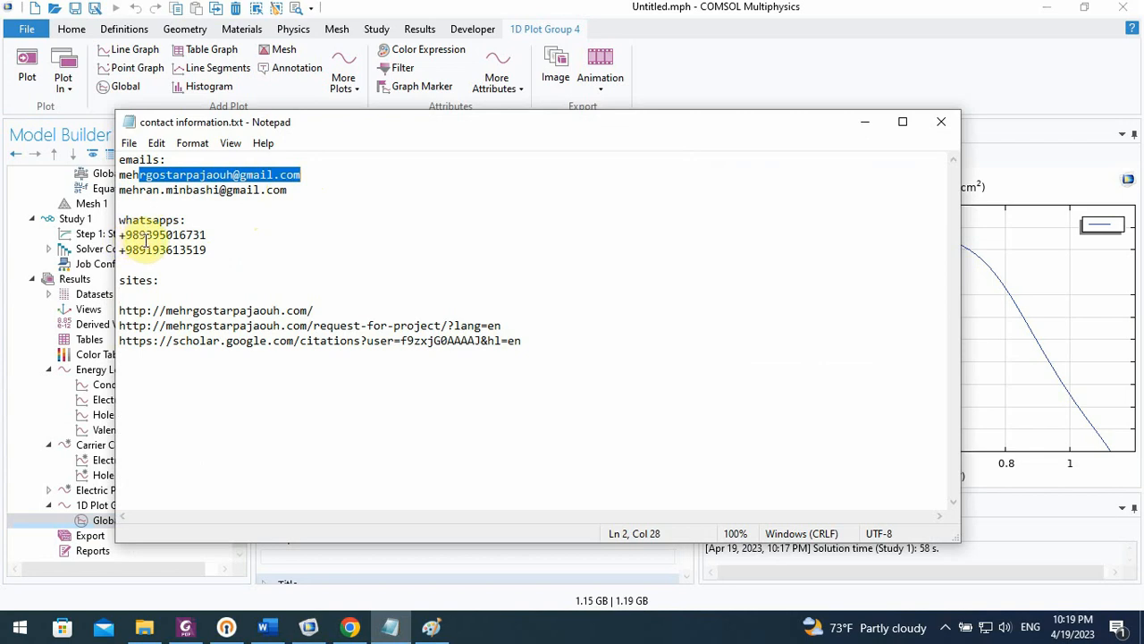
{"action": "left_click_drag", "start_coordinate": [140, 235], "coordinate": [165, 236]}
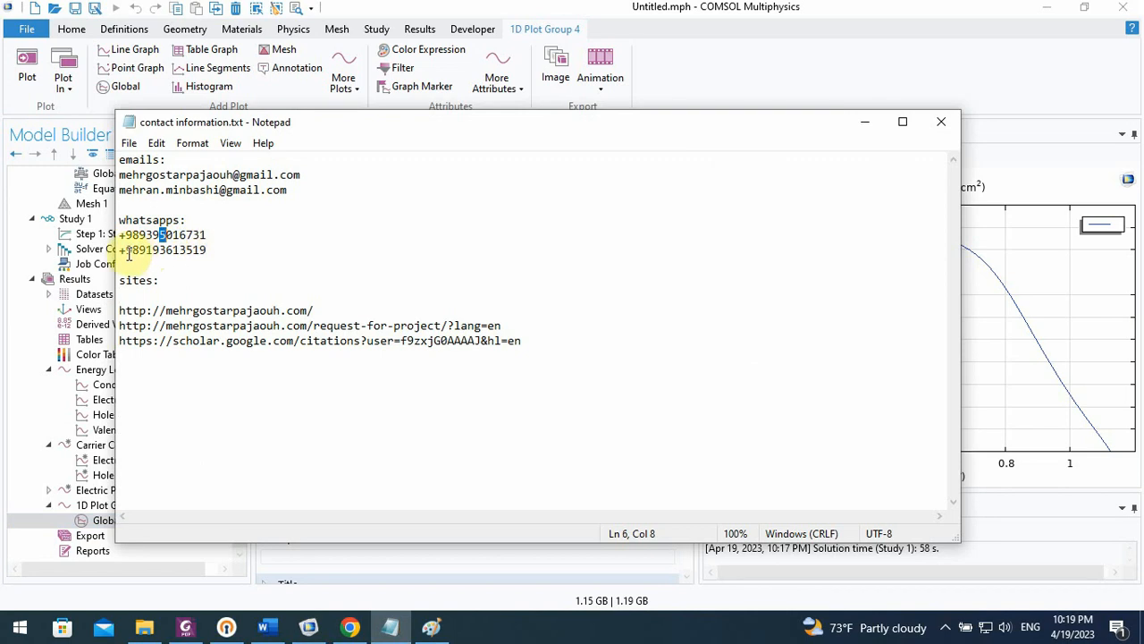
{"action": "left_click", "coordinate": [128, 251]}
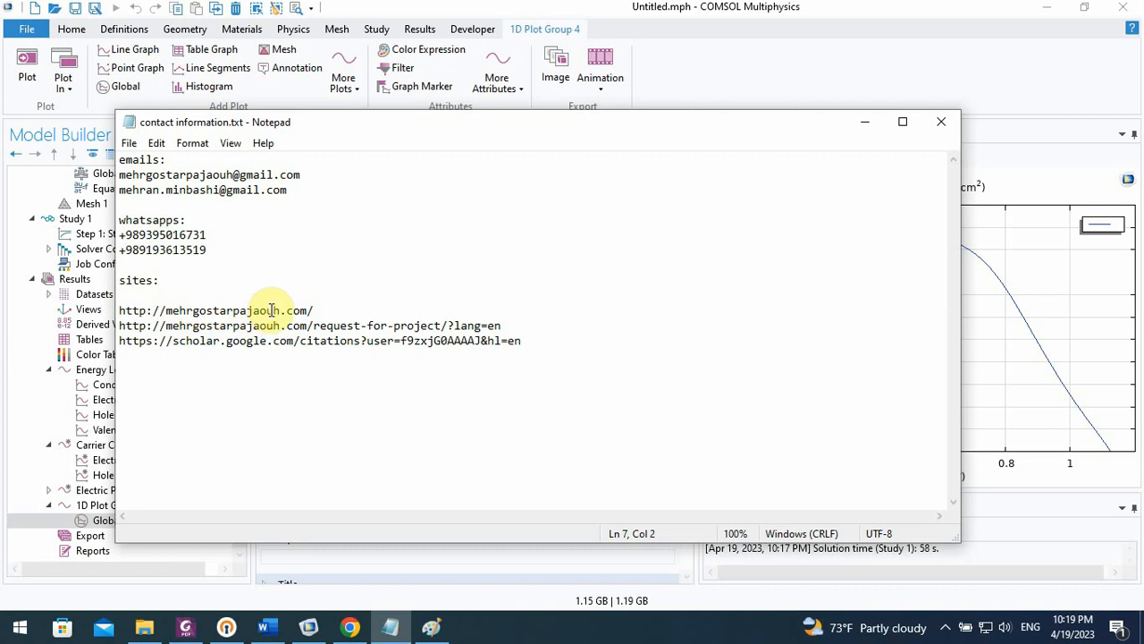
{"action": "left_click", "coordinate": [213, 340]}
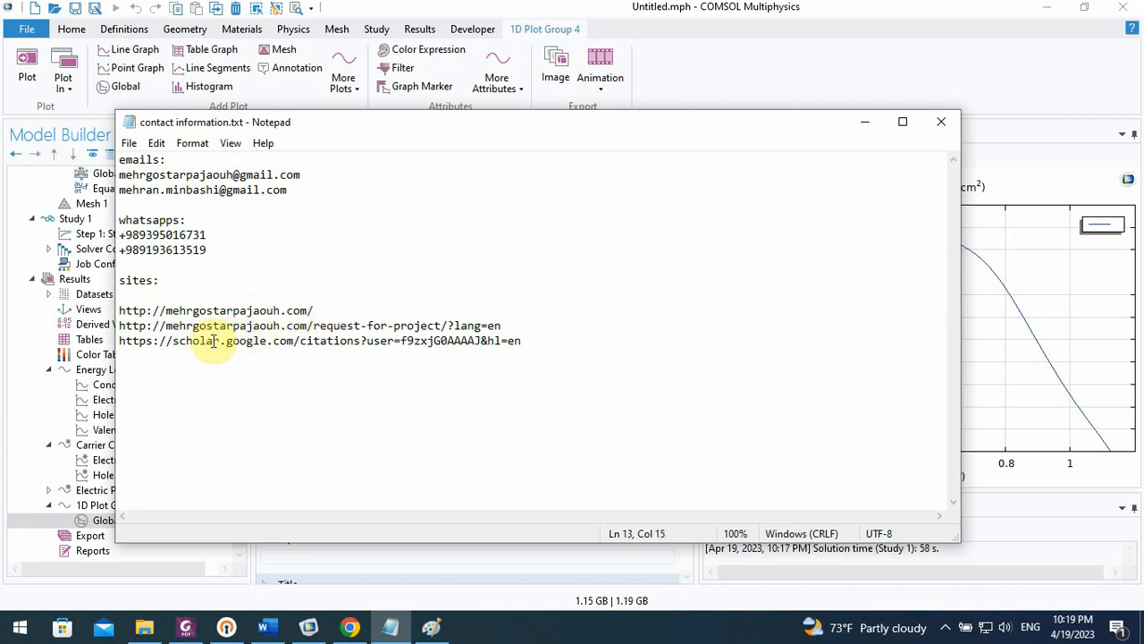
Insert a blank line above the Google Scholar link in contact information.txt and save the file, returning to COMSOL
{"action": "left_click", "coordinate": [506, 325]}
{"action": "key", "text": "Return"}
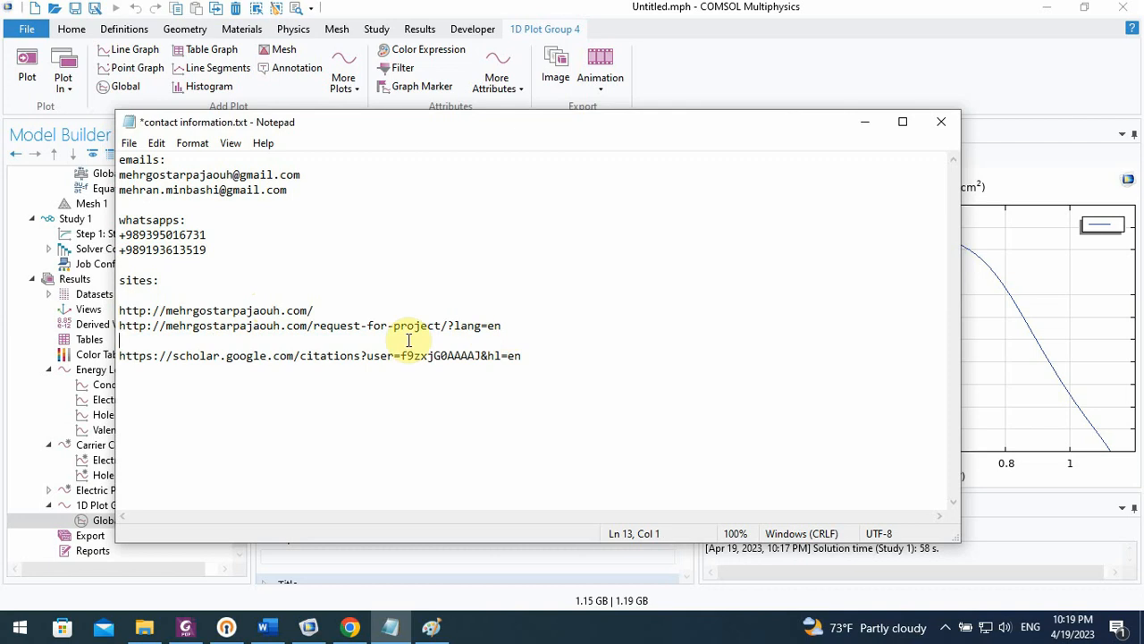
{"action": "key", "text": "ctrl+s"}
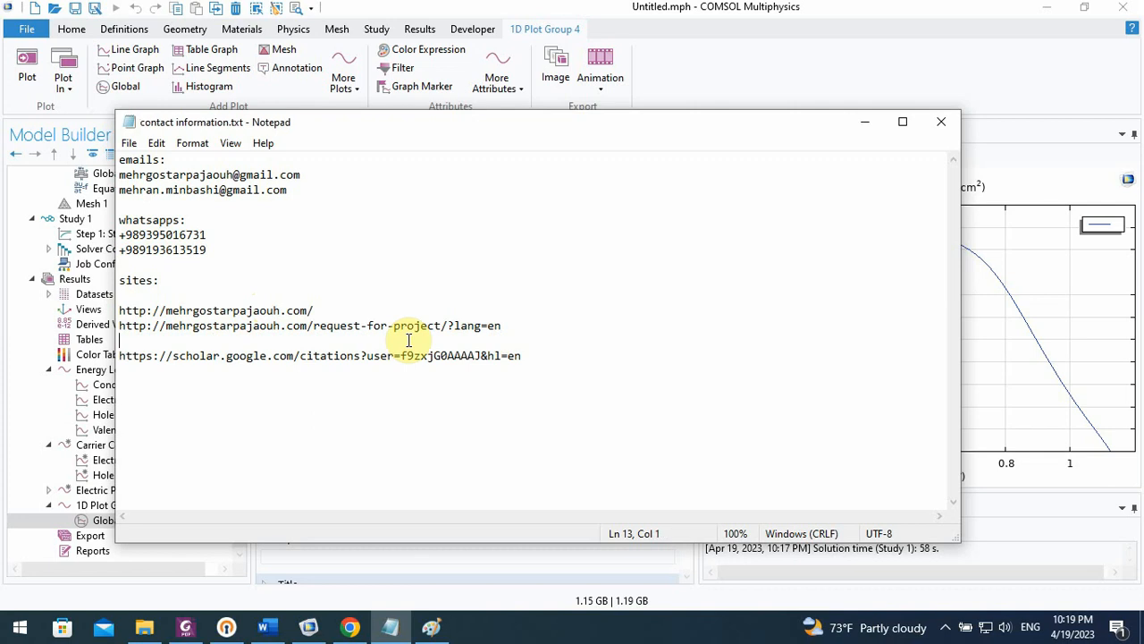
{"action": "left_click", "coordinate": [864, 122]}
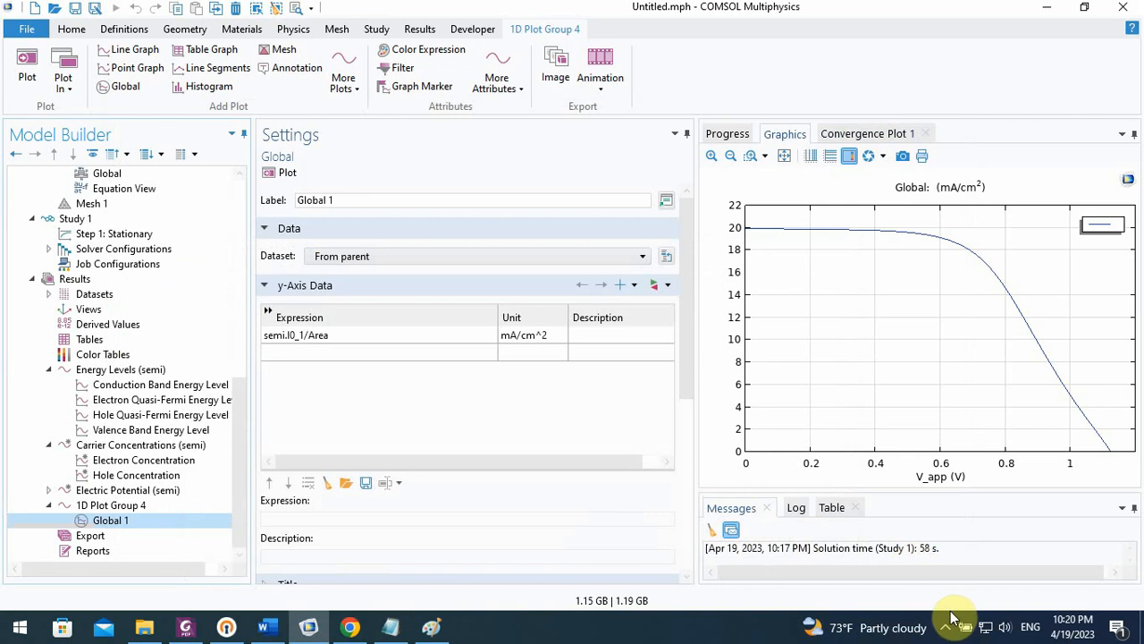
{"action": "left_click", "coordinate": [948, 628]}
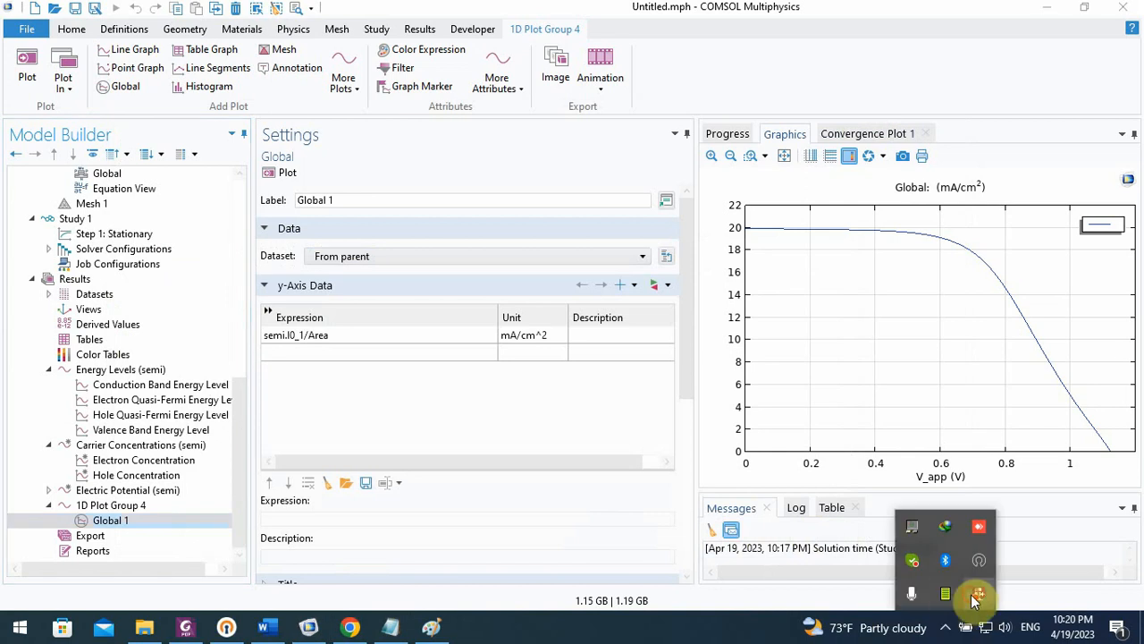